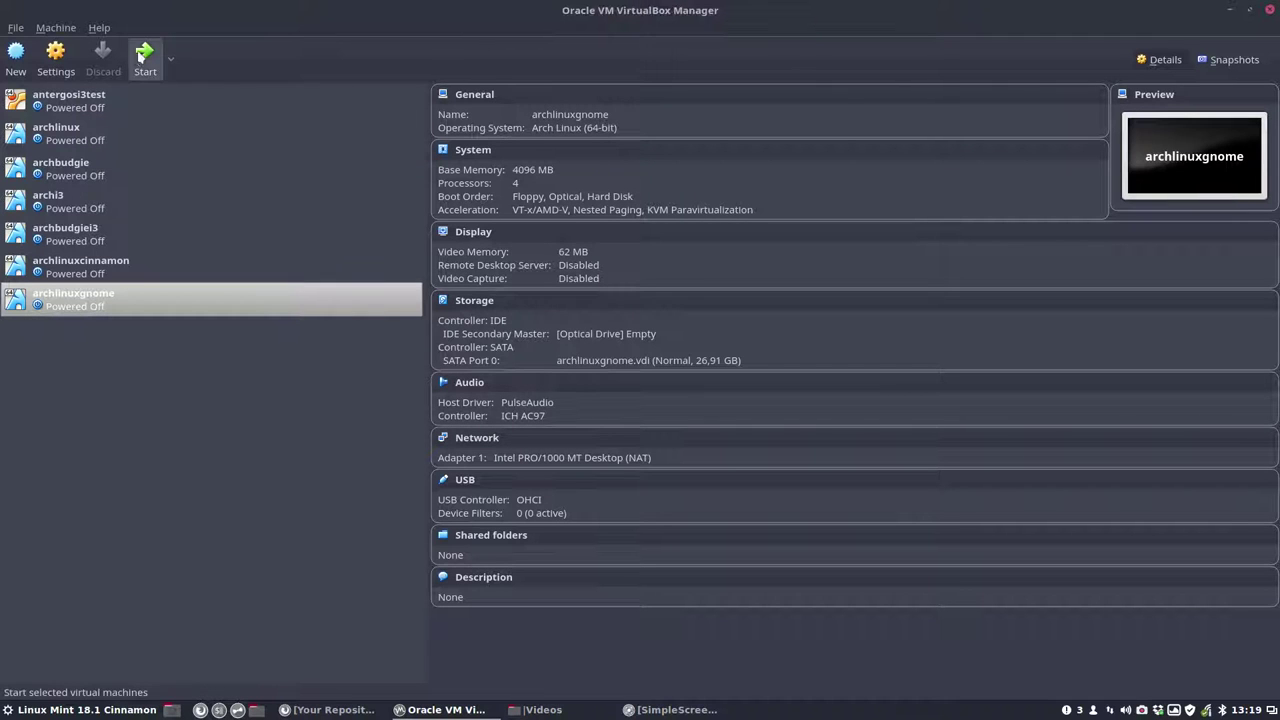
Start the archlinuxgnome VM, boot past GRUB, and log in to GNOME with the user's password
{"action": "left_click", "coordinate": [143, 57]}
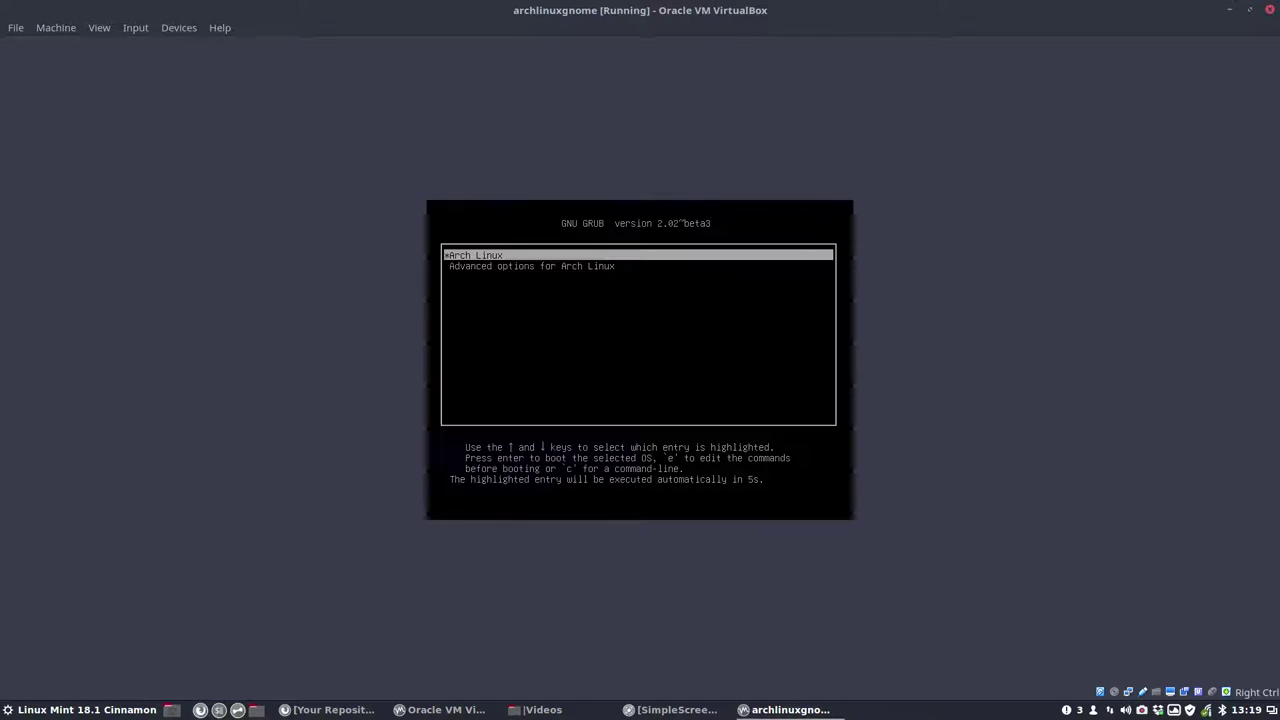
{"action": "key", "text": "Return"}
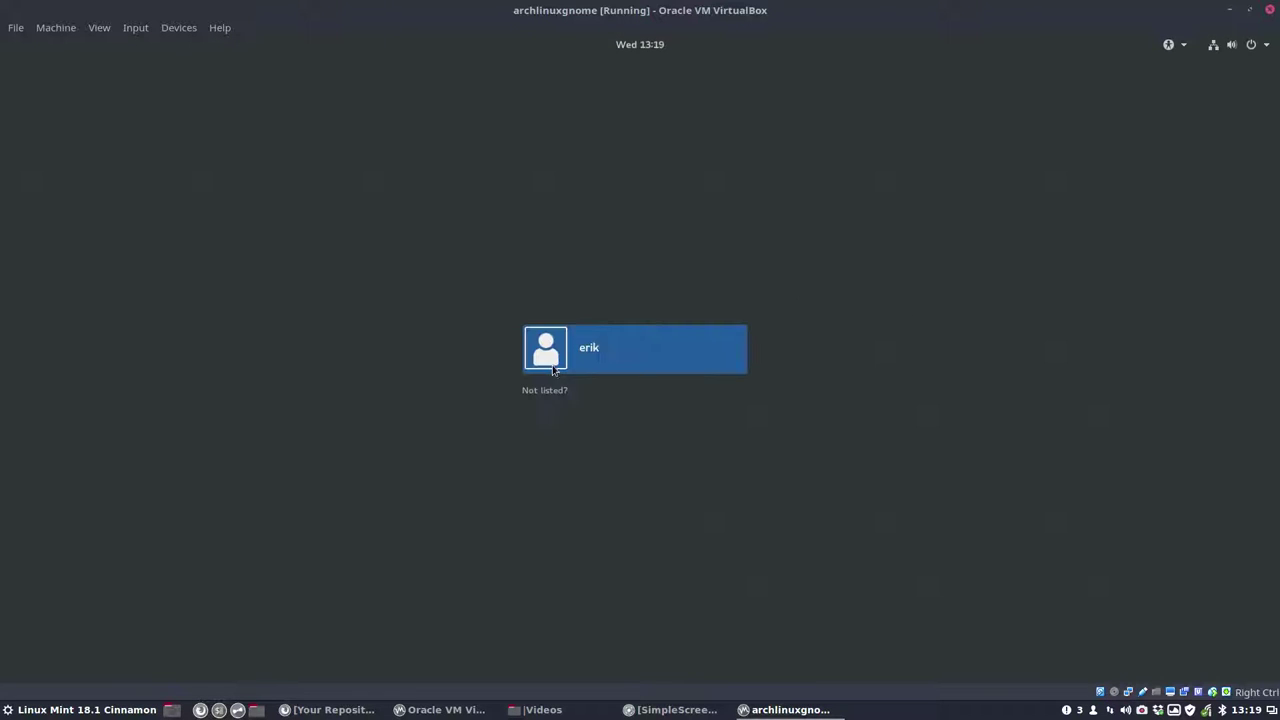
{"action": "left_click", "coordinate": [557, 369]}
{"action": "type", "text": "••••"}
{"action": "key", "text": "Return"}
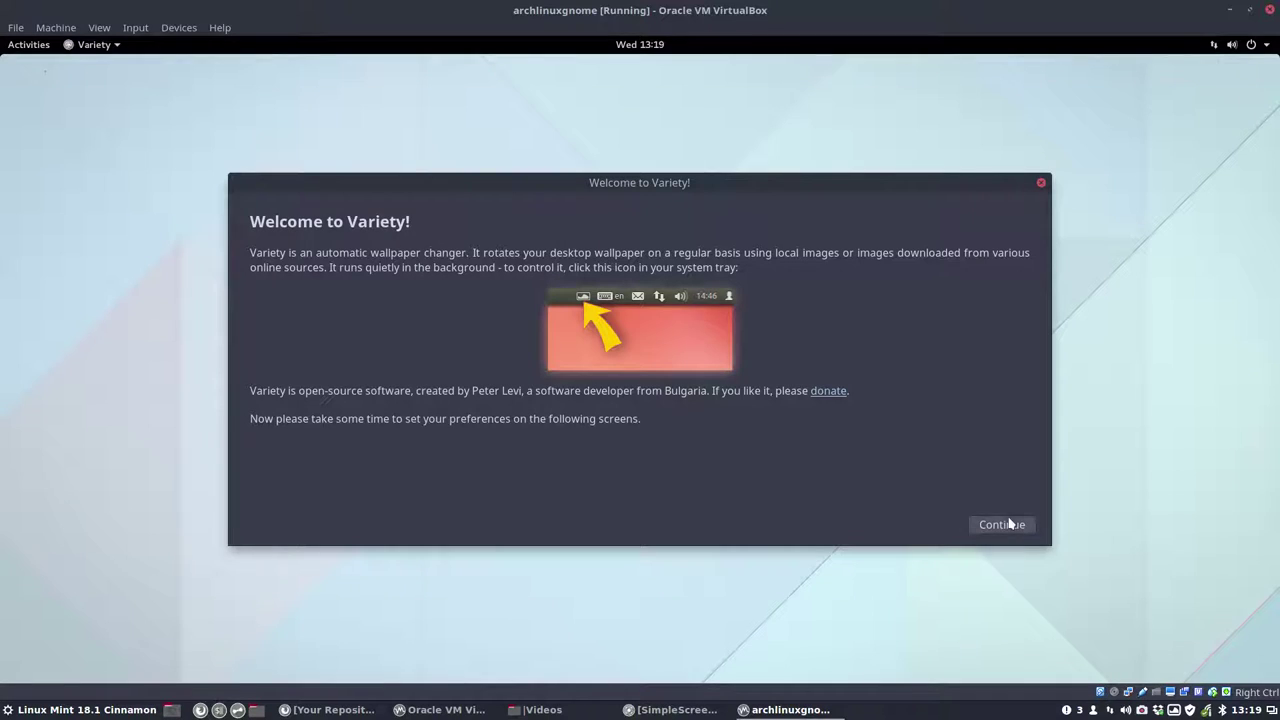
Skip Variety's welcome screen and disable the folder, bing, flickr, apod and unsplash sources
{"action": "left_click", "coordinate": [1008, 523]}
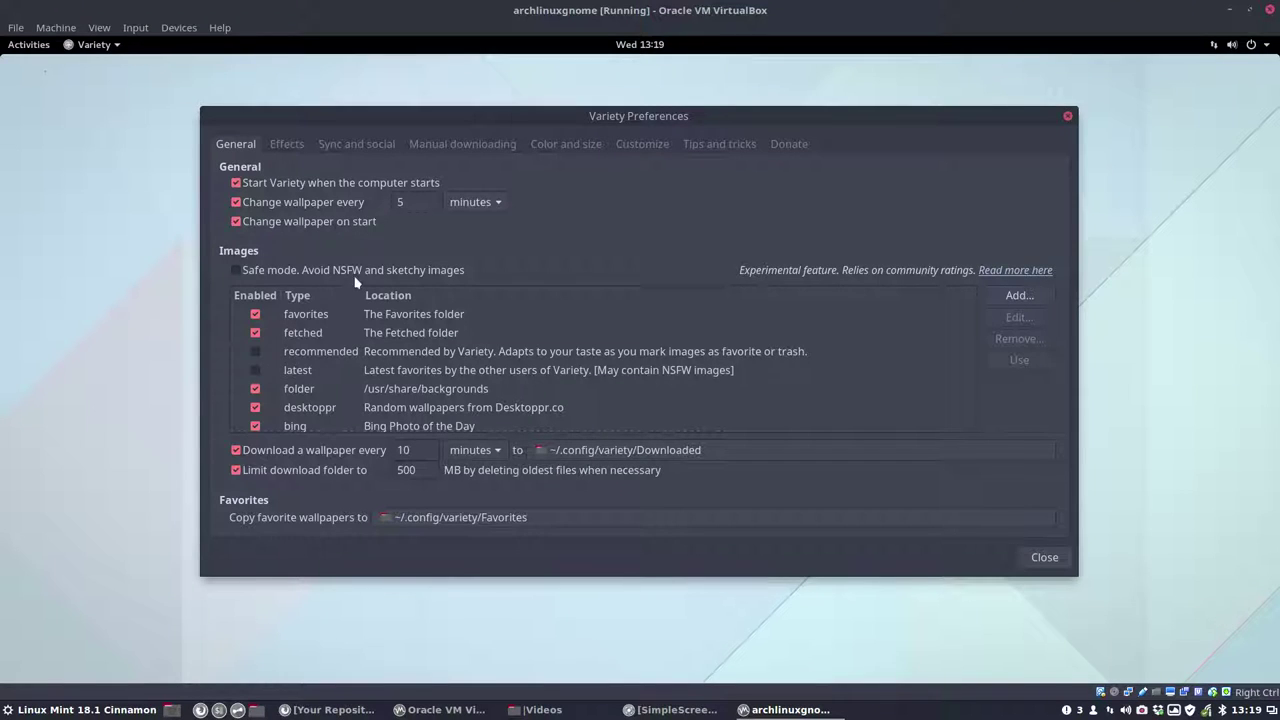
{"action": "left_click", "coordinate": [257, 390]}
{"action": "left_click", "coordinate": [256, 428]}
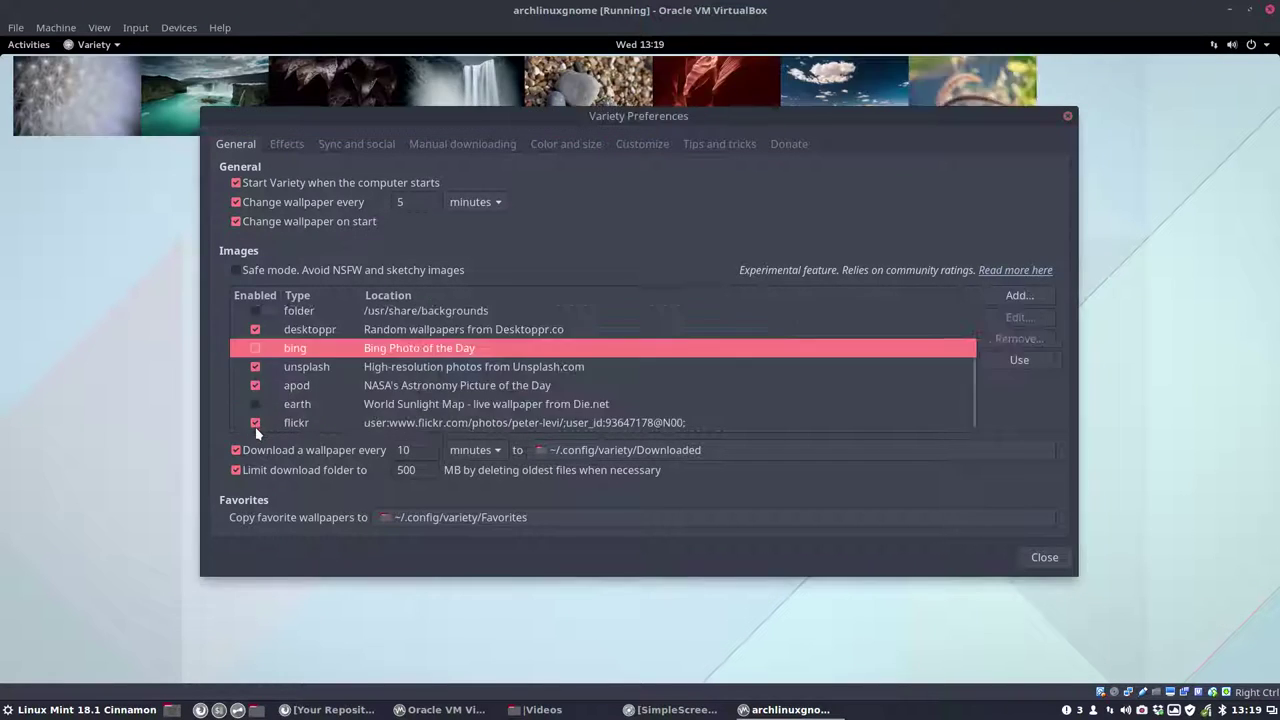
{"action": "left_click", "coordinate": [256, 423]}
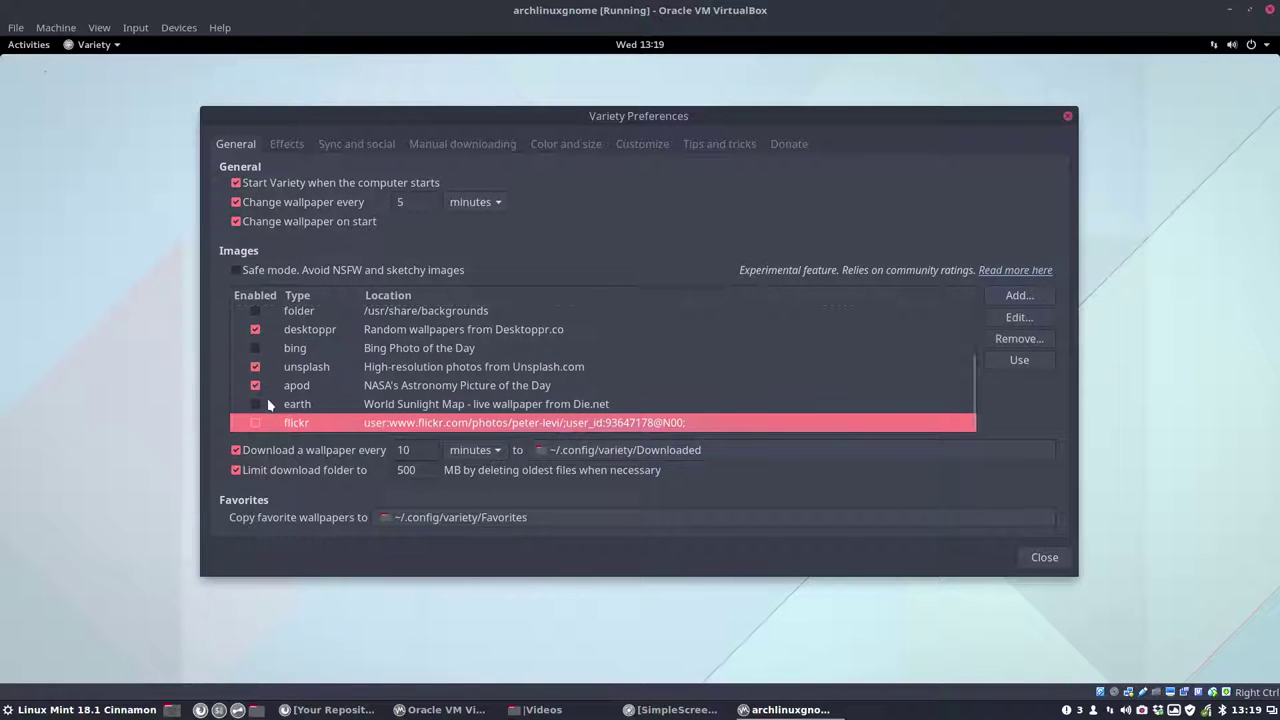
{"action": "left_click", "coordinate": [255, 386]}
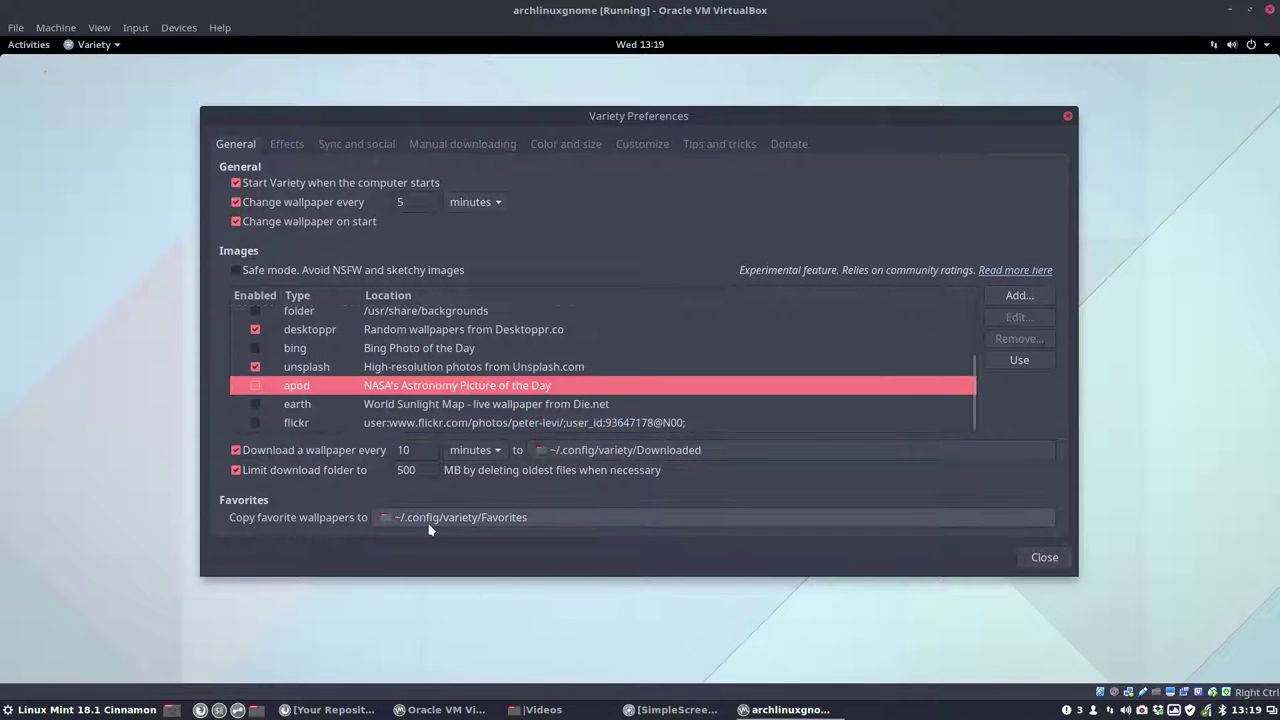
{"action": "left_click", "coordinate": [257, 368]}
{"action": "scroll", "coordinate": [463, 400], "scroll_direction": "up", "scroll_amount": 3}
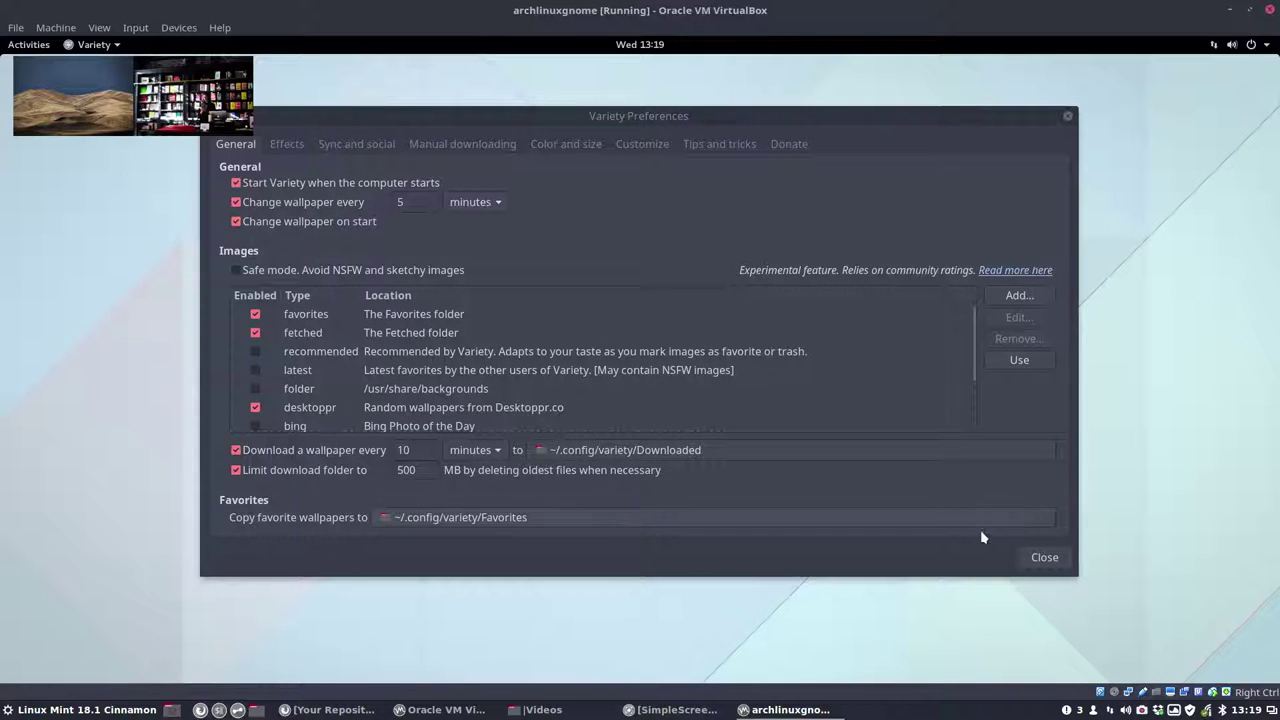
Set downloads to every 1 minute and require images at least 80% of screen size, then close
{"action": "left_click", "coordinate": [68, 130]}
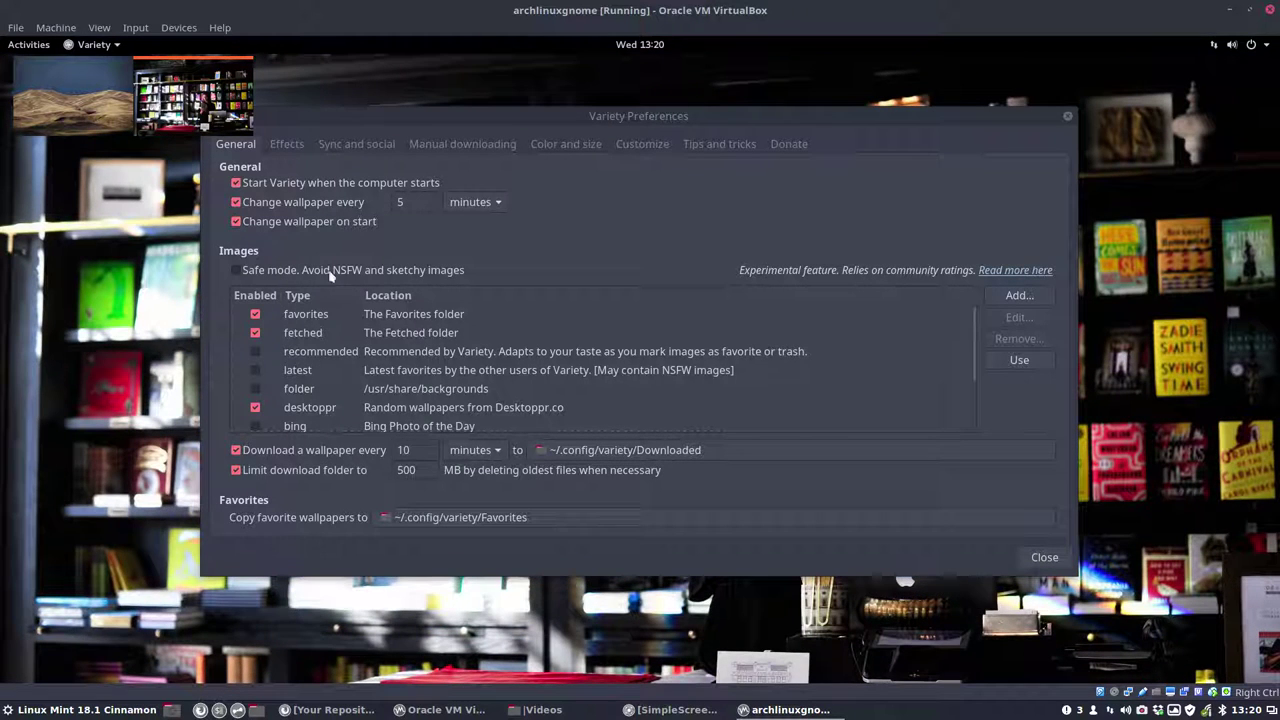
{"action": "double_click", "coordinate": [400, 450]}
{"action": "type", "text": "1"}
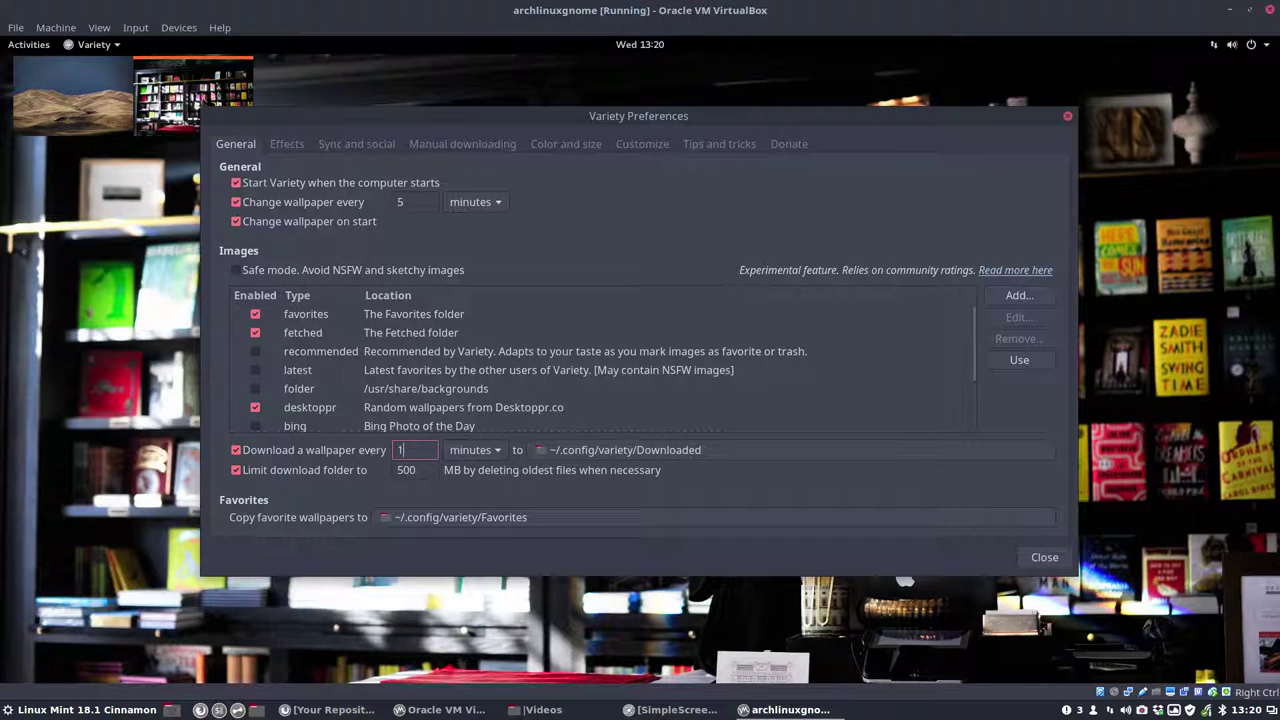
{"action": "left_click", "coordinate": [568, 147]}
{"action": "left_click", "coordinate": [274, 239]}
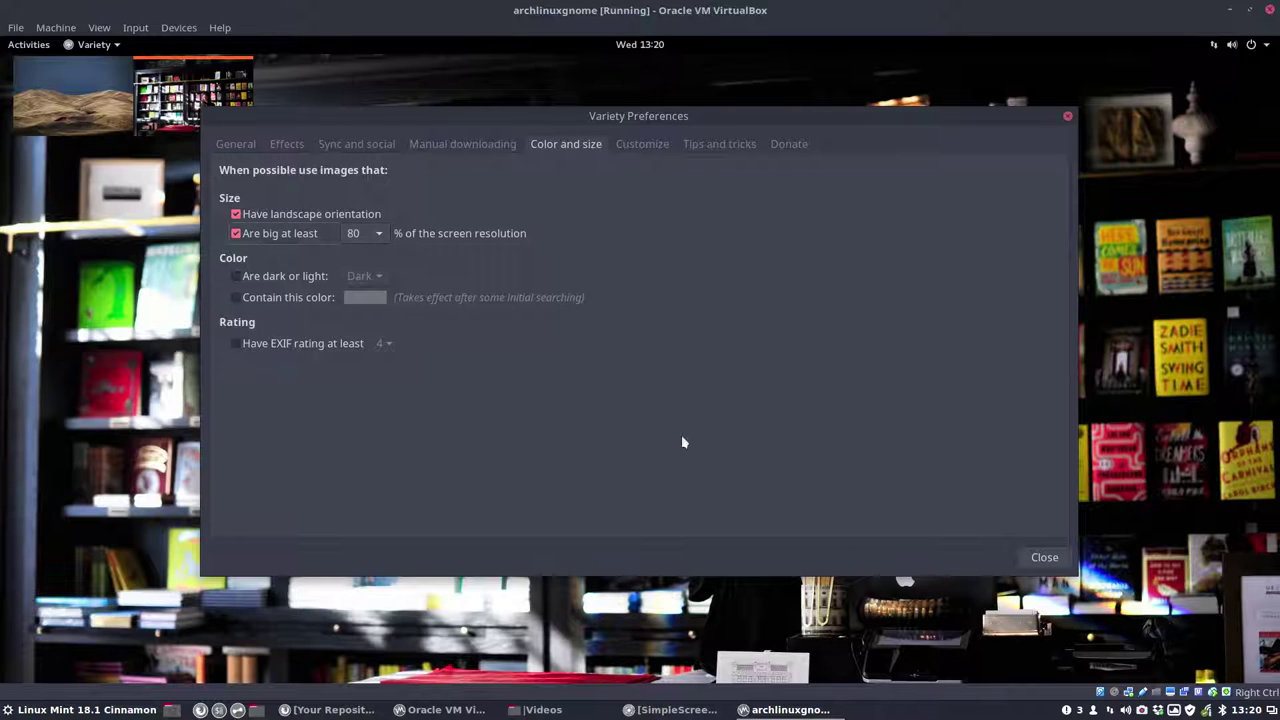
{"action": "left_click", "coordinate": [1045, 560]}
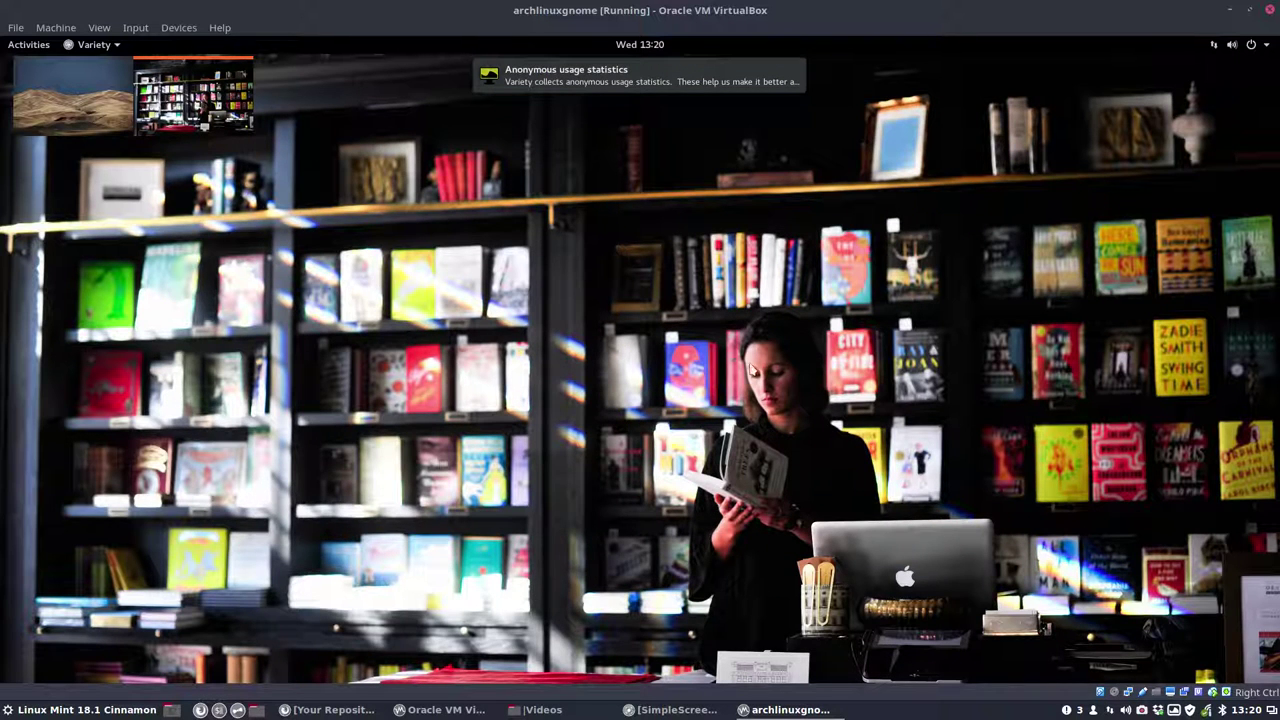
Switch the virtual machine to full-screen mode
{"action": "left_click", "coordinate": [99, 27]}
{"action": "left_click", "coordinate": [105, 47]}
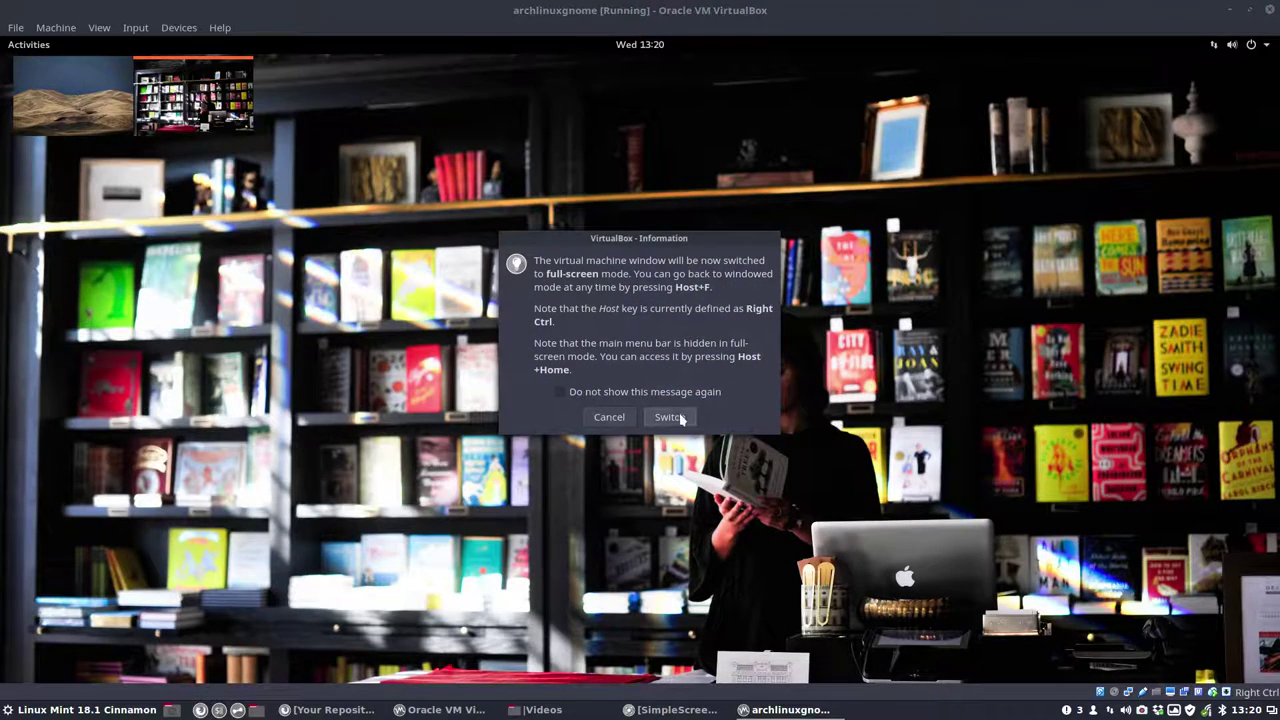
{"action": "left_click", "coordinate": [669, 417]}
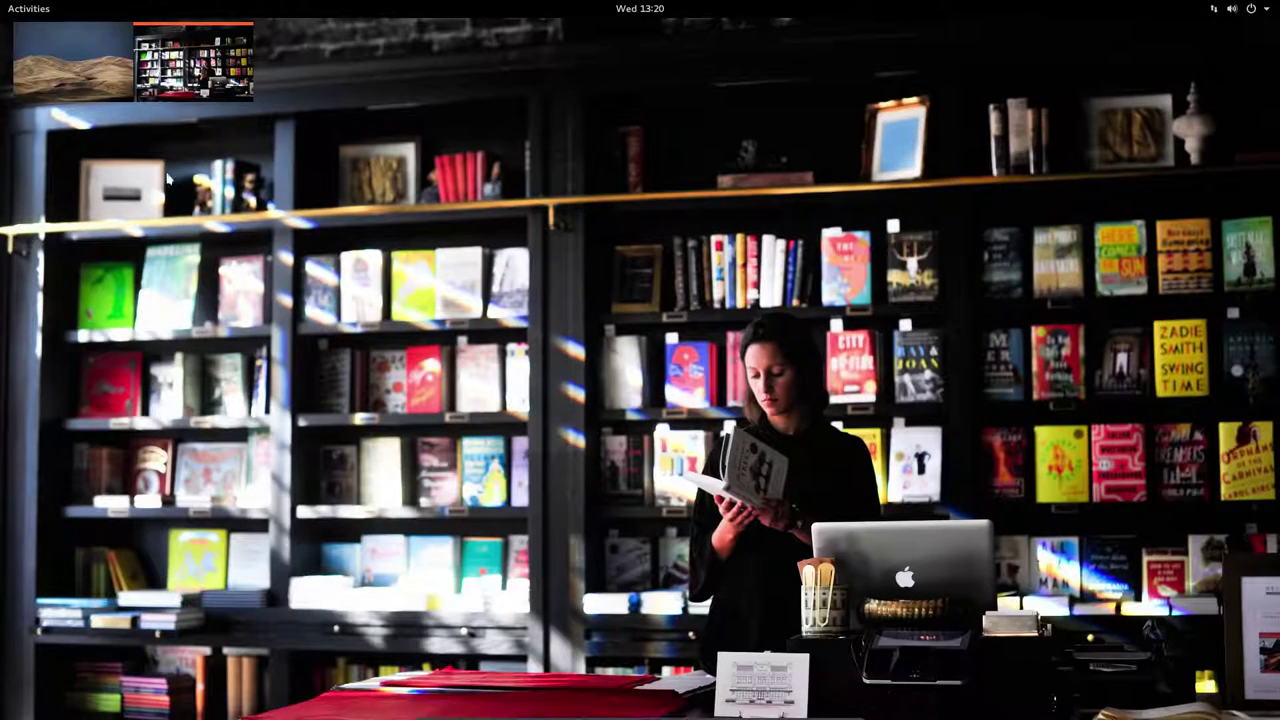
Close Variety's wallpaper thumbnail strip and launch Files from the Activities dash
{"action": "right_click", "coordinate": [164, 42]}
{"action": "left_click", "coordinate": [199, 237]}
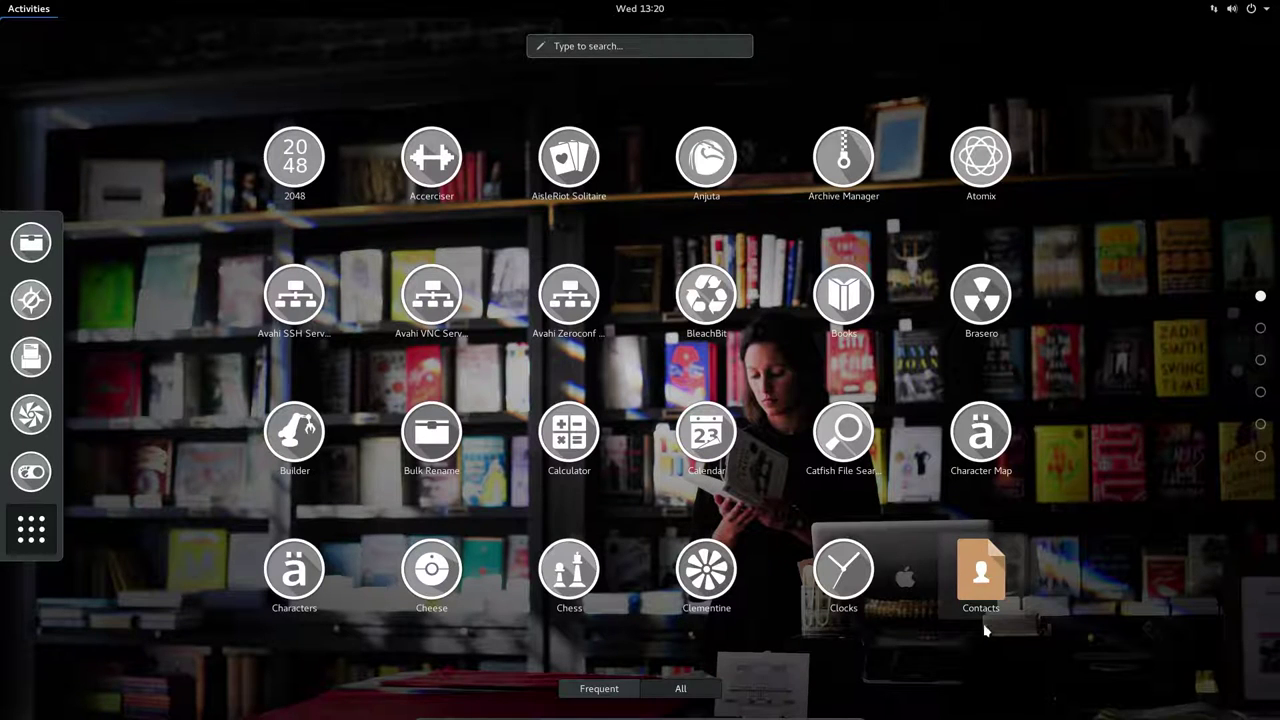
{"action": "scroll", "coordinate": [989, 567], "scroll_direction": "down", "scroll_amount": 5}
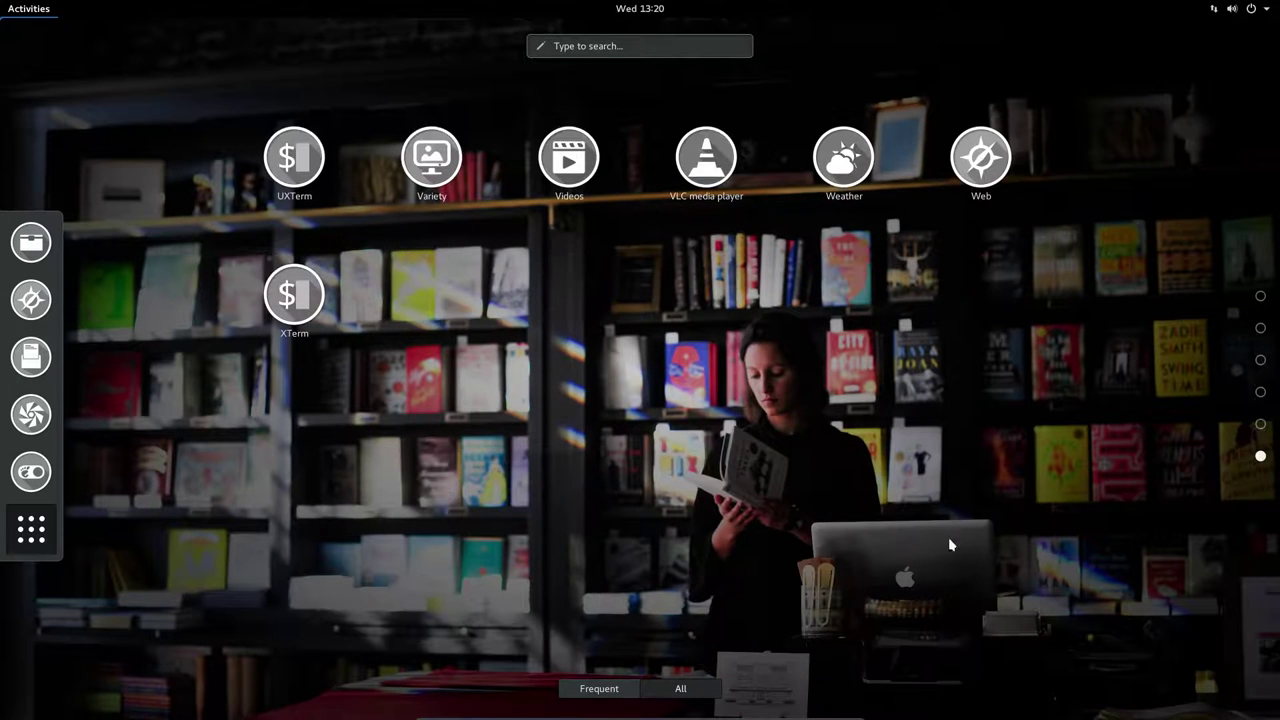
{"action": "left_click", "coordinate": [33, 243]}
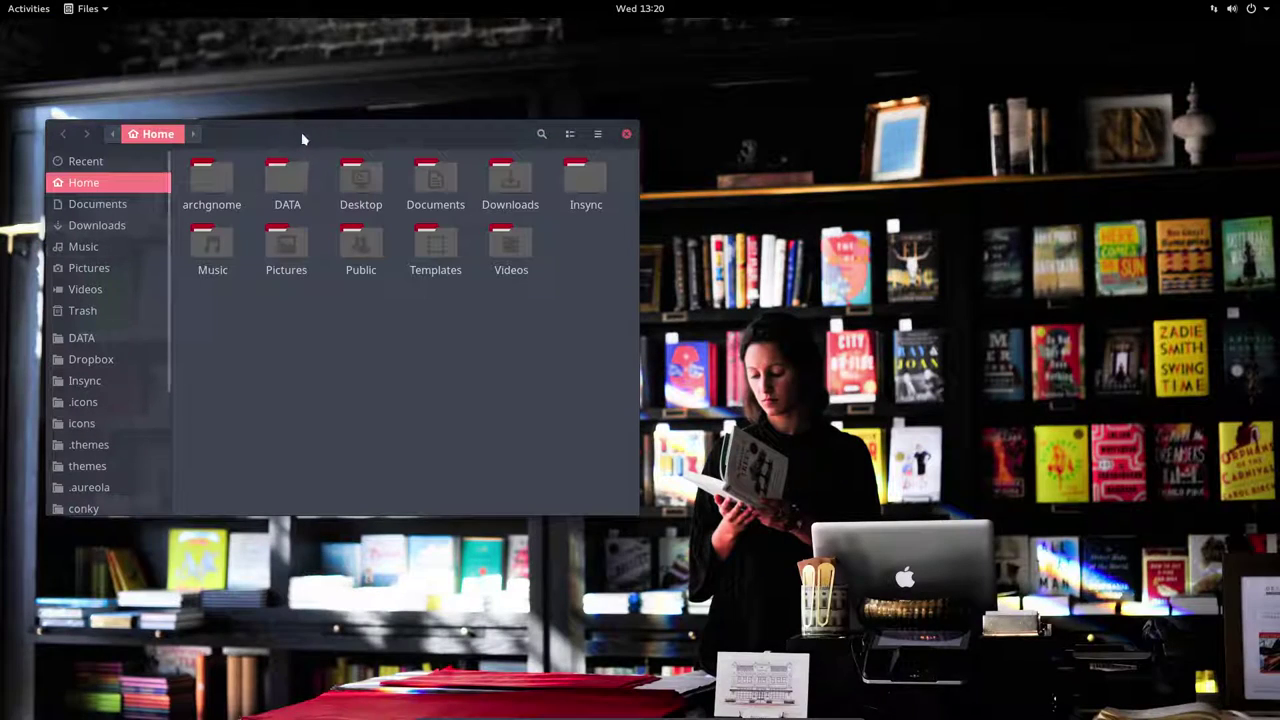
In /usr/share/applications, open org.gnome.Contacts.desktop with Sublime Text 3 Dev
{"action": "double_click", "coordinate": [300, 140]}
{"action": "left_click", "coordinate": [77, 430]}
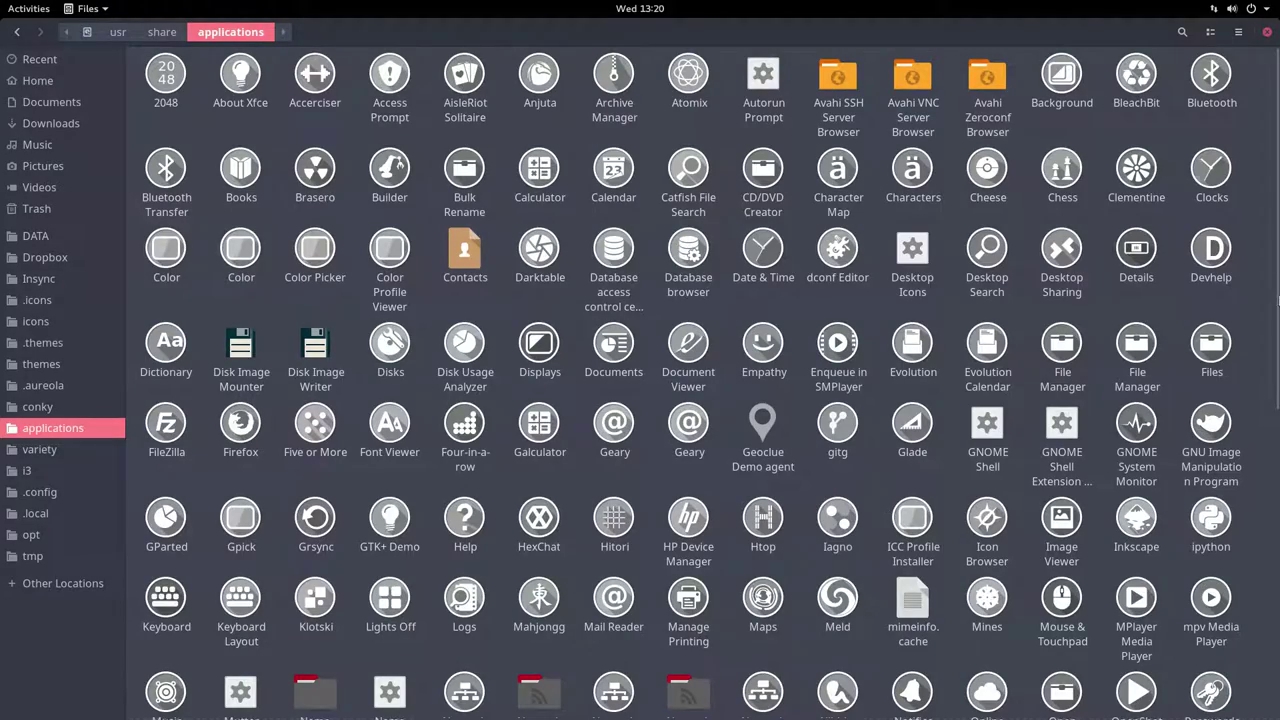
{"action": "scroll", "coordinate": [900, 430], "scroll_direction": "down", "scroll_amount": 10}
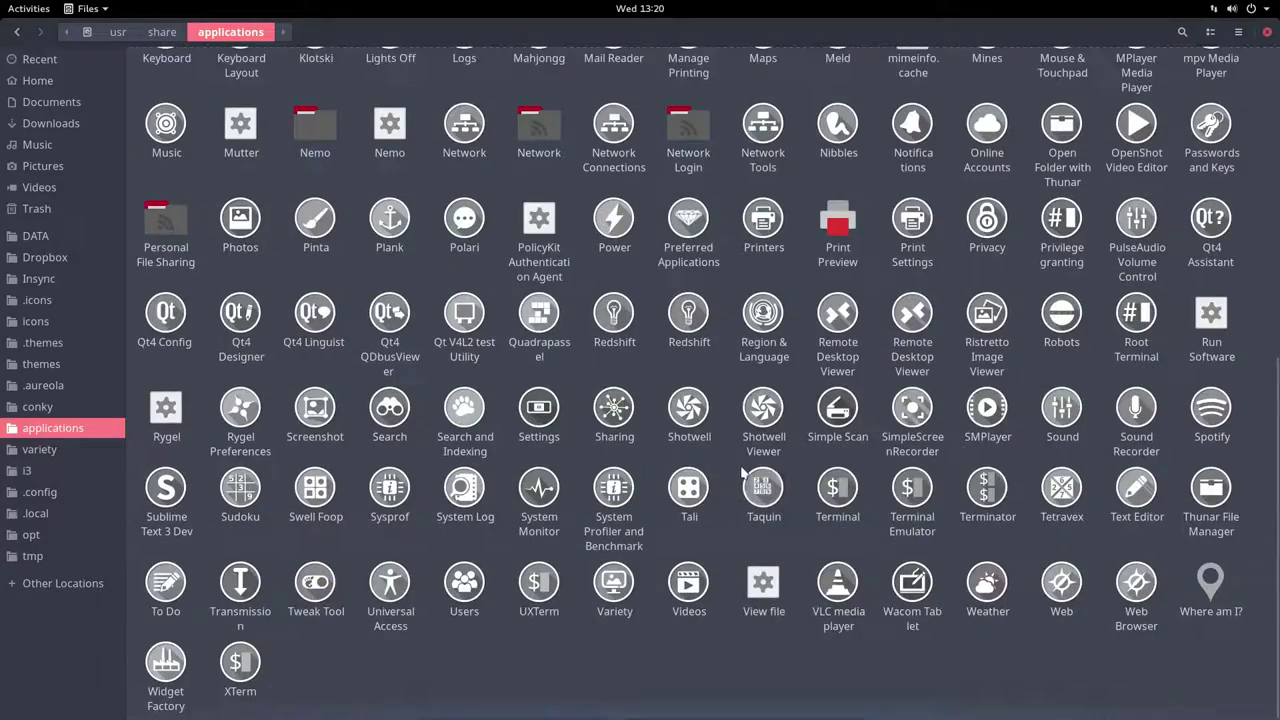
{"action": "scroll", "coordinate": [742, 472], "scroll_direction": "up", "scroll_amount": 10}
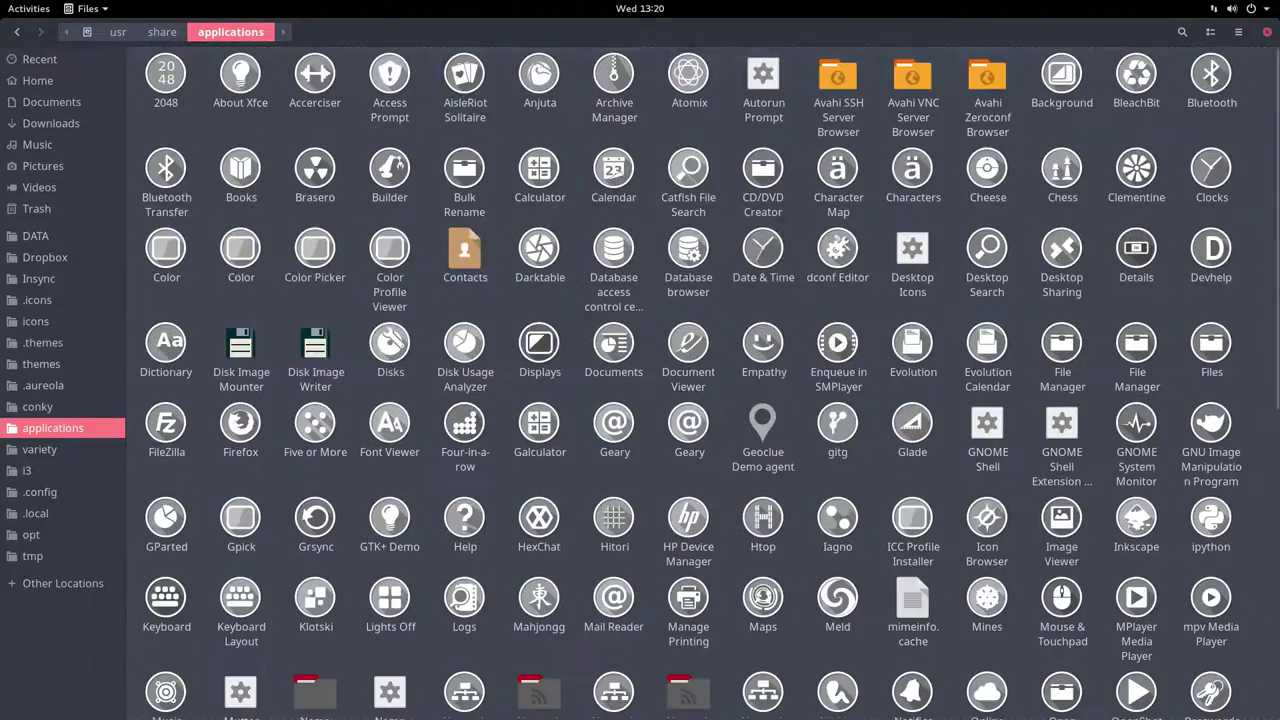
{"action": "left_click", "coordinate": [458, 253]}
{"action": "right_click", "coordinate": [458, 253]}
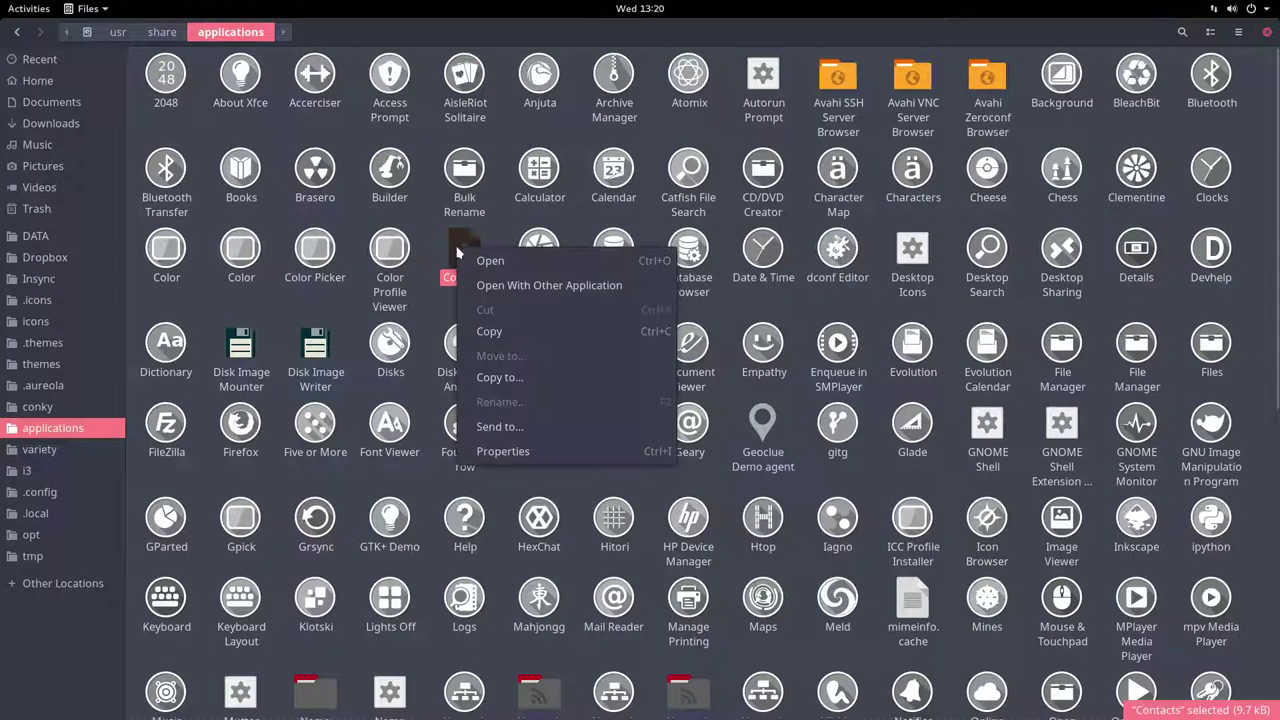
{"action": "left_click", "coordinate": [575, 283]}
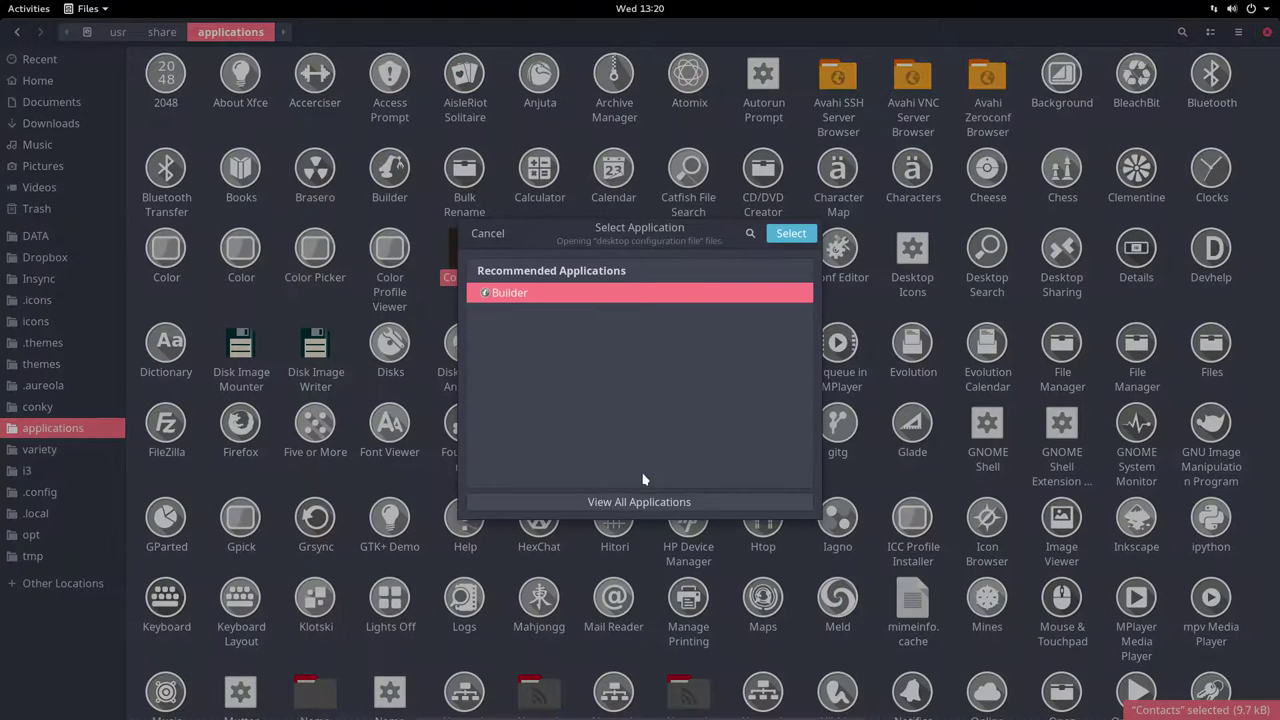
{"action": "left_click", "coordinate": [643, 501]}
{"action": "left_click", "coordinate": [659, 334]}
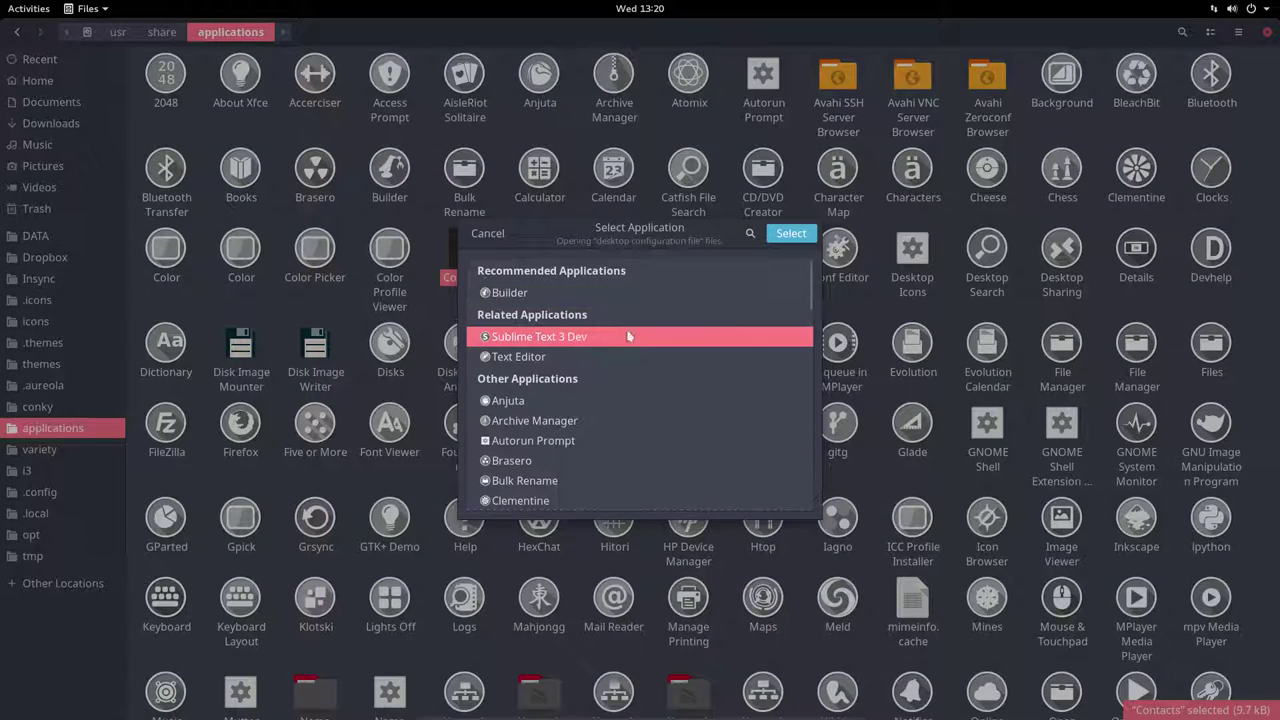
{"action": "left_click", "coordinate": [787, 240]}
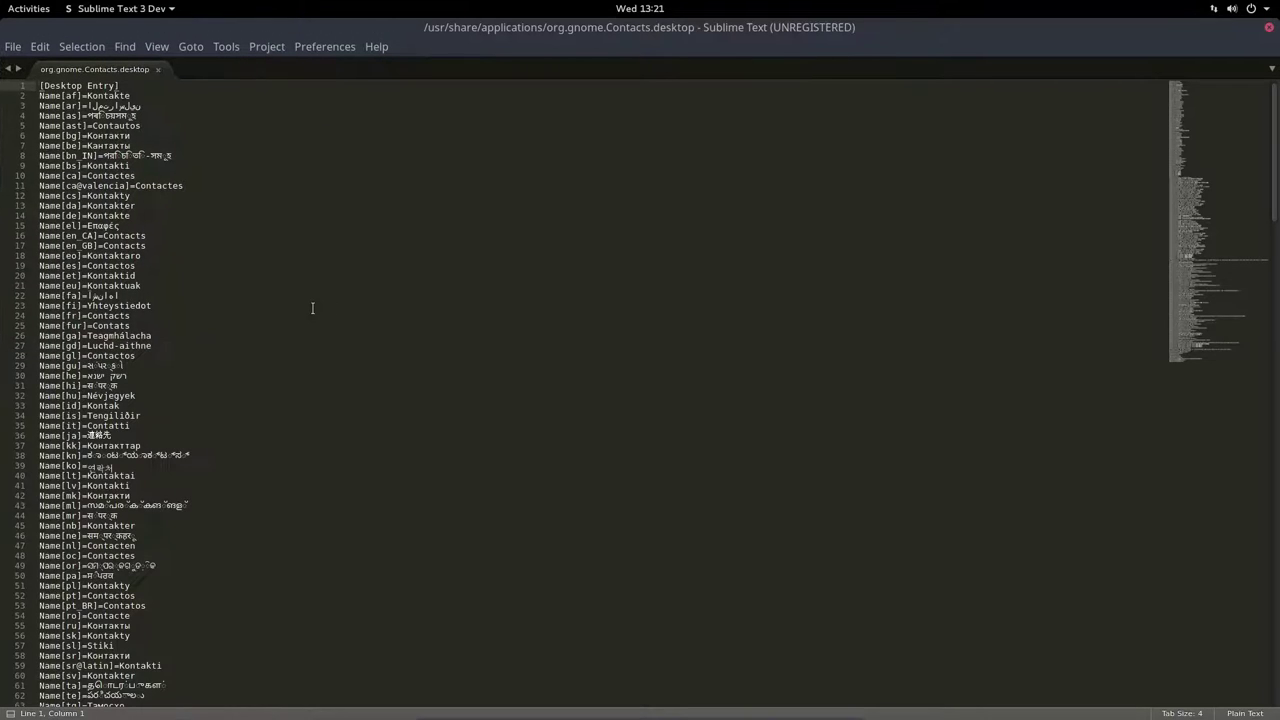
Enlarge the editor text and change line 204 to Icon=contact
{"action": "key", "text": "ctrl+plus"}
{"action": "key", "text": "ctrl+plus"}
{"action": "key", "text": "ctrl+plus"}
{"action": "key", "text": "ctrl+plus"}
{"action": "key", "text": "ctrl+plus"}
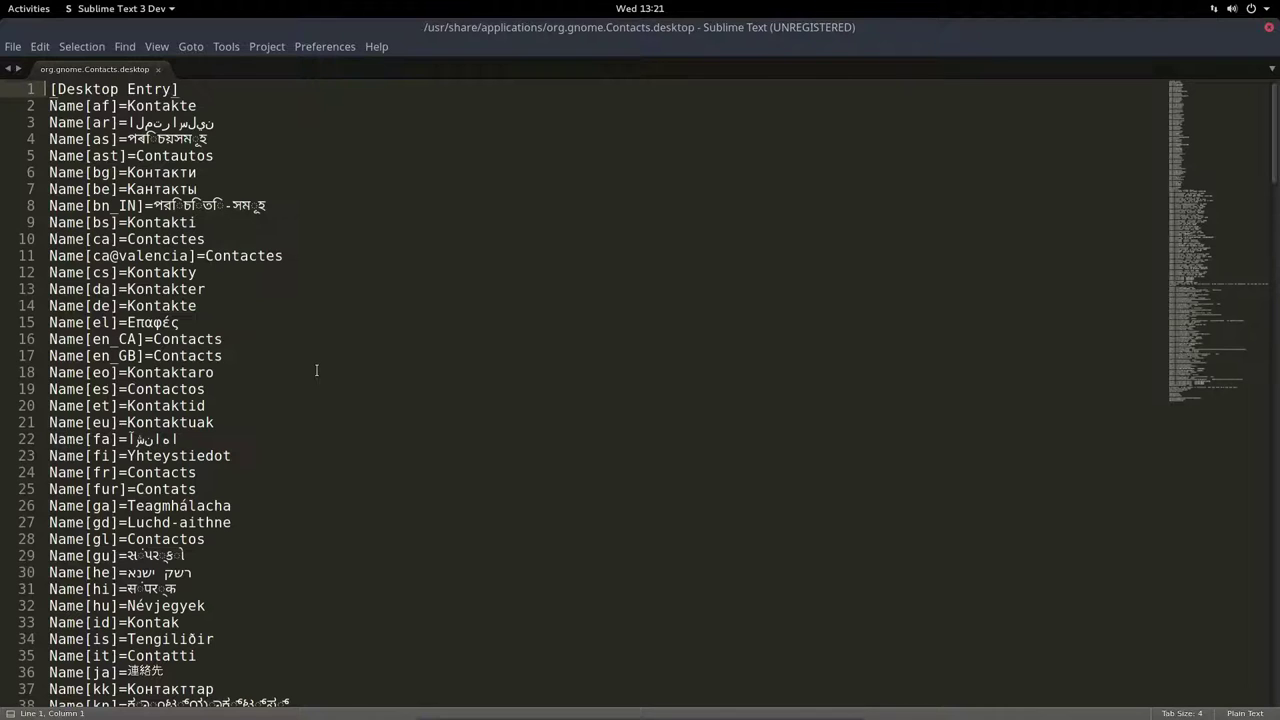
{"action": "key", "text": "ctrl+plus"}
{"action": "key", "text": "ctrl+plus"}
{"action": "scroll", "coordinate": [410, 394], "scroll_direction": "down", "scroll_amount": 20}
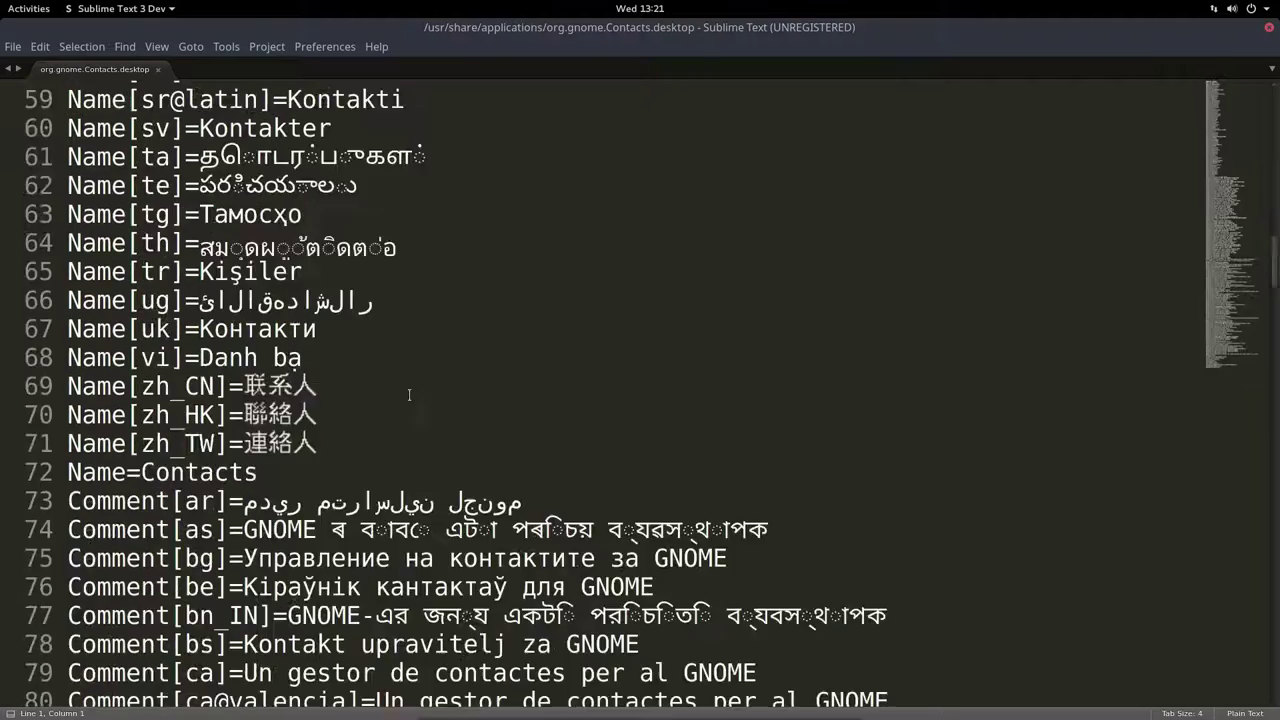
{"action": "key", "text": "ctrl+plus"}
{"action": "key", "text": "ctrl+plus"}
{"action": "key", "text": "ctrl+plus"}
{"action": "key", "text": "ctrl+plus"}
{"action": "scroll", "coordinate": [405, 397], "scroll_direction": "up", "scroll_amount": 2}
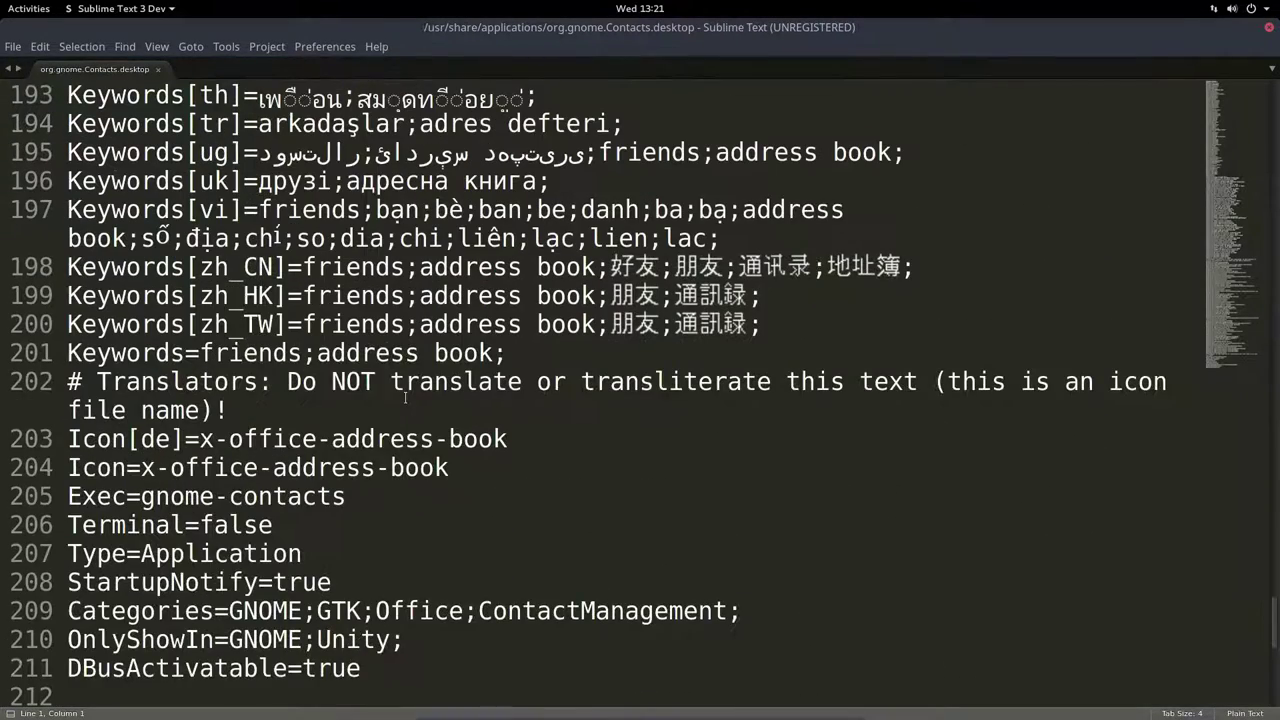
{"action": "left_click_drag", "start_coordinate": [140, 466], "coordinate": [524, 462]}
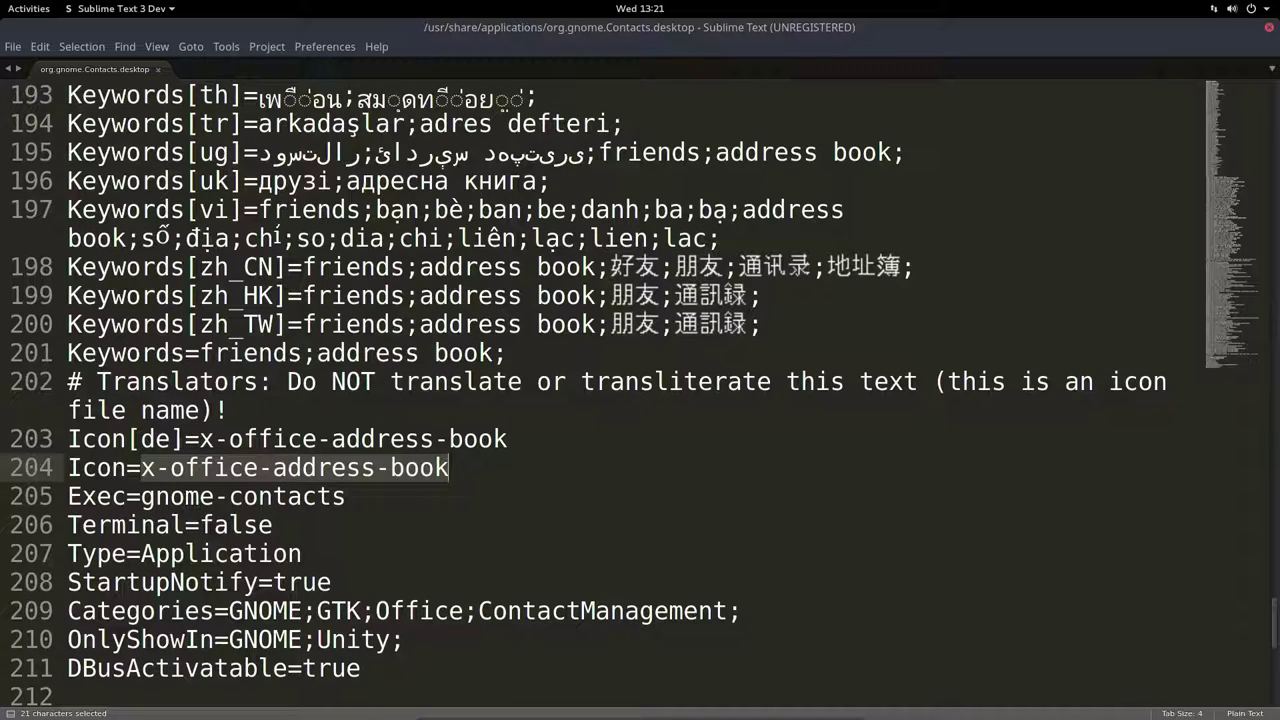
{"action": "type", "text": "con=co"}
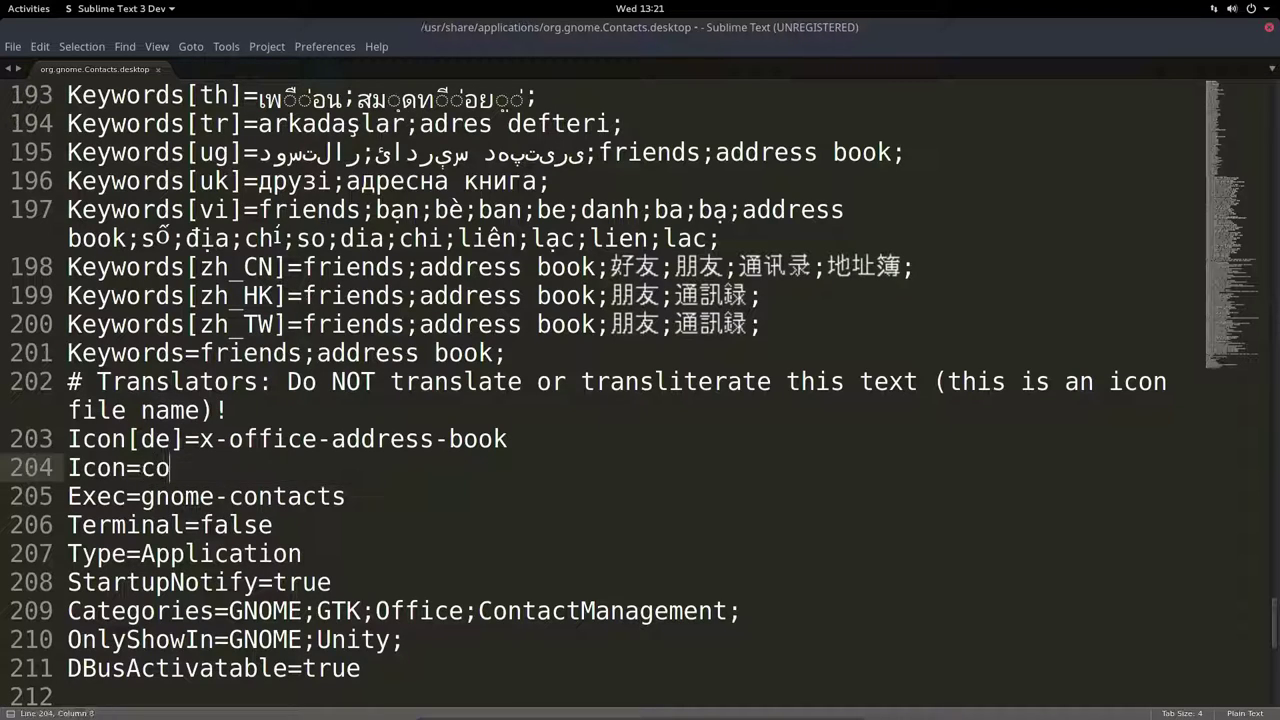
{"action": "type", "text": "tact"}
Attempt a root save and dismiss the Gksudo and 'Authorization failed' errors
{"action": "key", "text": "ctrl+s"}
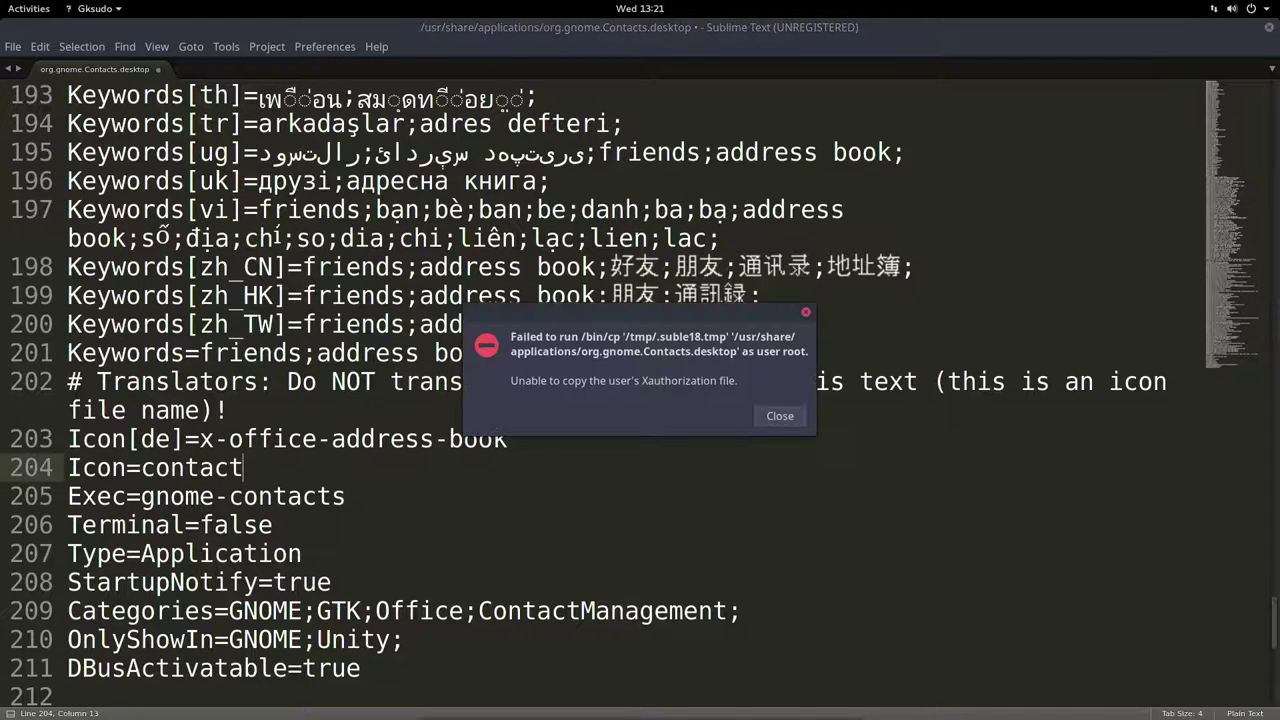
{"action": "left_click", "coordinate": [784, 421]}
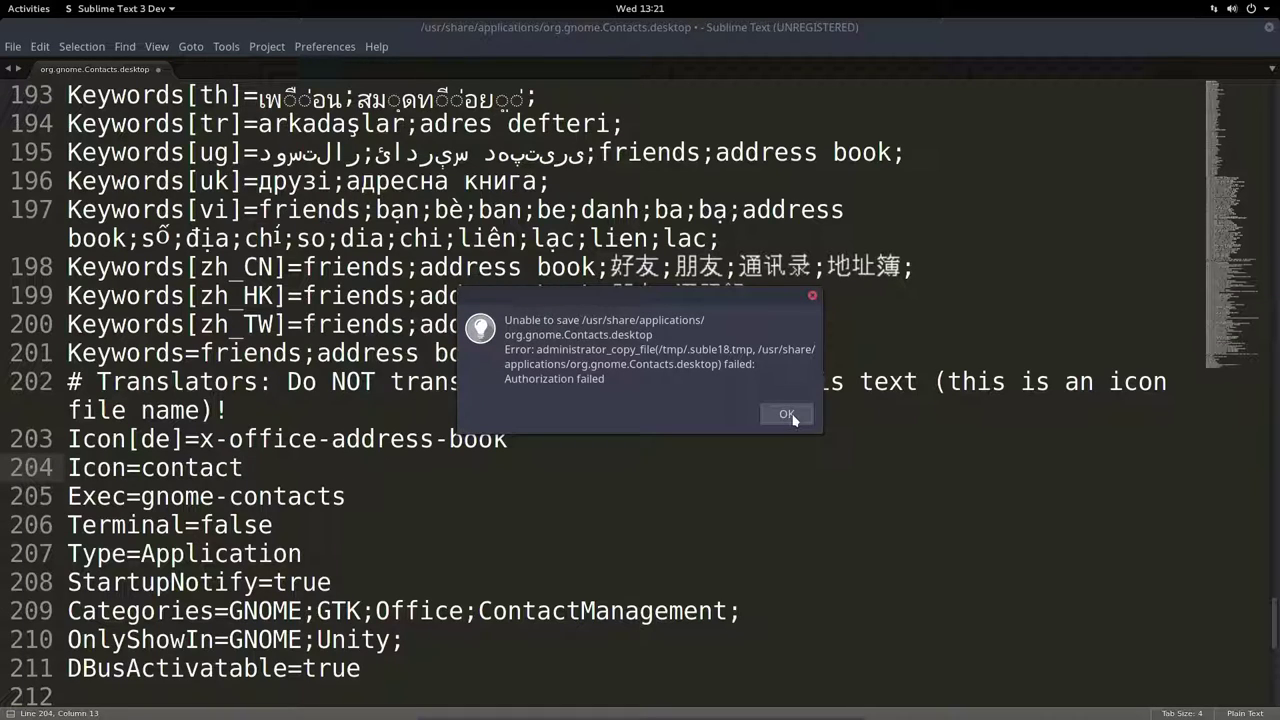
{"action": "left_click", "coordinate": [790, 416]}
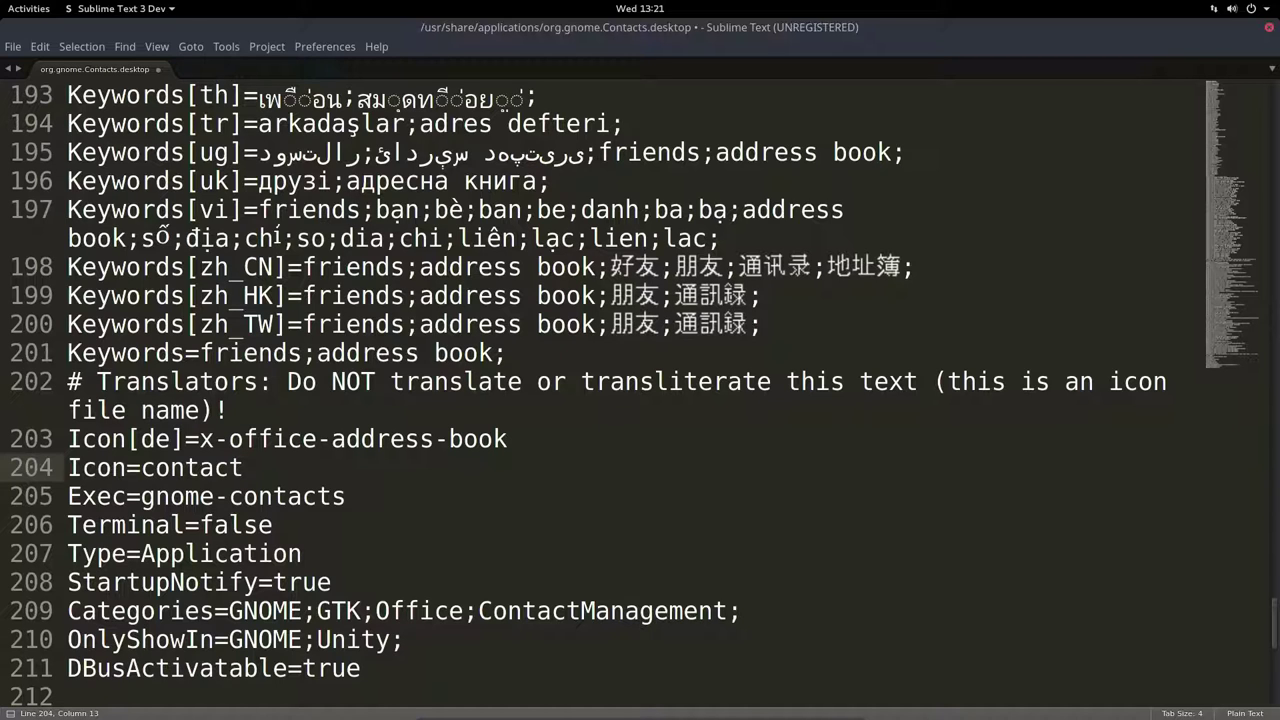
Toggle the VM out of and back into full screen and bring Sublime Text forward
{"action": "key", "text": "Control_R+f"}
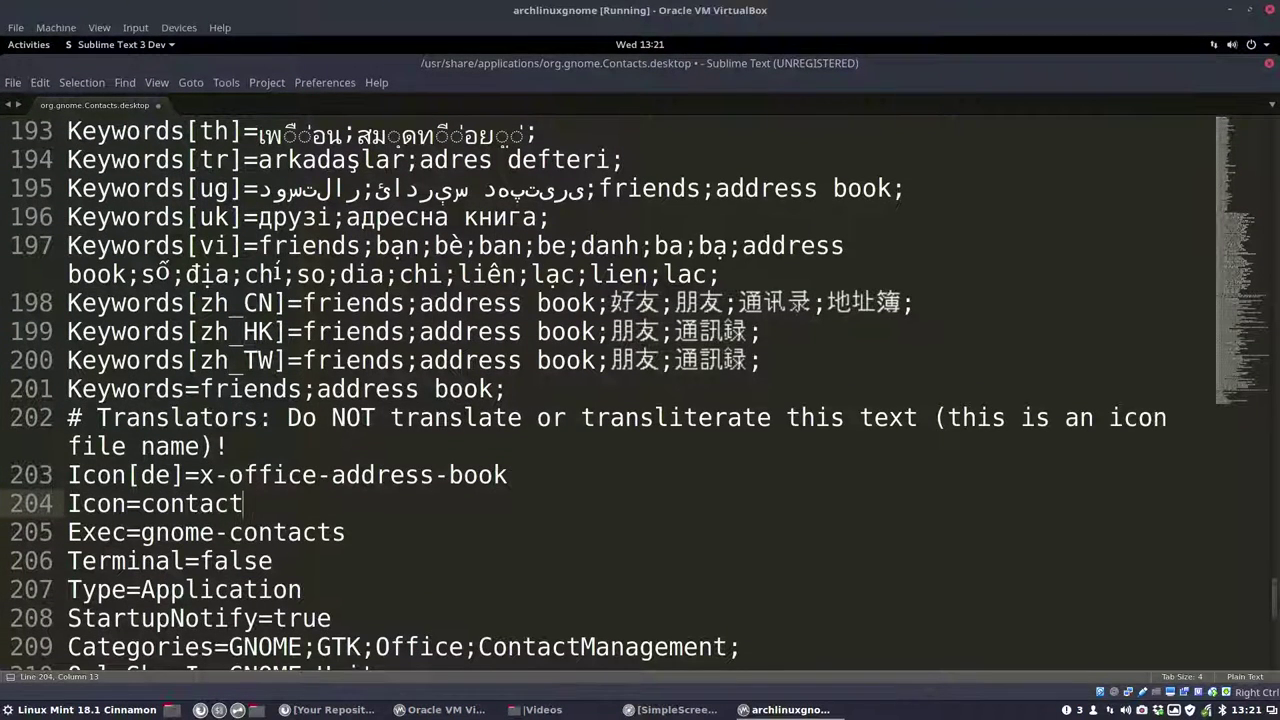
{"action": "left_click", "coordinate": [1141, 710]}
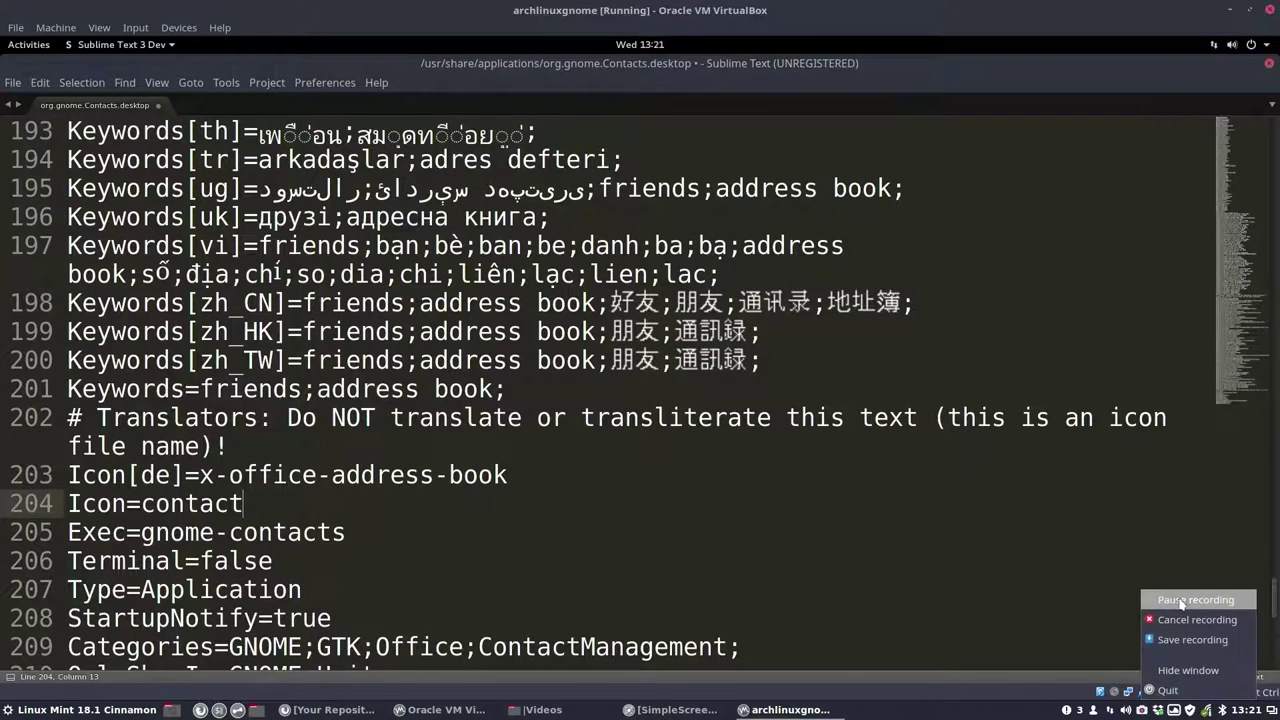
{"action": "left_click", "coordinate": [1180, 594]}
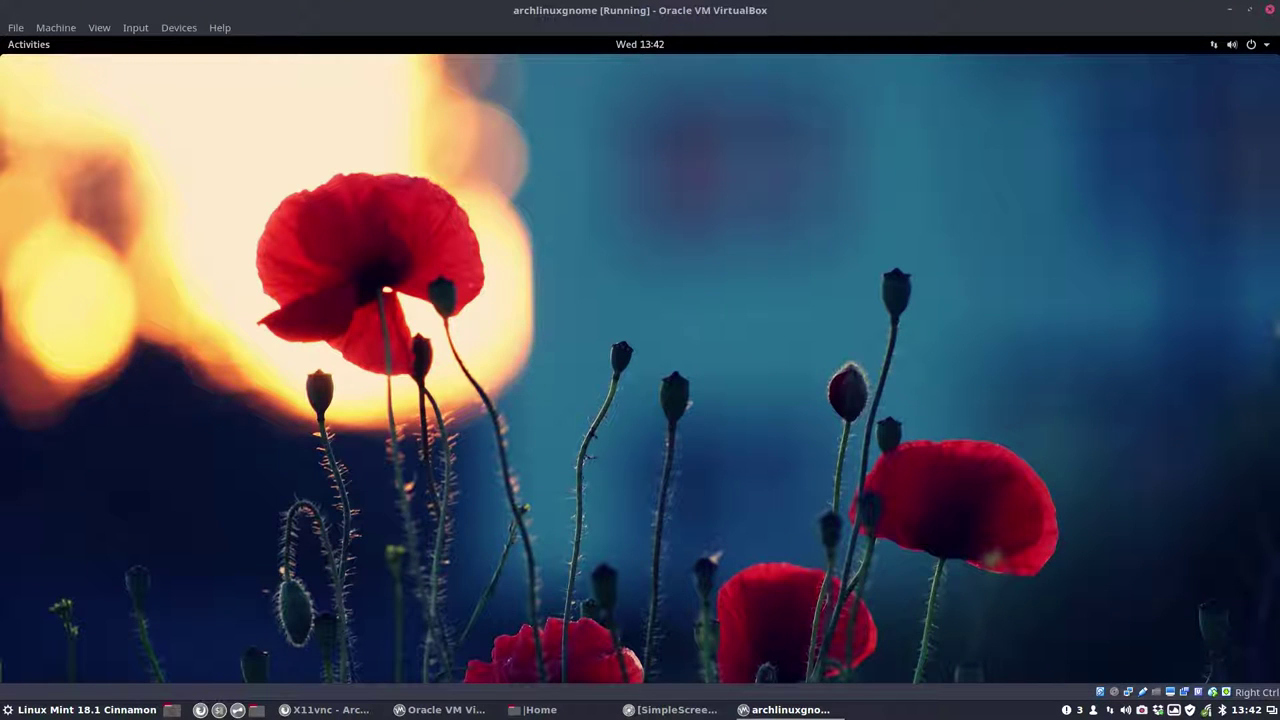
{"action": "key", "text": "Control_R+f"}
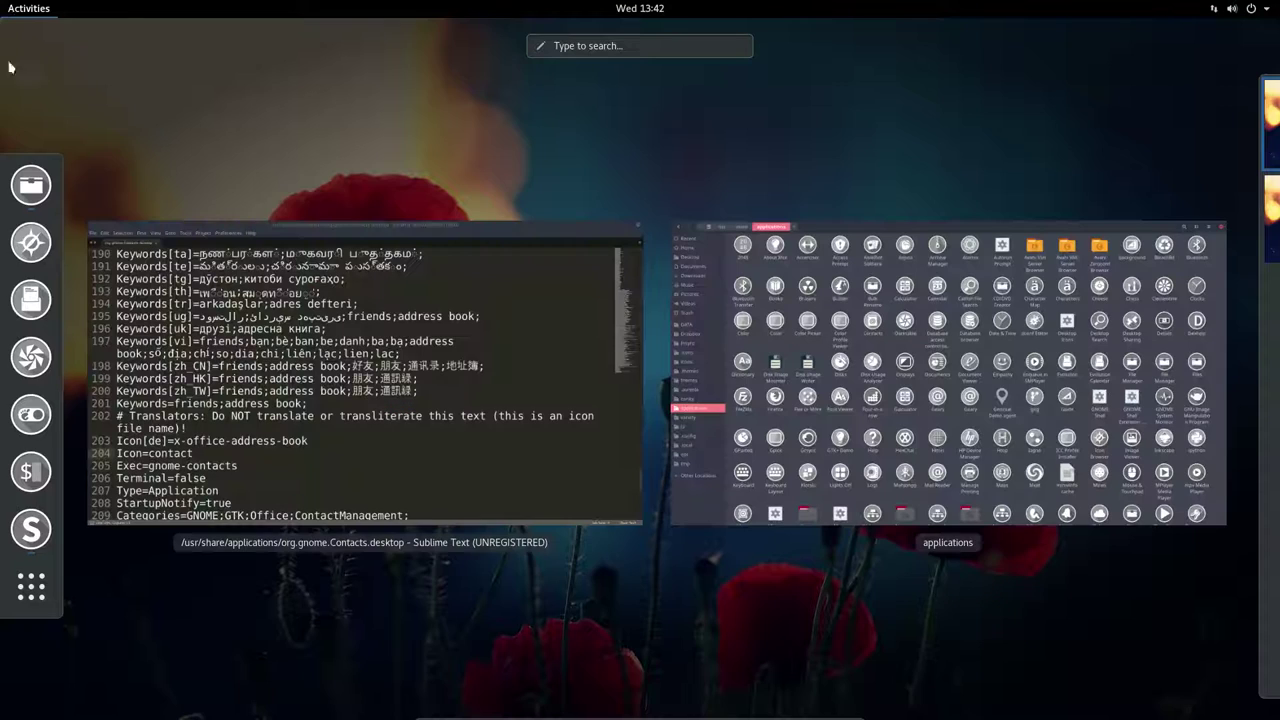
{"action": "left_click", "coordinate": [215, 410]}
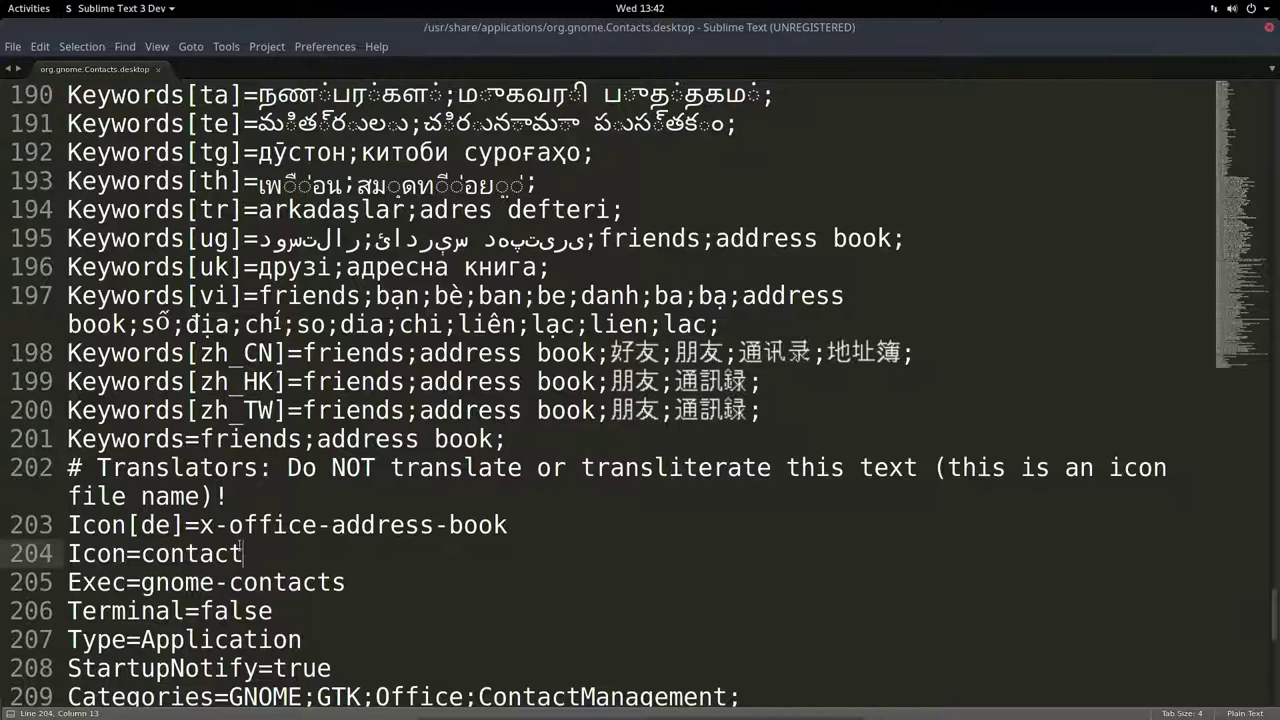
Save the edited file with the administrator password and close Sublime Text
{"action": "left_click_drag", "start_coordinate": [145, 553], "coordinate": [243, 553]}
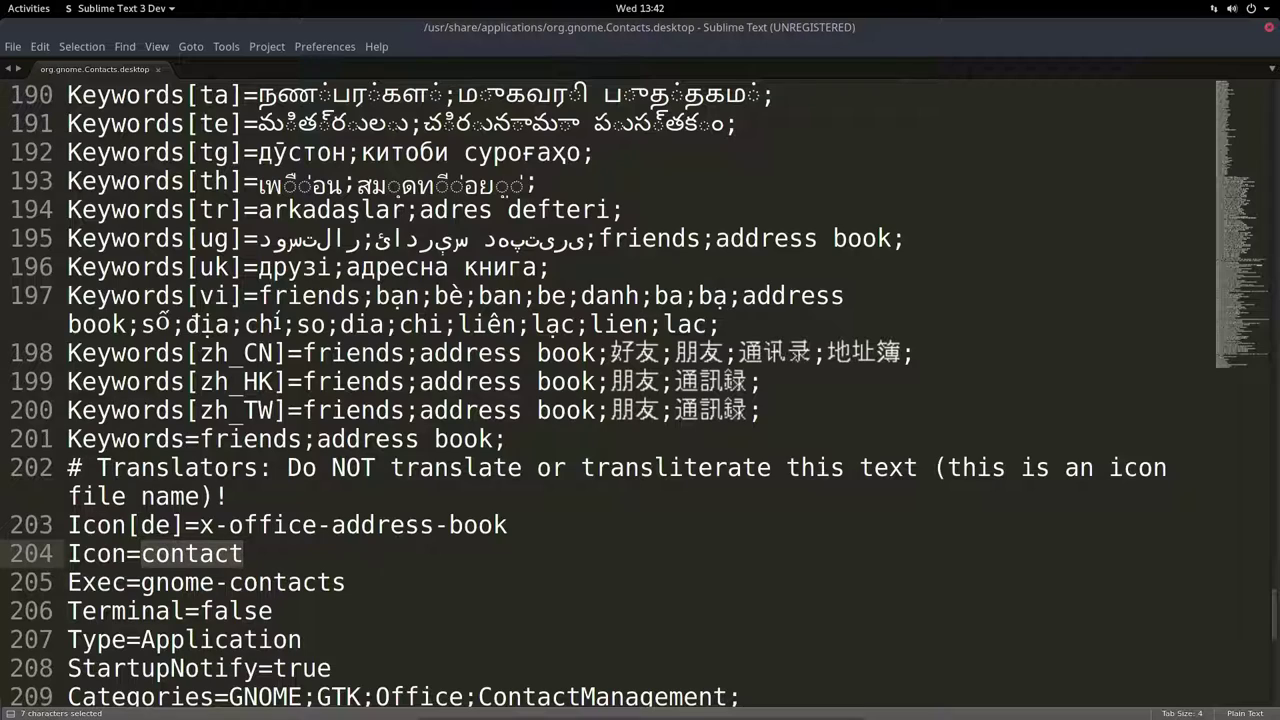
{"action": "key", "text": "ctrl+s"}
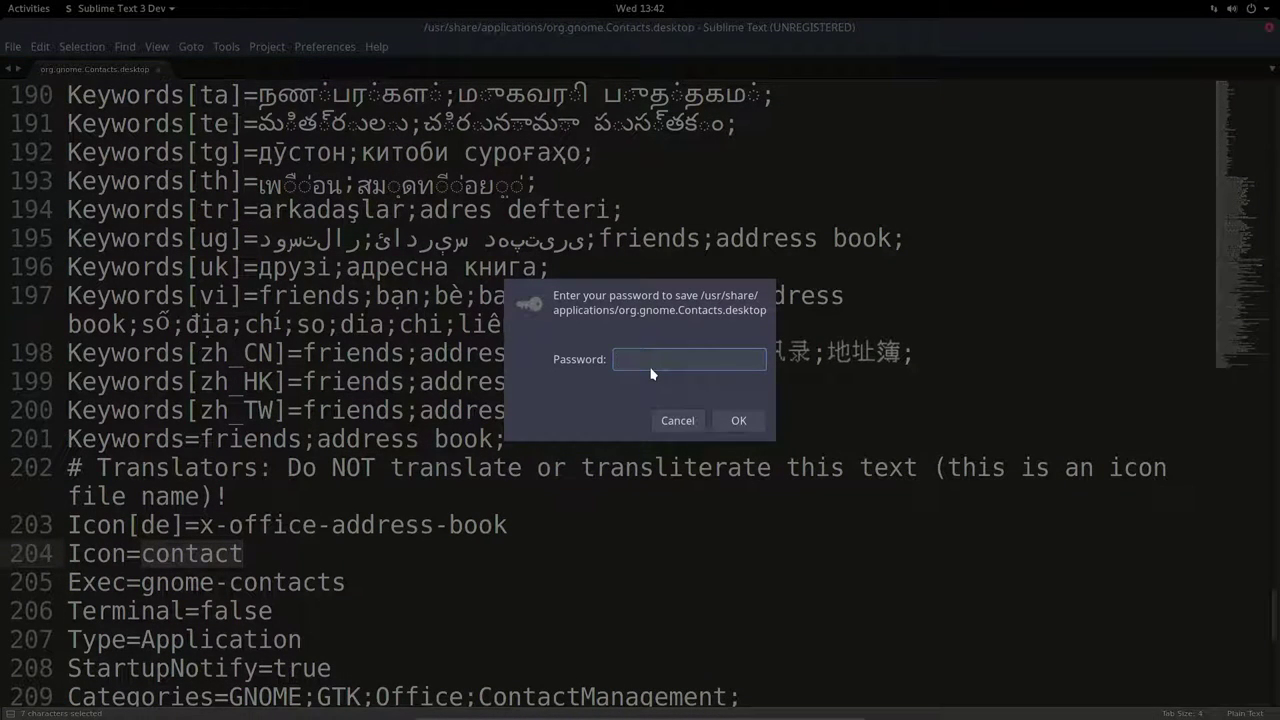
{"action": "type", "text": "••"}
{"action": "key", "text": "Return"}
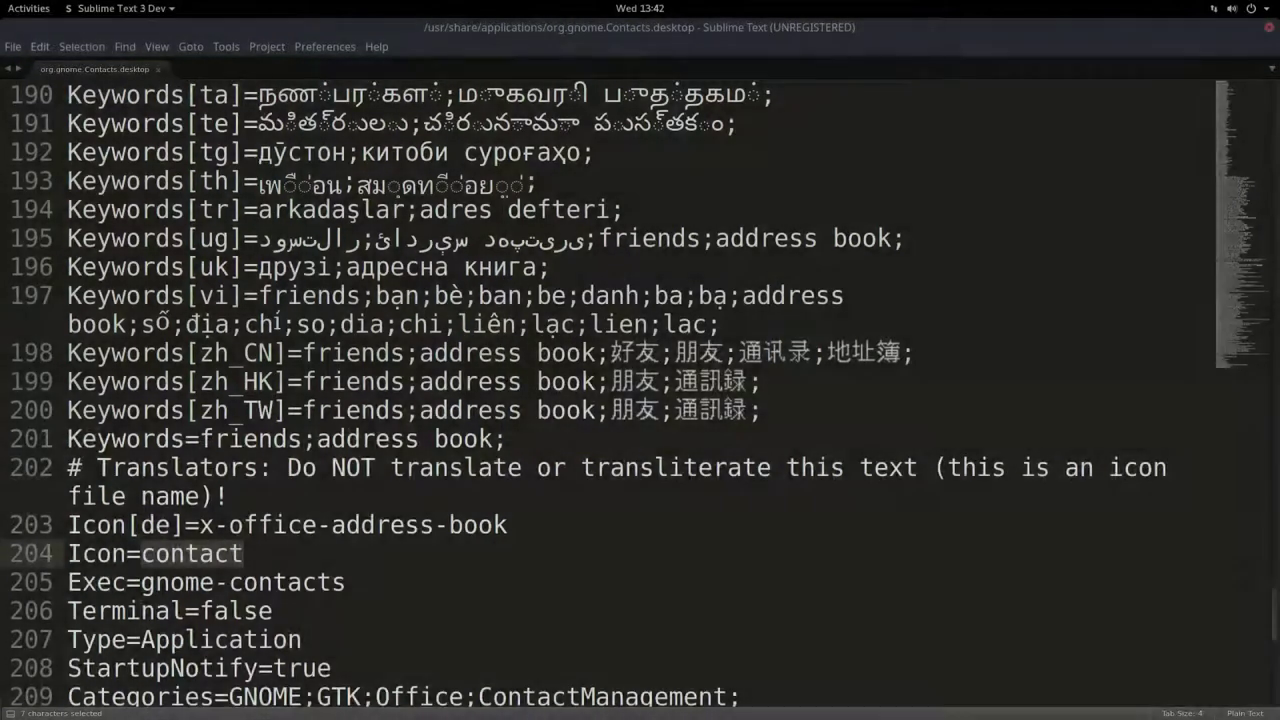
{"action": "left_click", "coordinate": [1270, 27]}
Inspect the Contacts launcher in Files, close Files, and take the VM out of full screen
{"action": "mouse_move", "coordinate": [2, 5]}
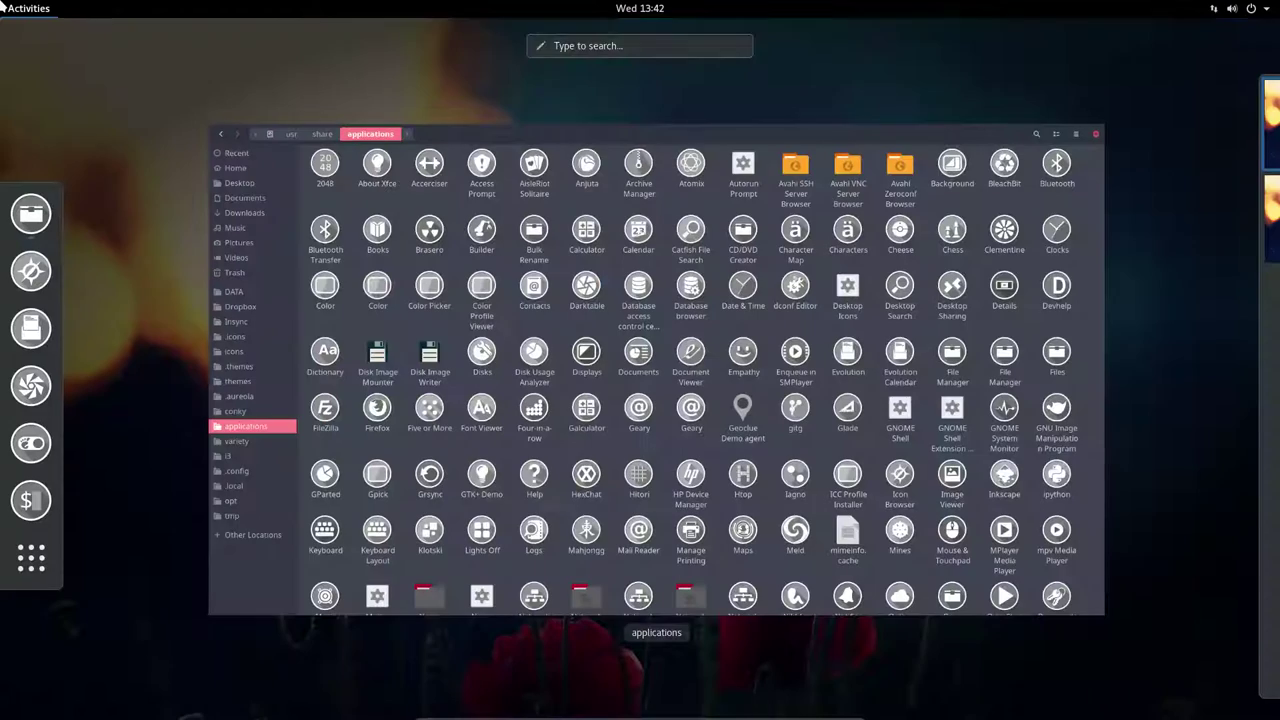
{"action": "left_click", "coordinate": [677, 372]}
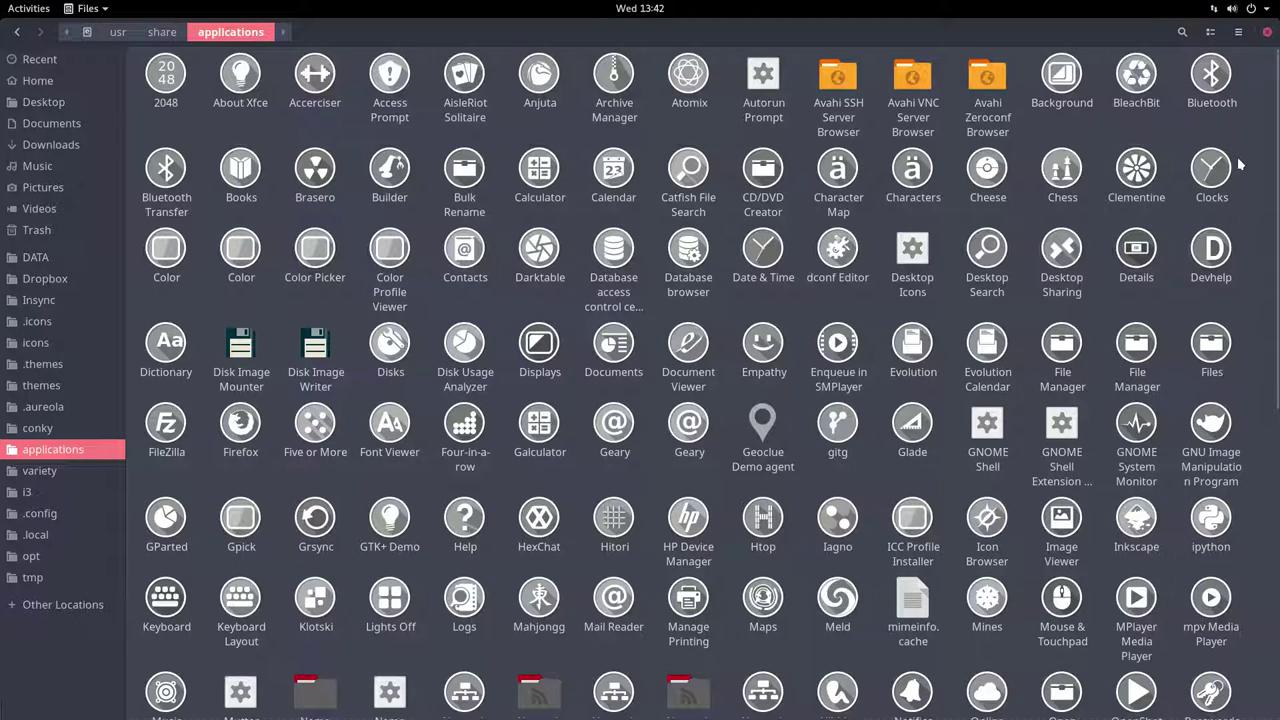
{"action": "left_click", "coordinate": [464, 250]}
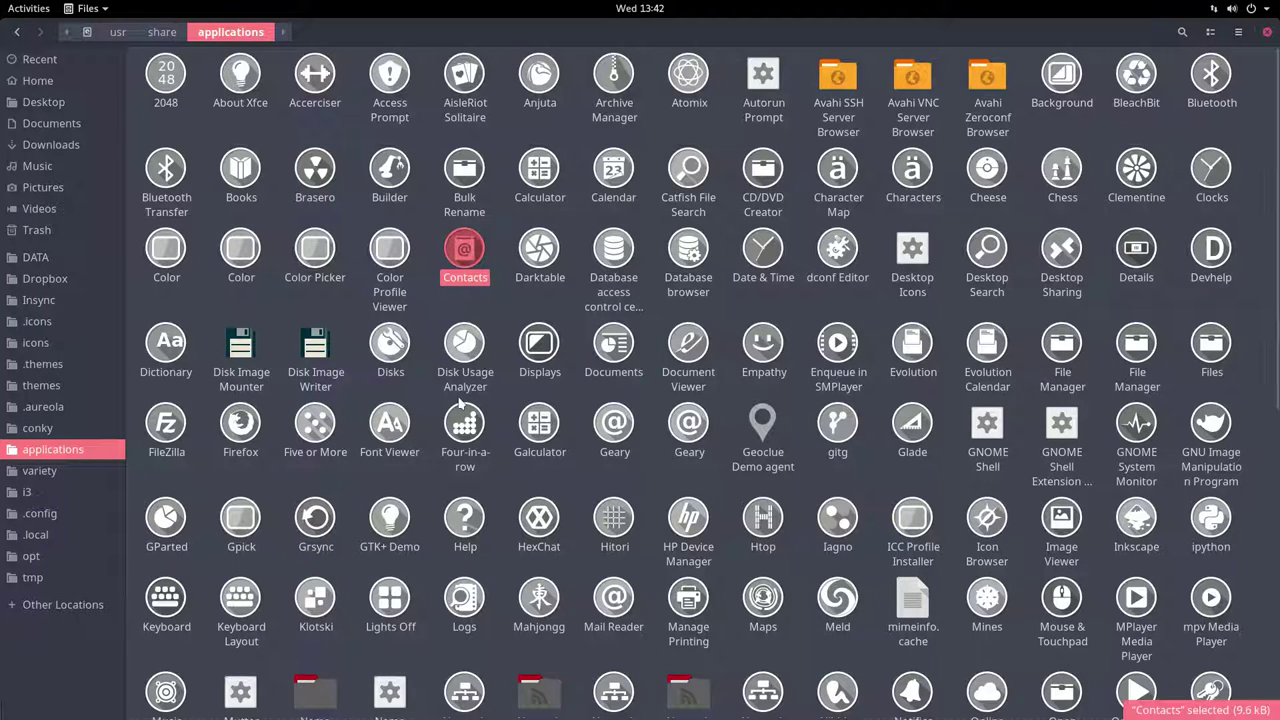
{"action": "scroll", "coordinate": [707, 415], "scroll_direction": "down", "scroll_amount": 5}
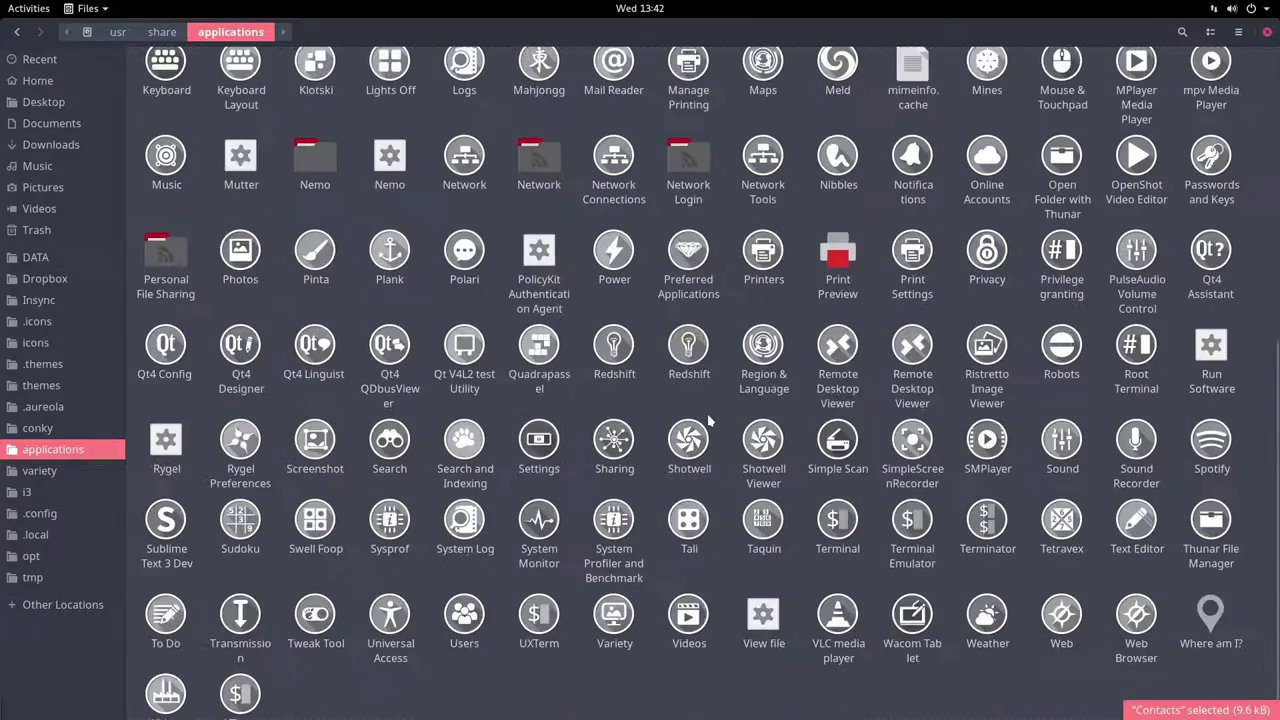
{"action": "scroll", "coordinate": [707, 413], "scroll_direction": "up", "scroll_amount": 5}
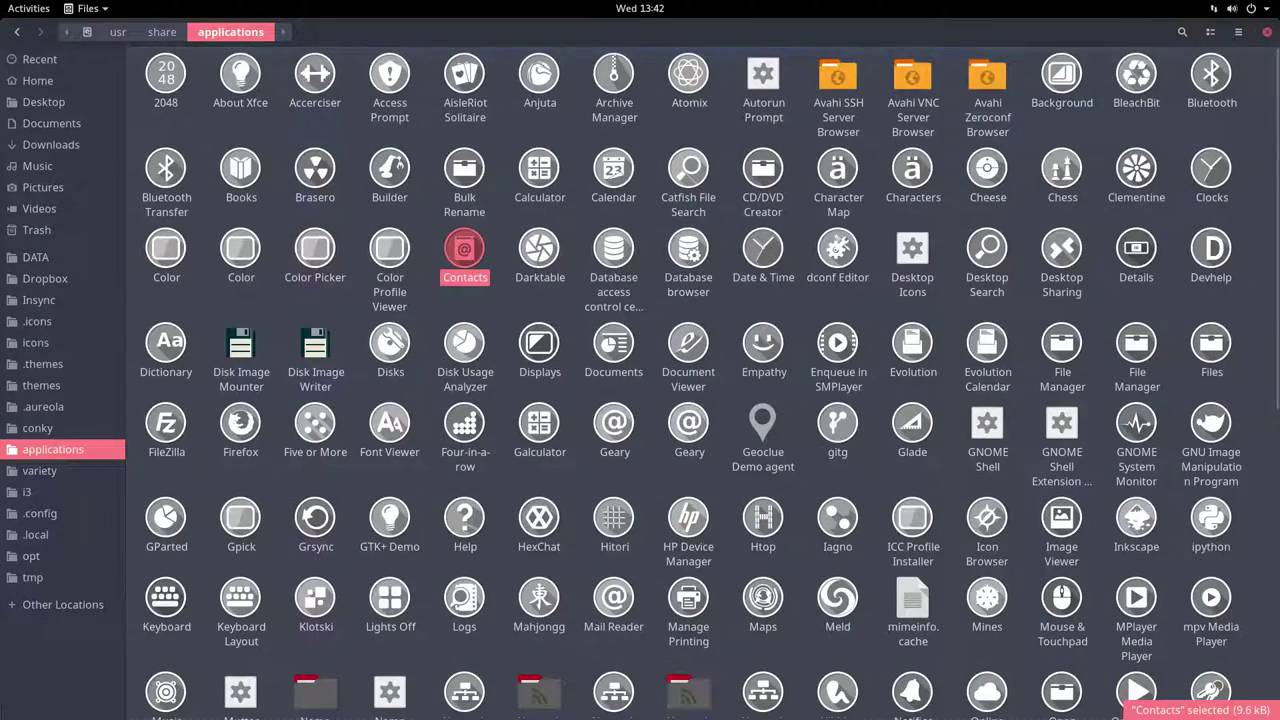
{"action": "left_click", "coordinate": [1266, 33]}
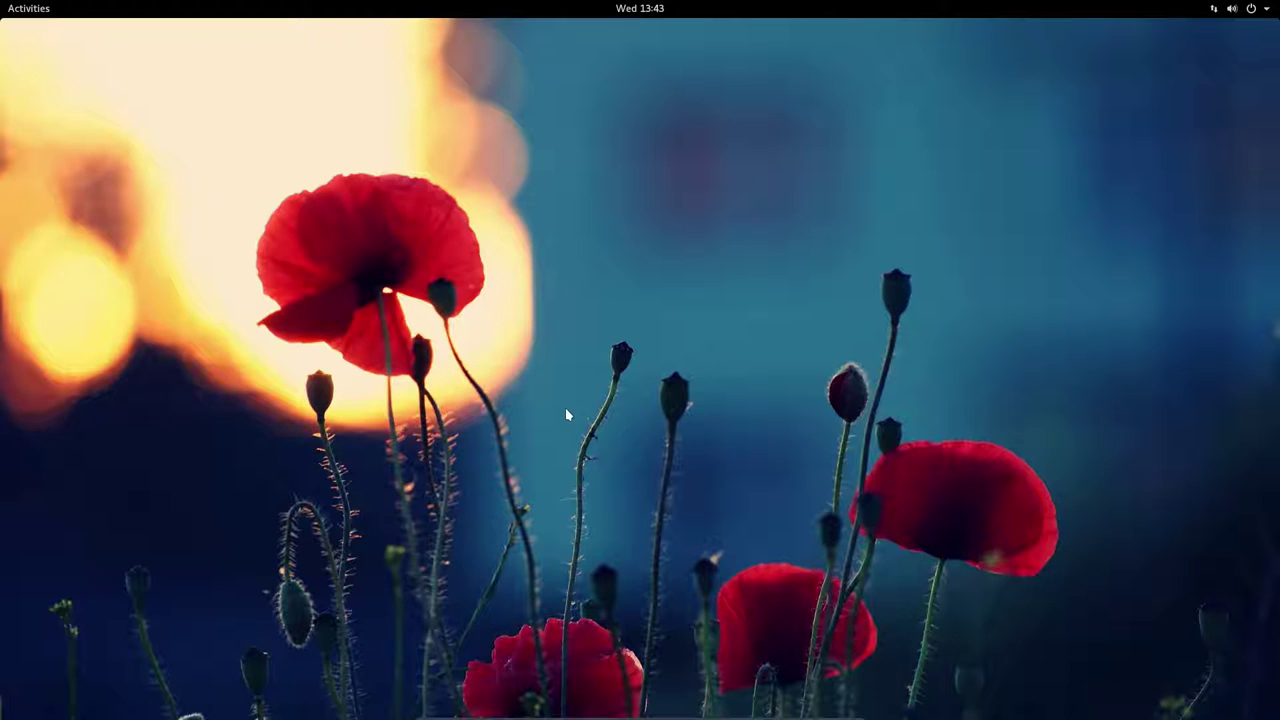
{"action": "key", "text": "Control_R+f"}
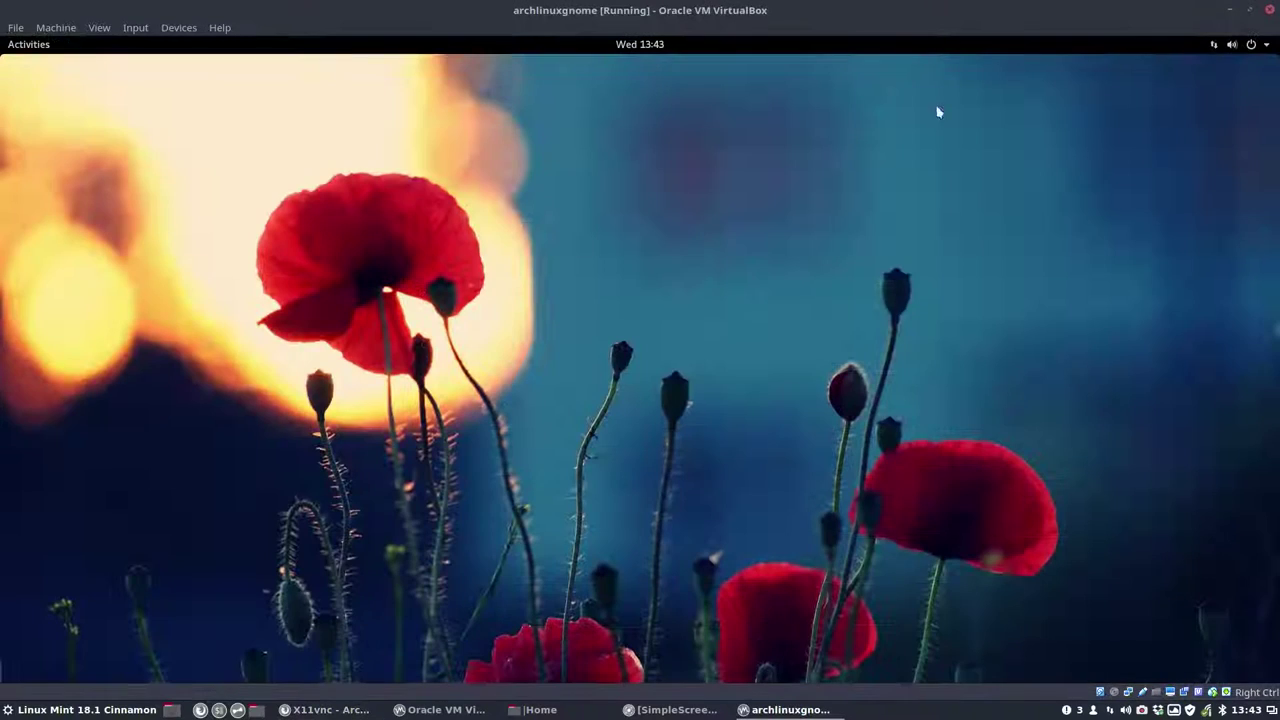
Minimize the VM and VirtualBox Manager and restore the ArchWiki x11vnc page in Firefox
{"action": "left_click", "coordinate": [1229, 10]}
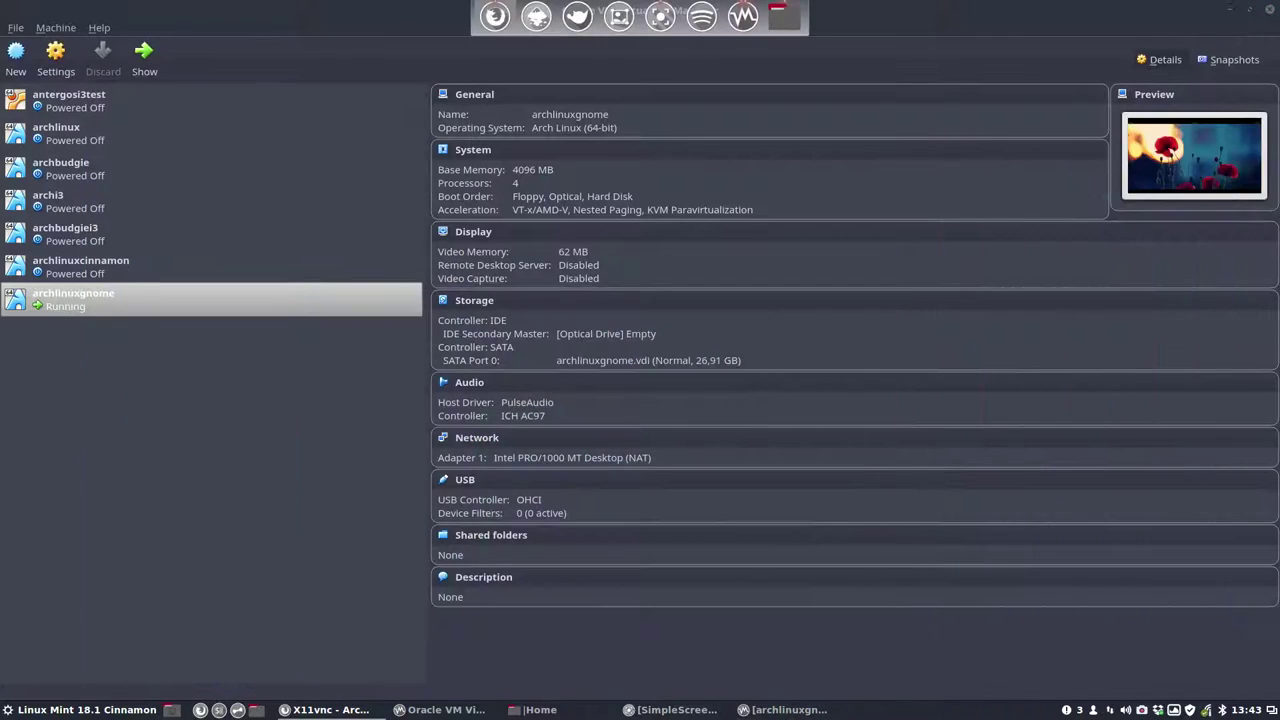
{"action": "left_click", "coordinate": [1230, 14]}
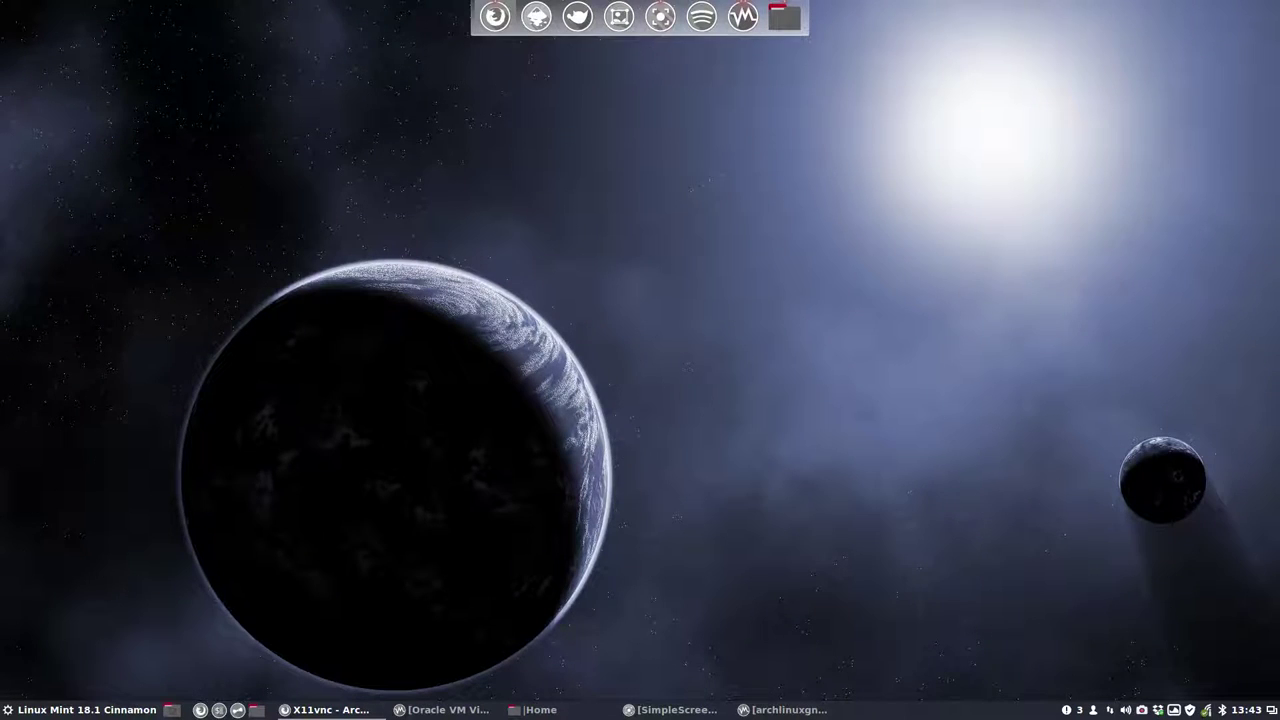
{"action": "left_click", "coordinate": [328, 709]}
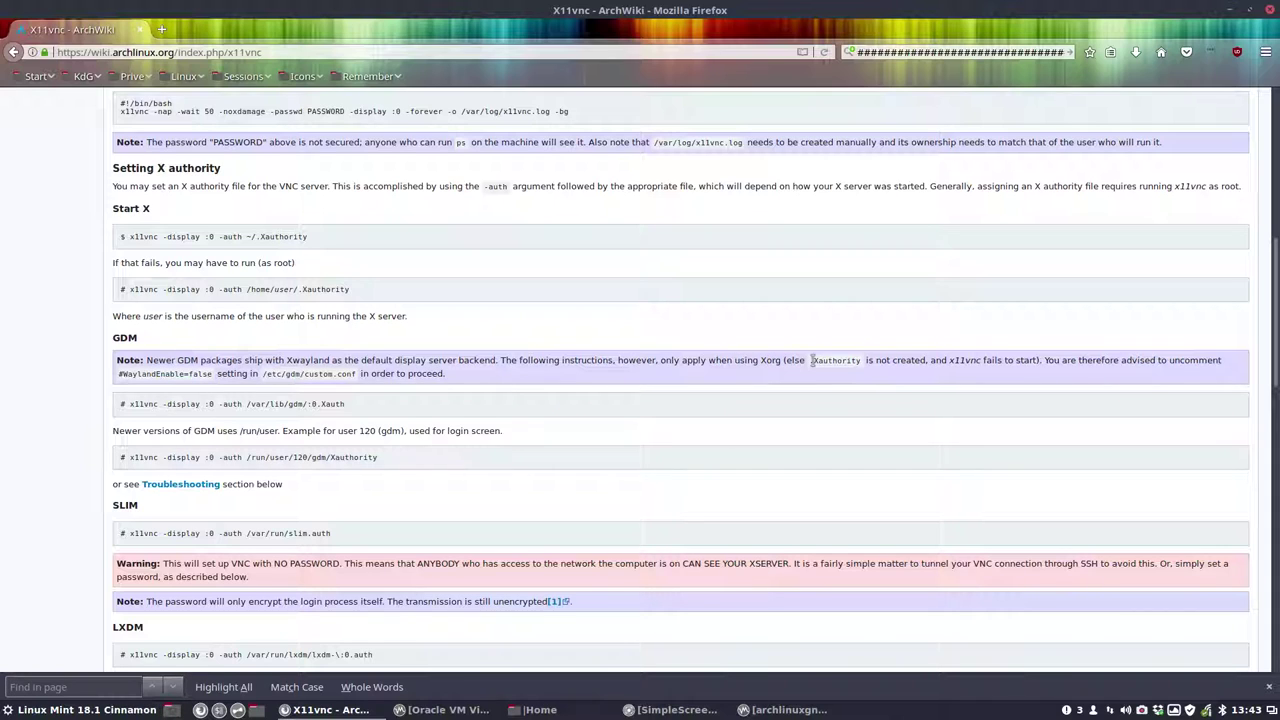
Highlight the GDM note's .Xauthority and #WaylandEnable=false text, then minimize Firefox
{"action": "left_click_drag", "start_coordinate": [812, 360], "coordinate": [862, 363]}
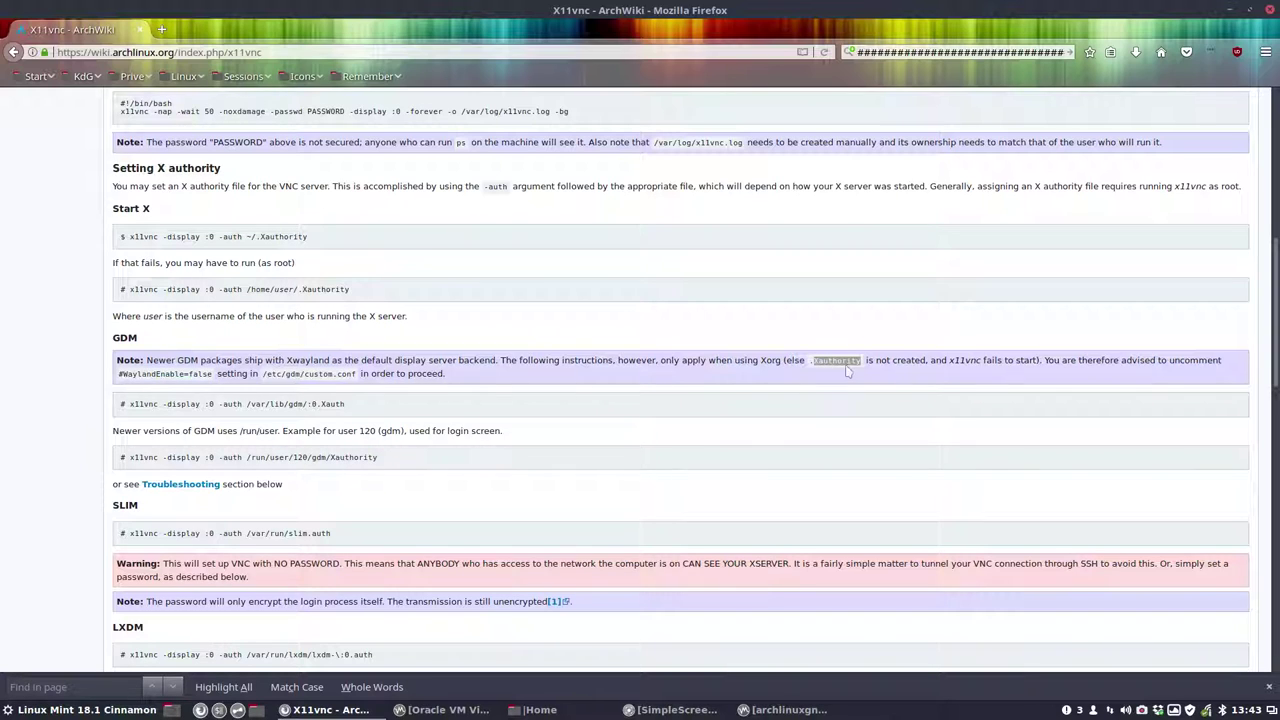
{"action": "left_click", "coordinate": [812, 362]}
{"action": "left_click_drag", "start_coordinate": [812, 363], "coordinate": [926, 360]}
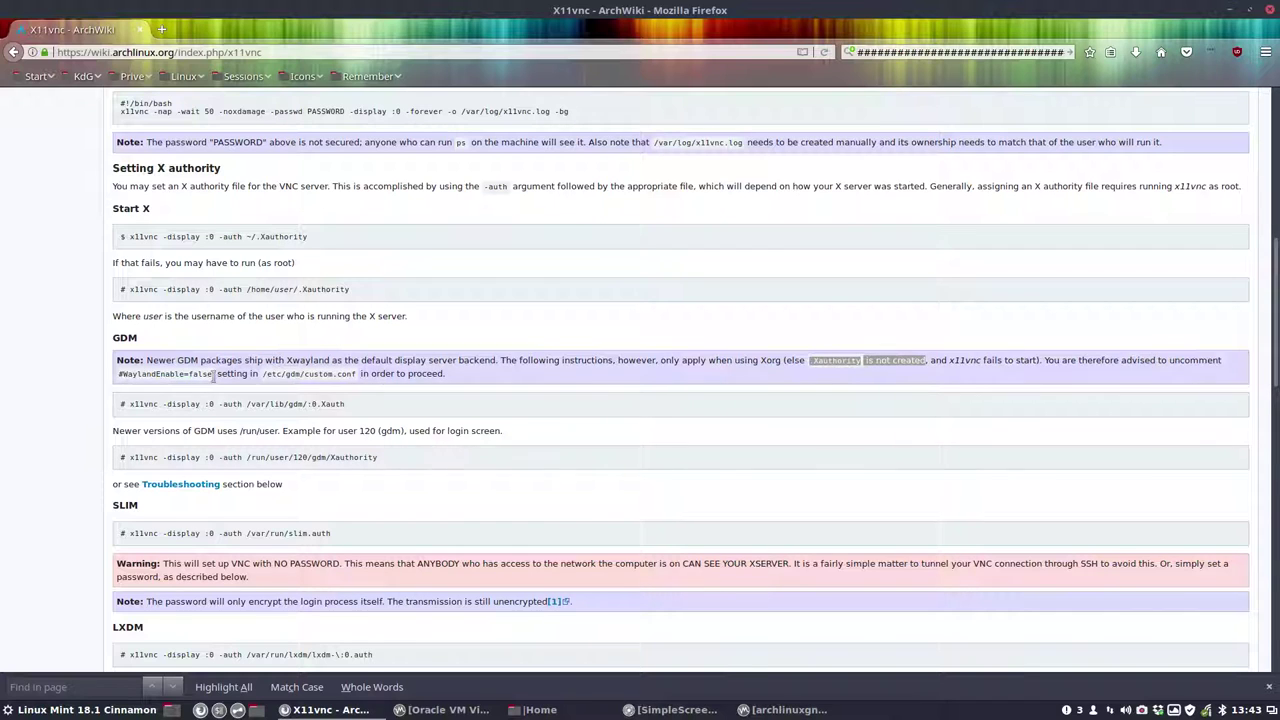
{"action": "left_click", "coordinate": [149, 372]}
{"action": "left_click_drag", "start_coordinate": [120, 373], "coordinate": [437, 374]}
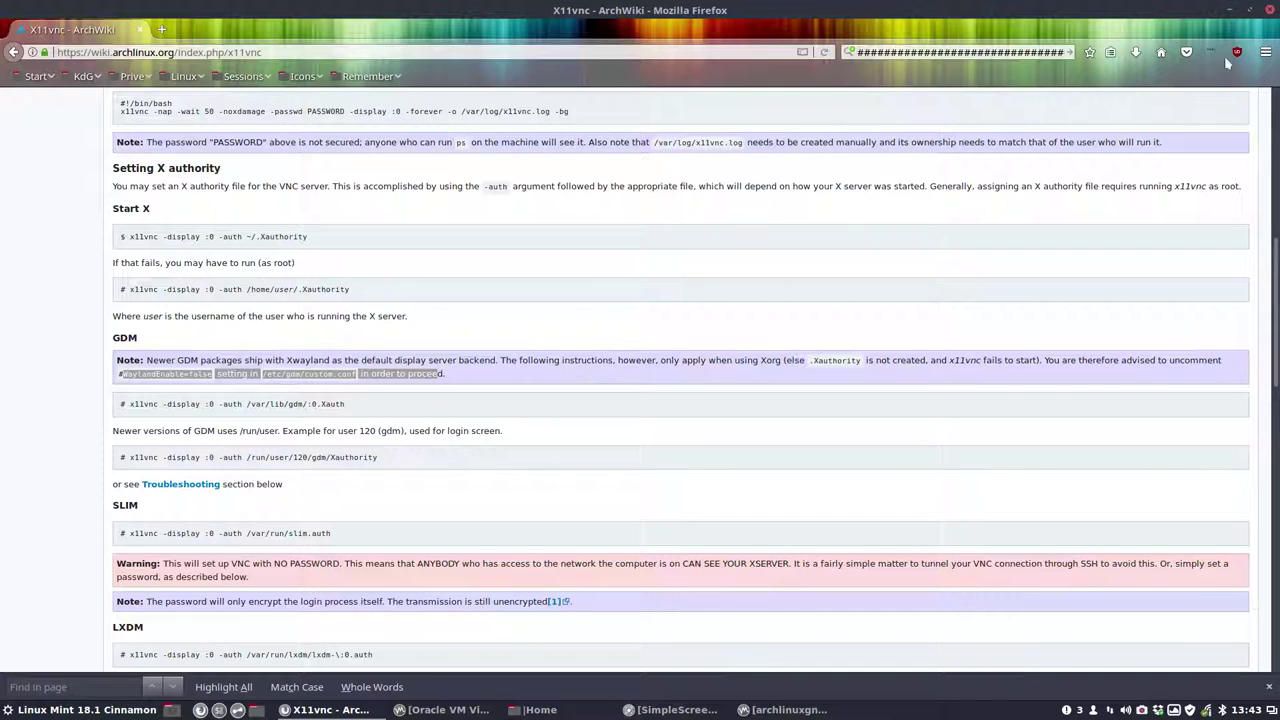
{"action": "left_click", "coordinate": [1230, 11]}
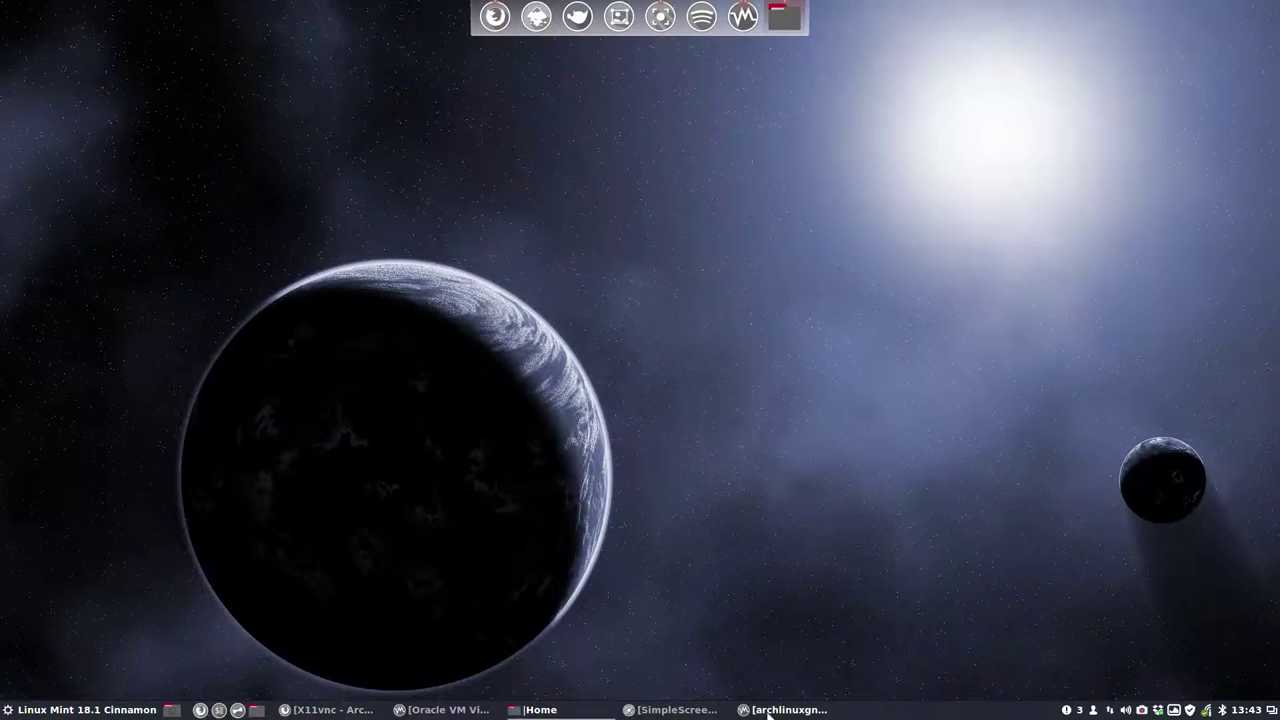
Return to the VM and log out of the current GNOME session
{"action": "left_click", "coordinate": [785, 709]}
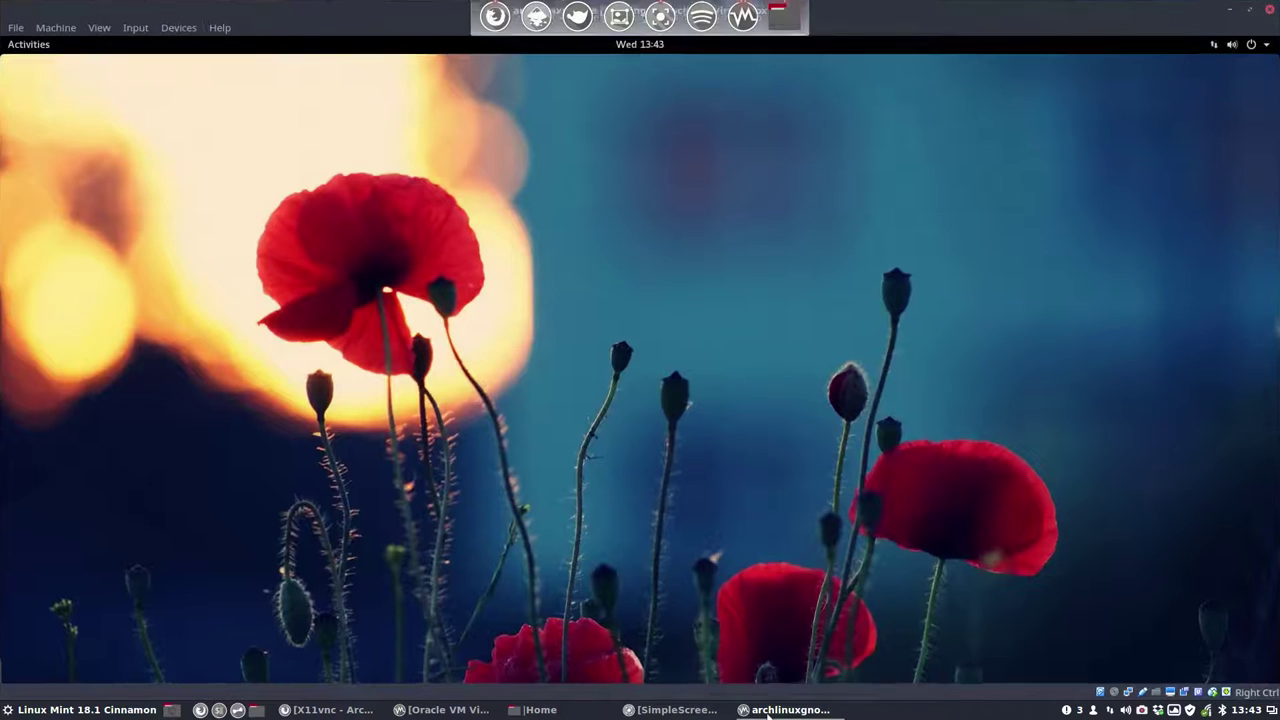
{"action": "left_click", "coordinate": [1249, 45]}
{"action": "left_click", "coordinate": [1251, 46]}
{"action": "left_click", "coordinate": [1253, 47]}
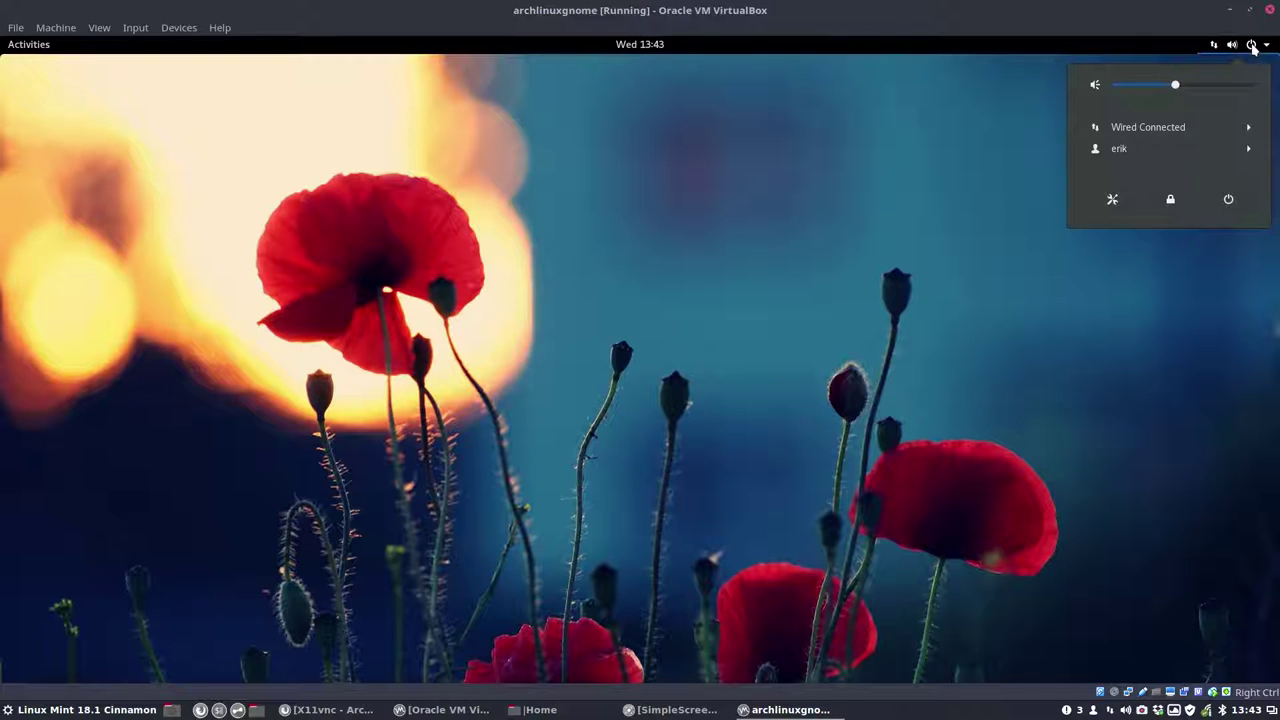
{"action": "left_click", "coordinate": [1140, 148]}
{"action": "left_click", "coordinate": [1140, 171]}
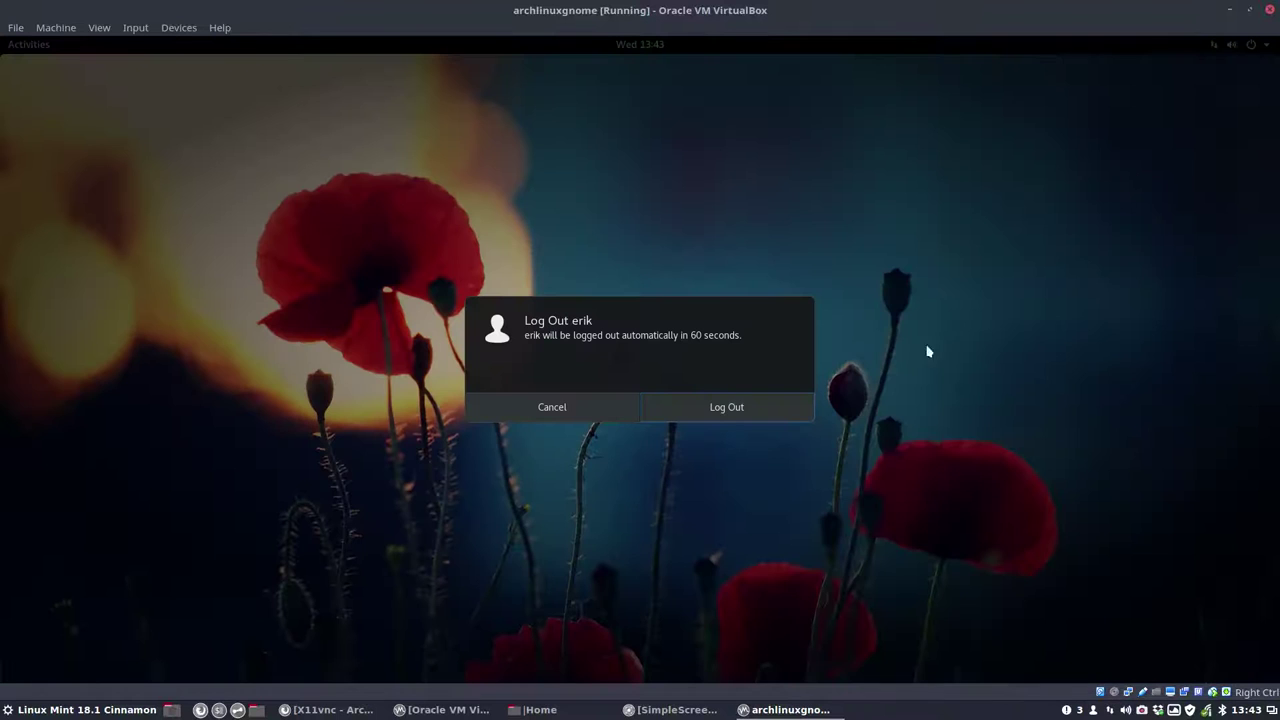
{"action": "left_click", "coordinate": [794, 409]}
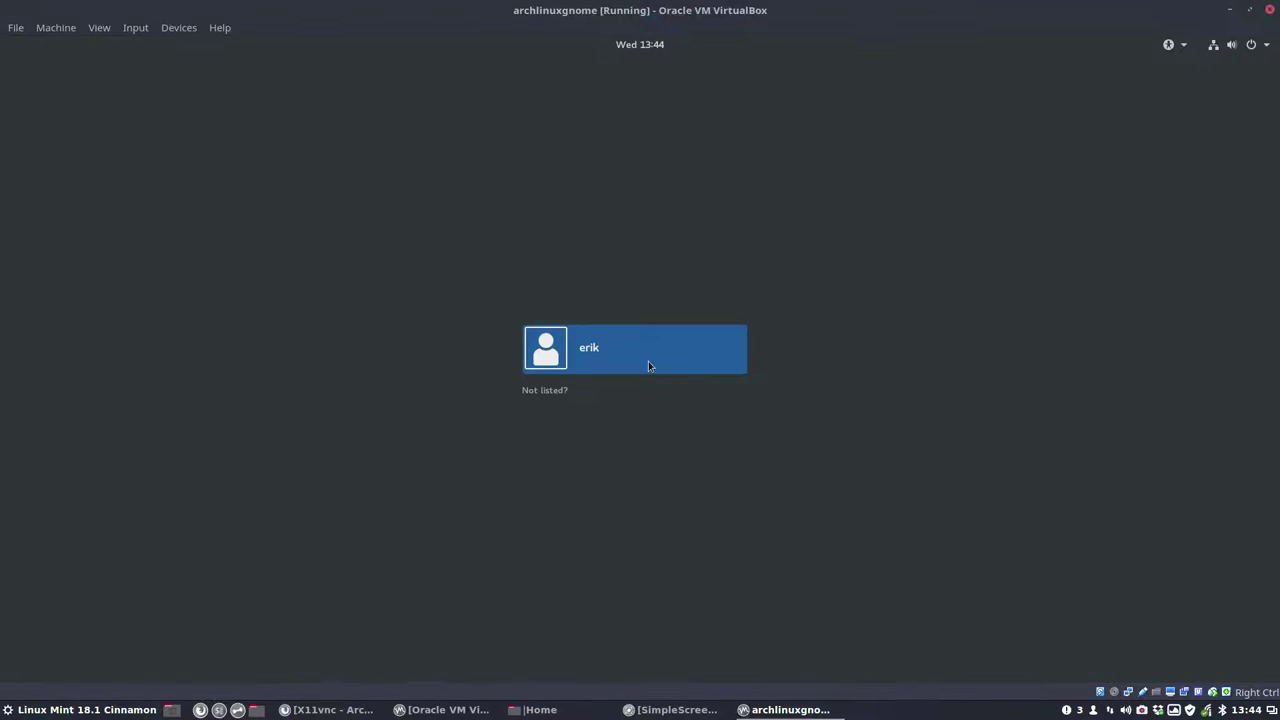
Sign back in with the user's password using the GNOME on Xorg session
{"action": "left_click", "coordinate": [648, 365]}
{"action": "left_click", "coordinate": [688, 424]}
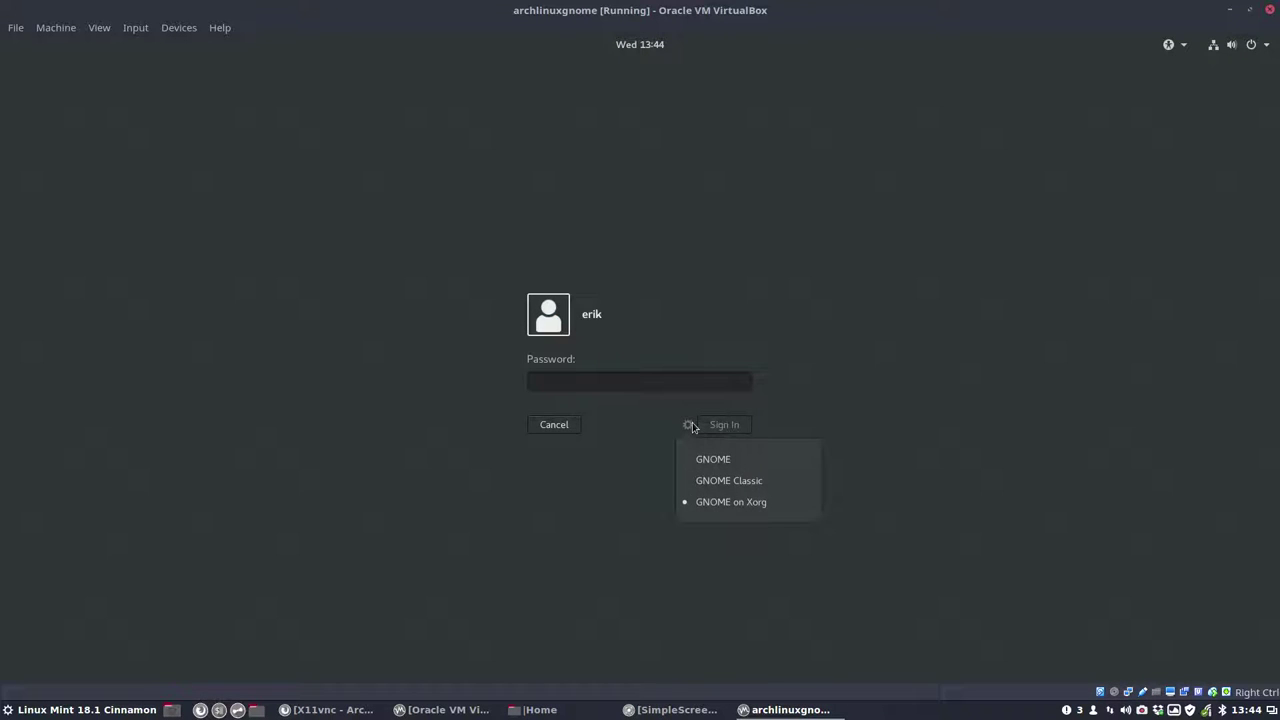
{"action": "left_click", "coordinate": [737, 505]}
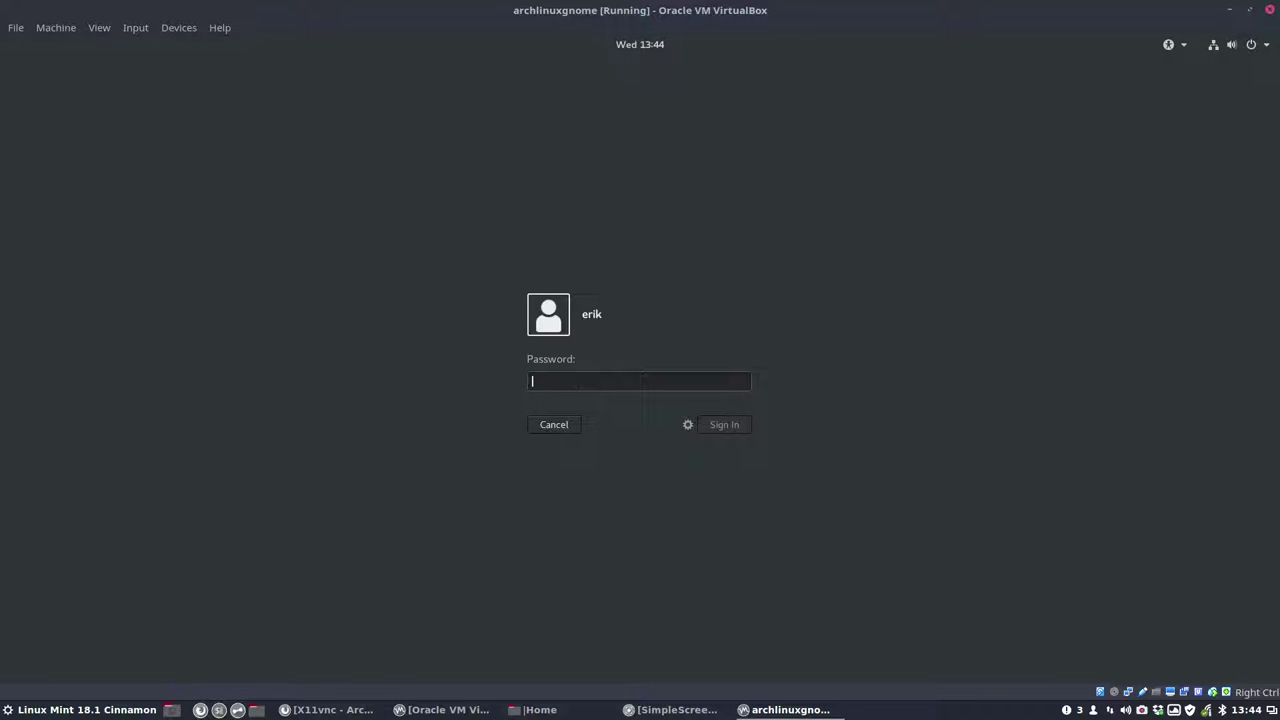
{"action": "type", "text": "•••••"}
{"action": "key", "text": "Return"}
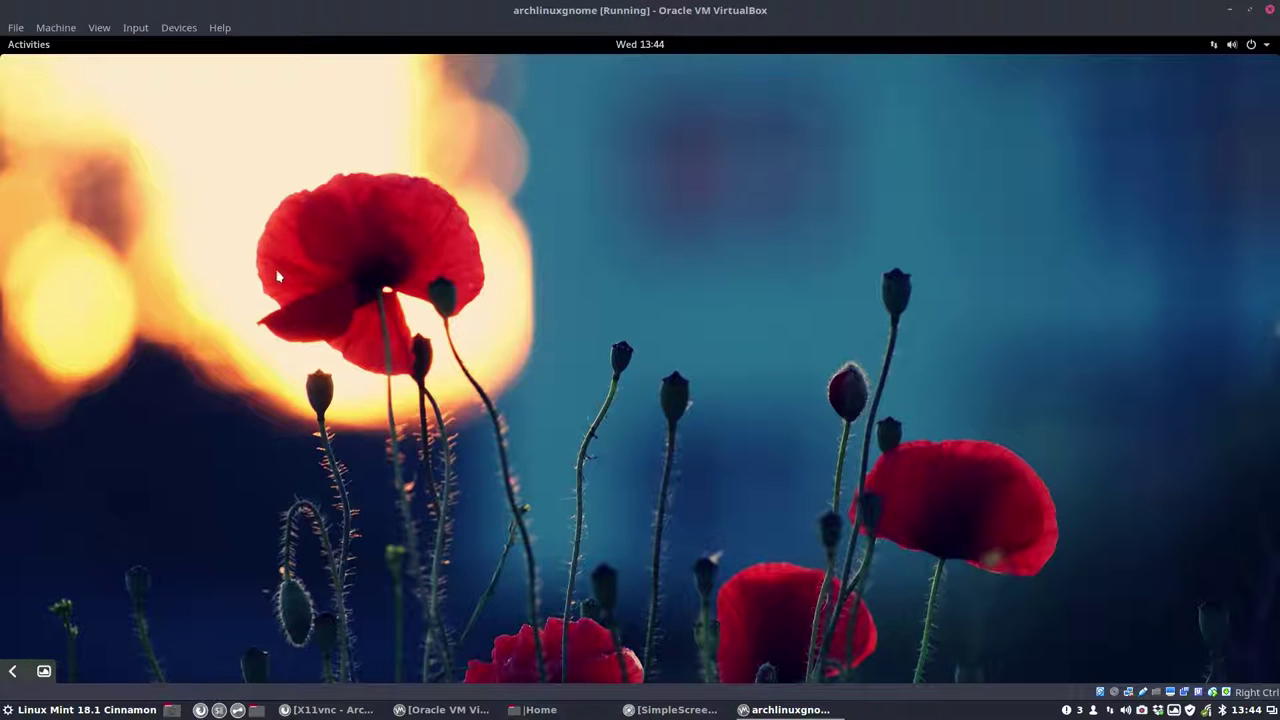
Launch Files on the Home folder and select then deselect a group of items
{"action": "left_click", "coordinate": [21, 48]}
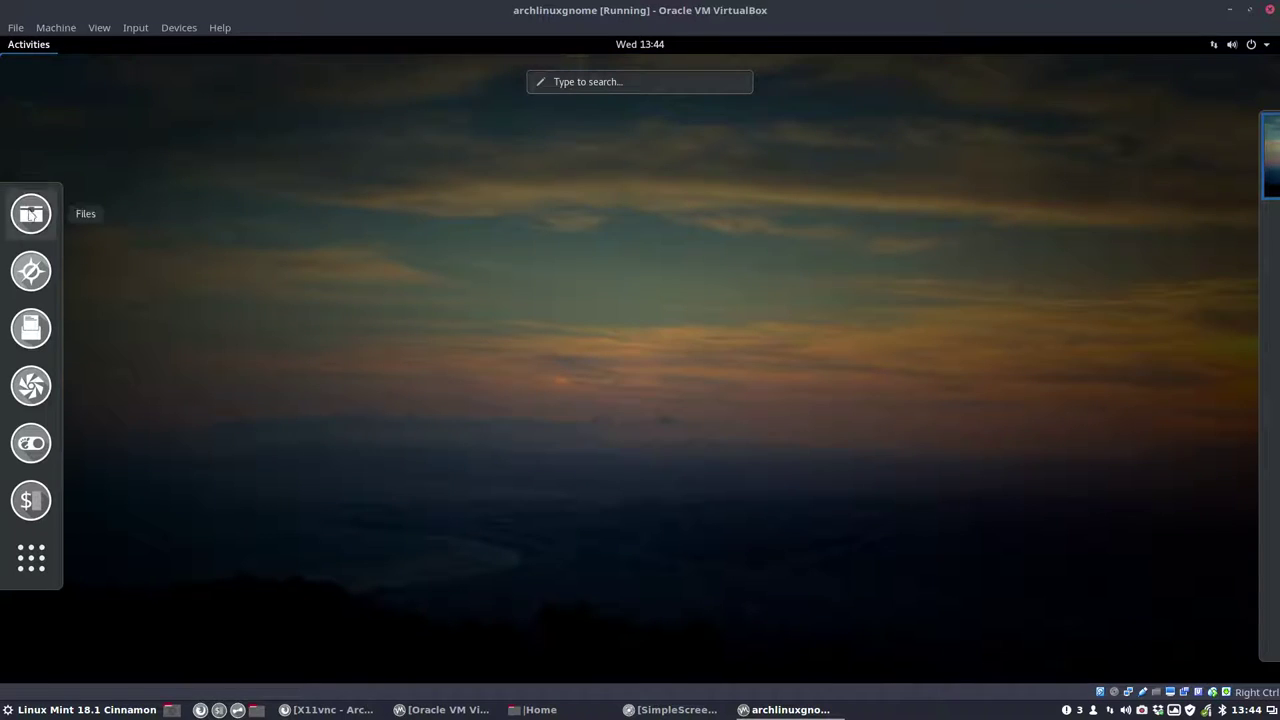
{"action": "left_click", "coordinate": [34, 211]}
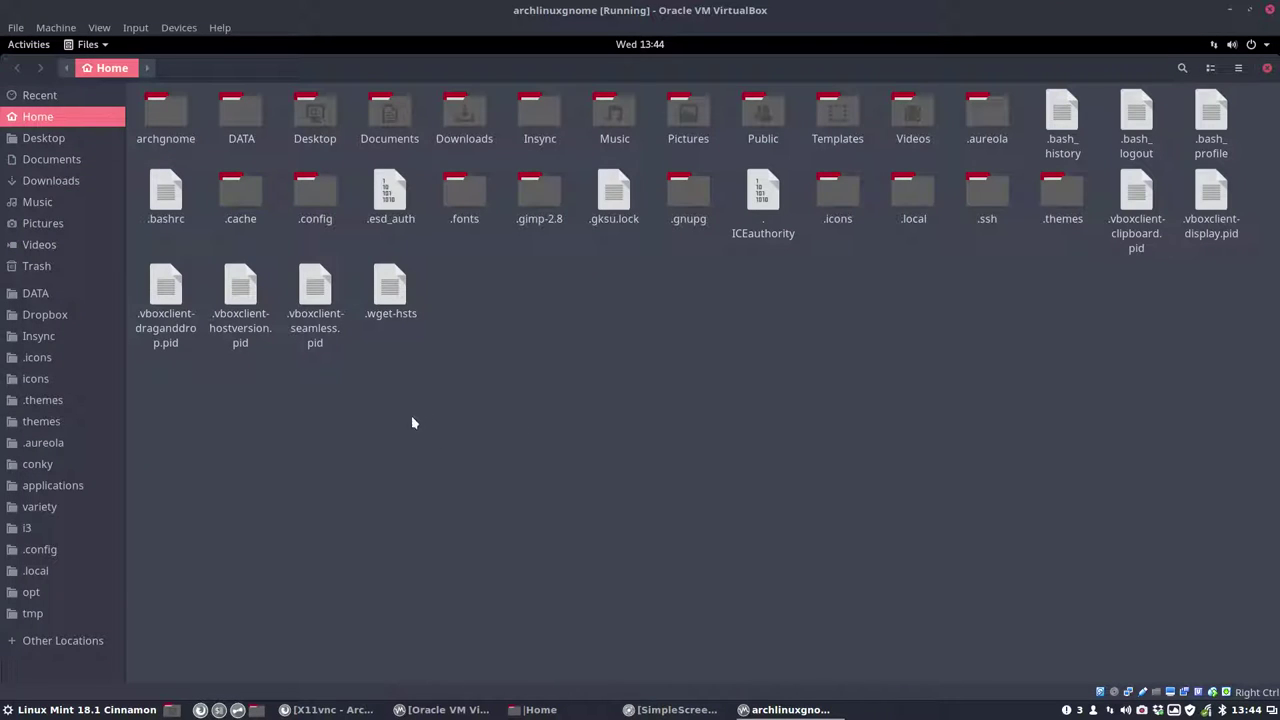
{"action": "left_click_drag", "start_coordinate": [172, 399], "coordinate": [1250, 118]}
{"action": "left_click", "coordinate": [607, 393]}
Switch the guest to full-screen mode and close the Files window
{"action": "left_click", "coordinate": [99, 27]}
{"action": "left_click", "coordinate": [120, 47]}
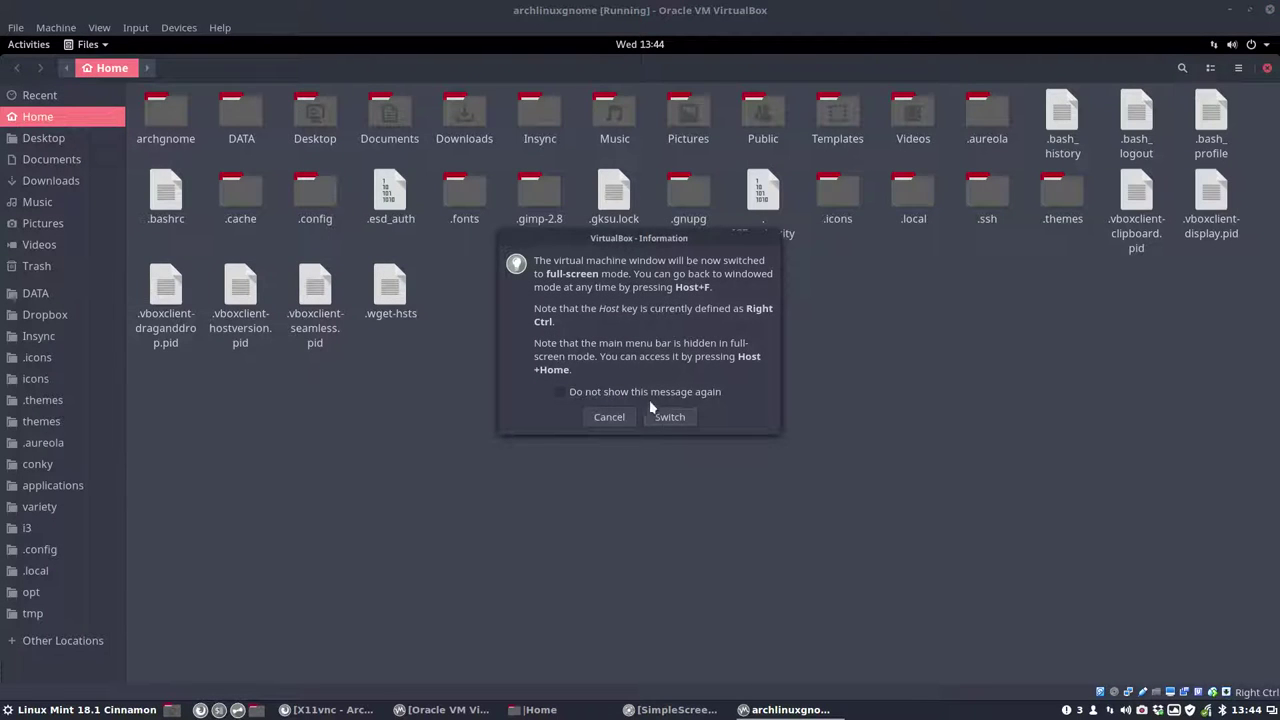
{"action": "left_click", "coordinate": [664, 417]}
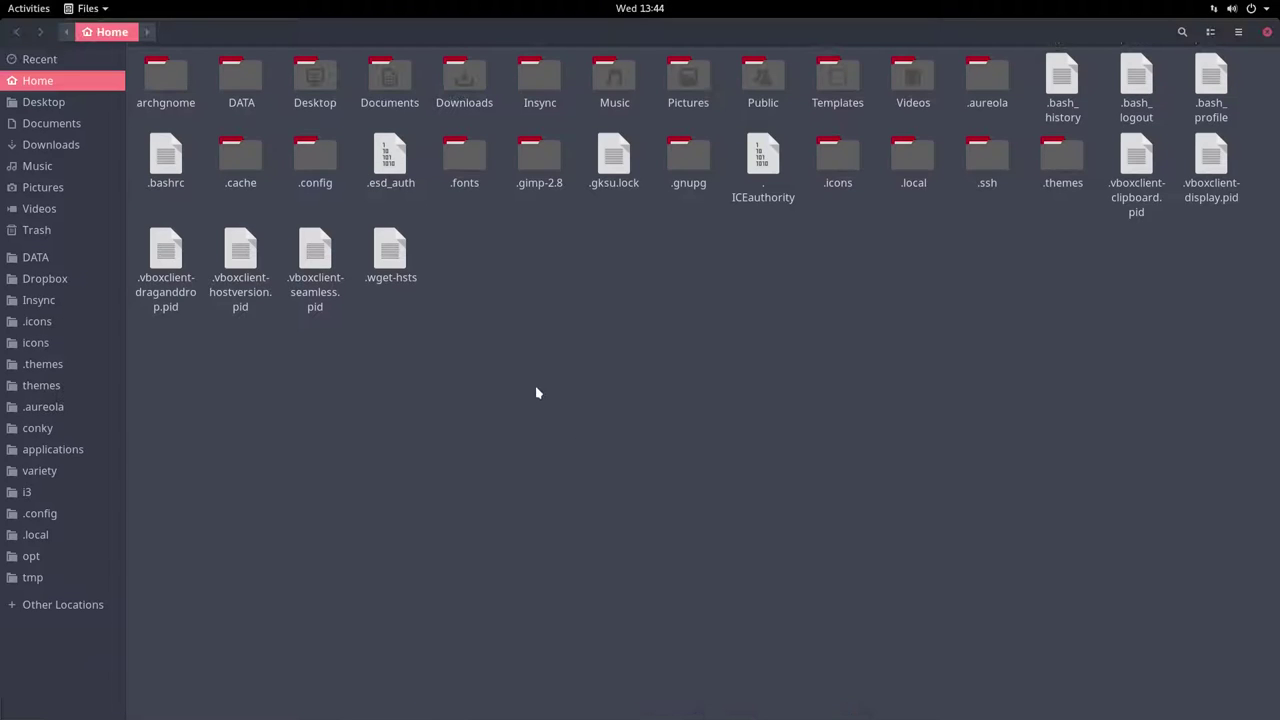
{"action": "left_click", "coordinate": [1267, 32]}
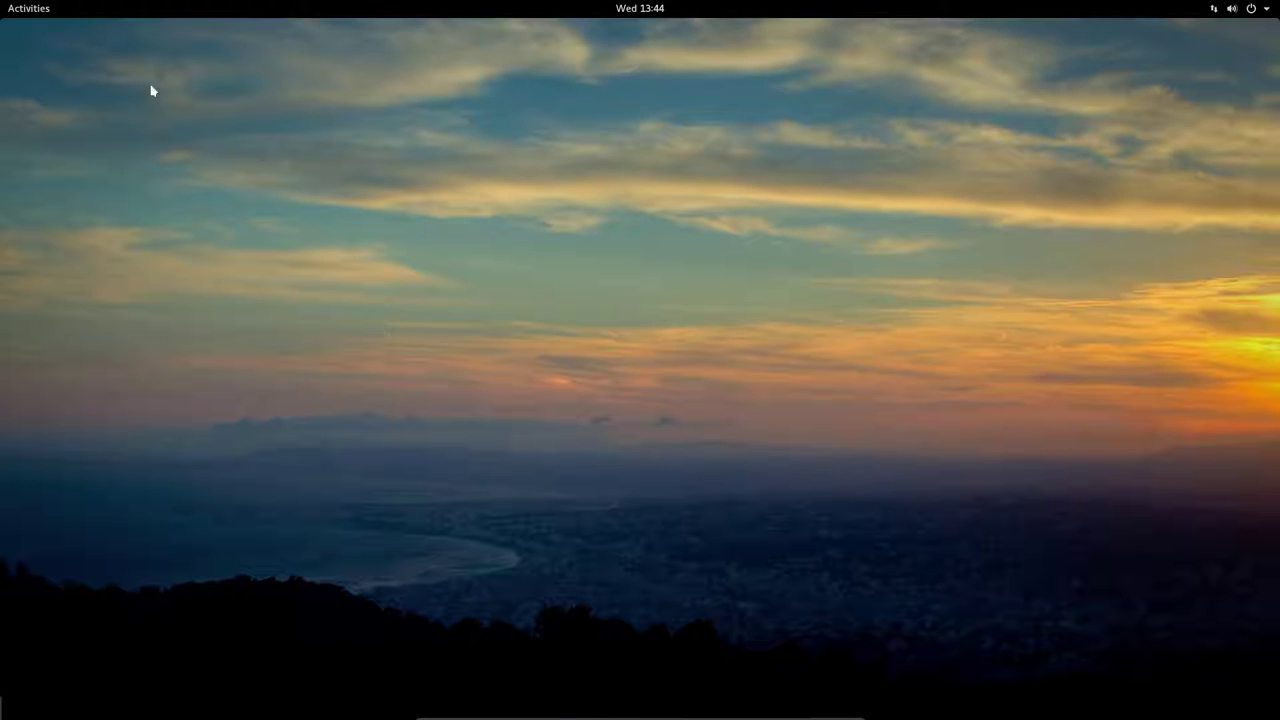
Launch the Plank dock by searching 'plank' in Activities
{"action": "left_click", "coordinate": [18, 12]}
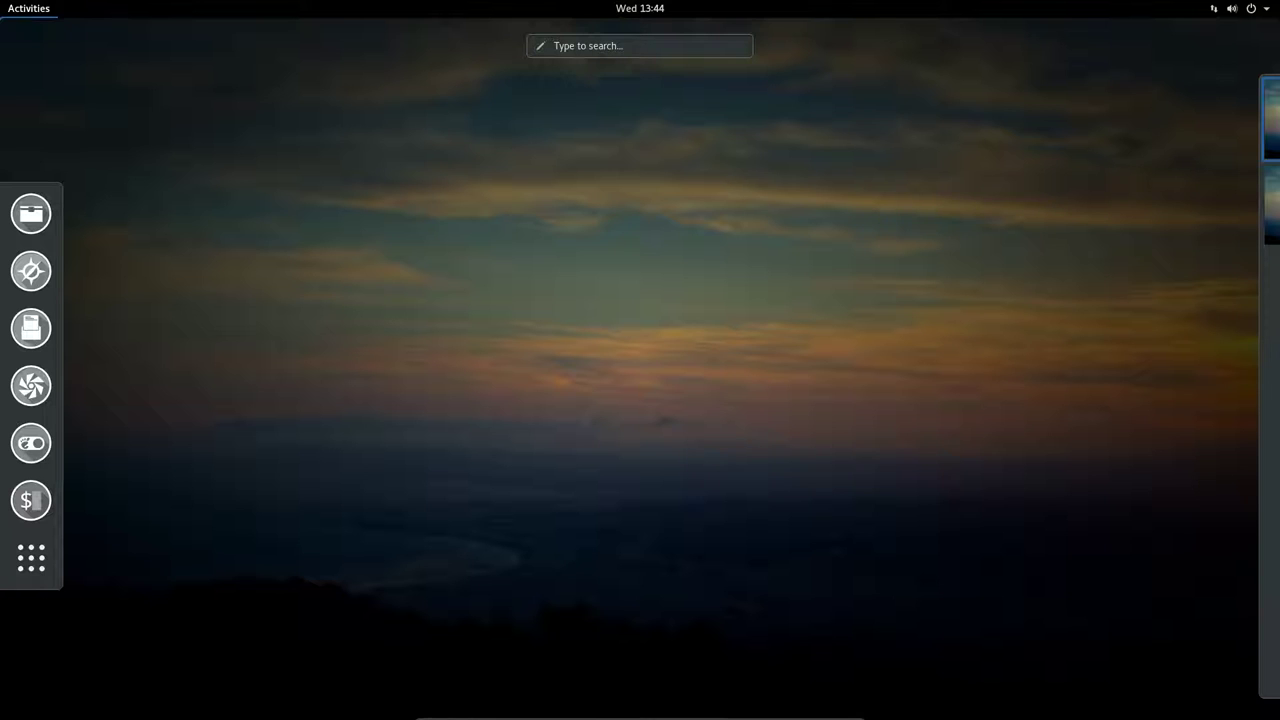
{"action": "type", "text": "plank"}
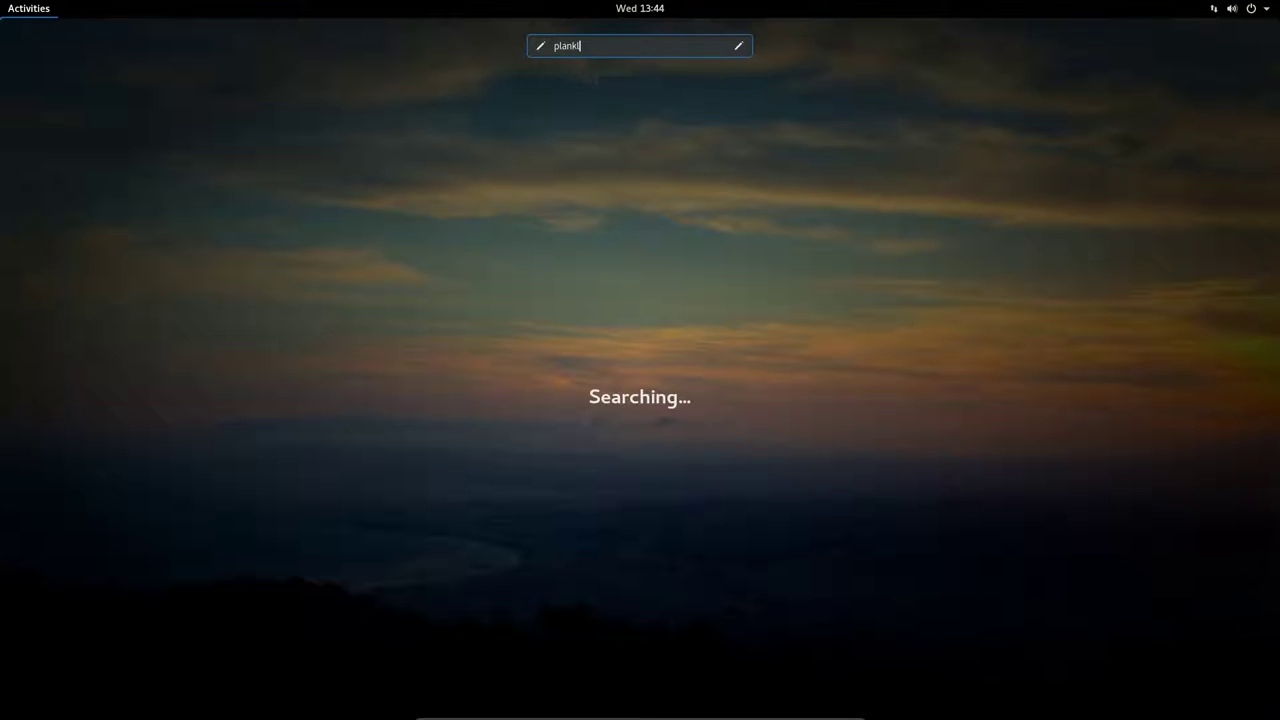
{"action": "key", "text": "Return"}
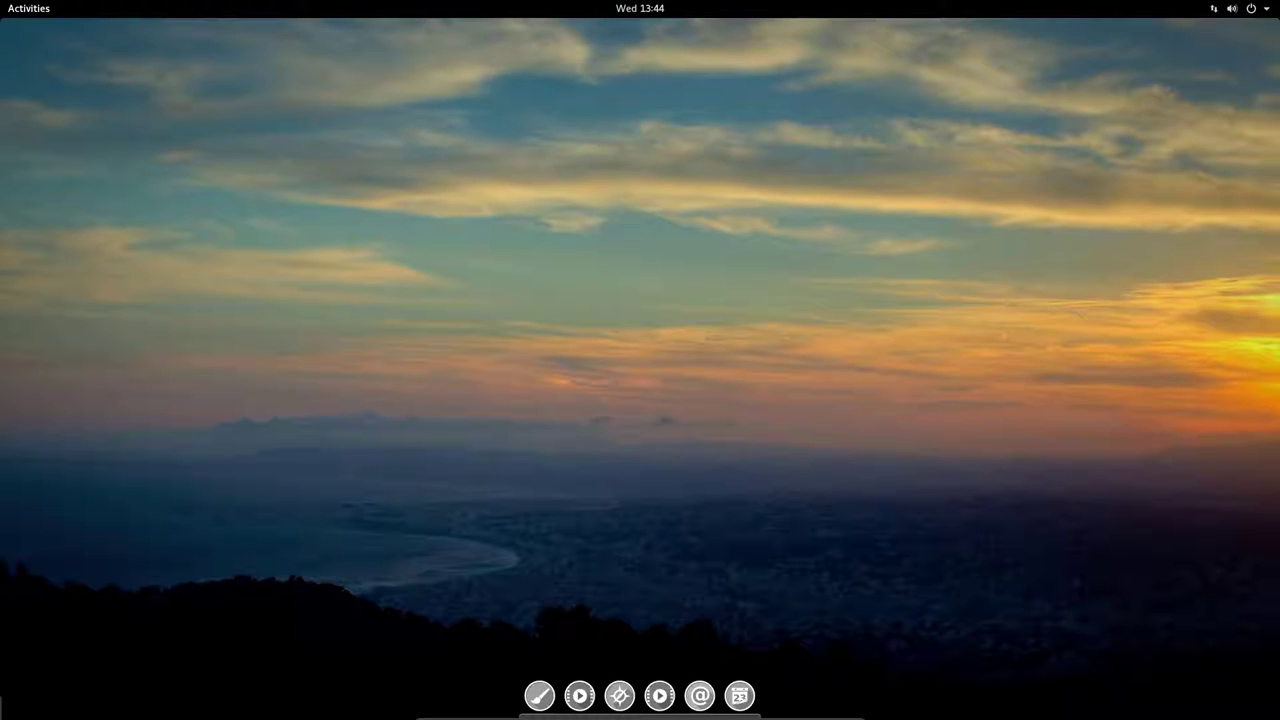
Set Plank's dock theme to LightPanel with Icon Zoom enabled, then close preferences
{"action": "right_click", "coordinate": [545, 706], "text": "ctrl"}
{"action": "left_click", "coordinate": [637, 636]}
{"action": "left_click", "coordinate": [630, 299]}
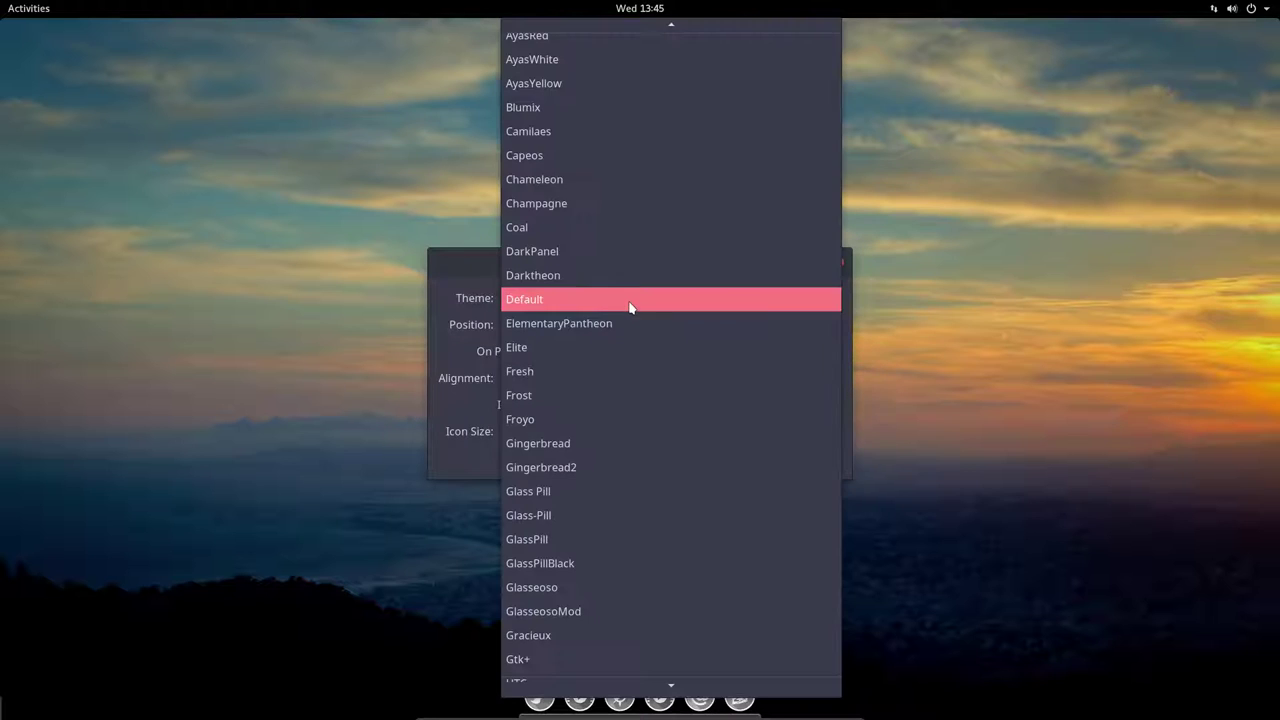
{"action": "left_click", "coordinate": [614, 516]}
{"action": "key", "text": "Down"}
{"action": "key", "text": "Down"}
{"action": "key", "text": "Down"}
{"action": "key", "text": "Down"}
{"action": "key", "text": "Down"}
{"action": "key", "text": "Down"}
{"action": "key", "text": "Down"}
{"action": "key", "text": "Down"}
{"action": "key", "text": "Up"}
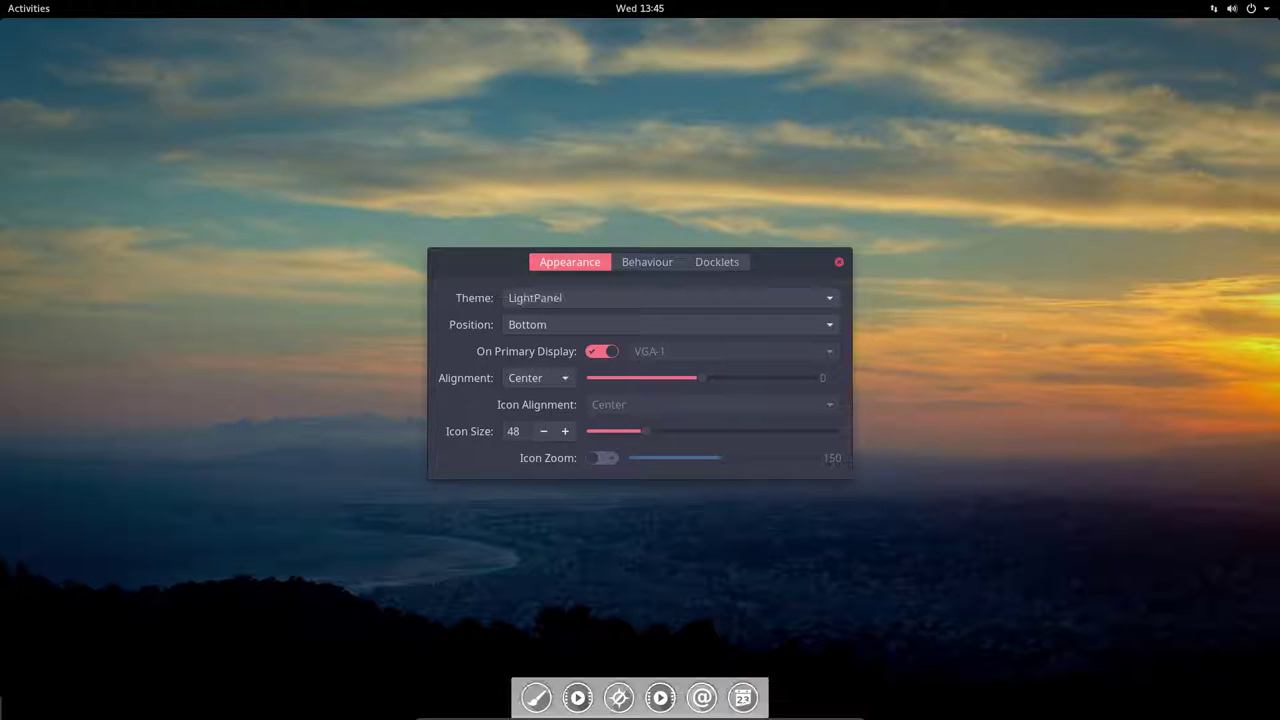
{"action": "left_click", "coordinate": [605, 458]}
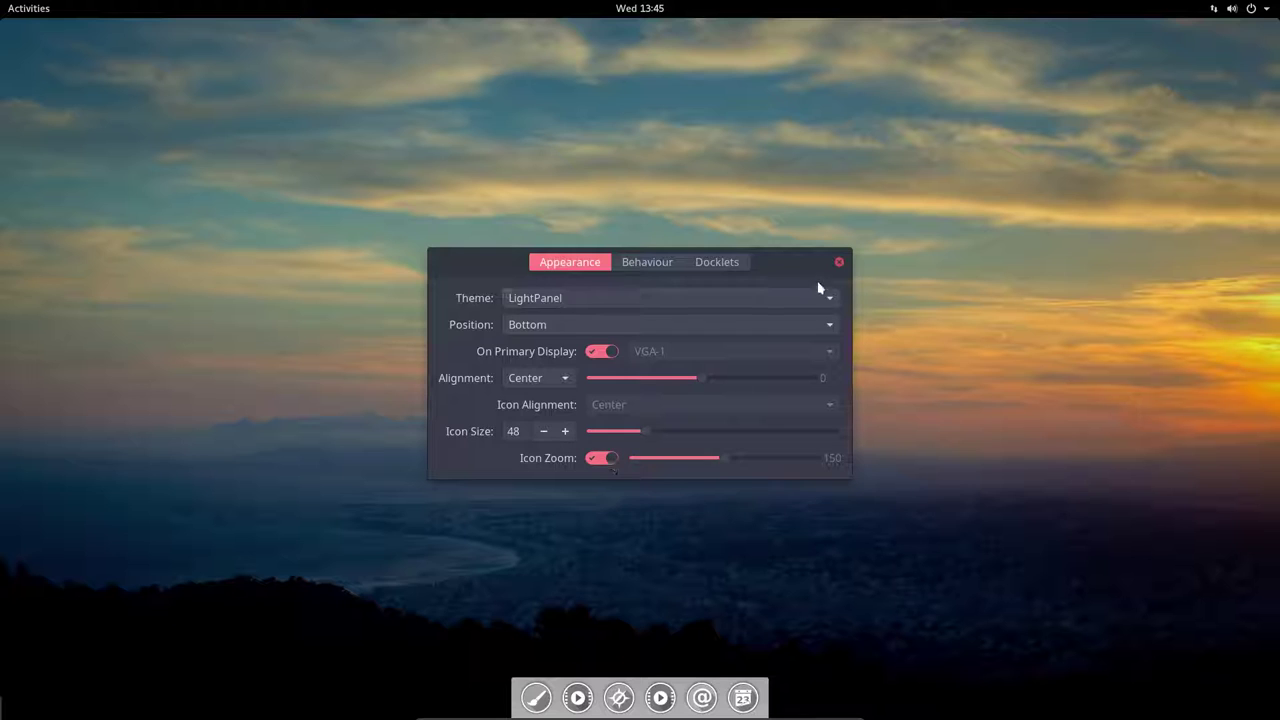
{"action": "left_click", "coordinate": [839, 262]}
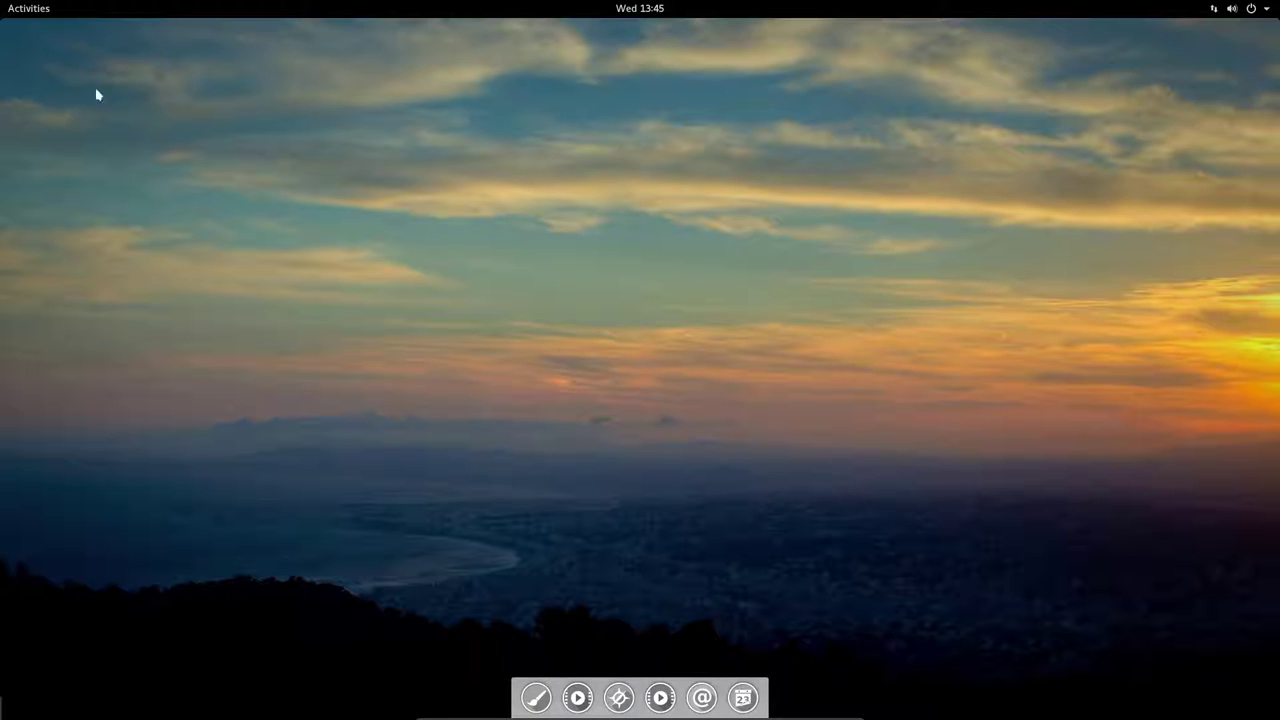
Add Plank to Tweak Tool's Startup Applications beside Variety, then close Tweak Tool
{"action": "left_click", "coordinate": [23, 9]}
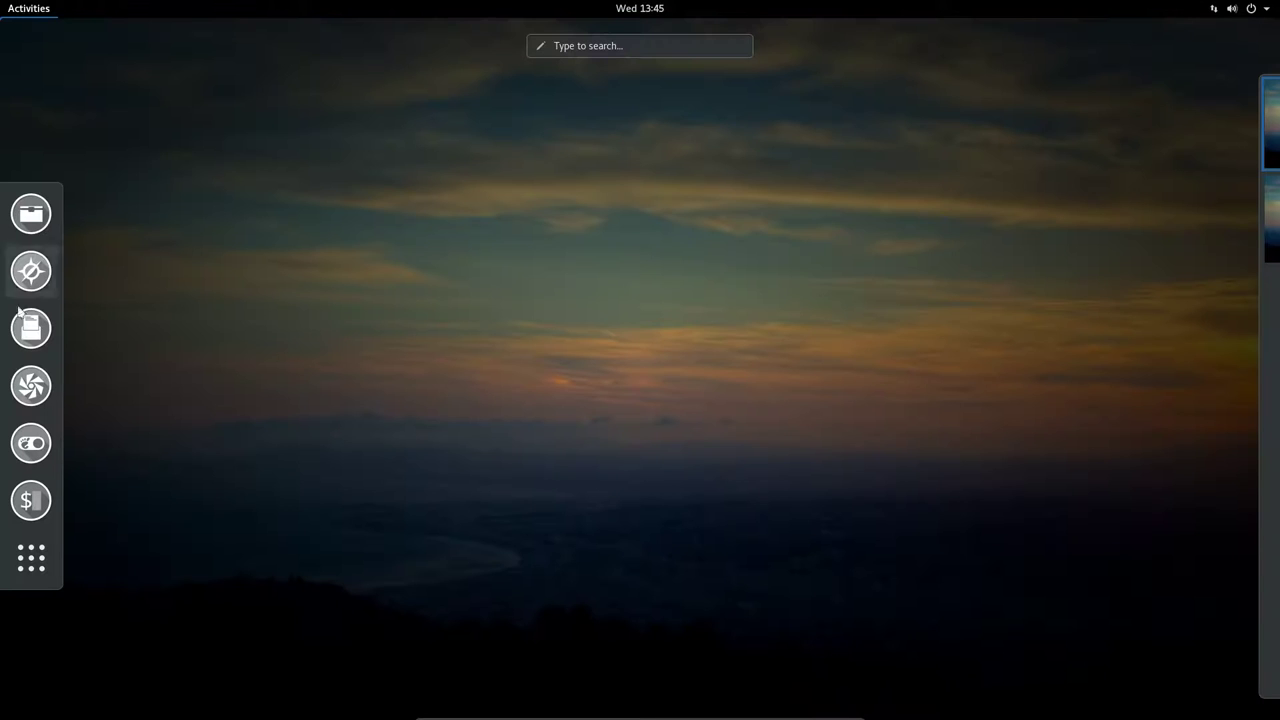
{"action": "left_click", "coordinate": [30, 443]}
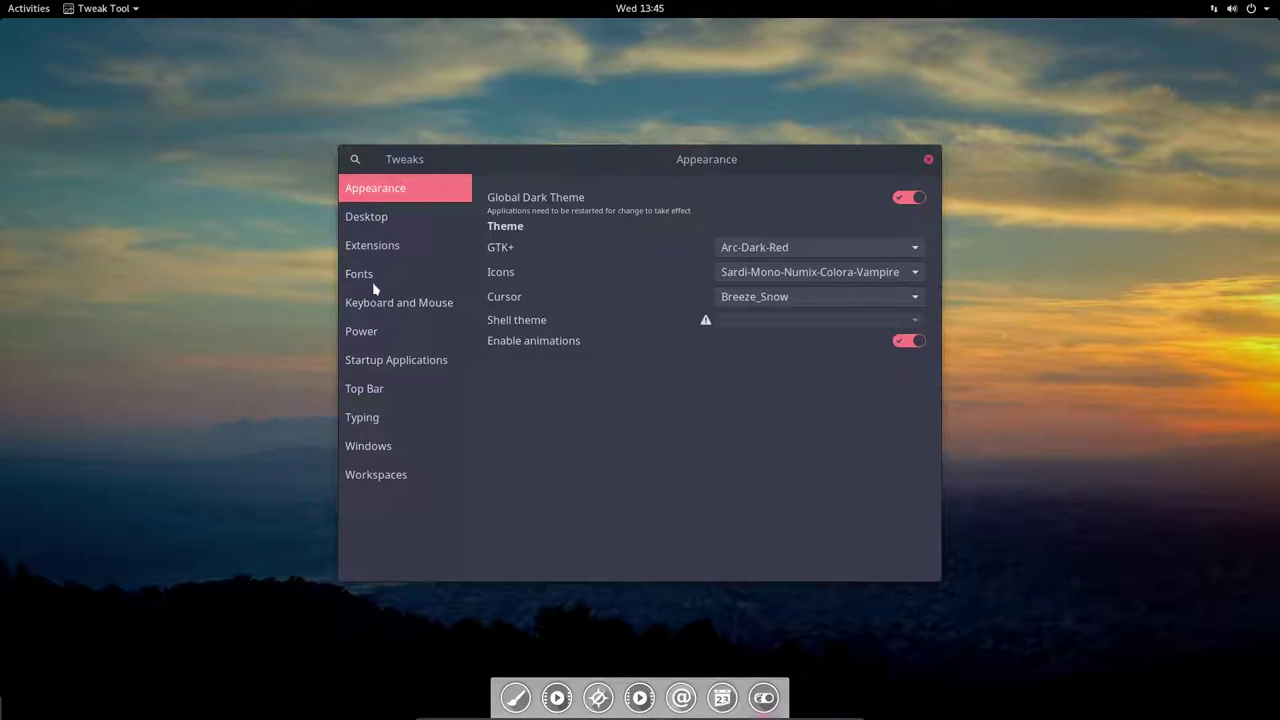
{"action": "left_click", "coordinate": [373, 362]}
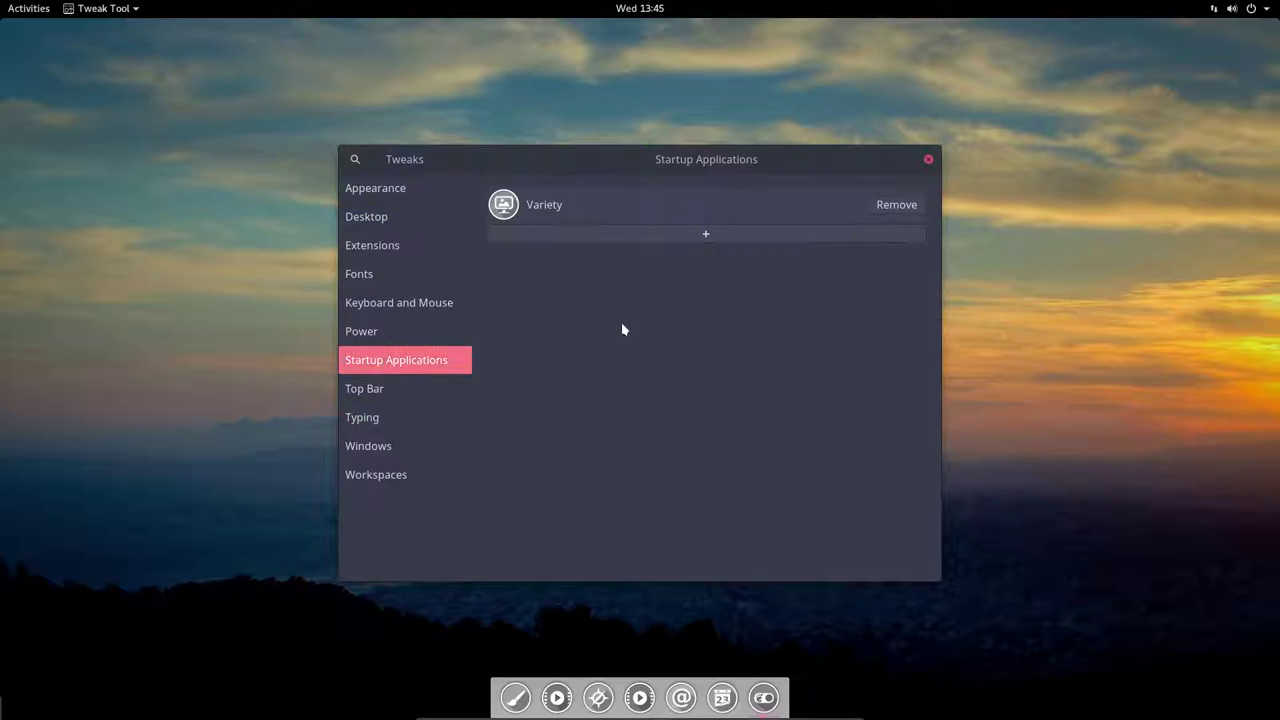
{"action": "left_click", "coordinate": [721, 236]}
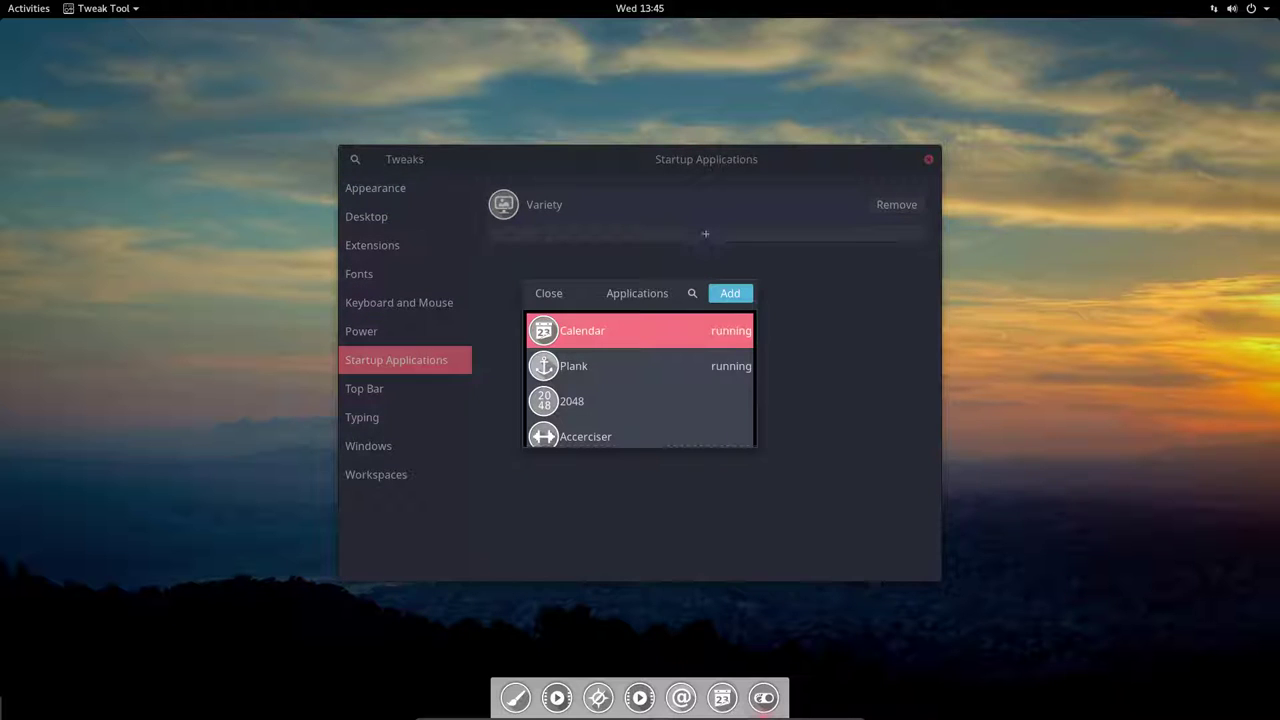
{"action": "left_click", "coordinate": [678, 358]}
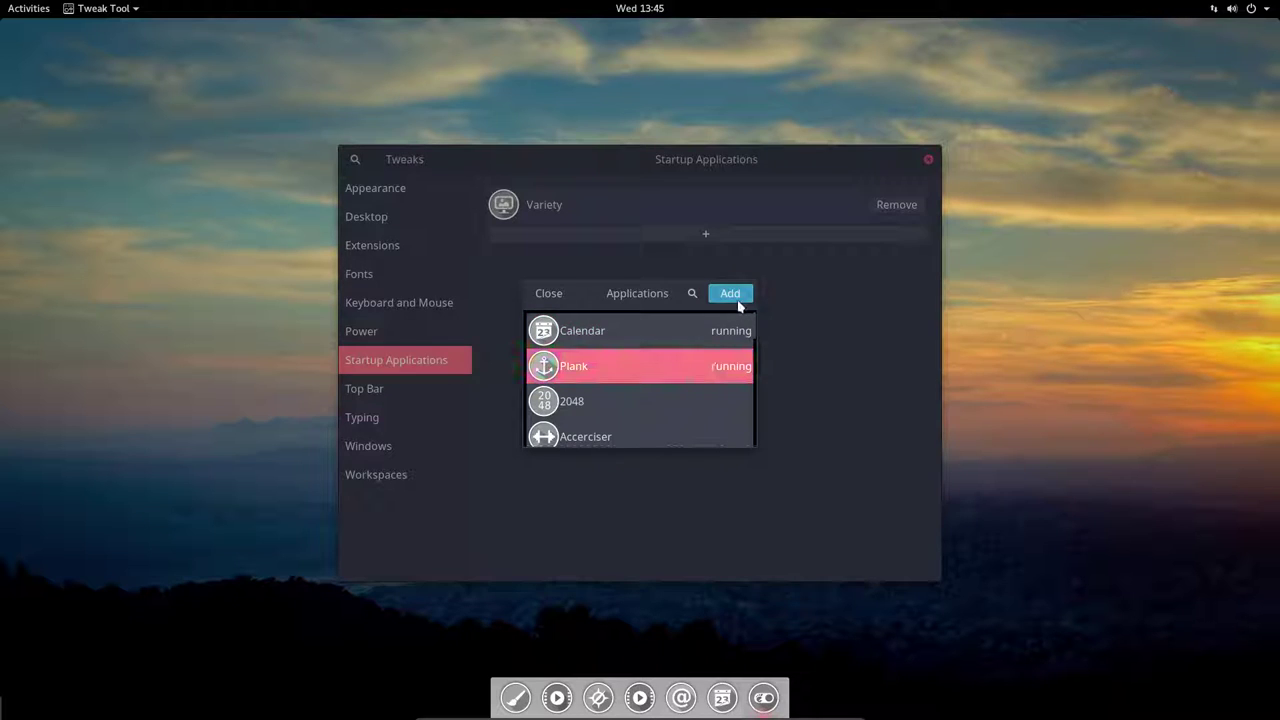
{"action": "left_click", "coordinate": [735, 296]}
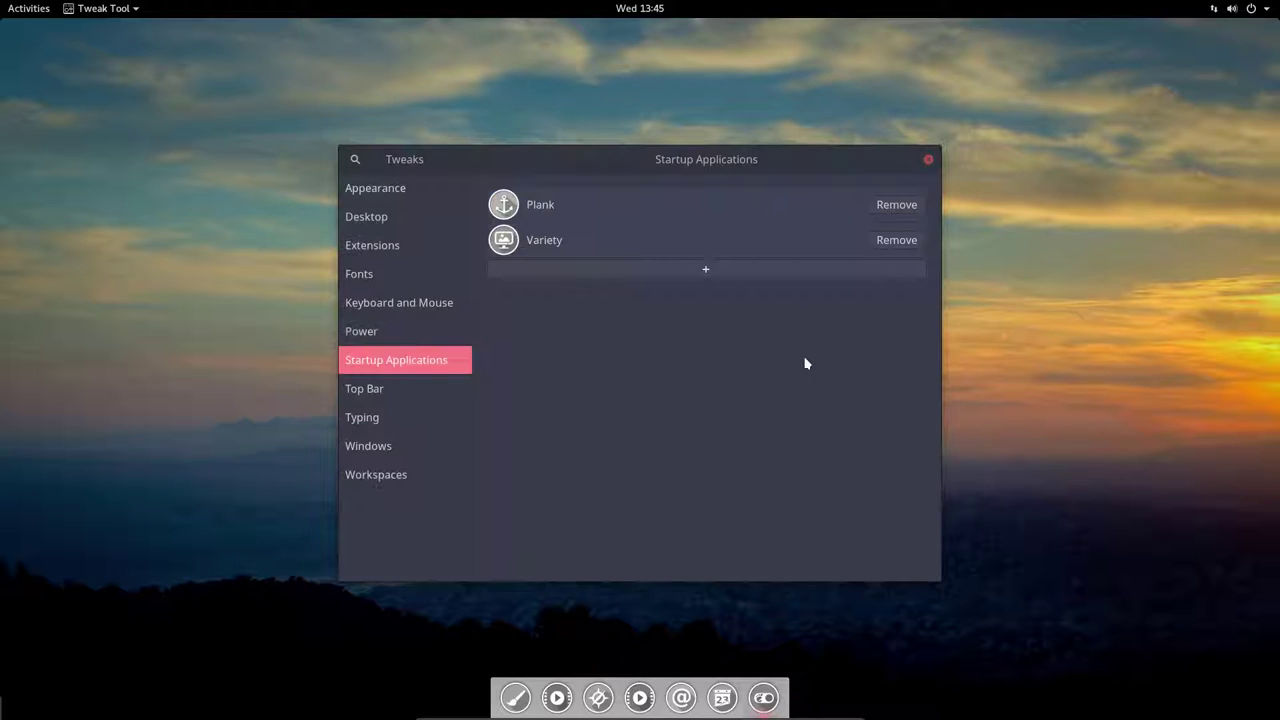
{"action": "left_click", "coordinate": [928, 162]}
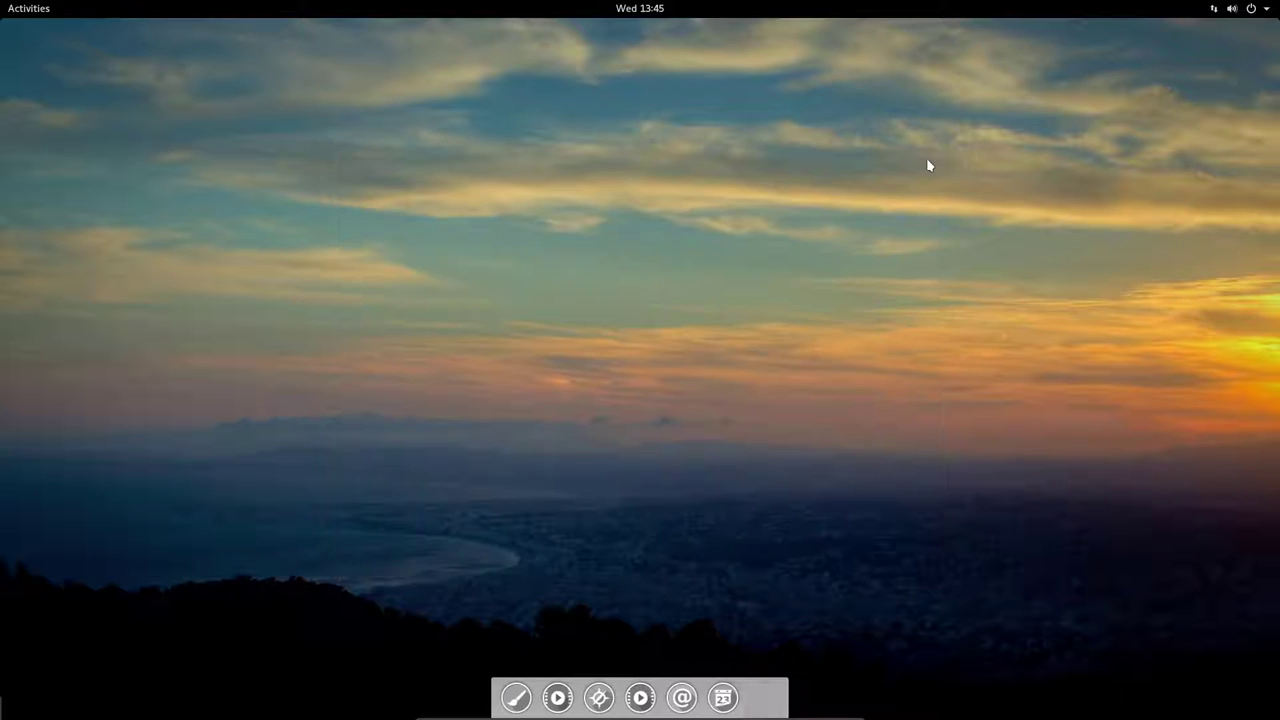
Open a terminal in the ~/.aureola/acros folder from Files
{"action": "left_click", "coordinate": [28, 10]}
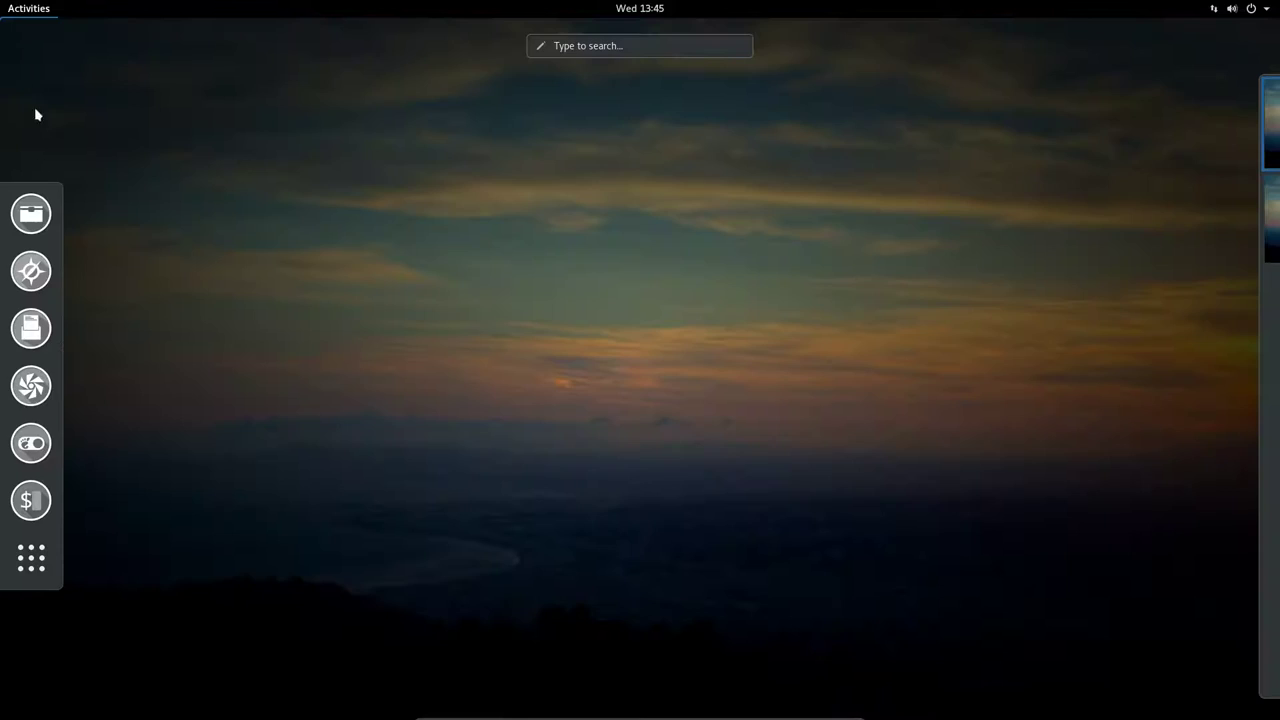
{"action": "left_click", "coordinate": [31, 215]}
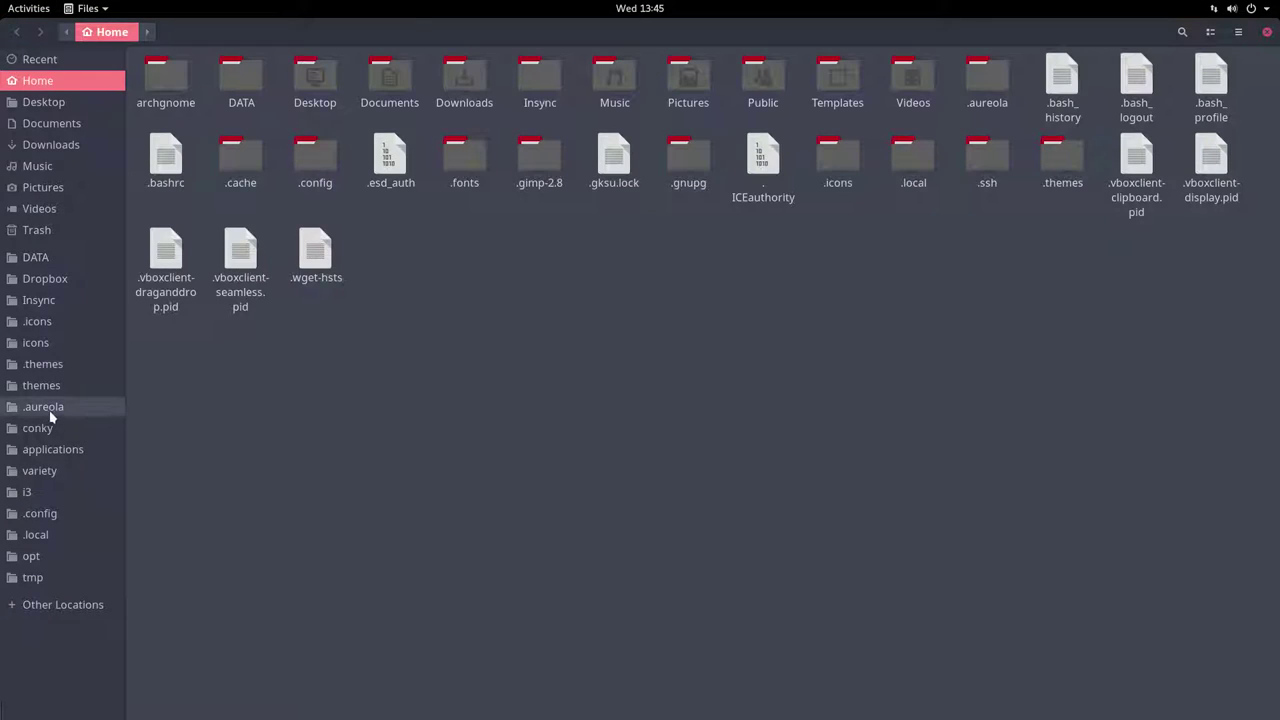
{"action": "left_click", "coordinate": [45, 407]}
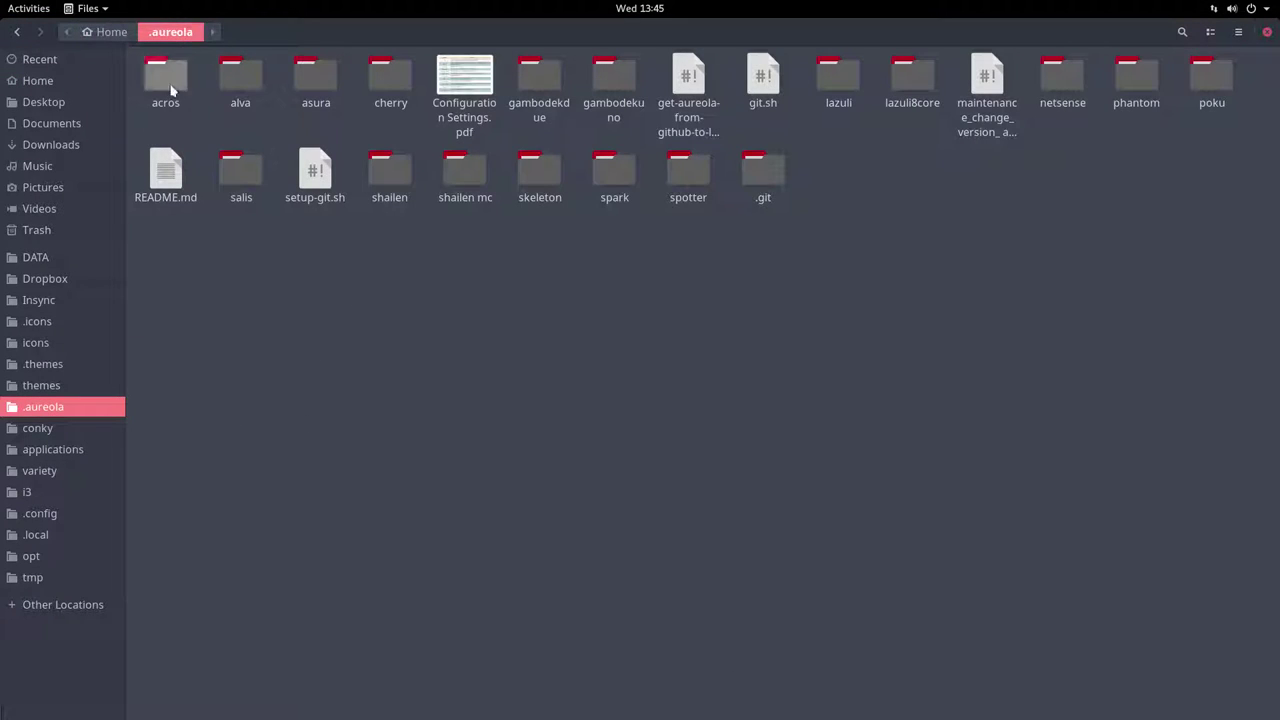
{"action": "double_click", "coordinate": [172, 90]}
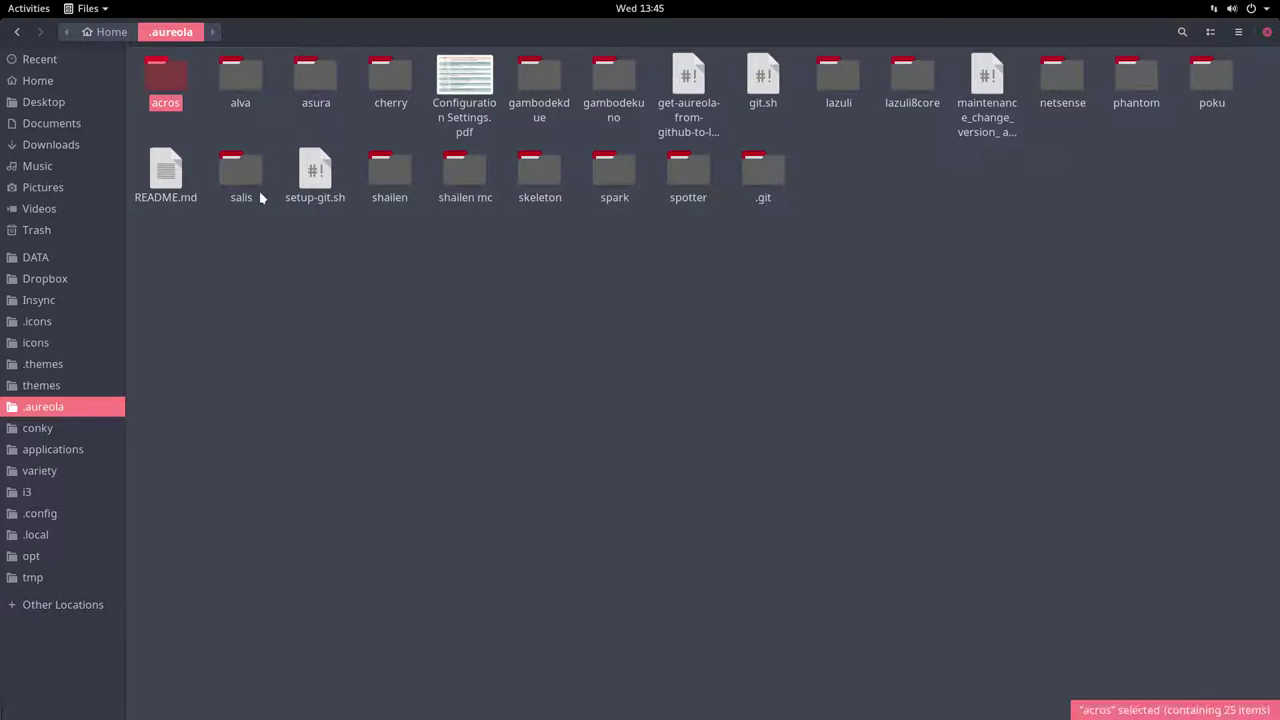
{"action": "right_click", "coordinate": [968, 266]}
{"action": "left_click", "coordinate": [1051, 384]}
Run ./install-conky.sh, accepting the font prompt, sudo password and package install
{"action": "type", "text": "./install-conky.sh"}
{"action": "key", "text": "Return"}
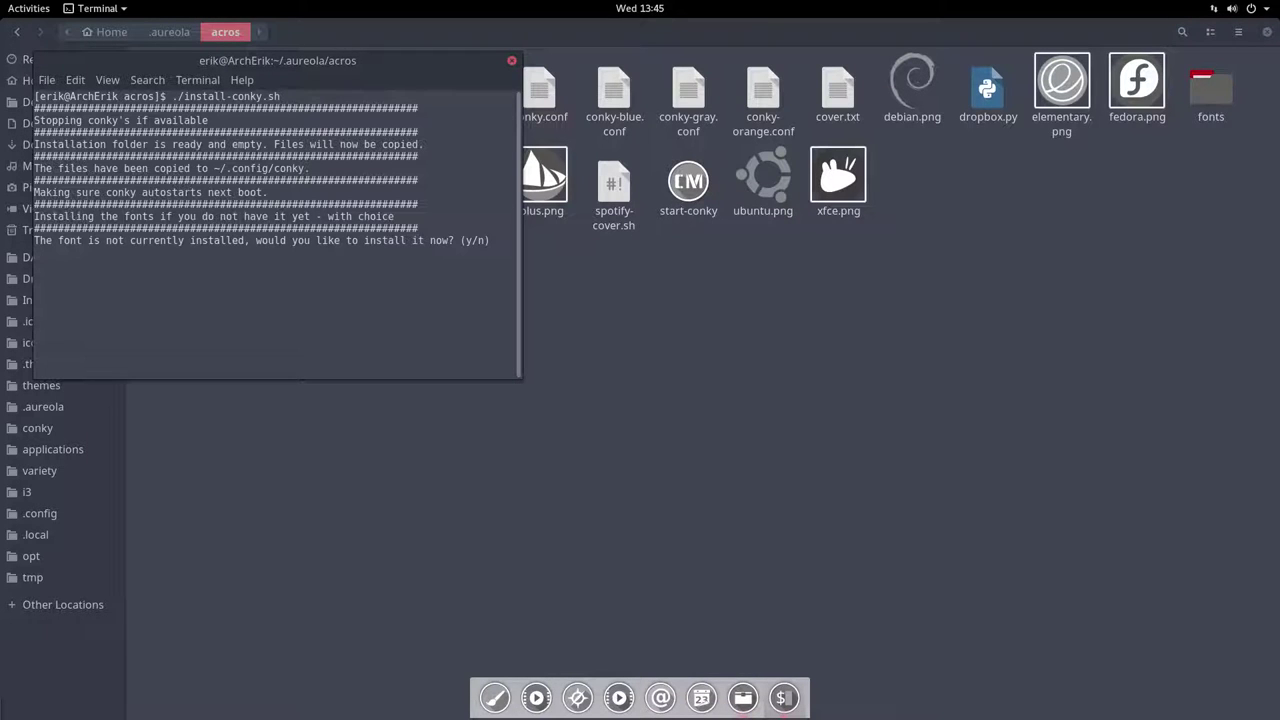
{"action": "type", "text": "y"}
{"action": "key", "text": "Return"}
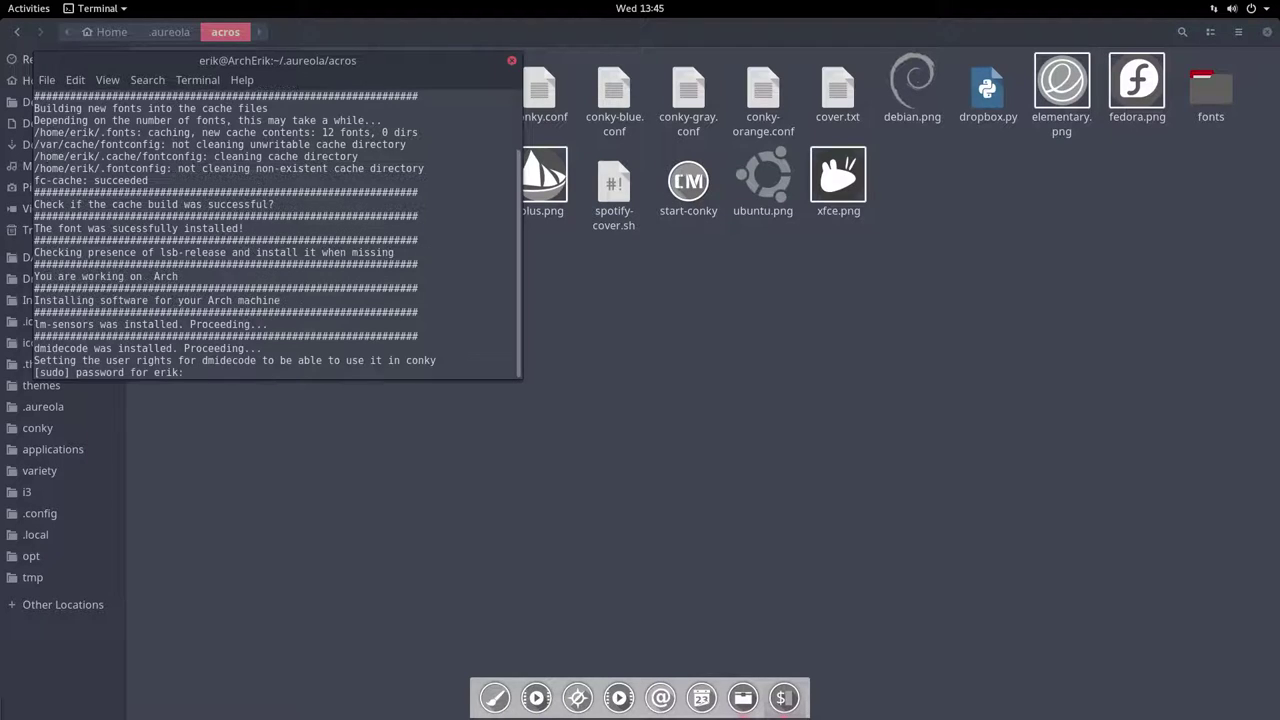
{"action": "key", "text": "Return"}
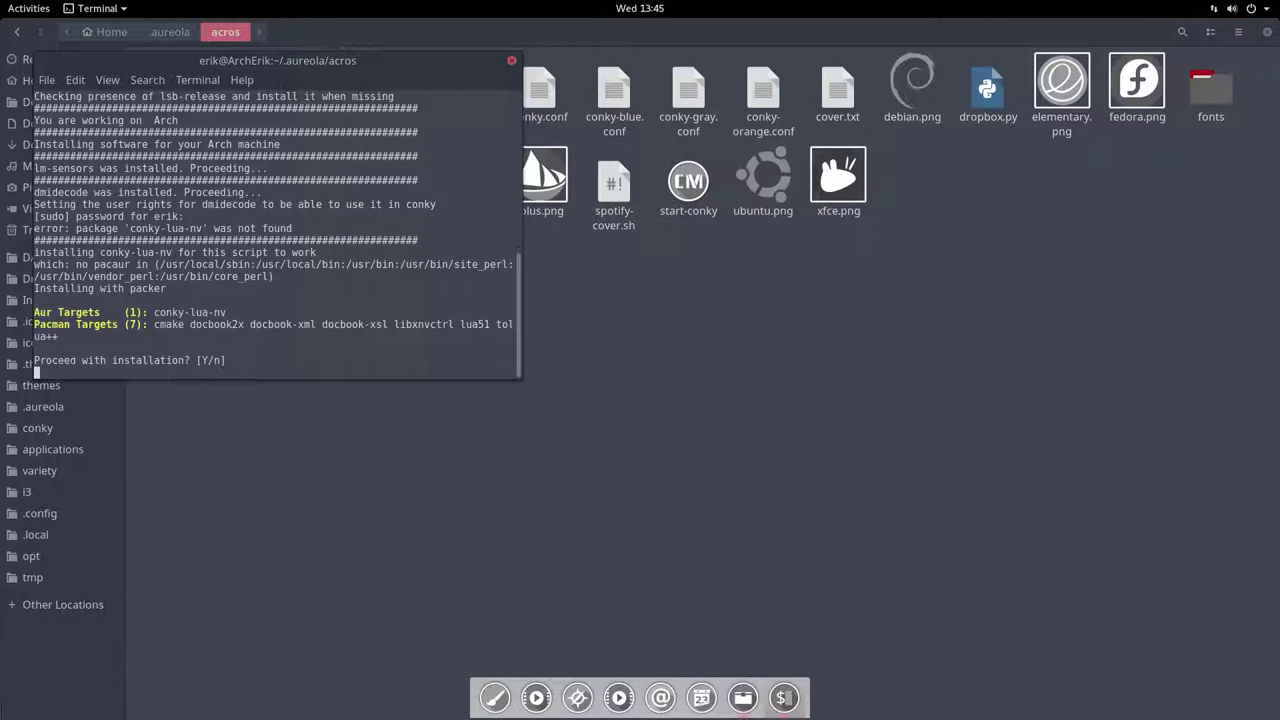
{"action": "key", "text": "Return"}
{"action": "key", "text": "Return"}
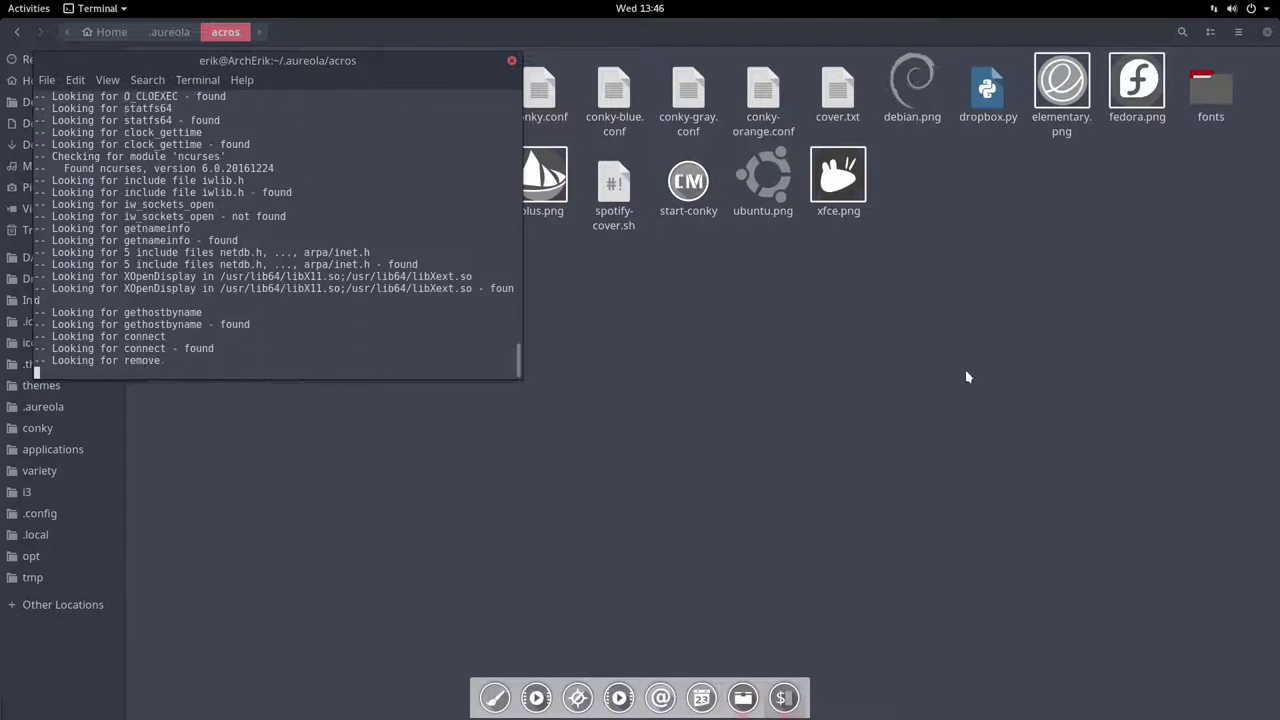
Move the terminal window down-right and glance at the general terminal preferences
{"action": "left_click_drag", "start_coordinate": [386, 62], "coordinate": [706, 90]}
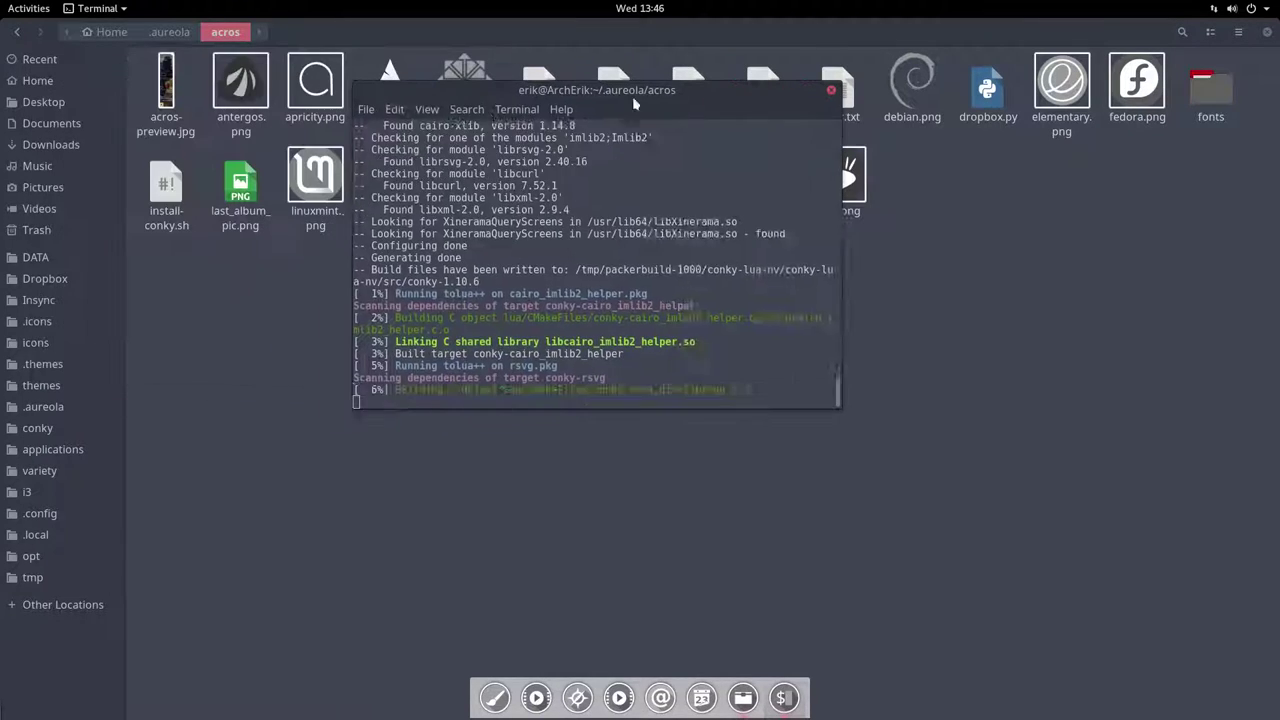
{"action": "left_click", "coordinate": [396, 110]}
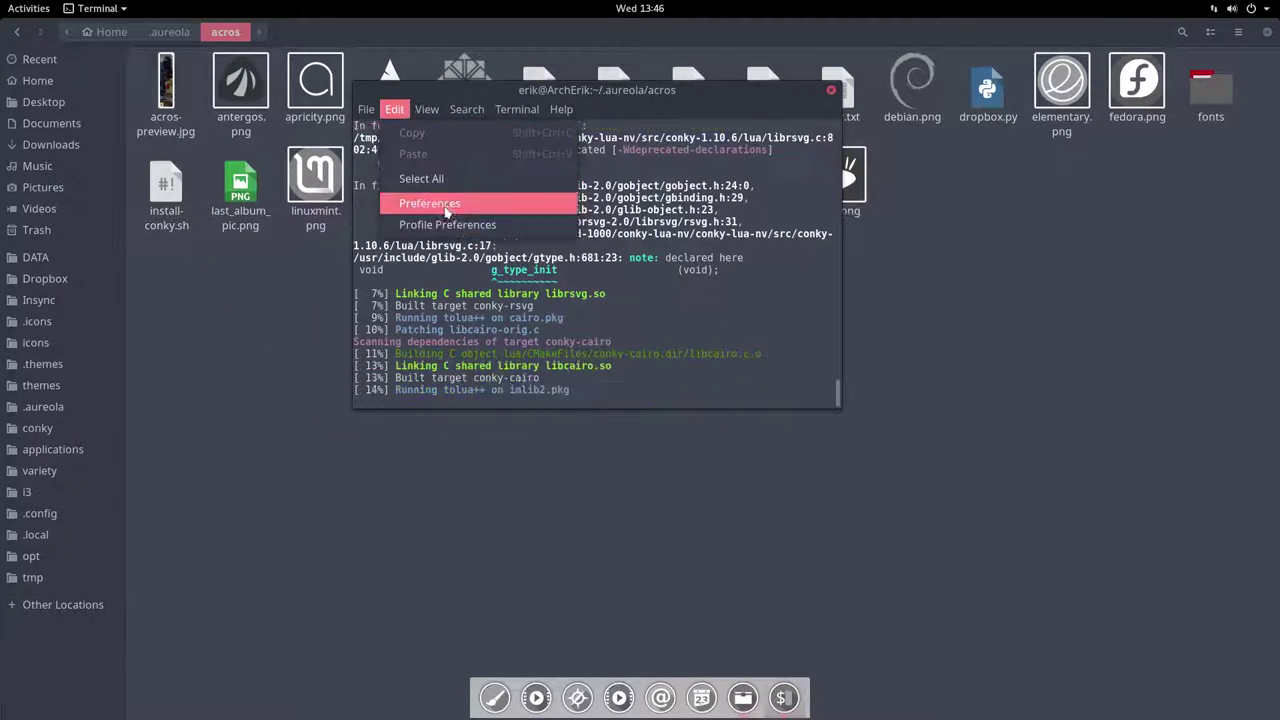
{"action": "left_click", "coordinate": [447, 205]}
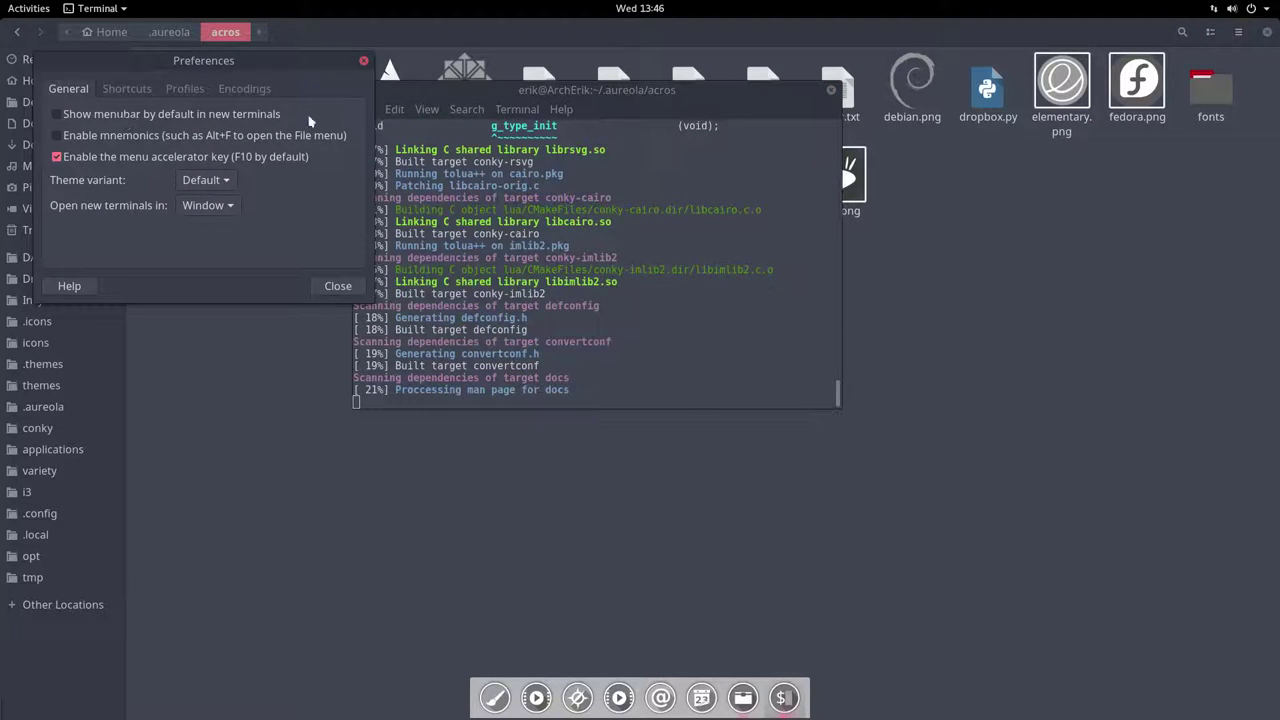
{"action": "key", "text": "Escape"}
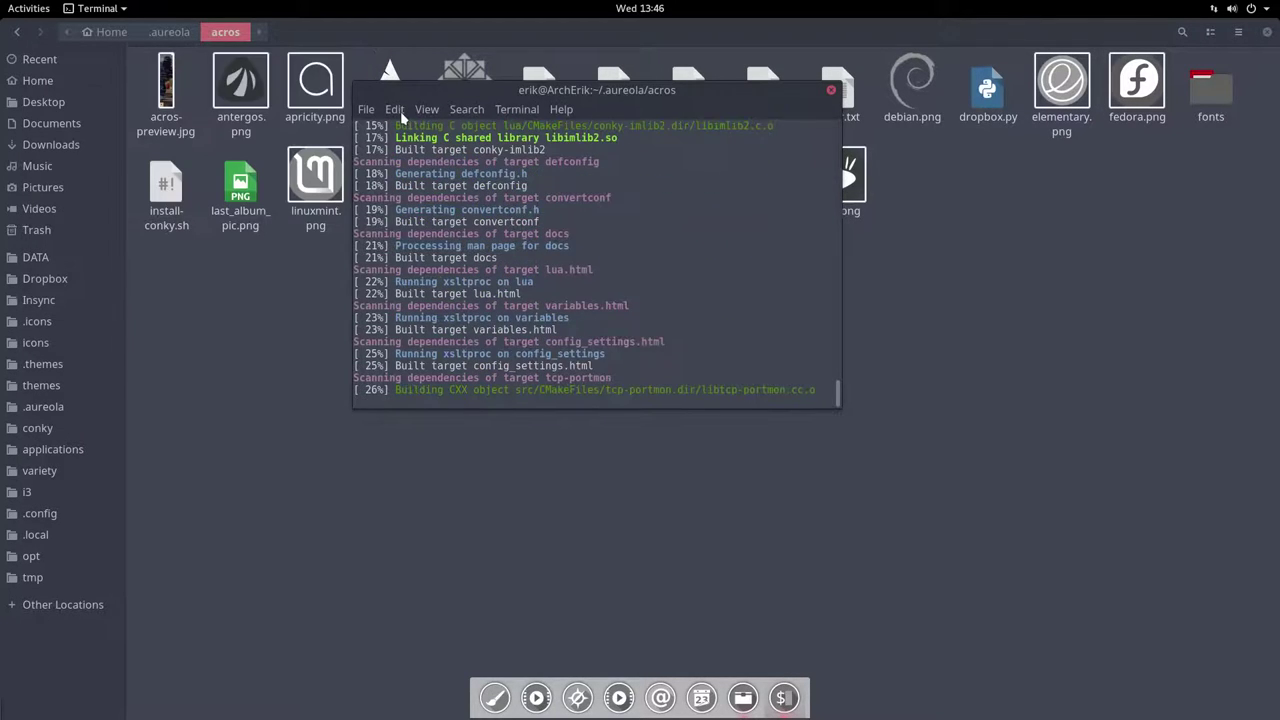
Give the terminal profile a custom Monospace Regular font at size 16
{"action": "left_click", "coordinate": [400, 111]}
{"action": "left_click", "coordinate": [446, 225]}
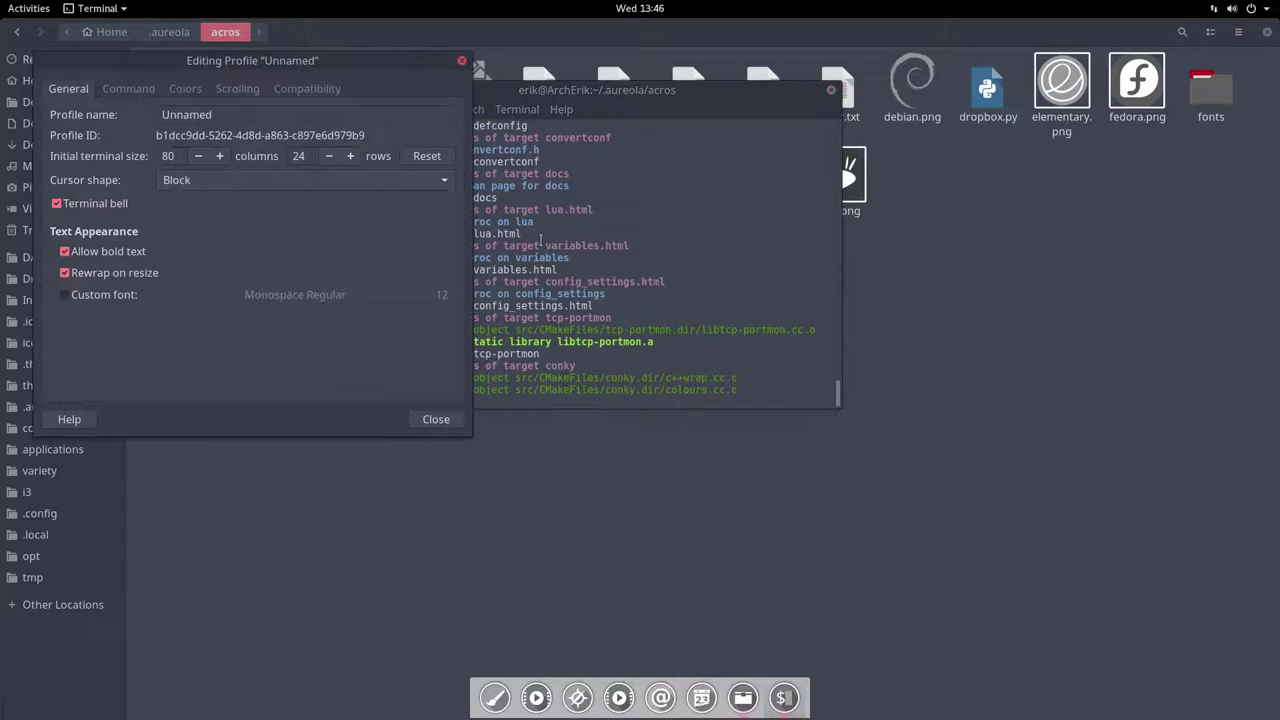
{"action": "left_click", "coordinate": [107, 296]}
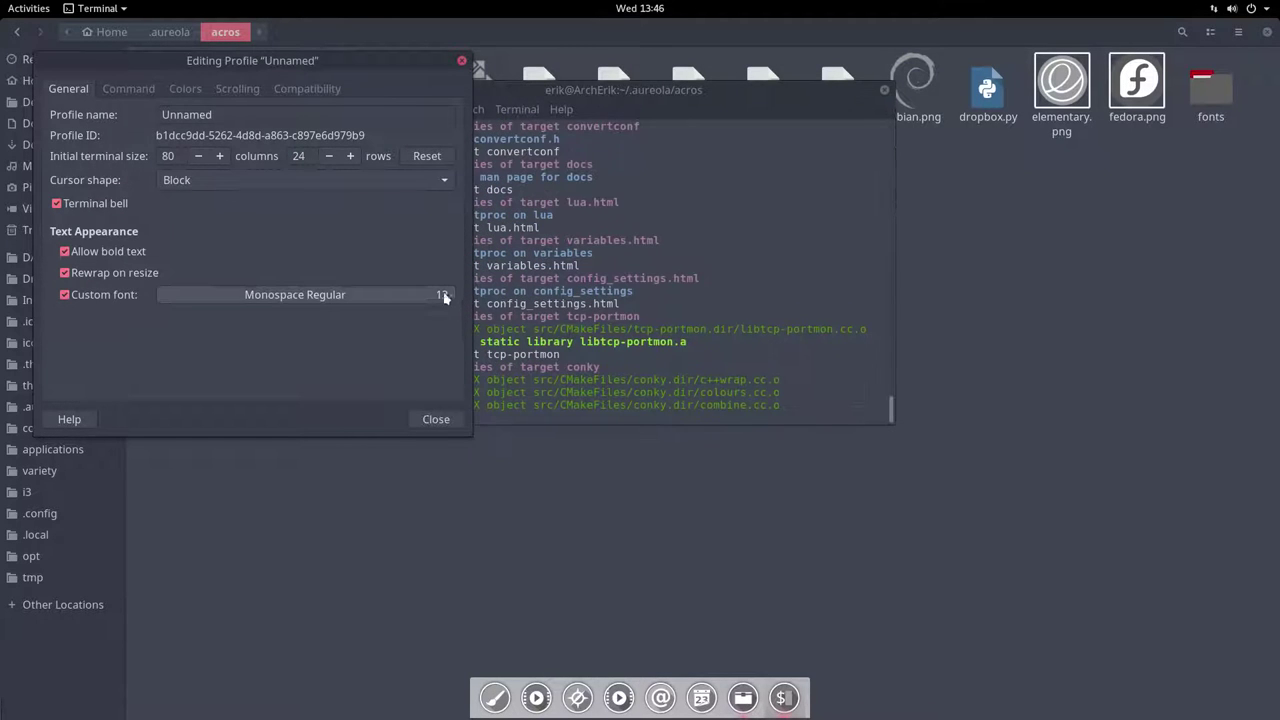
{"action": "left_click", "coordinate": [443, 295]}
{"action": "left_click", "coordinate": [372, 388]}
{"action": "left_click", "coordinate": [374, 389]}
{"action": "left_click", "coordinate": [375, 389]}
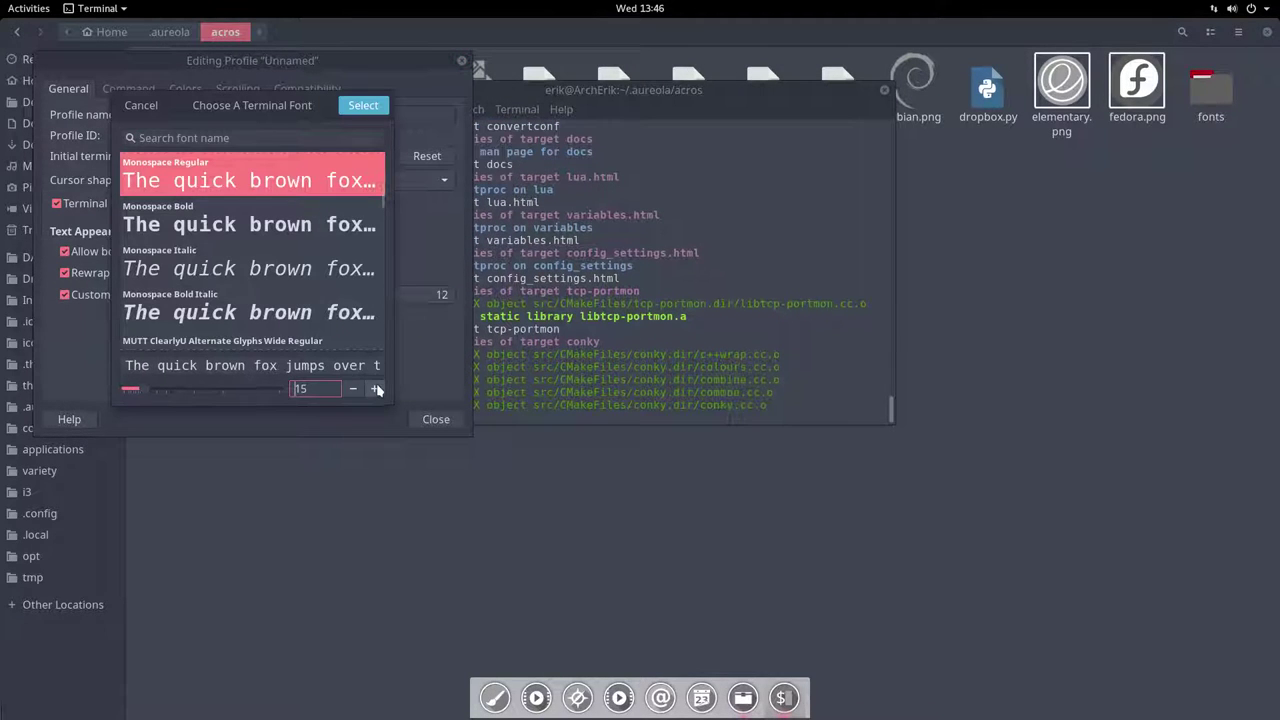
{"action": "left_click", "coordinate": [375, 389]}
{"action": "left_click", "coordinate": [362, 105]}
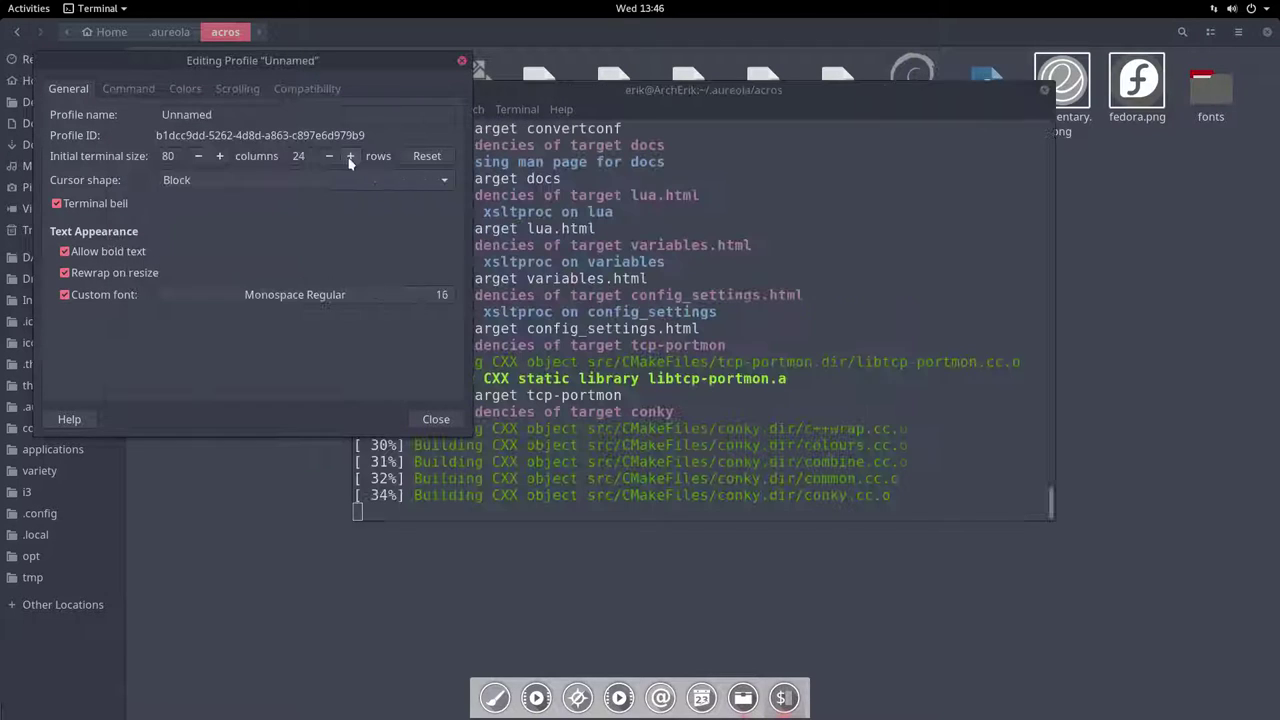
Turn off the profile's scrollbar under Scrolling and close the profile settings
{"action": "left_click", "coordinate": [182, 88]}
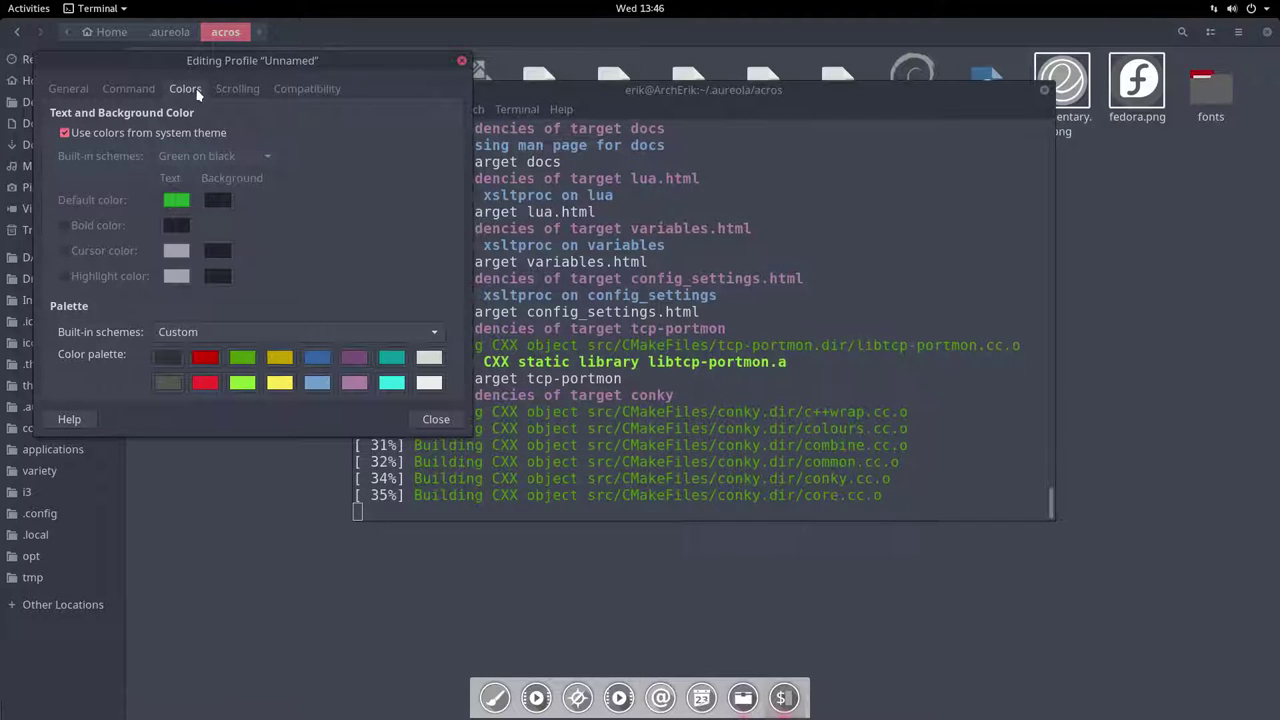
{"action": "left_click", "coordinate": [252, 90]}
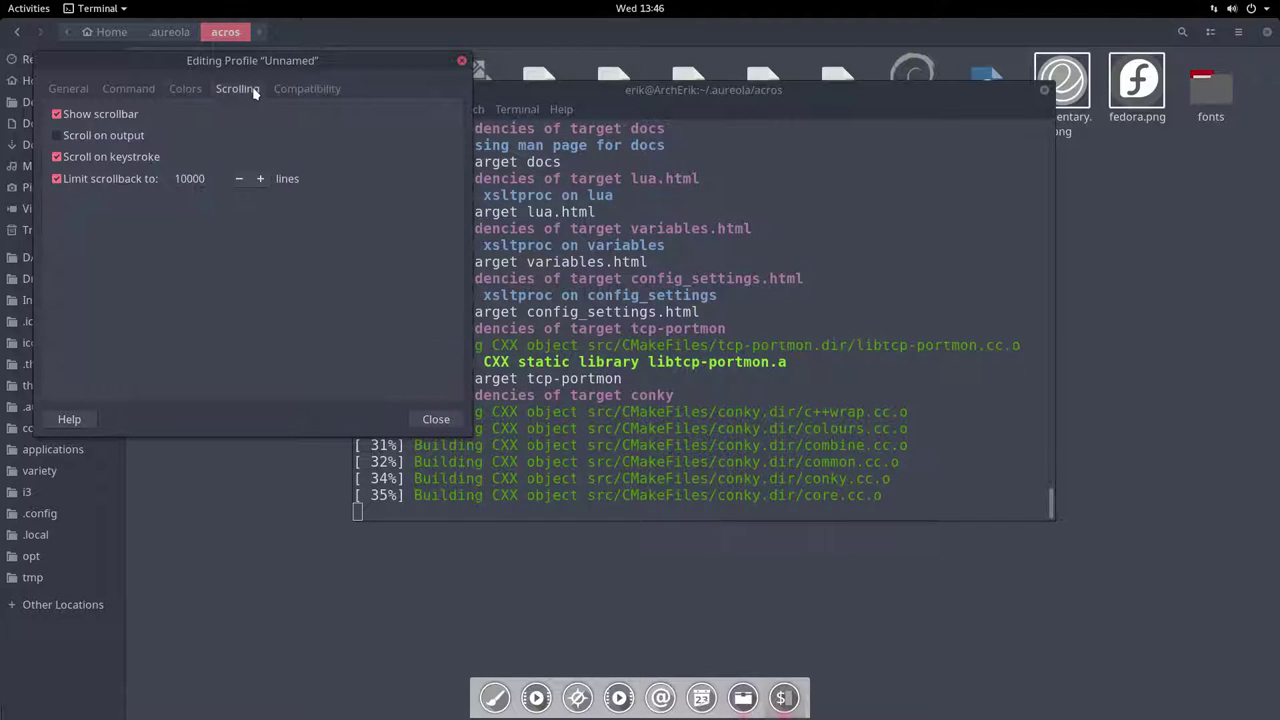
{"action": "left_click", "coordinate": [93, 118]}
{"action": "left_click", "coordinate": [307, 88]}
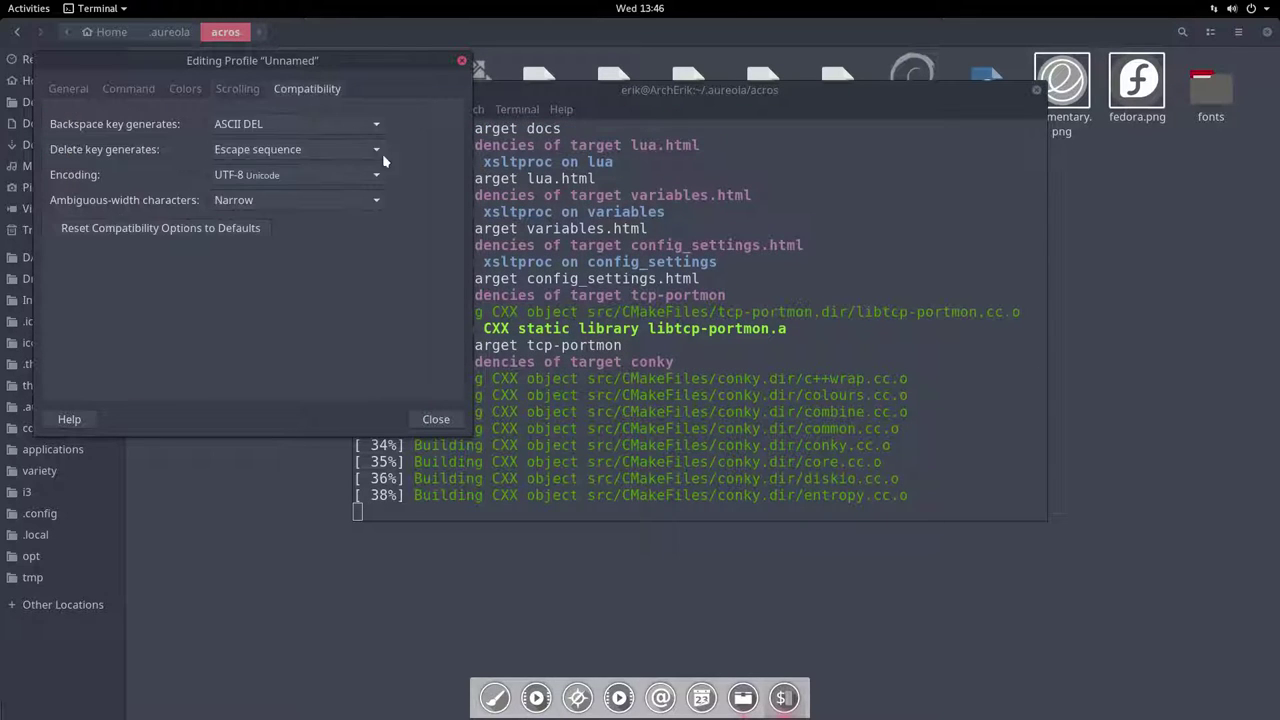
{"action": "left_click", "coordinate": [461, 61]}
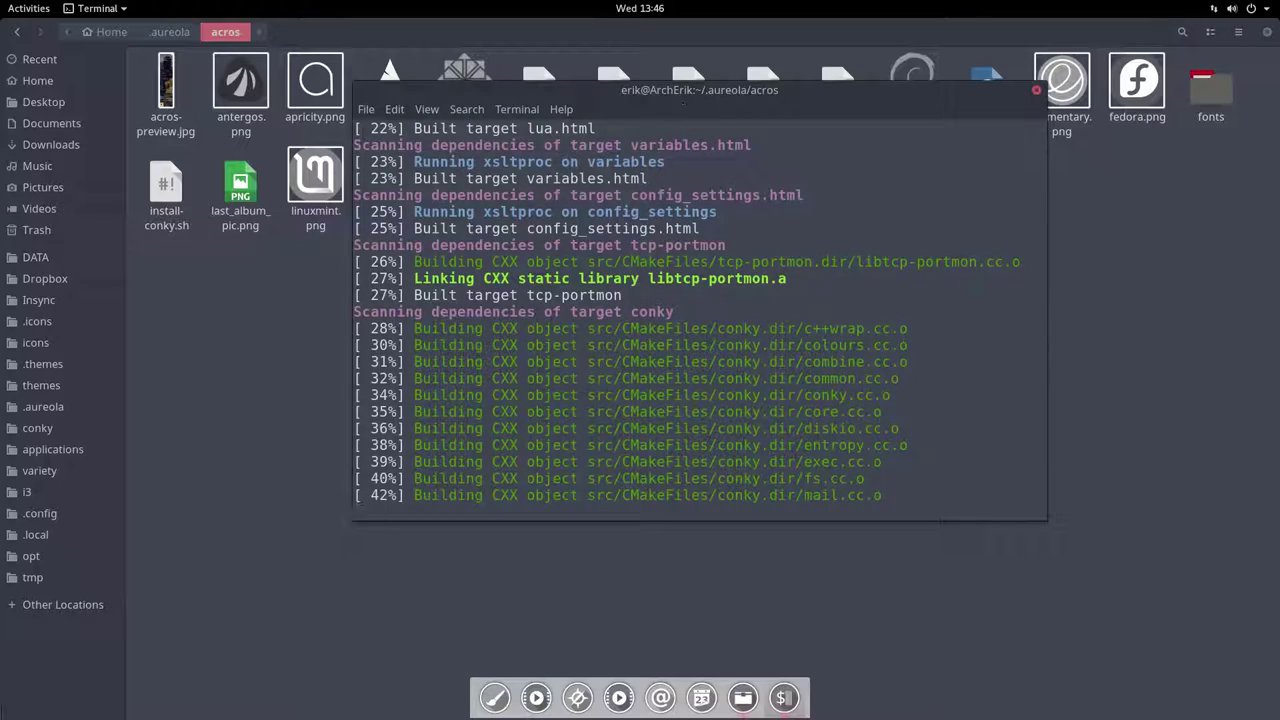
Close the Files window and move the terminal toward the upper right
{"action": "left_click_drag", "start_coordinate": [608, 90], "coordinate": [650, 106]}
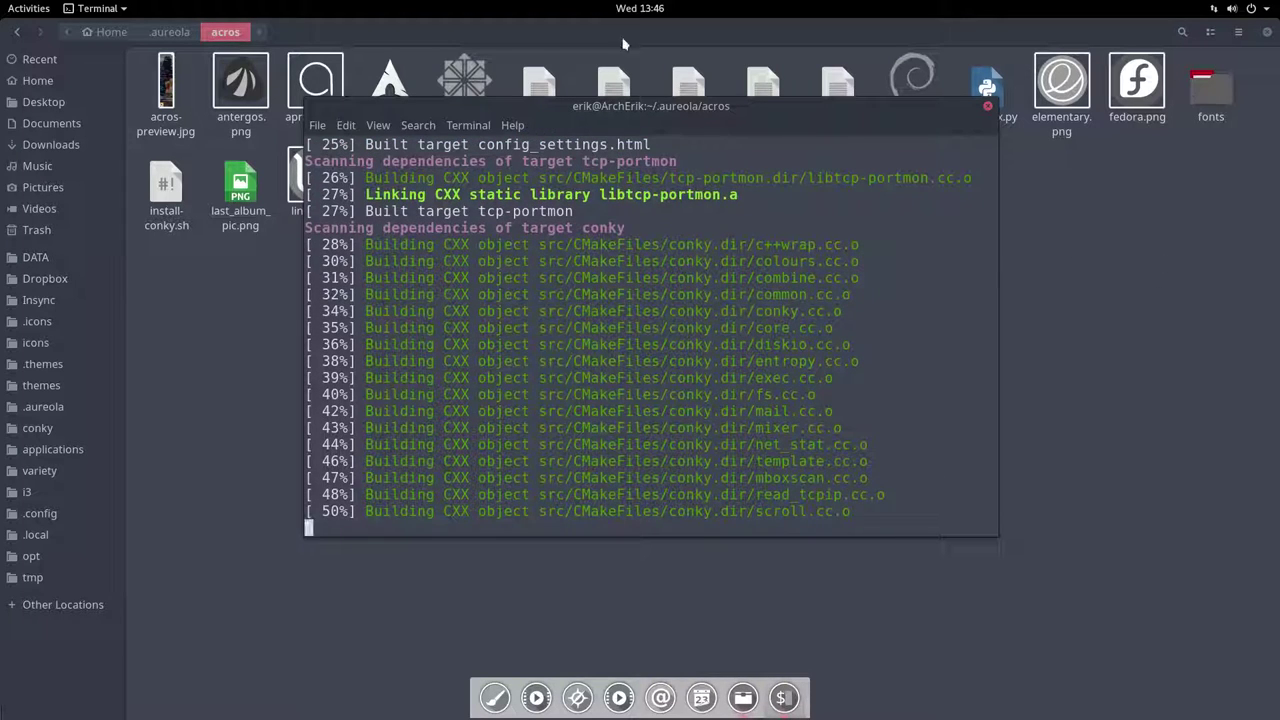
{"action": "left_click", "coordinate": [1266, 32]}
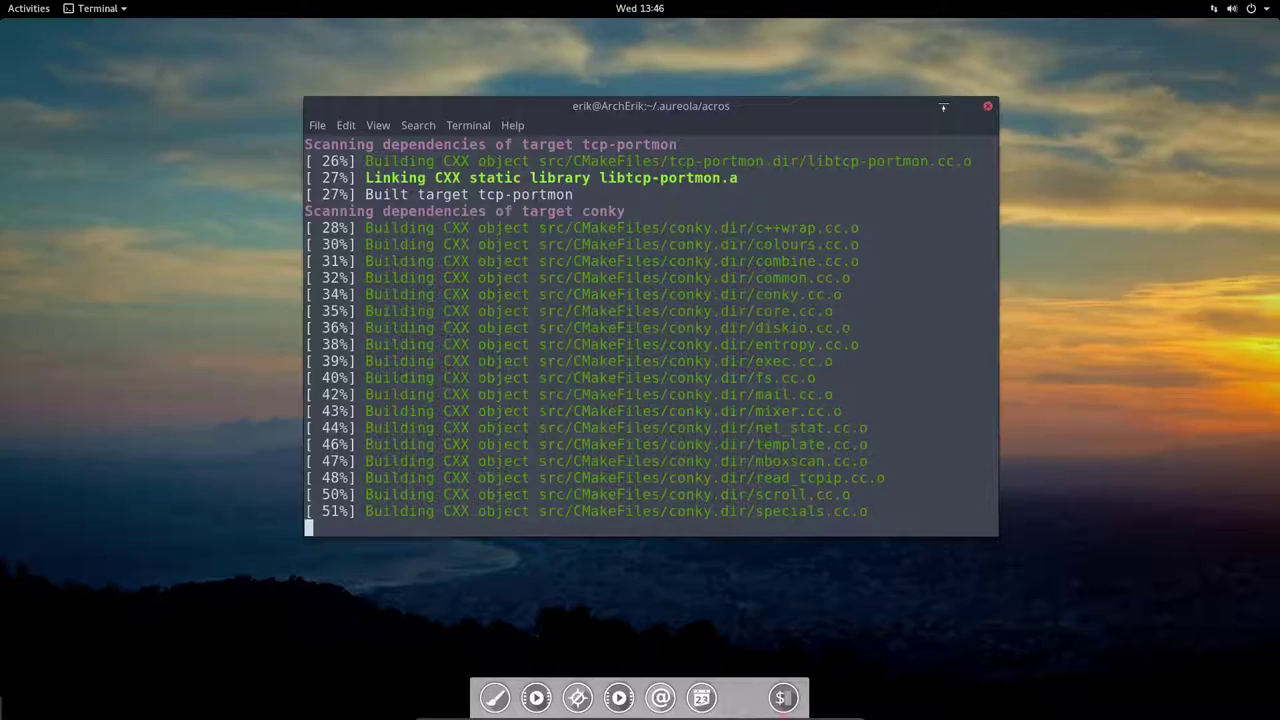
{"action": "left_click_drag", "start_coordinate": [832, 112], "coordinate": [1022, 59]}
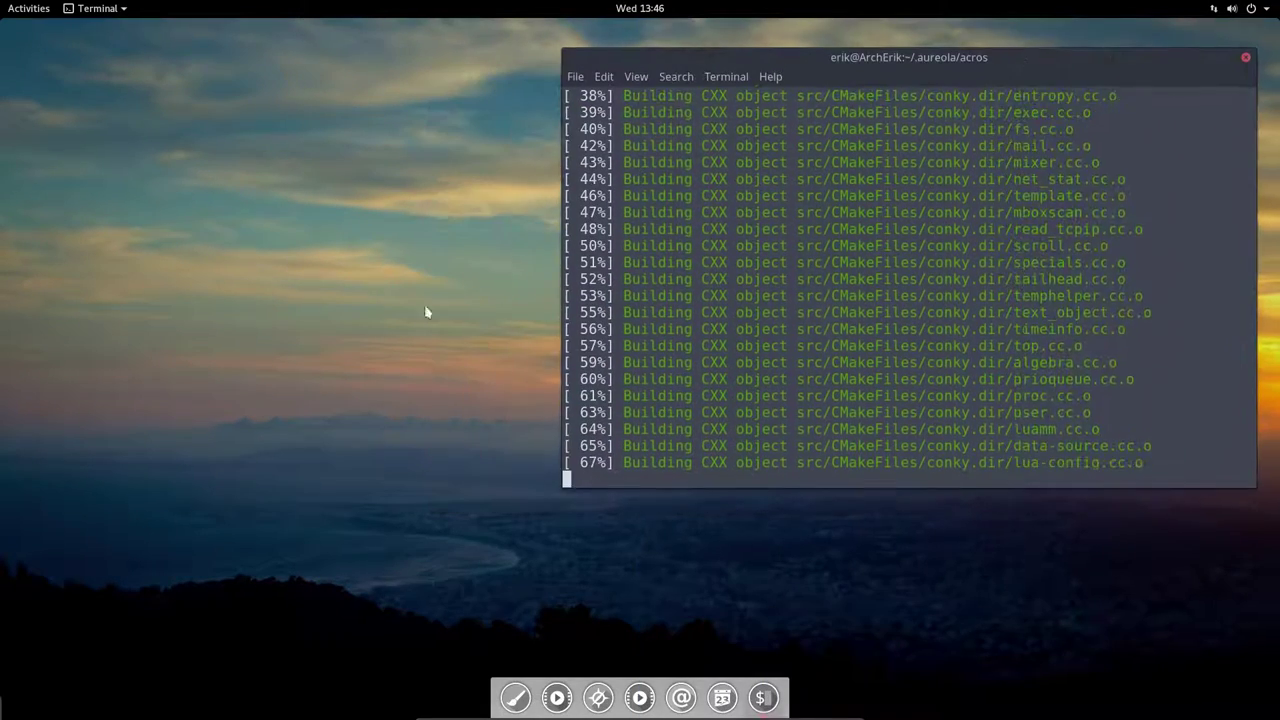
Launch Tweak Tool and enable the Alternatetab and Applications menu extensions
{"action": "left_click", "coordinate": [30, 12]}
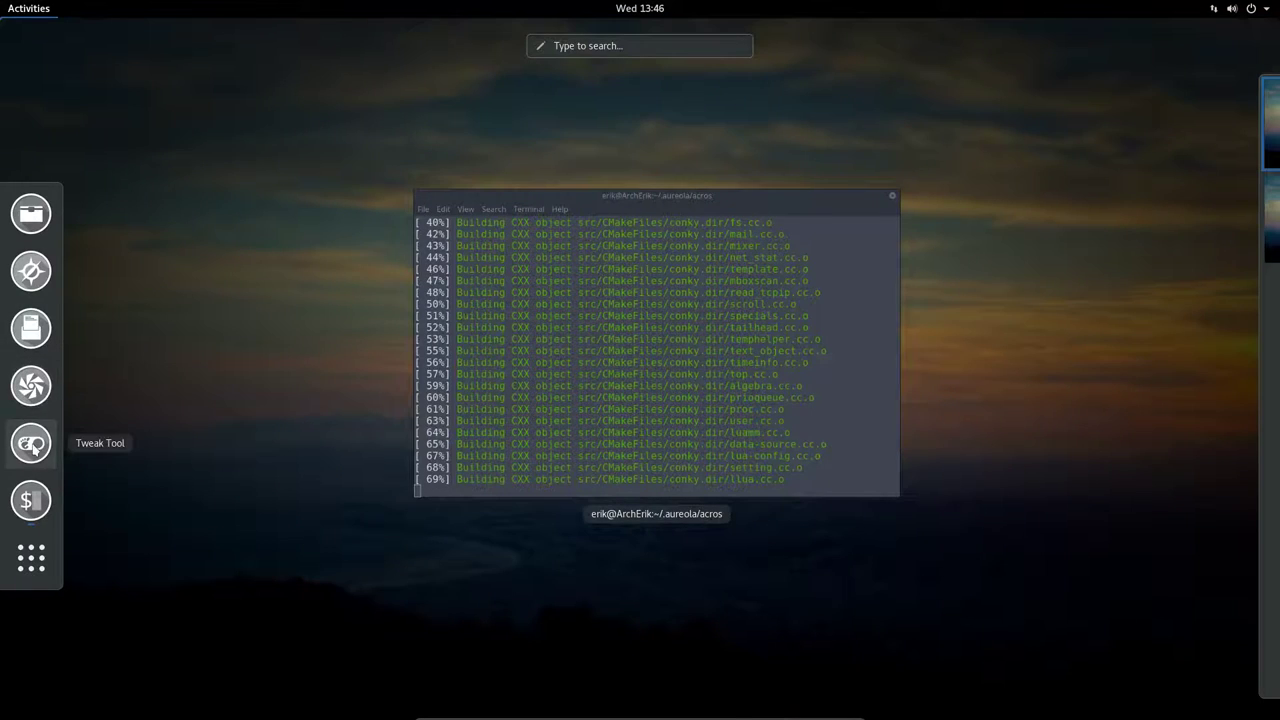
{"action": "left_click", "coordinate": [40, 448]}
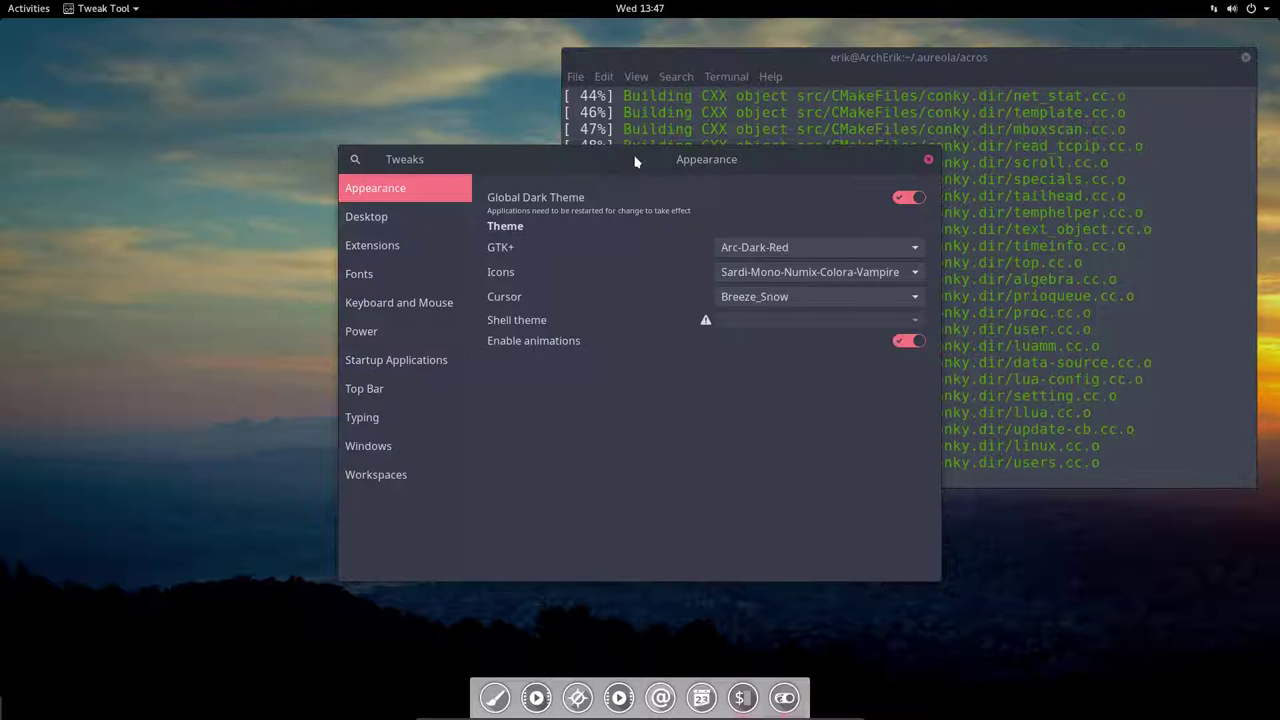
{"action": "left_click_drag", "start_coordinate": [520, 157], "coordinate": [355, 131]}
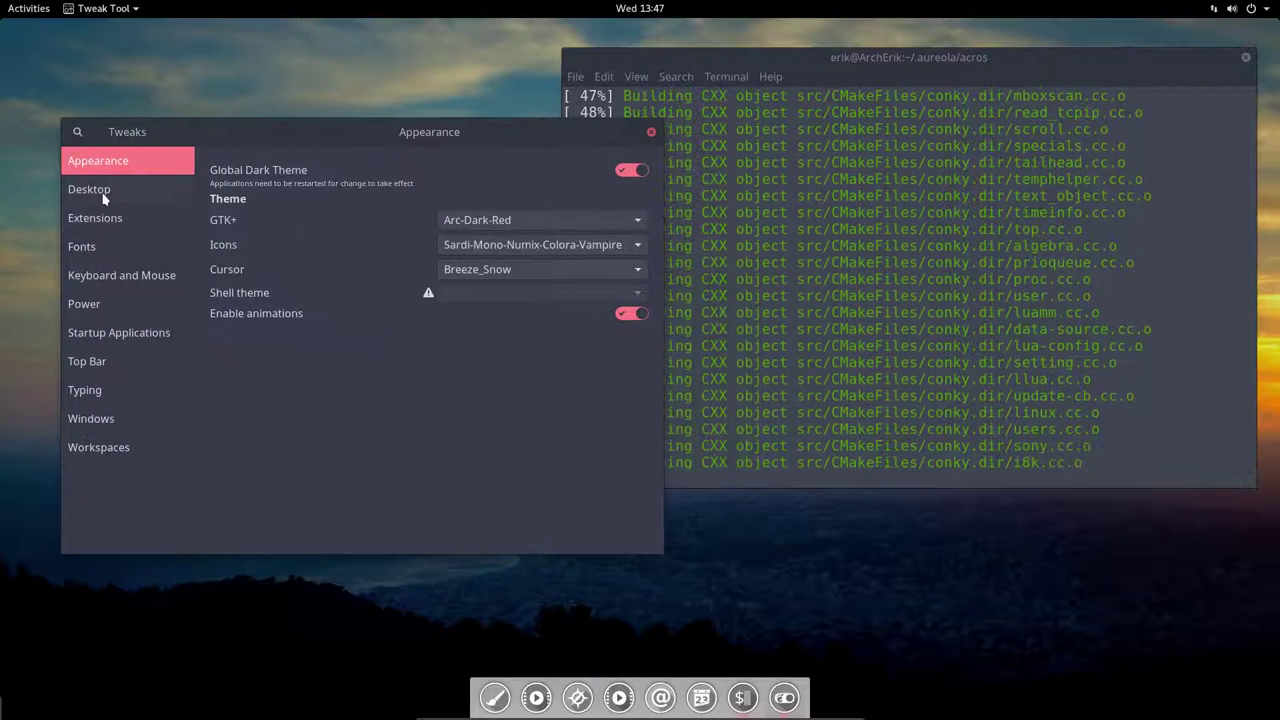
{"action": "left_click", "coordinate": [103, 193]}
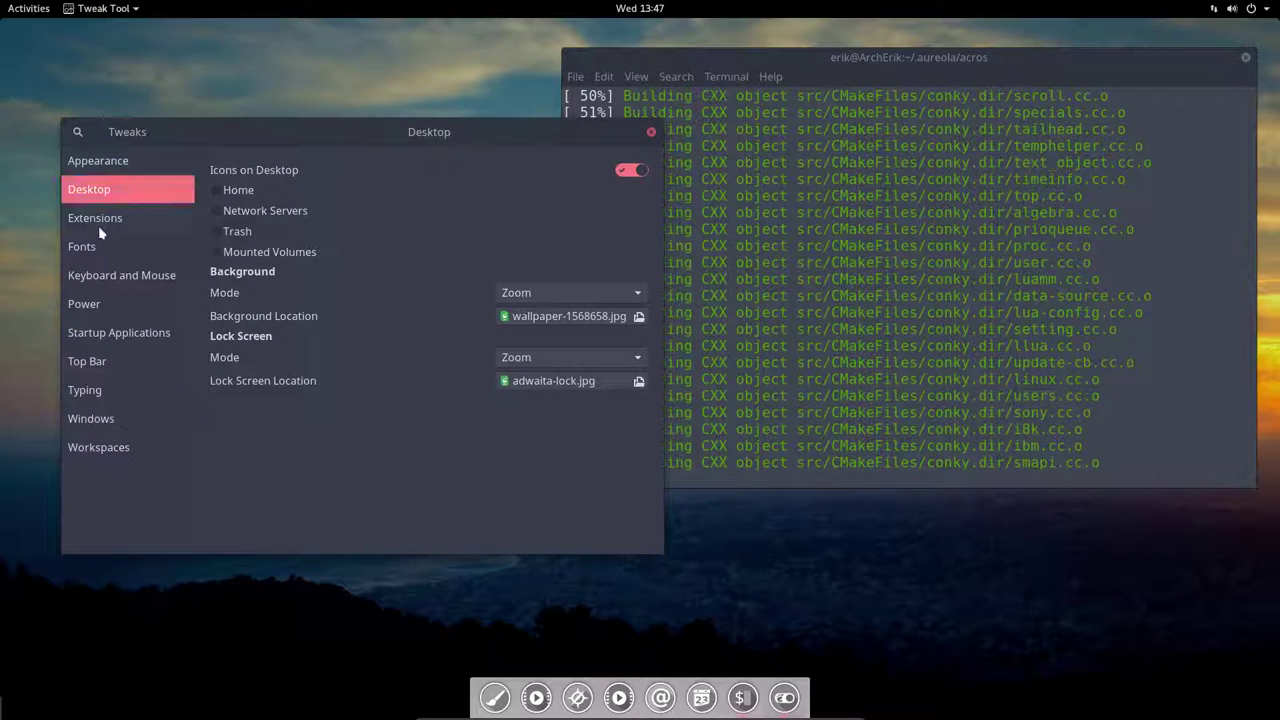
{"action": "left_click", "coordinate": [99, 228]}
{"action": "left_click", "coordinate": [234, 182]}
{"action": "left_click", "coordinate": [236, 226]}
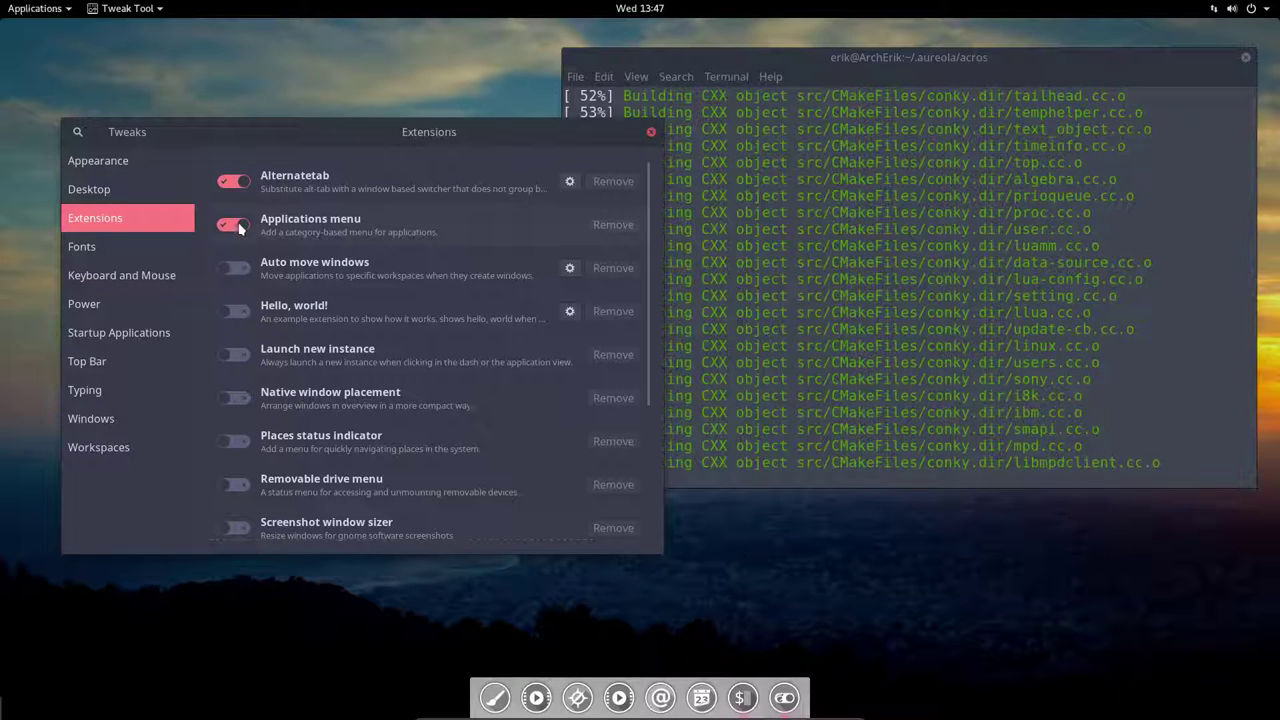
Enable the Places status indicator extension, checking the new Applications and Places menus
{"action": "left_click", "coordinate": [21, 8]}
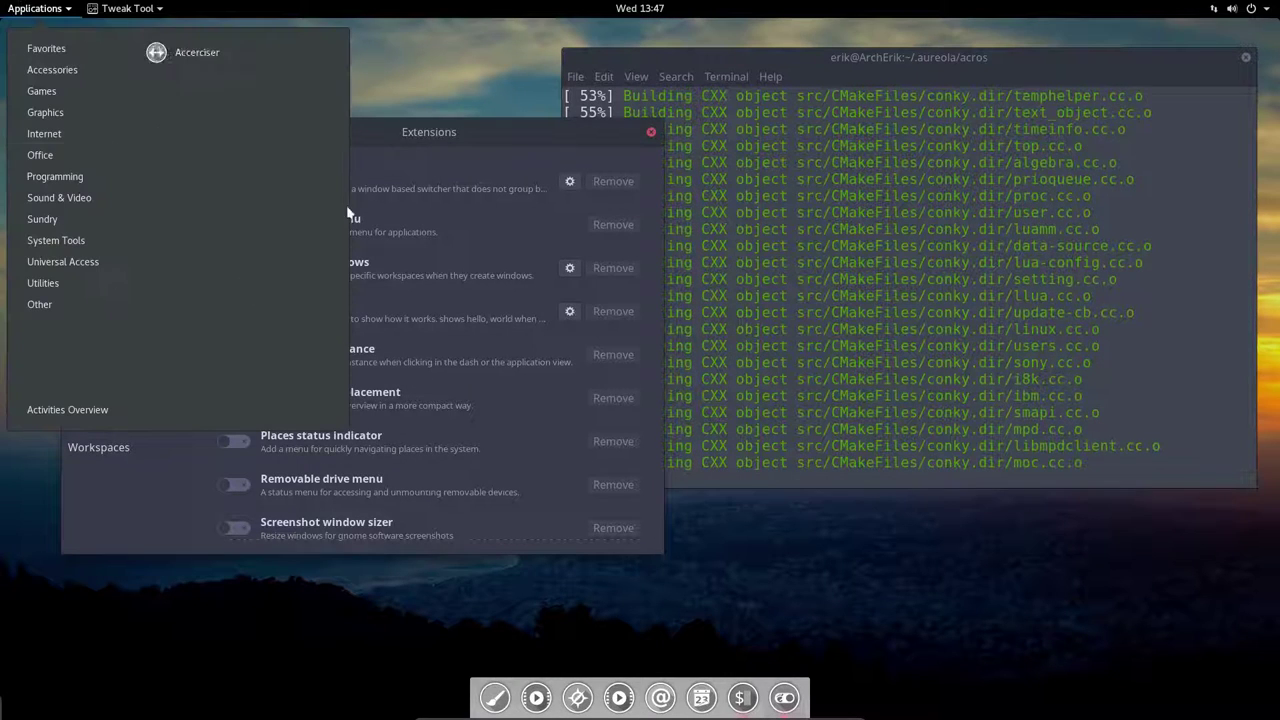
{"action": "left_click", "coordinate": [395, 146]}
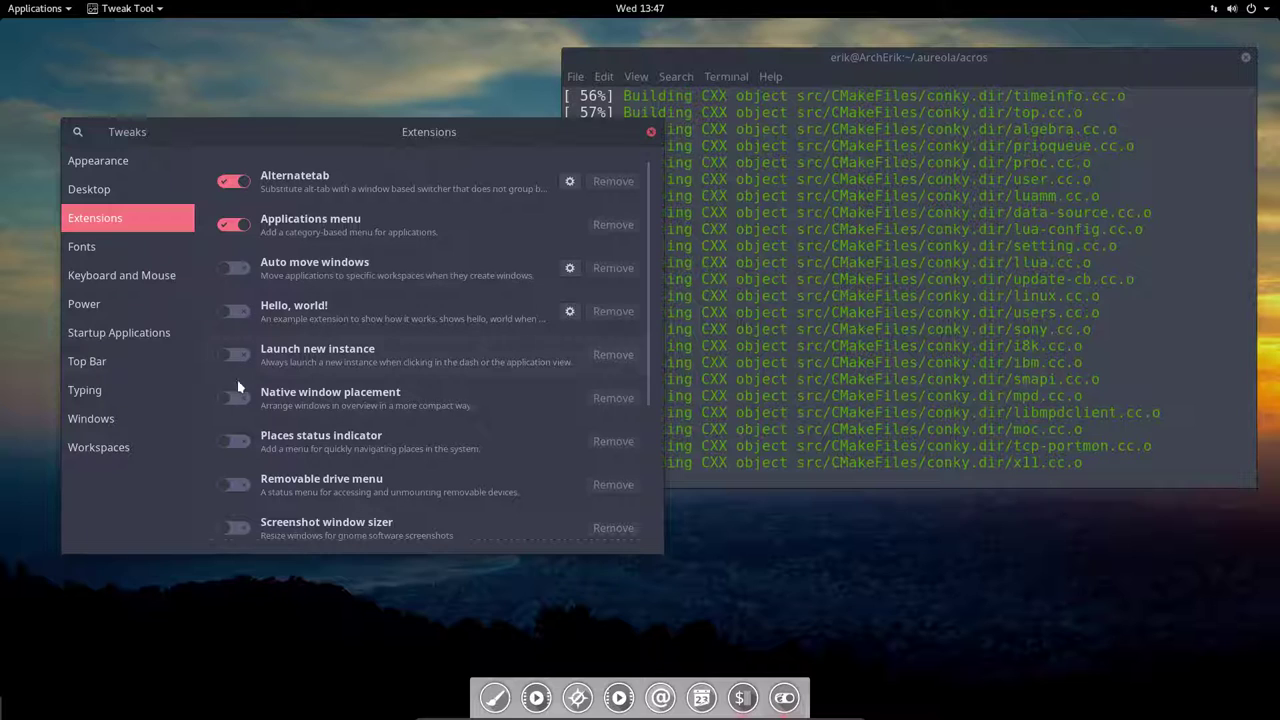
{"action": "left_click", "coordinate": [235, 441]}
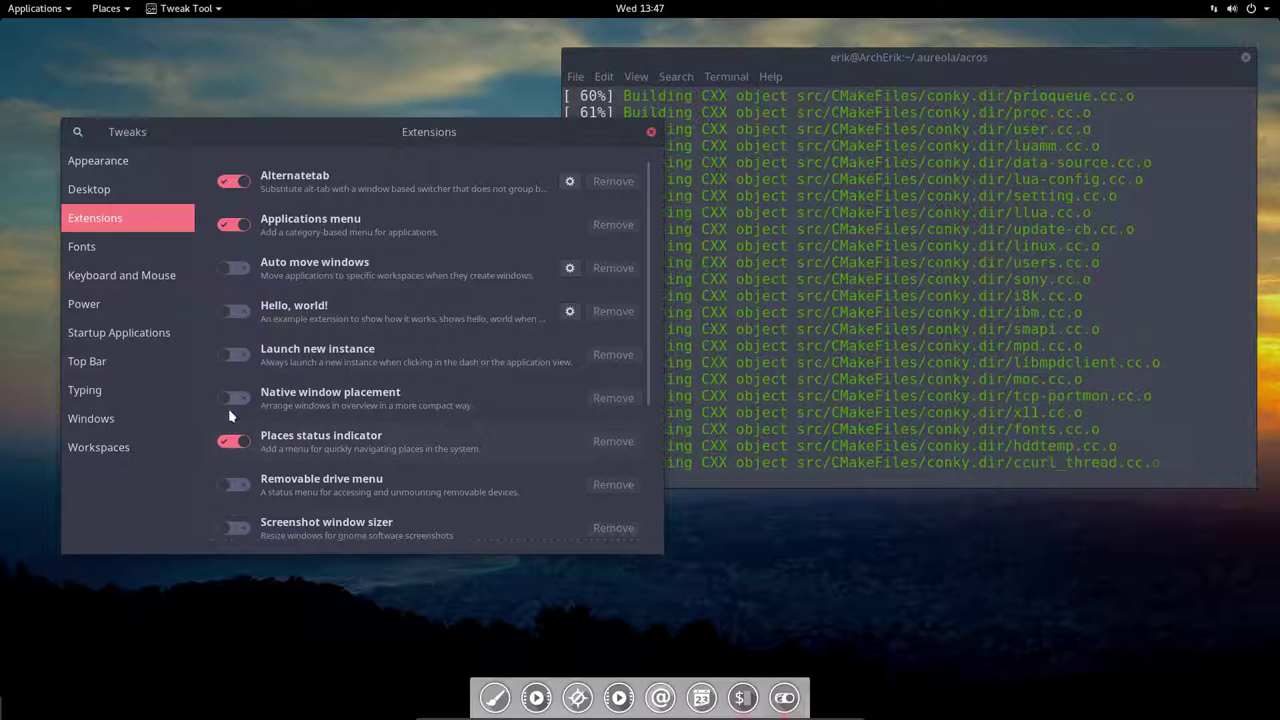
{"action": "left_click", "coordinate": [119, 10]}
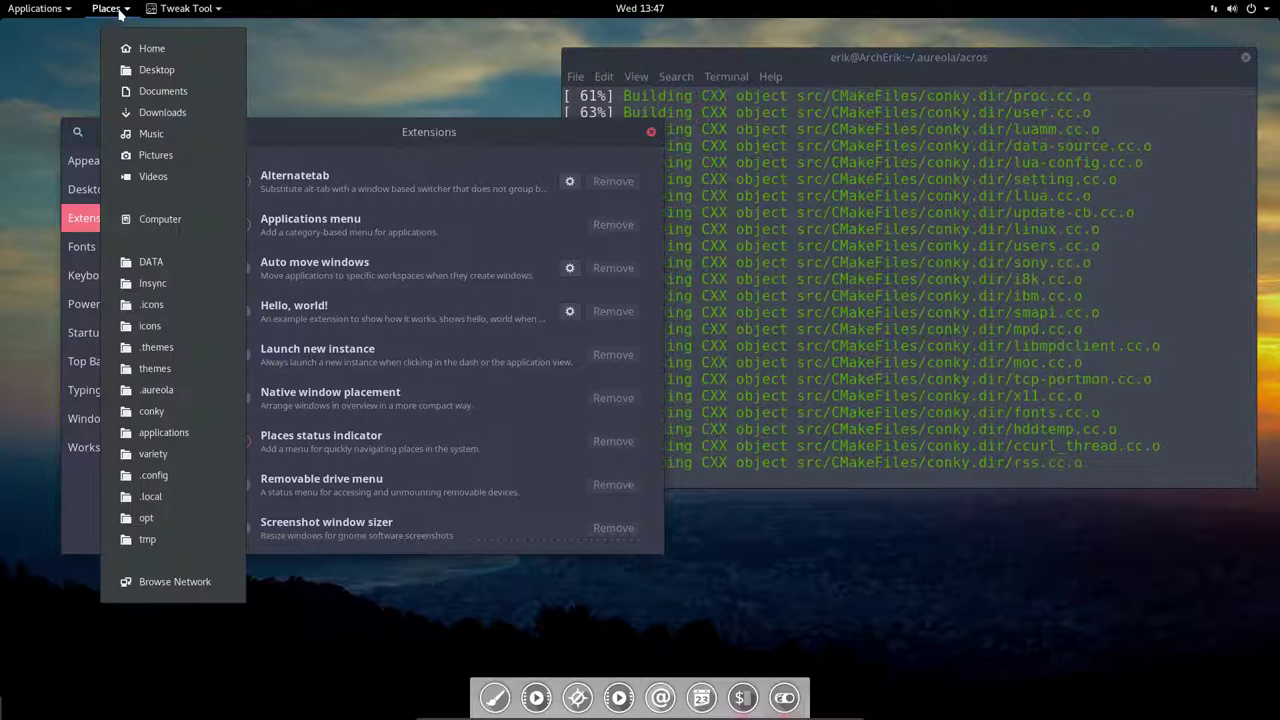
{"action": "left_click", "coordinate": [295, 131]}
Enable the Removable drive menu and Window list extensions, then try the window list
{"action": "scroll", "coordinate": [310, 375], "scroll_direction": "down", "scroll_amount": 2}
{"action": "scroll", "coordinate": [310, 380], "scroll_direction": "down", "scroll_amount": 1}
{"action": "left_click", "coordinate": [235, 347]}
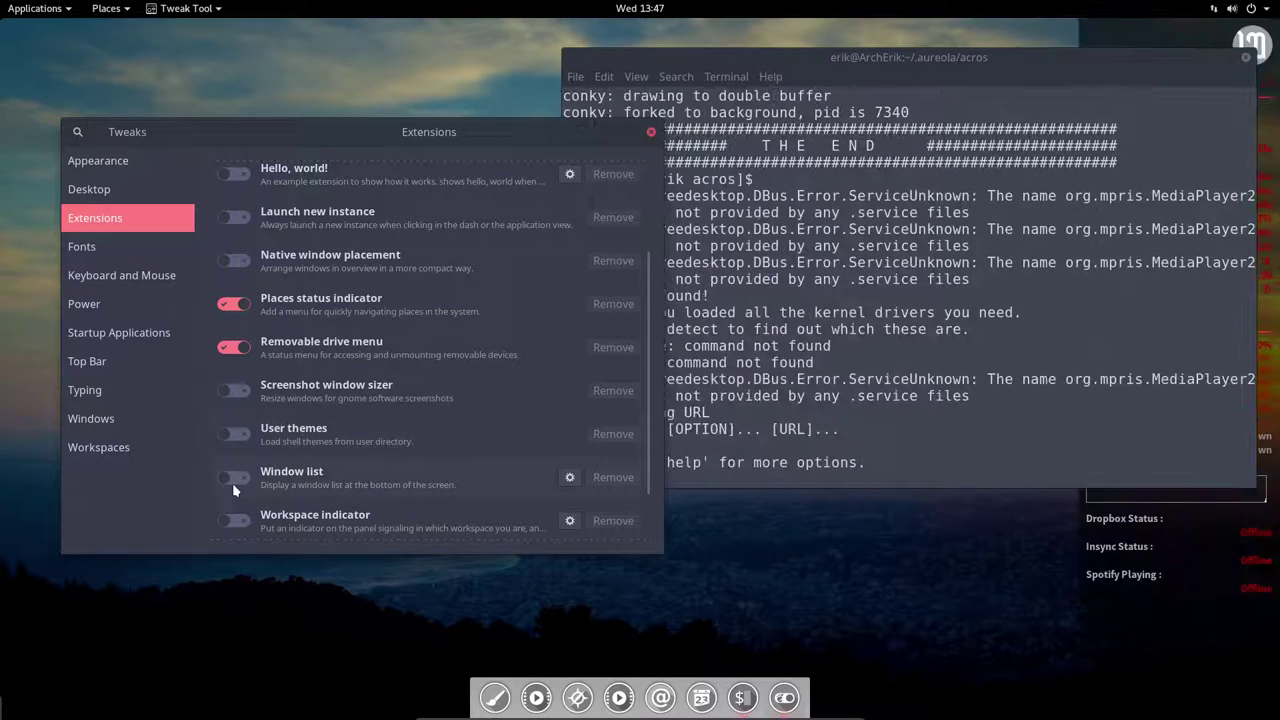
{"action": "left_click", "coordinate": [236, 480]}
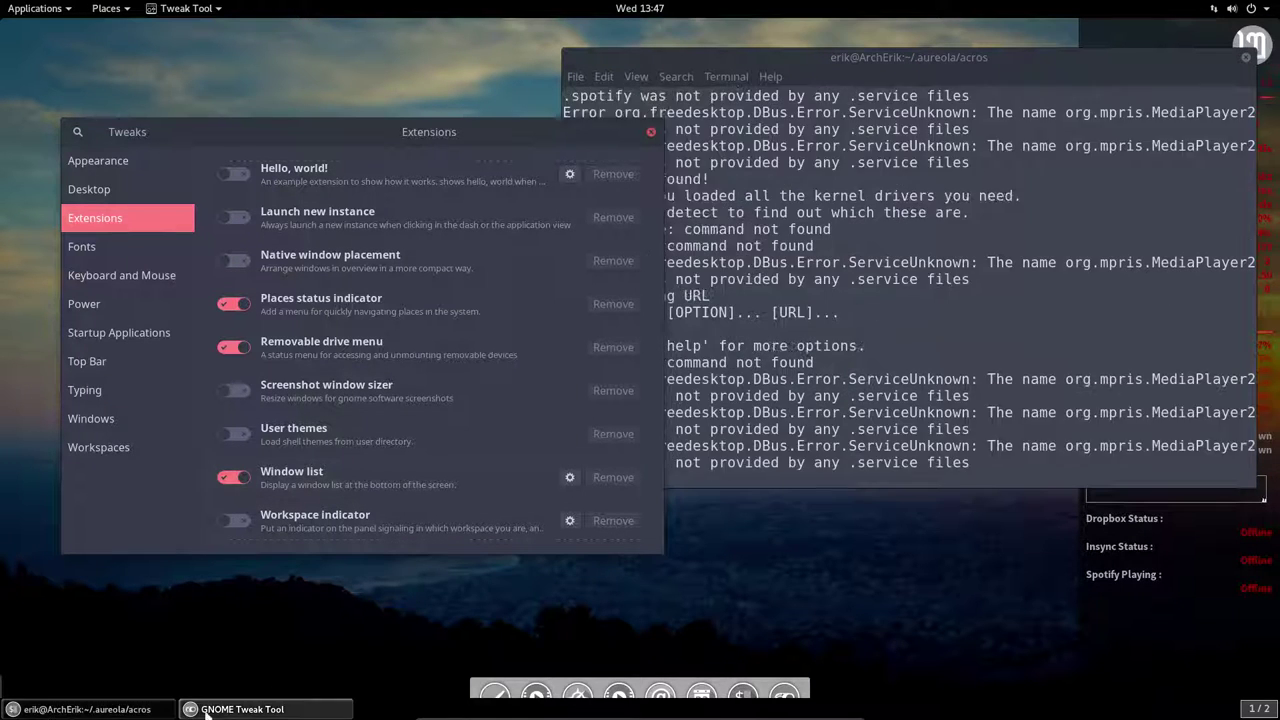
{"action": "left_click", "coordinate": [150, 710]}
{"action": "left_click", "coordinate": [248, 709]}
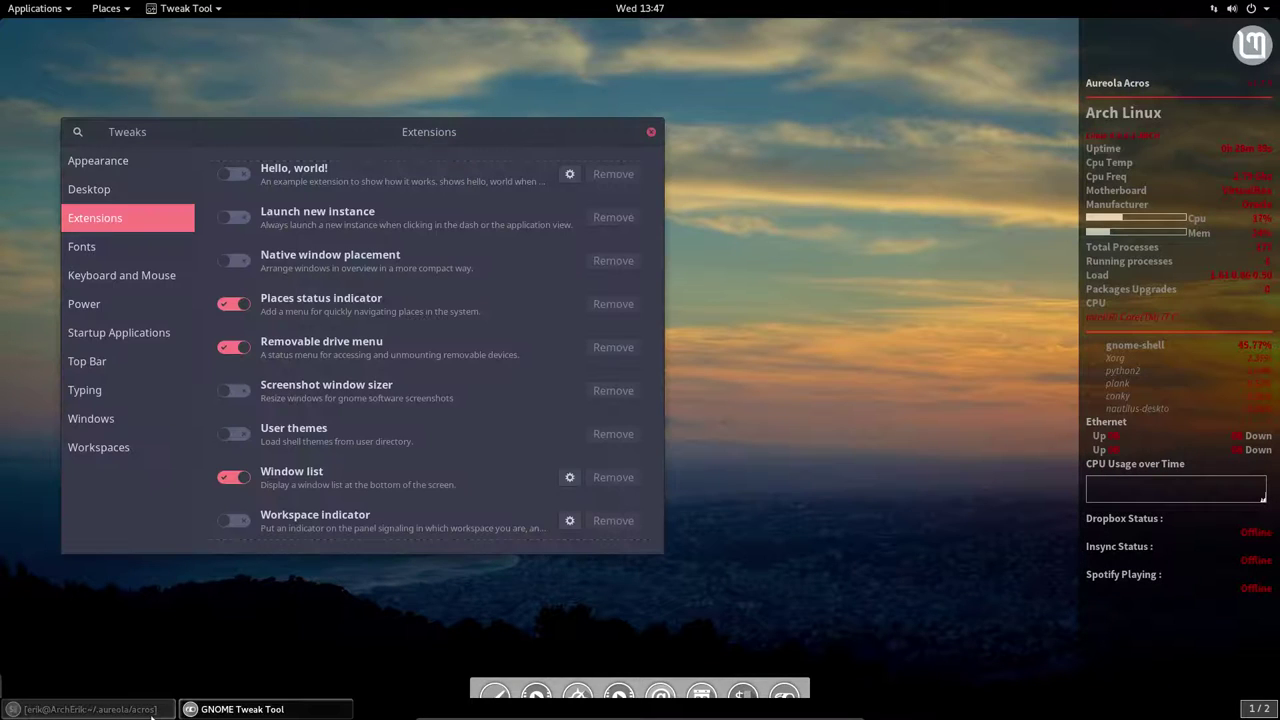
{"action": "scroll", "coordinate": [306, 494], "scroll_direction": "down", "scroll_amount": 2}
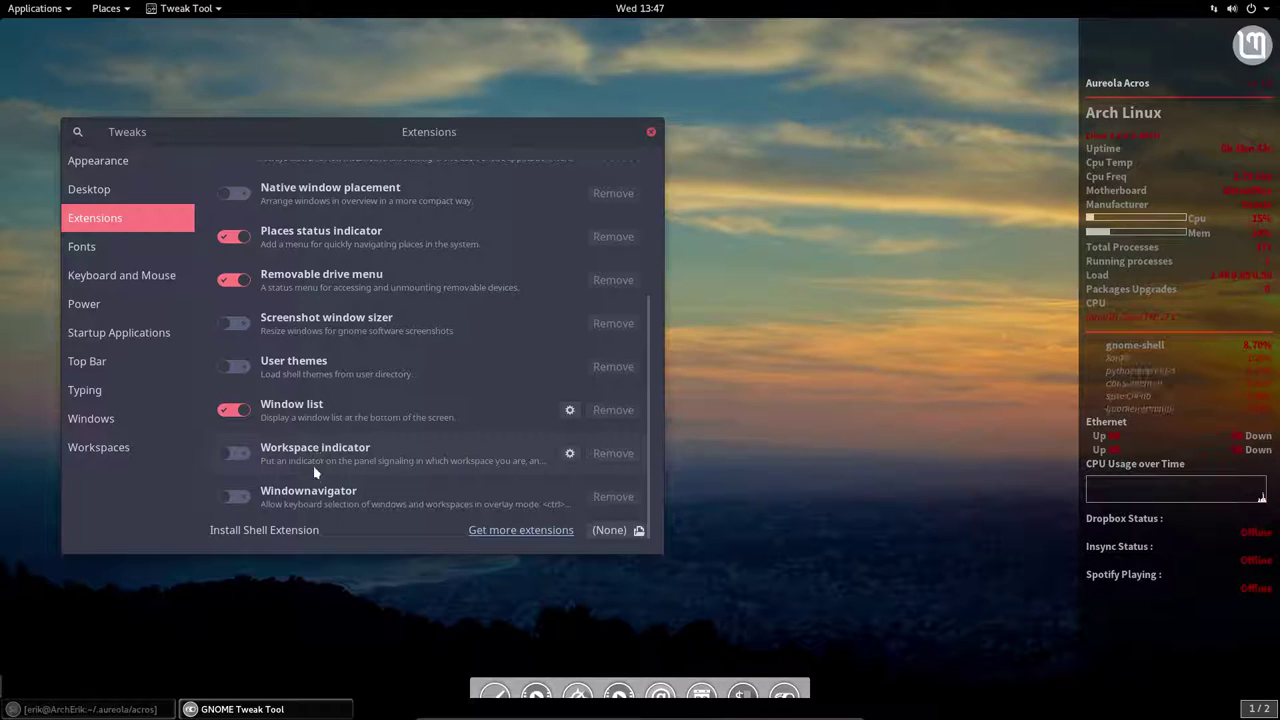
Browse Tweak Tool's Fonts, Keyboard and Mouse, Power, Startup, Top Bar, Typing and Windows pages
{"action": "left_click", "coordinate": [114, 250]}
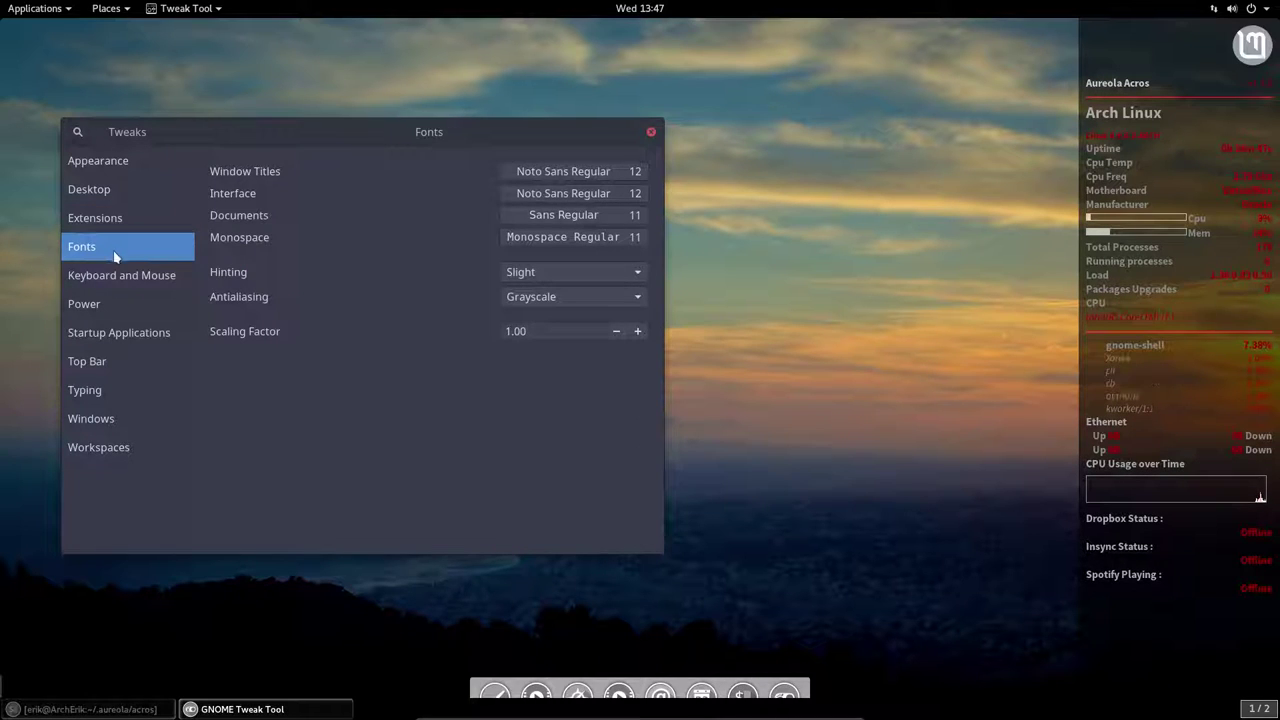
{"action": "left_click", "coordinate": [123, 287]}
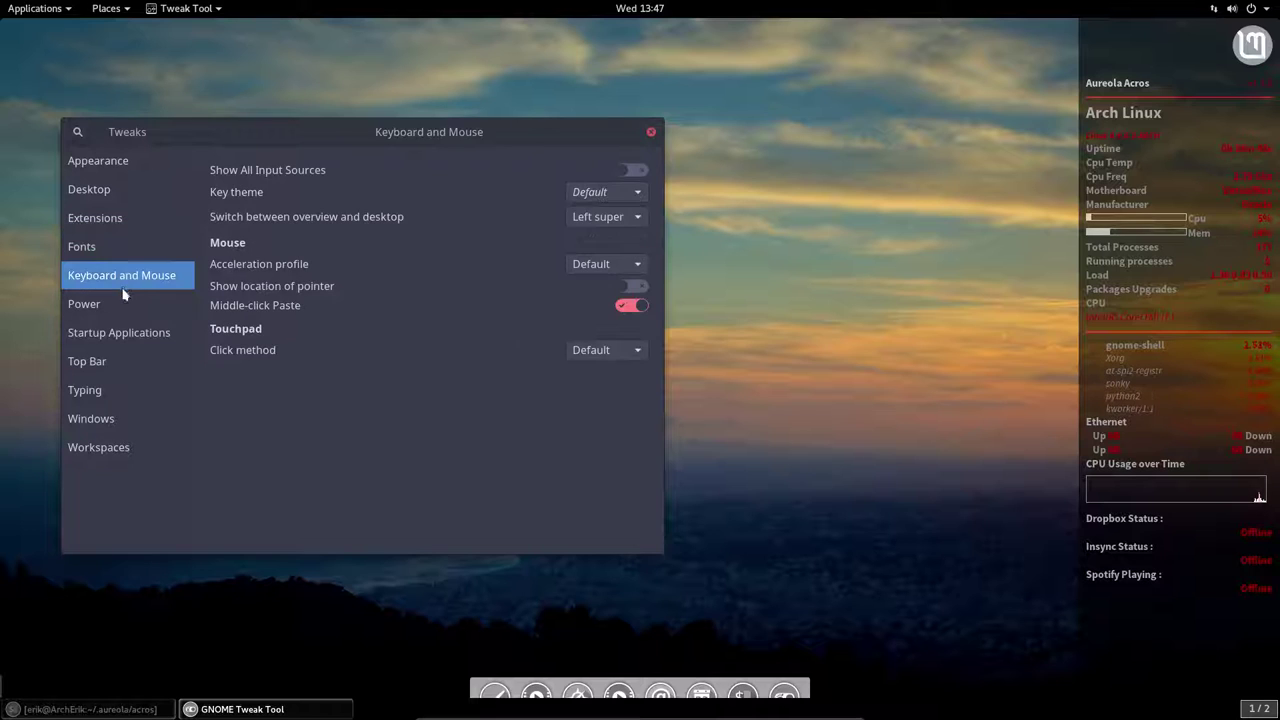
{"action": "left_click", "coordinate": [121, 306]}
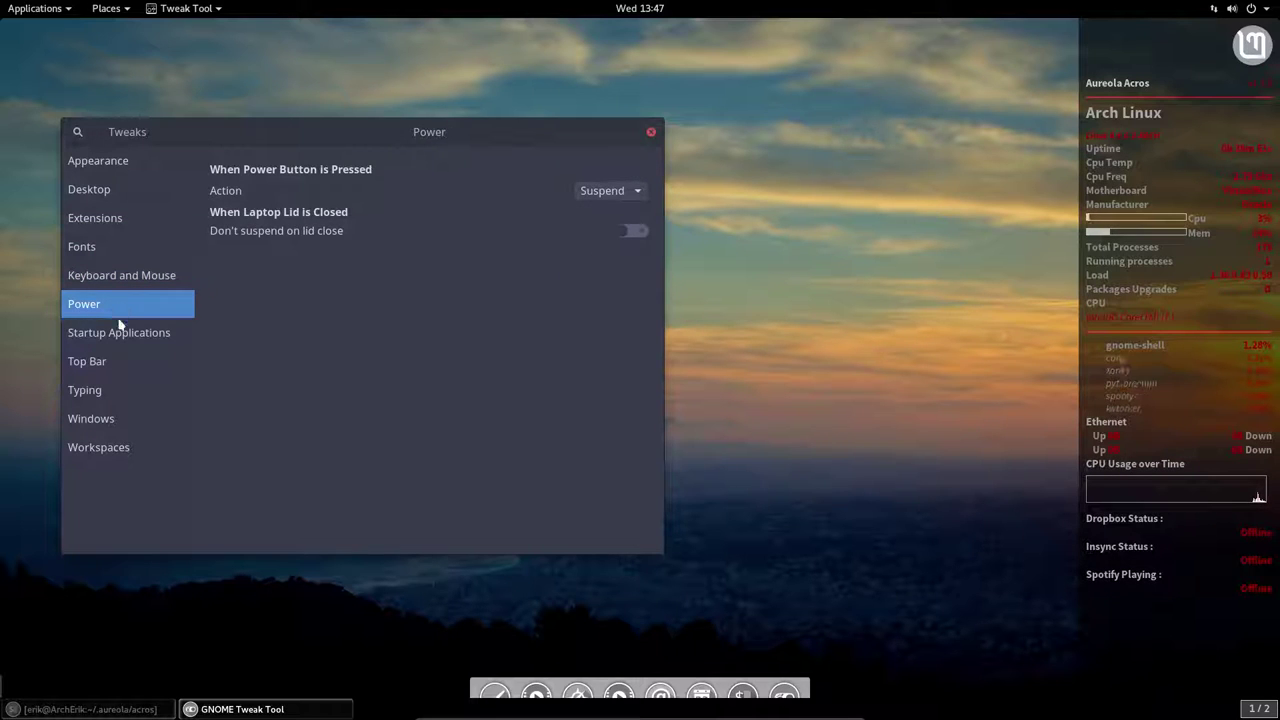
{"action": "left_click", "coordinate": [118, 334]}
{"action": "left_click", "coordinate": [117, 363]}
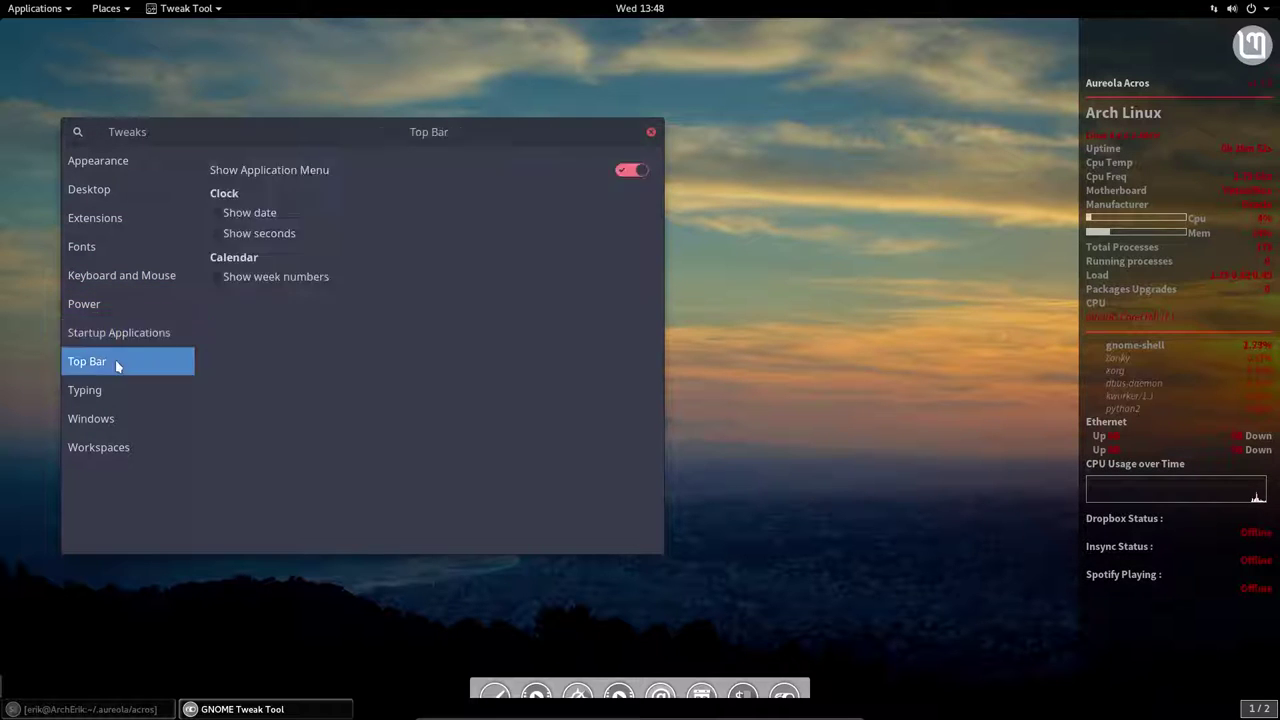
{"action": "left_click", "coordinate": [116, 389]}
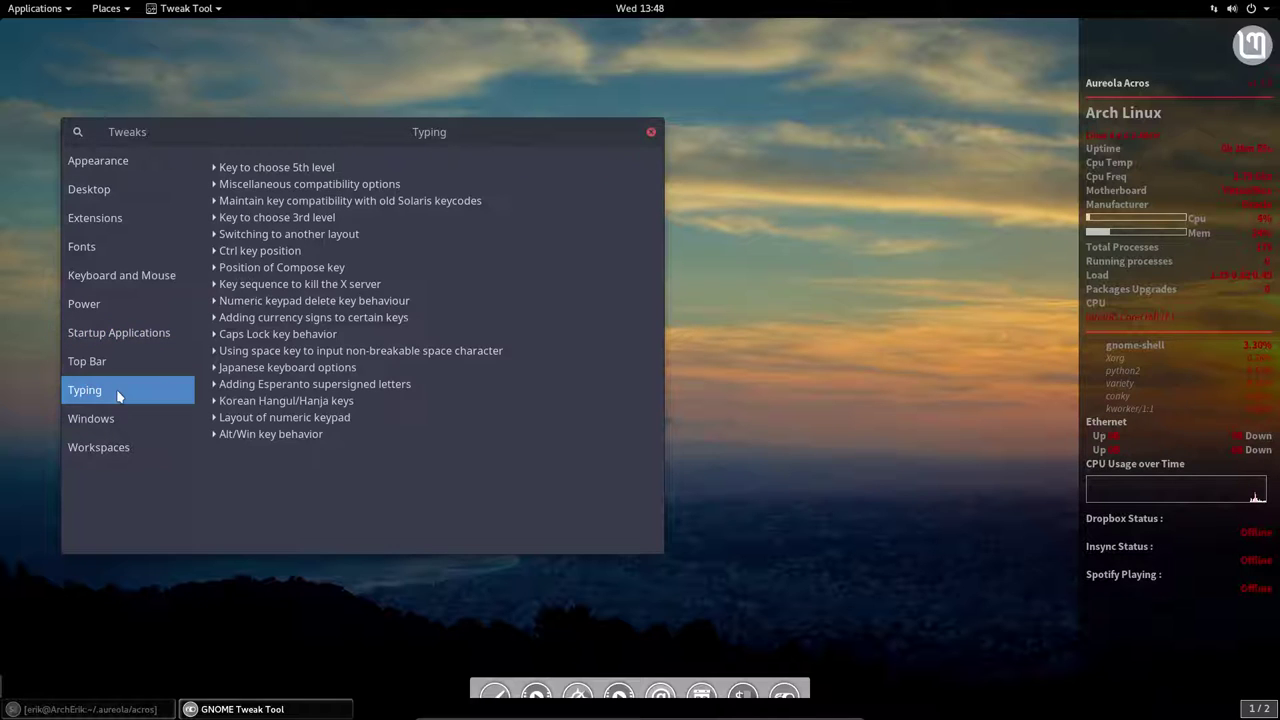
{"action": "left_click", "coordinate": [117, 418]}
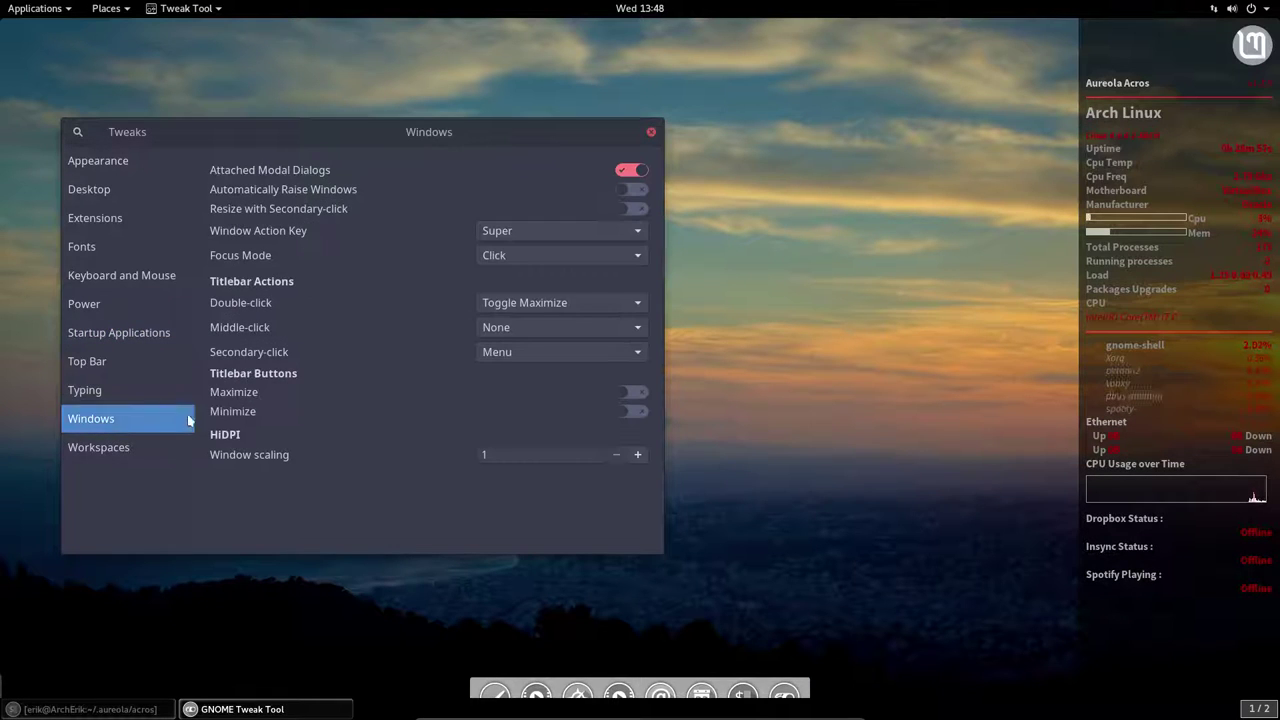
Set workspace creation to Static with 1 workspace and close Tweak Tool
{"action": "left_click", "coordinate": [163, 451]}
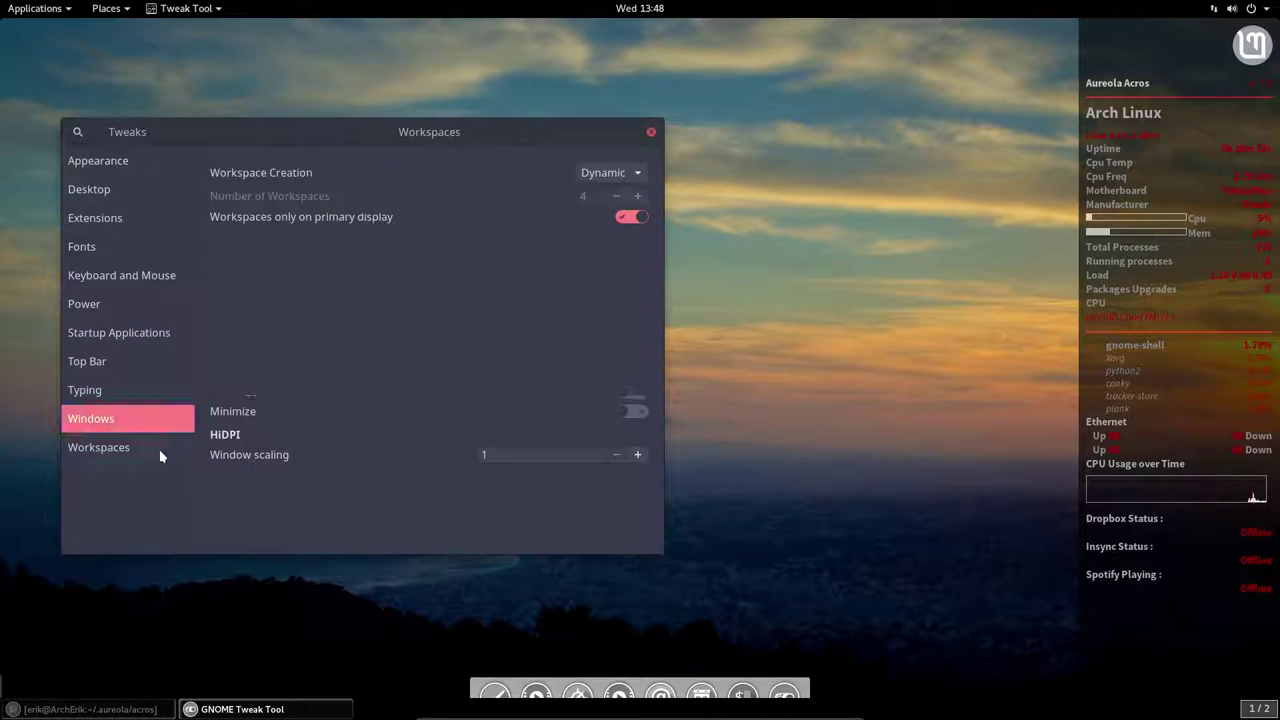
{"action": "left_click", "coordinate": [636, 178]}
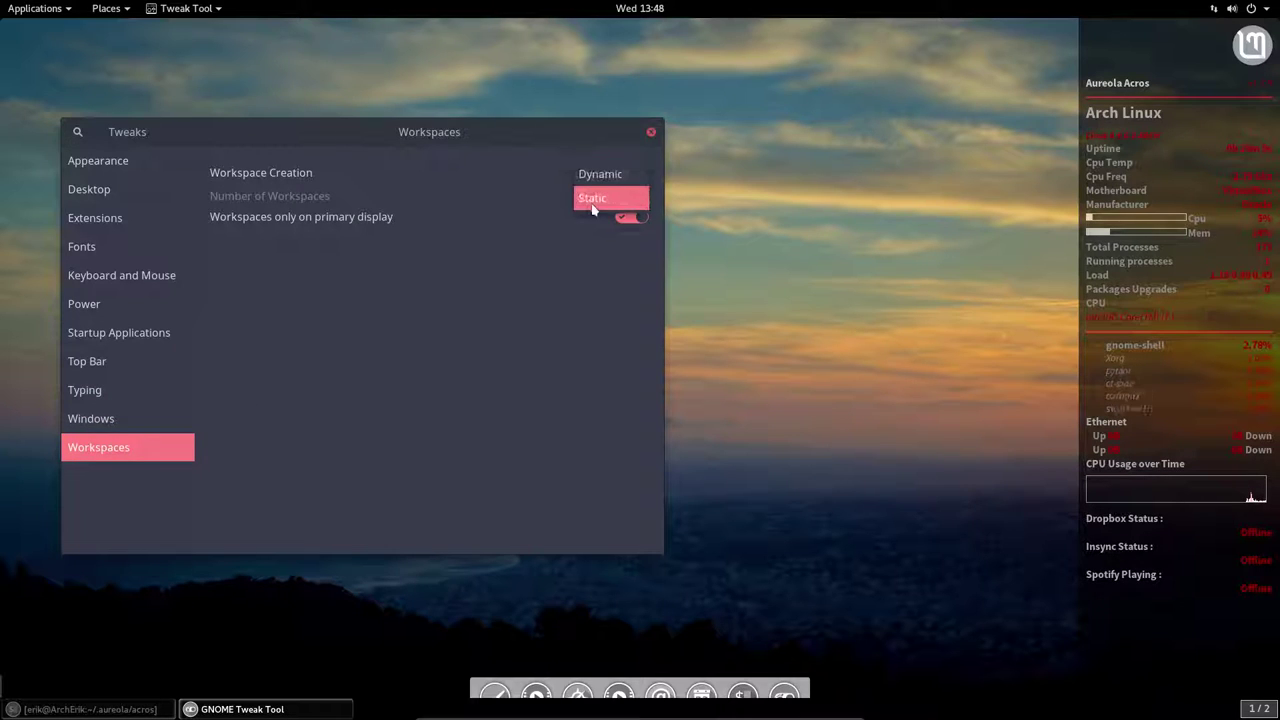
{"action": "left_click", "coordinate": [598, 200]}
{"action": "left_click", "coordinate": [615, 198]}
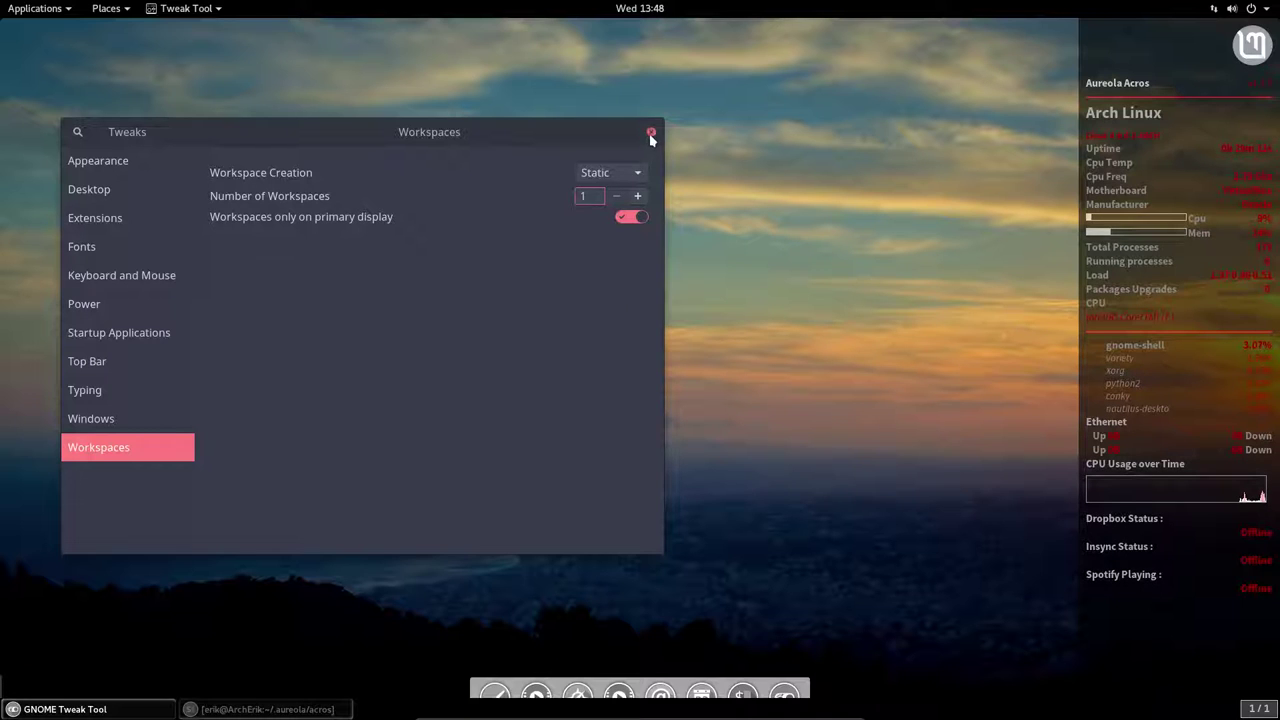
{"action": "left_click", "coordinate": [650, 133]}
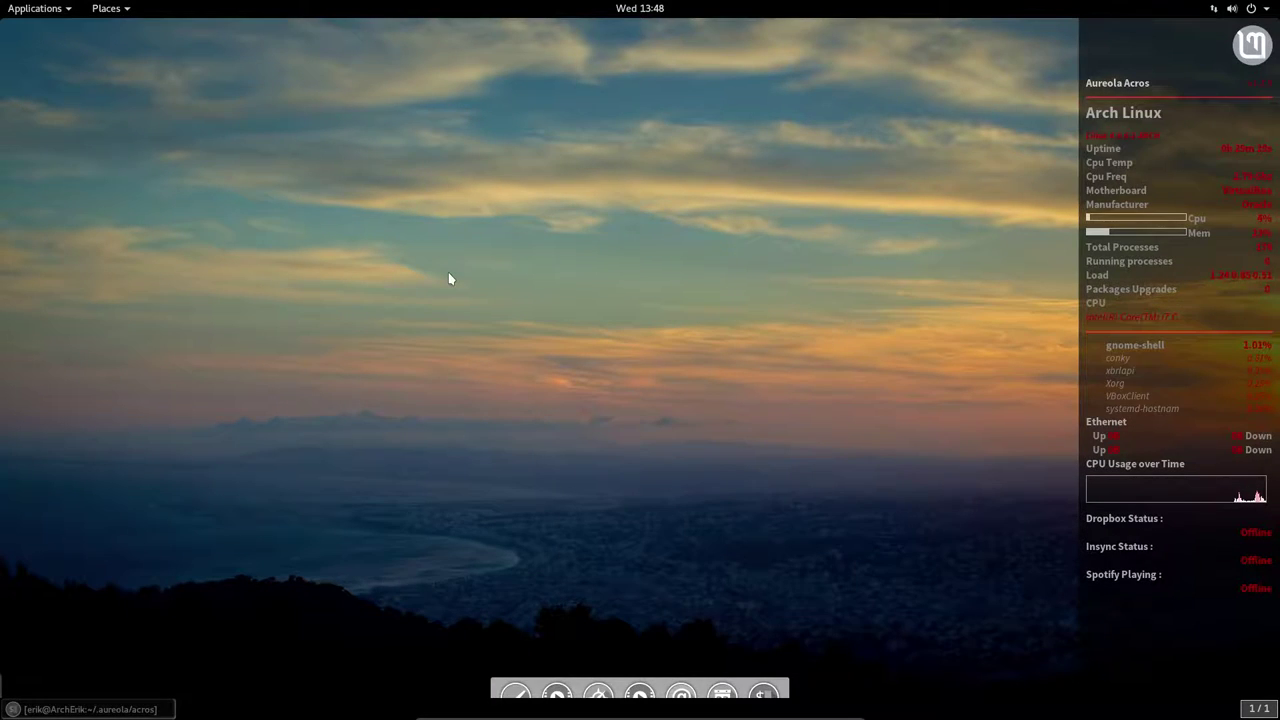
{"action": "key", "text": "Control_R+f"}
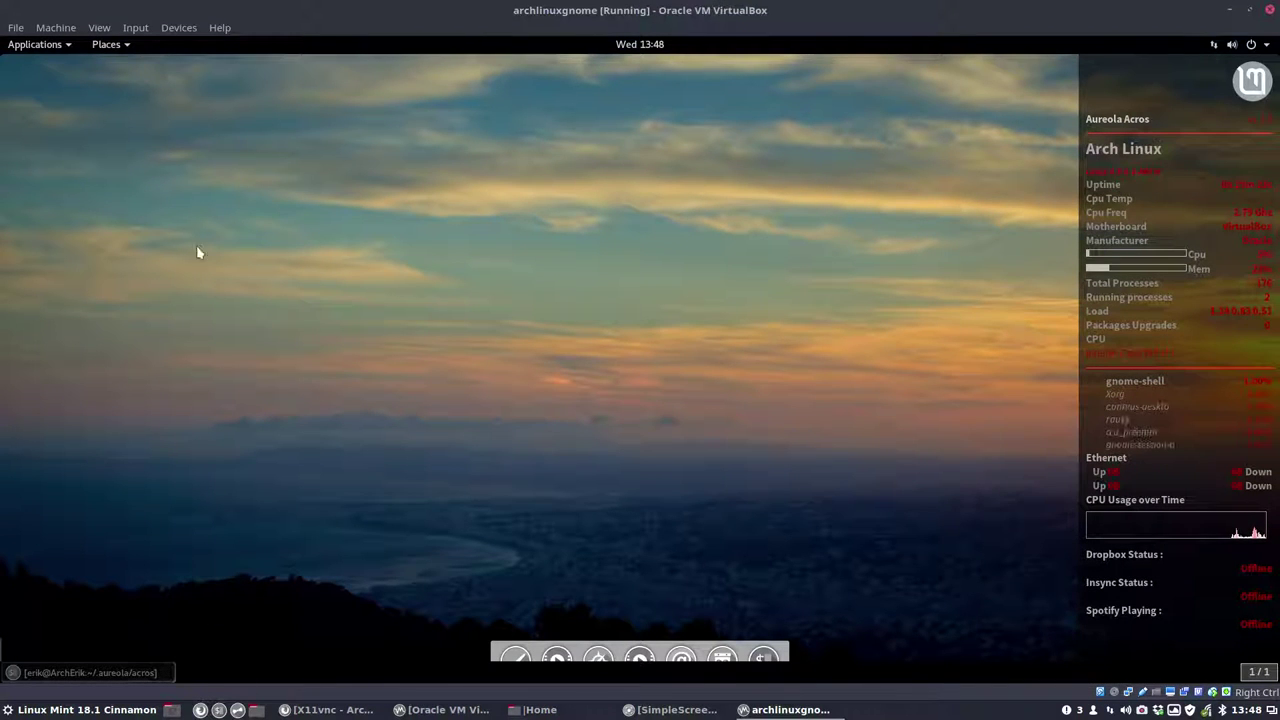
{"action": "left_click", "coordinate": [136, 28]}
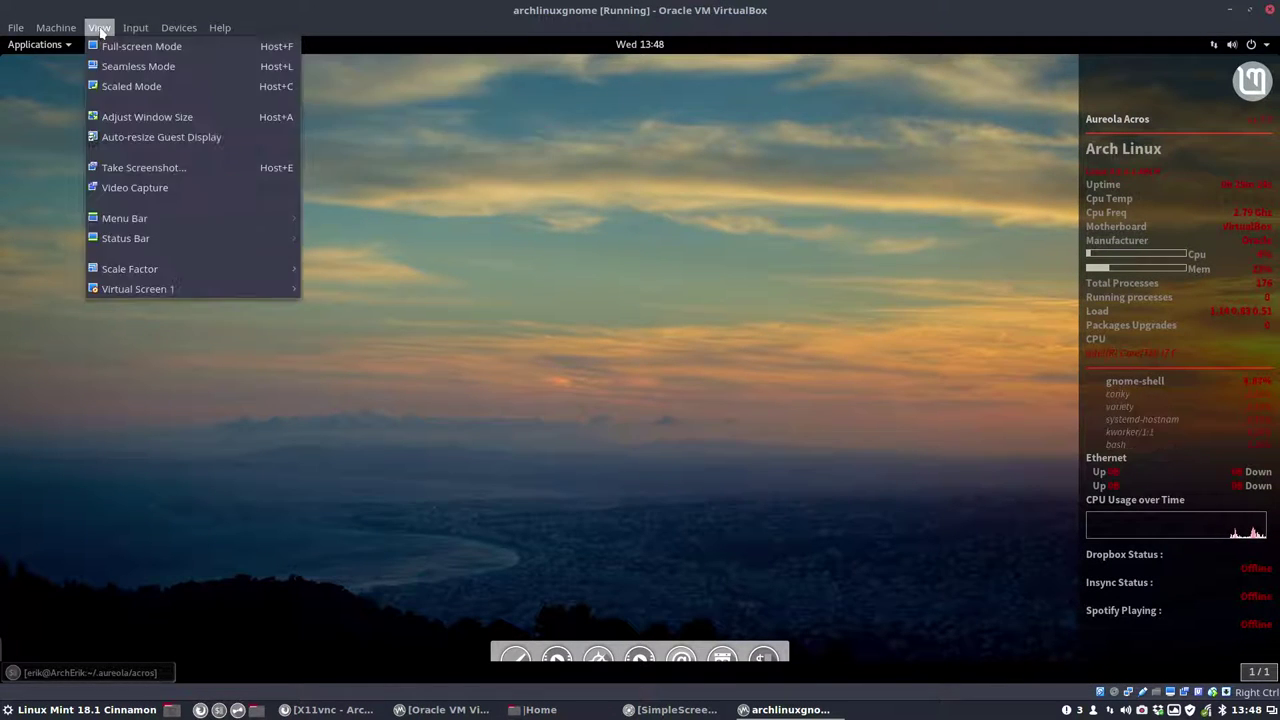
{"action": "left_click", "coordinate": [103, 47]}
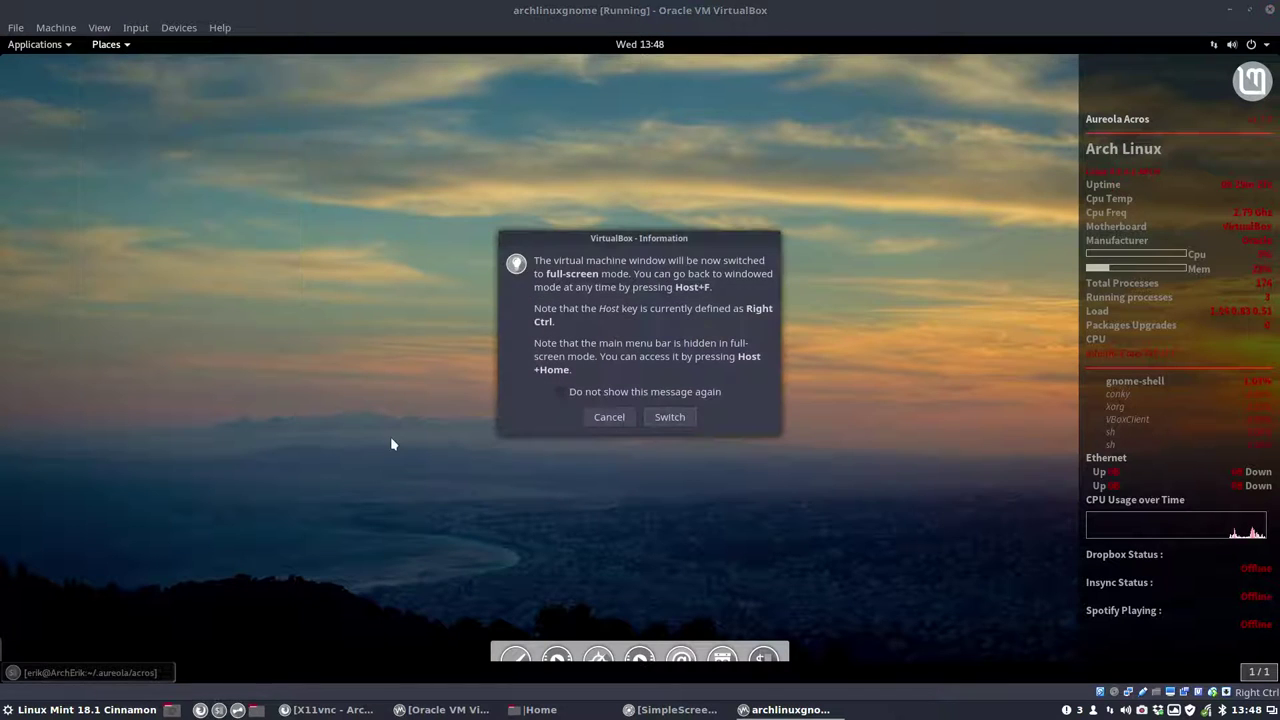
{"action": "left_click", "coordinate": [668, 417]}
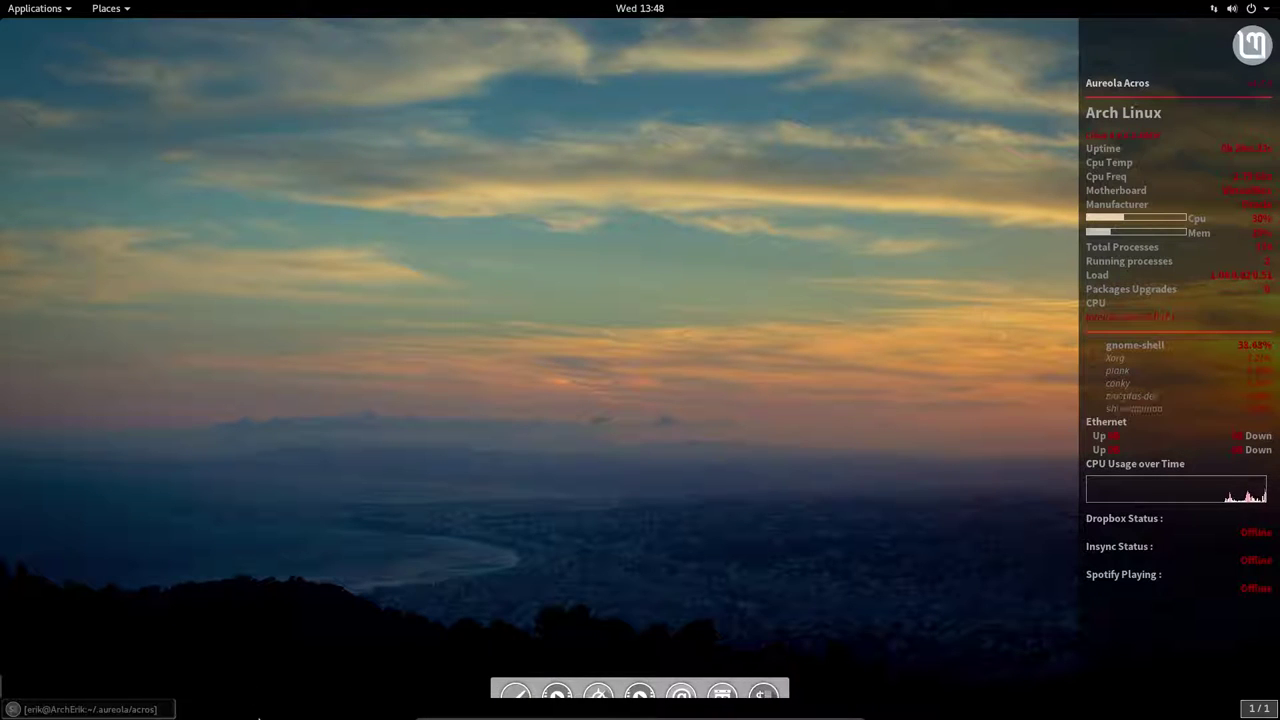
Browse the Applications menu, then reopen it and choose Activities Overview
{"action": "left_click", "coordinate": [34, 9]}
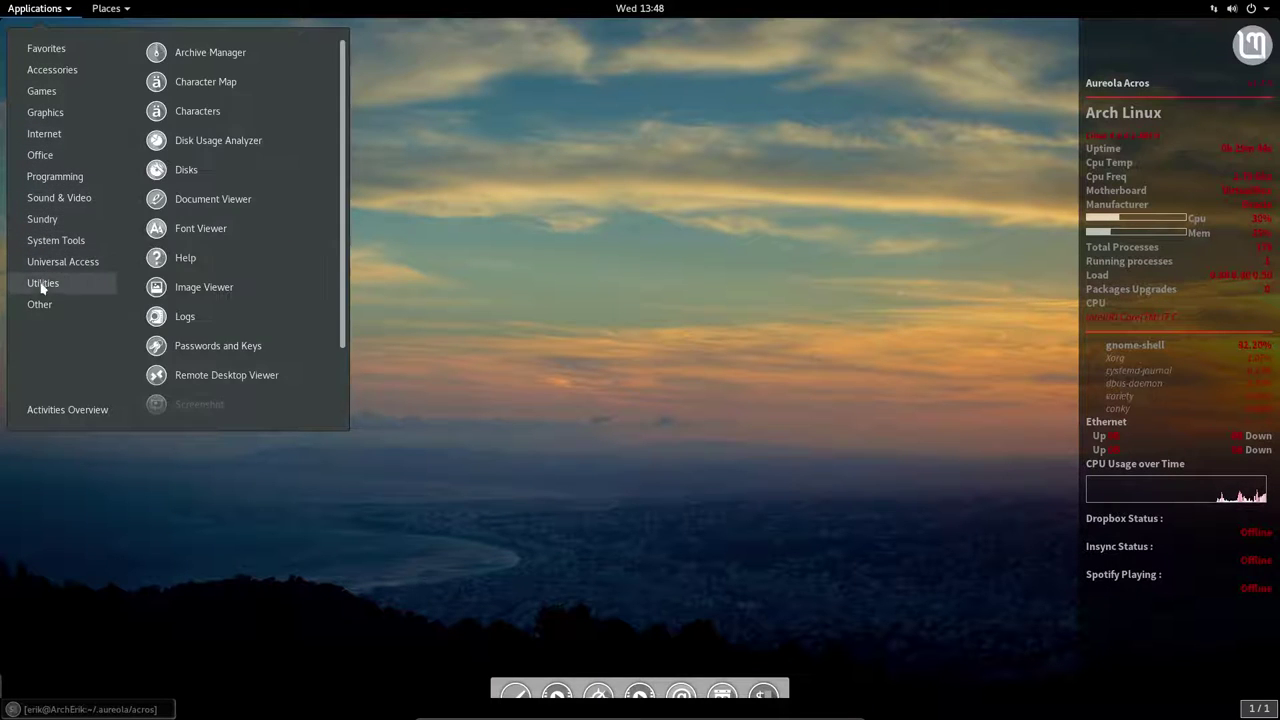
{"action": "left_click", "coordinate": [499, 321]}
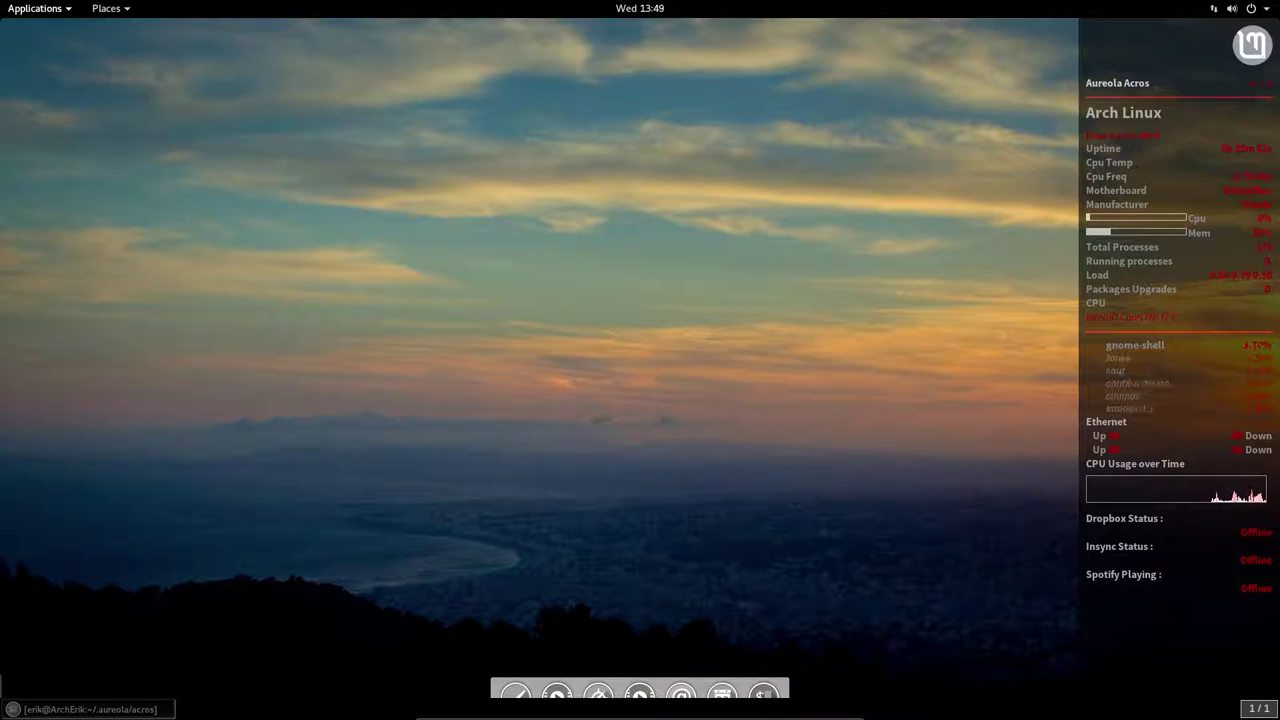
{"action": "left_click", "coordinate": [26, 12]}
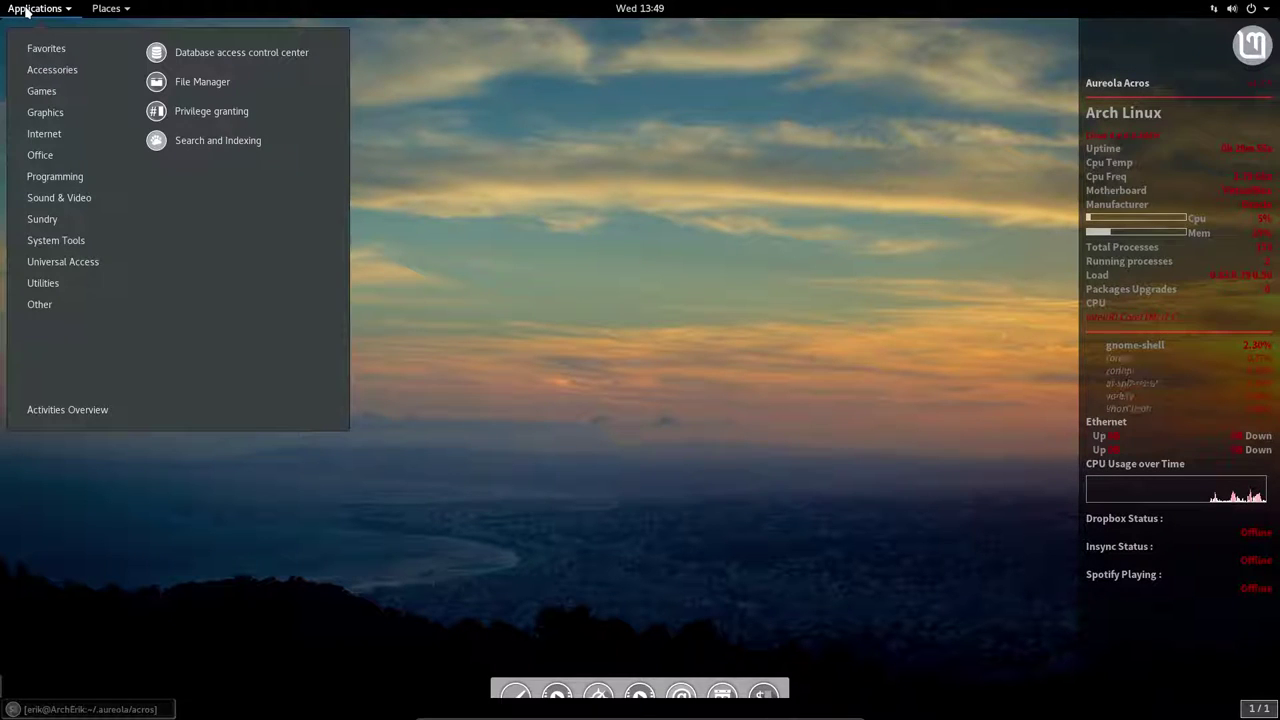
{"action": "left_click", "coordinate": [72, 412]}
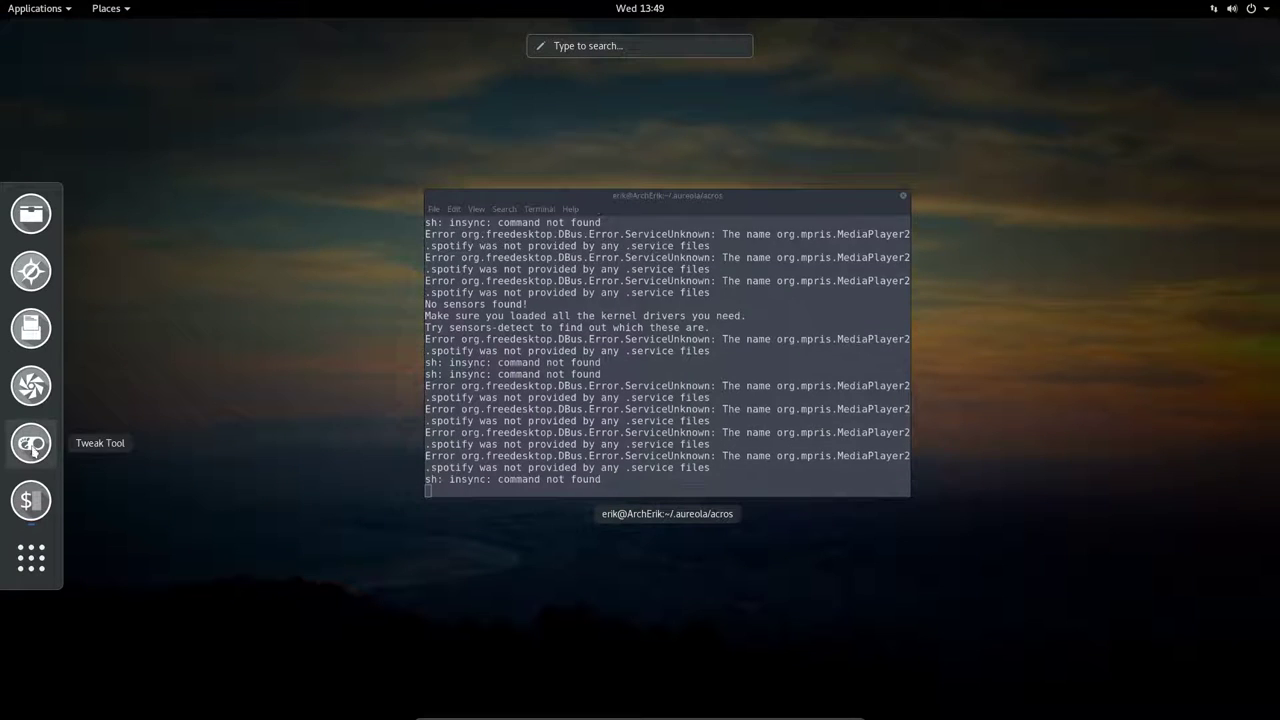
Switch off the Window list extension in Tweak Tool and close it
{"action": "left_click", "coordinate": [30, 443]}
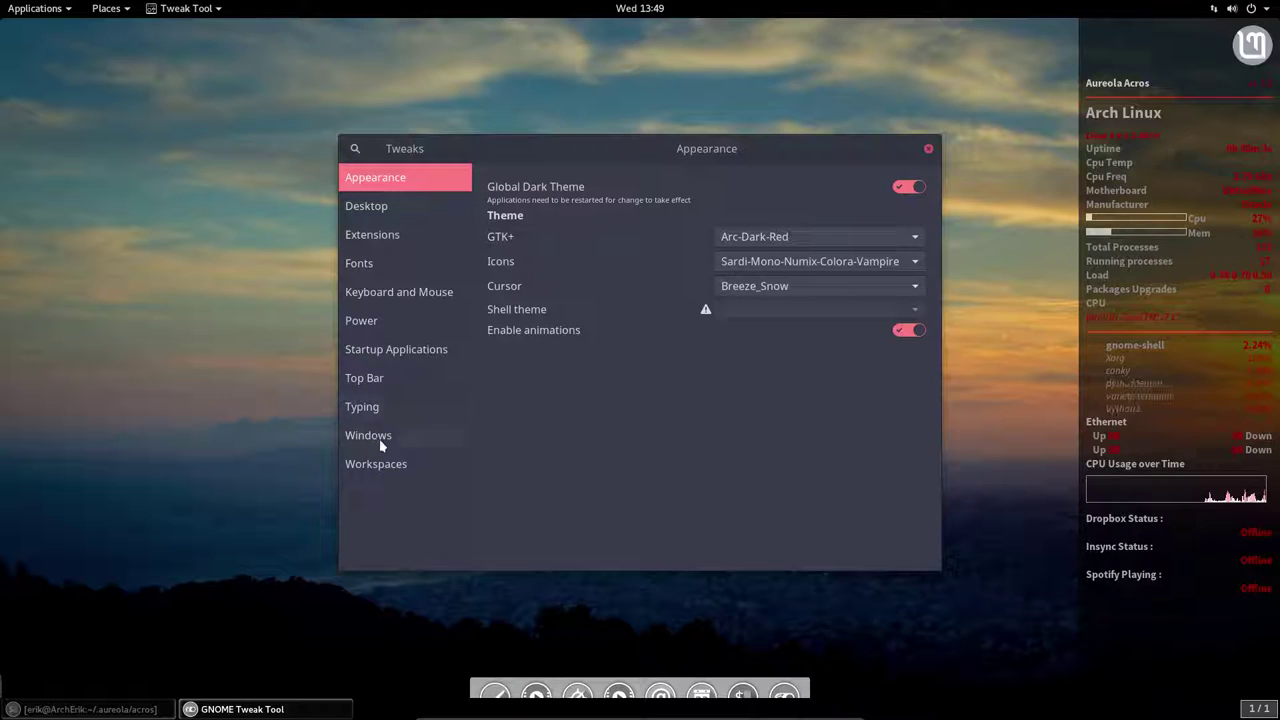
{"action": "left_click", "coordinate": [391, 240]}
{"action": "scroll", "coordinate": [648, 465], "scroll_direction": "down", "scroll_amount": 3}
{"action": "scroll", "coordinate": [648, 465], "scroll_direction": "down", "scroll_amount": 2}
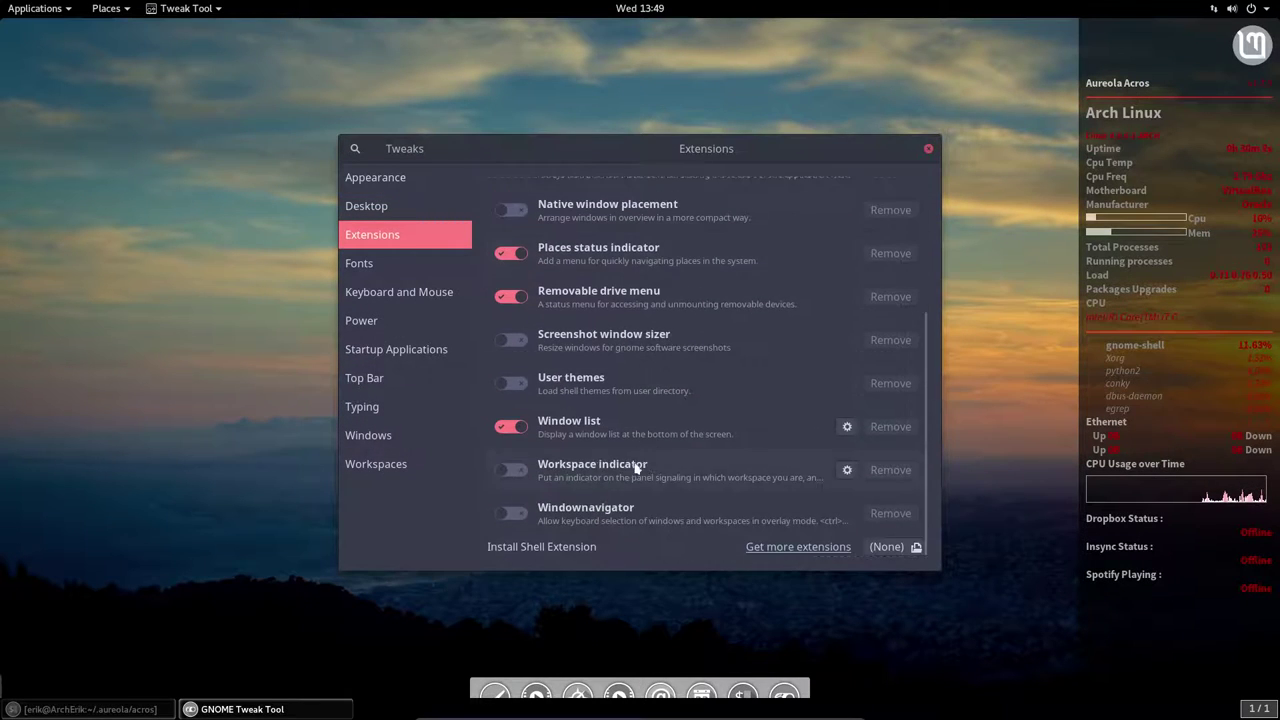
{"action": "left_click", "coordinate": [509, 430]}
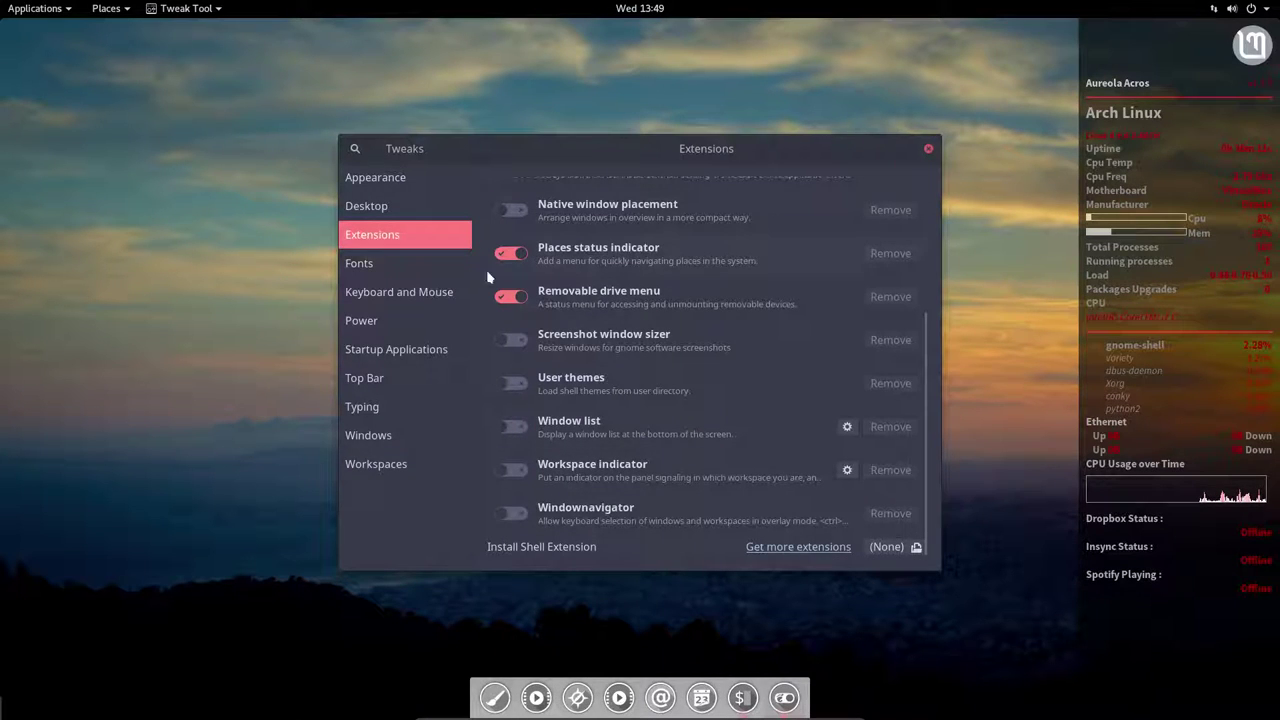
{"action": "left_click", "coordinate": [931, 150]}
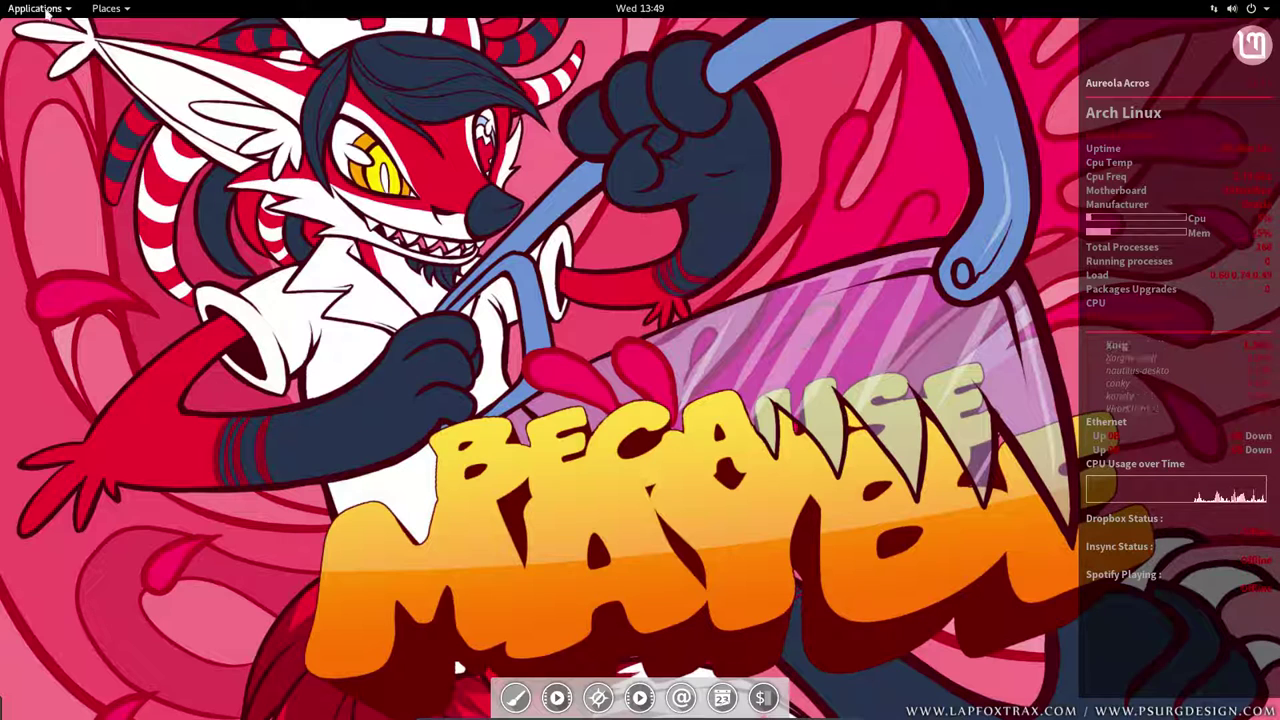
Open the ~/.config/conky folder from Places and unmaximise the Files window
{"action": "left_click", "coordinate": [108, 8]}
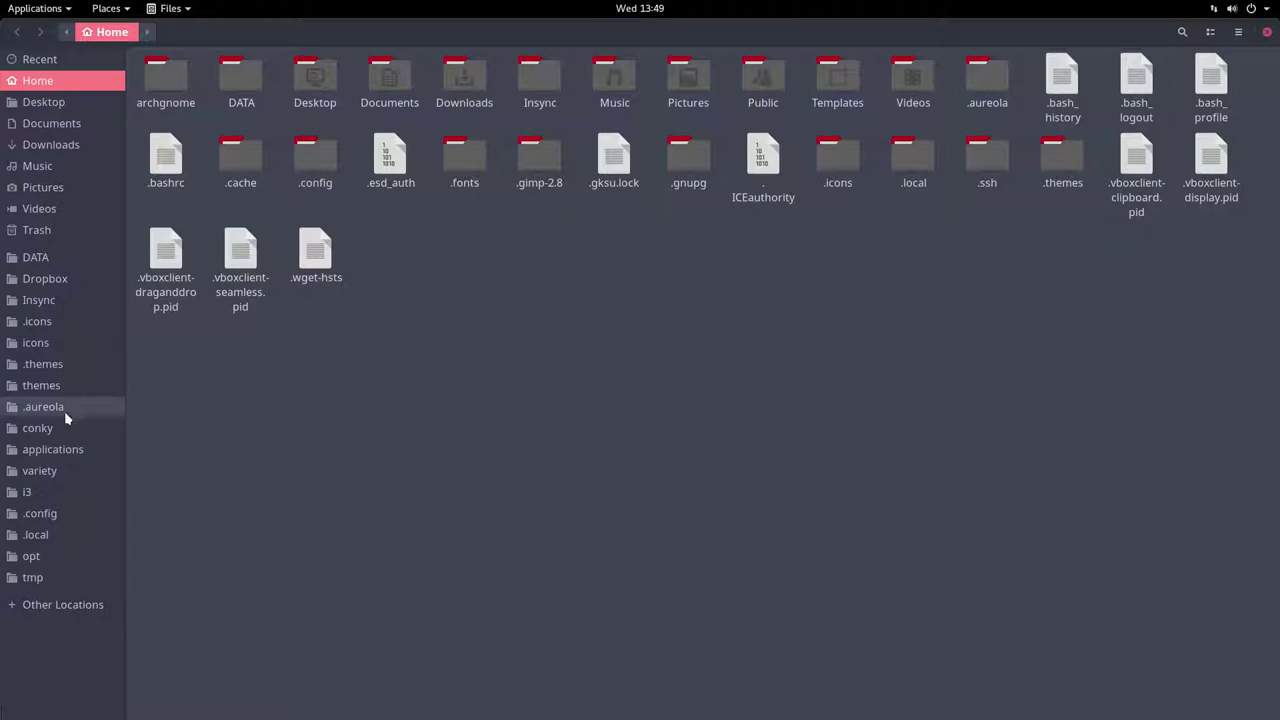
{"action": "left_click", "coordinate": [63, 428]}
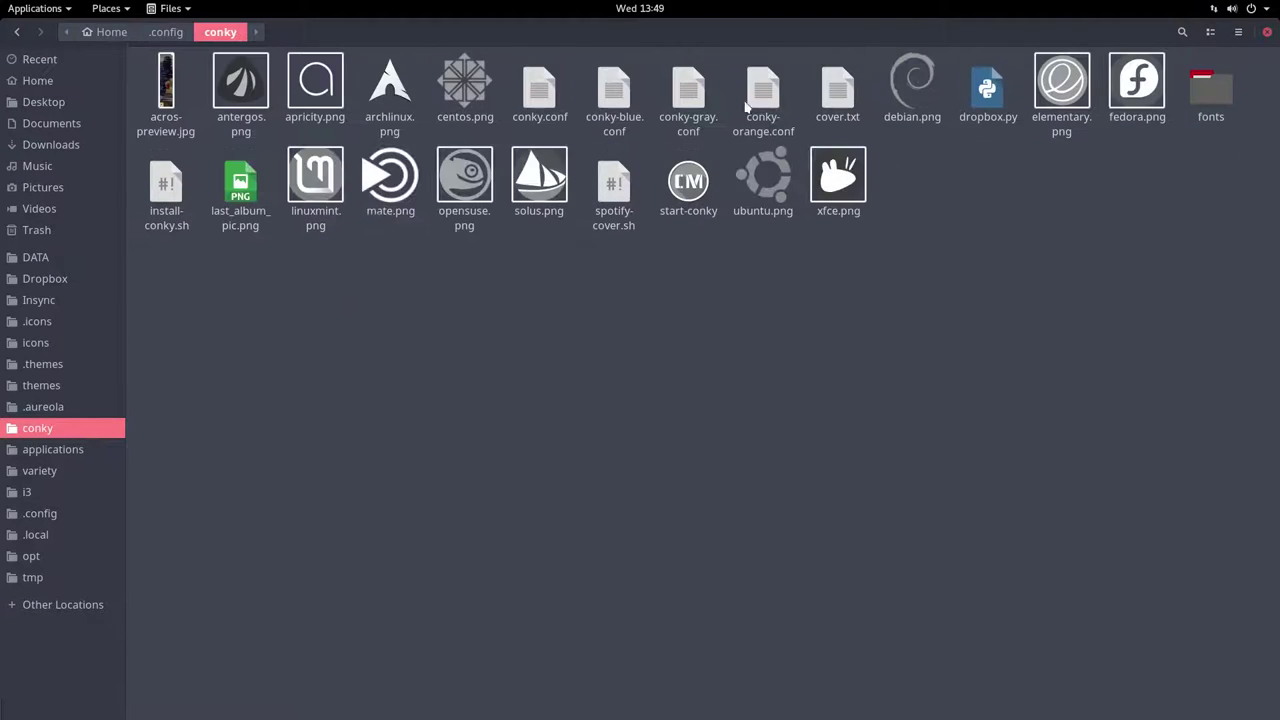
{"action": "left_click", "coordinate": [543, 92]}
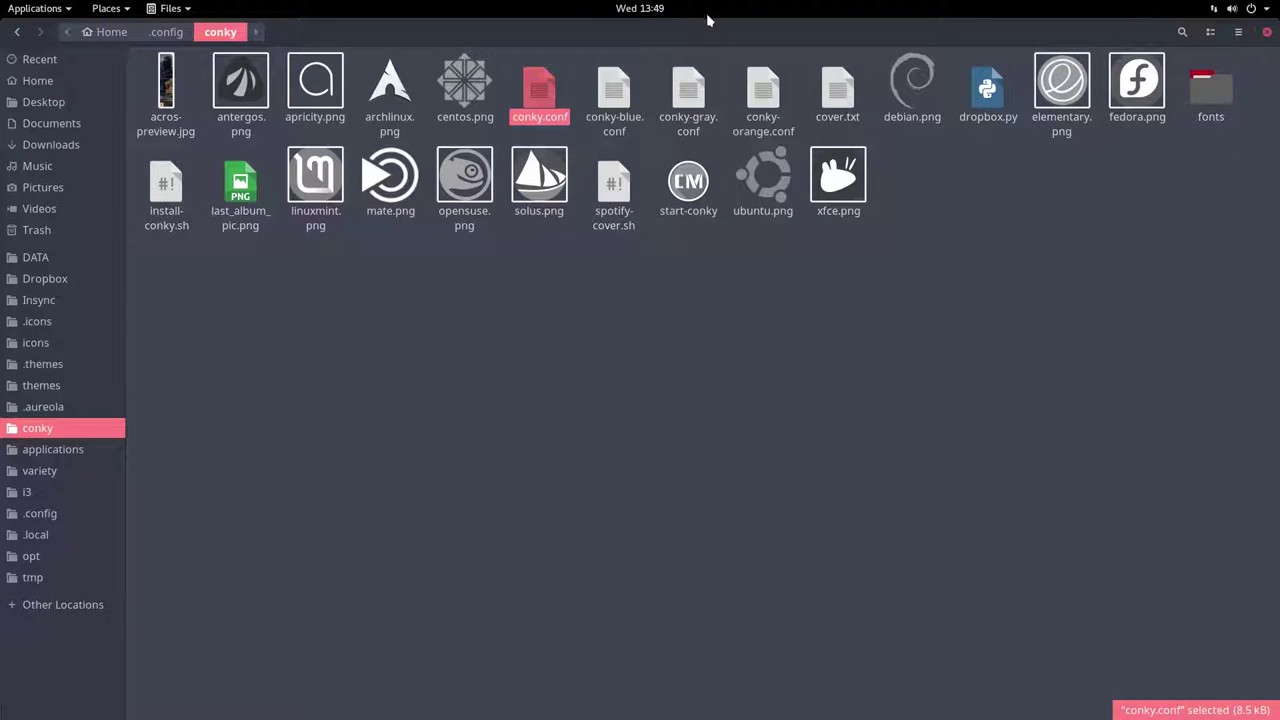
{"action": "left_click_drag", "start_coordinate": [653, 226], "coordinate": [543, 153]}
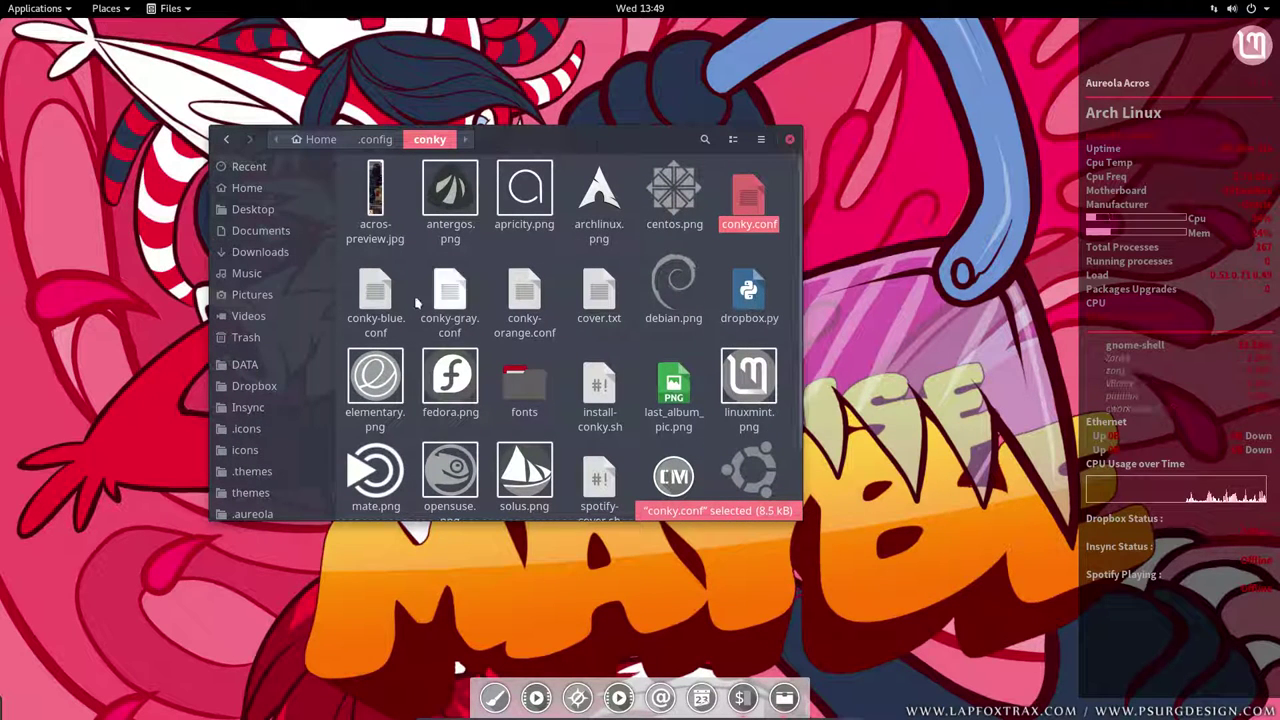
Select the colour variant configs, then open conky.conf in Text Editor and close it
{"action": "left_click", "coordinate": [450, 295]}
{"action": "left_click", "coordinate": [385, 298]}
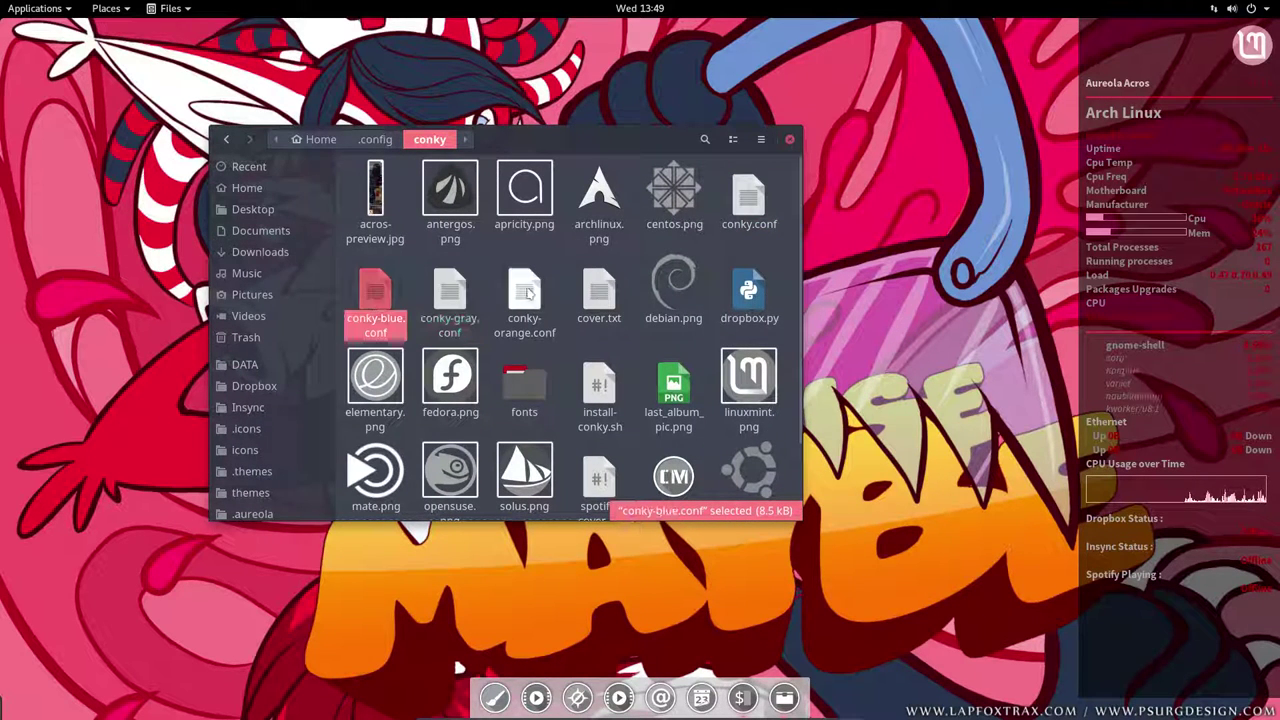
{"action": "left_click", "coordinate": [527, 293]}
{"action": "double_click", "coordinate": [750, 196]}
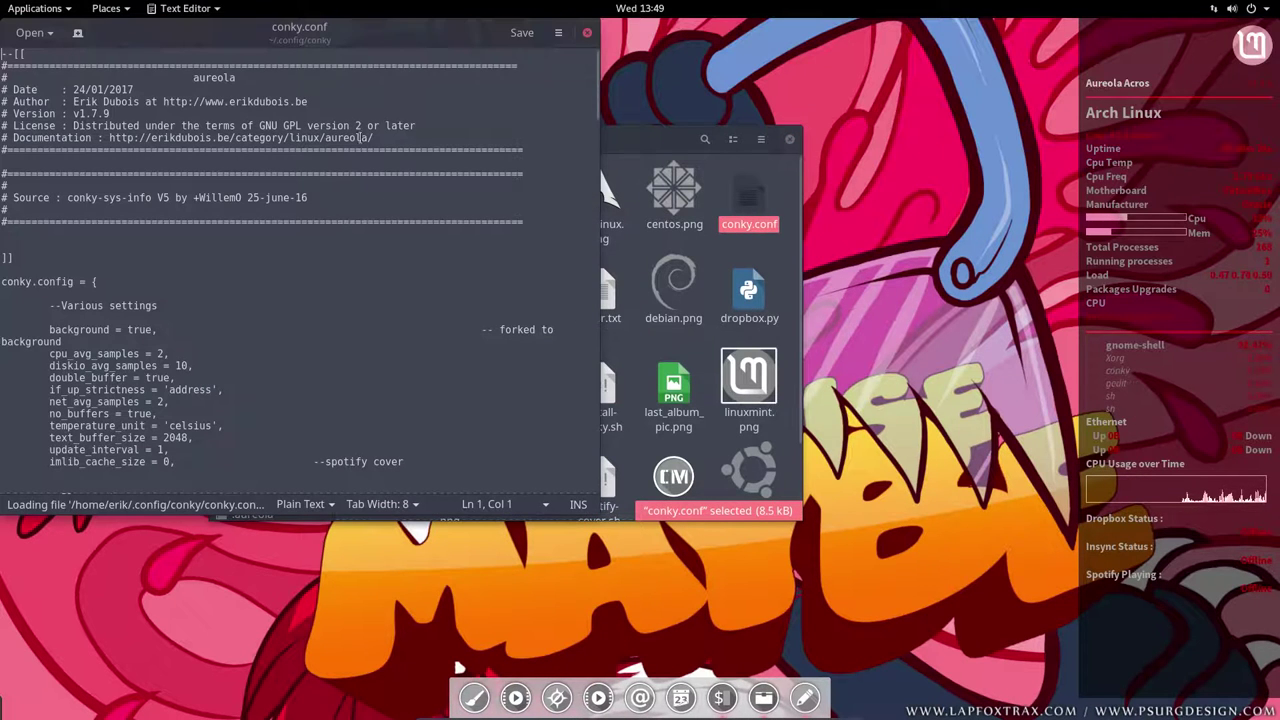
{"action": "left_click", "coordinate": [587, 32]}
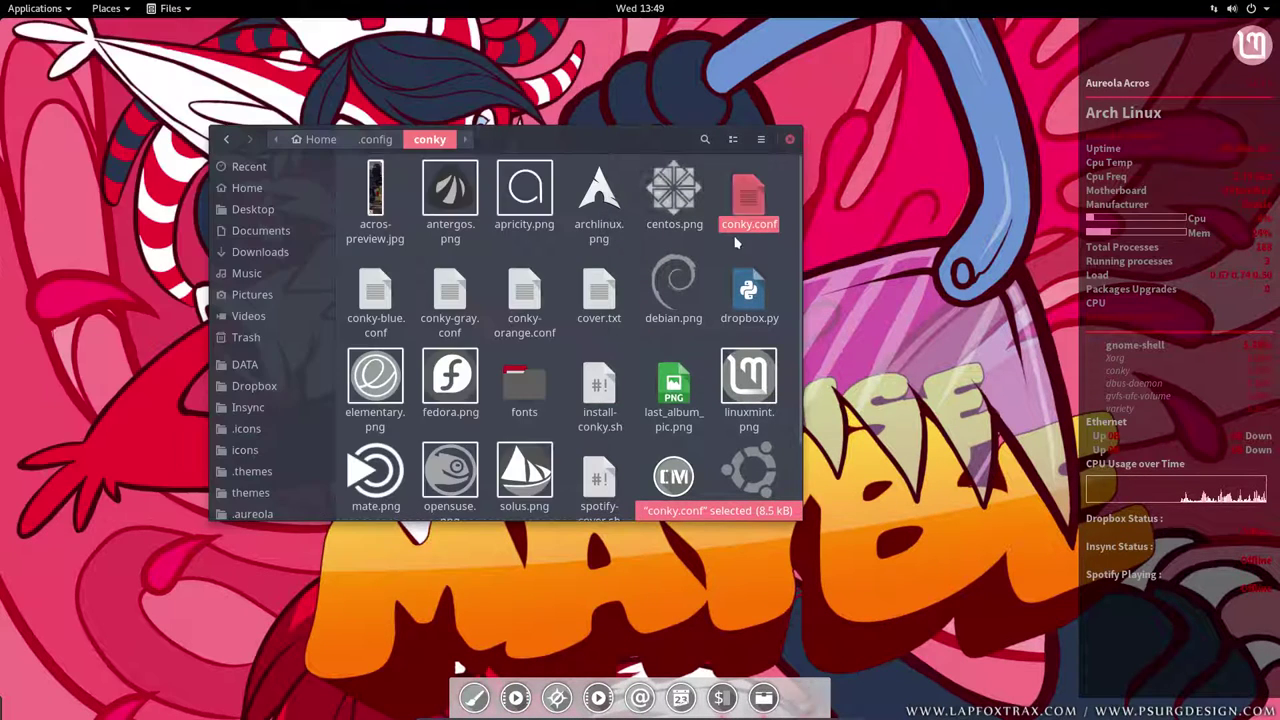
Open conky.conf with Sublime Text 3 Dev
{"action": "right_click", "coordinate": [748, 206]}
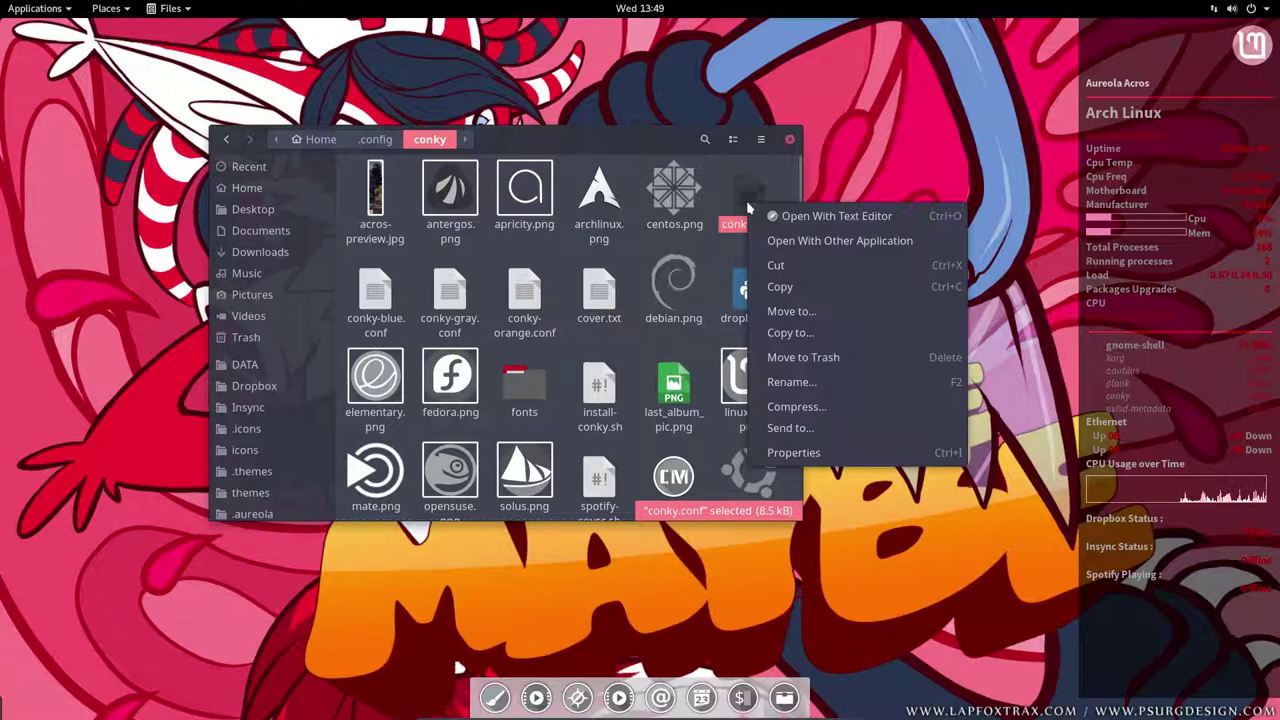
{"action": "left_click", "coordinate": [852, 242]}
{"action": "left_click", "coordinate": [459, 284]}
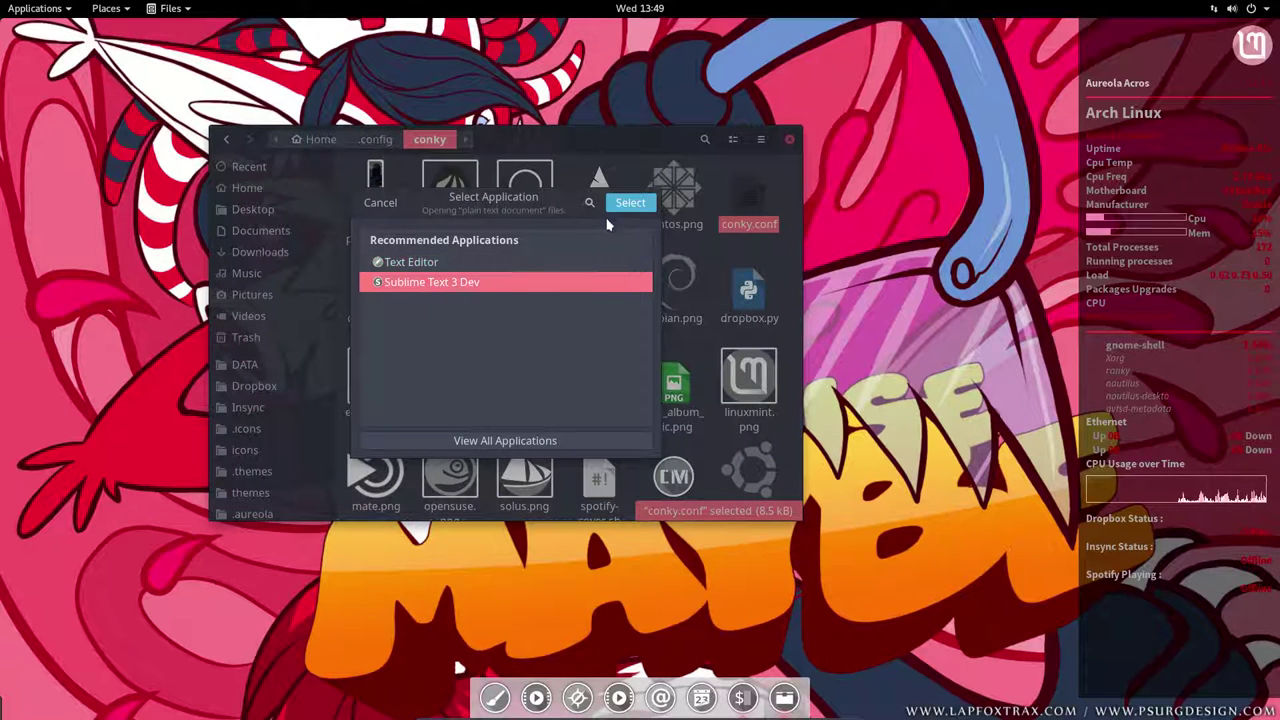
{"action": "left_click", "coordinate": [630, 202]}
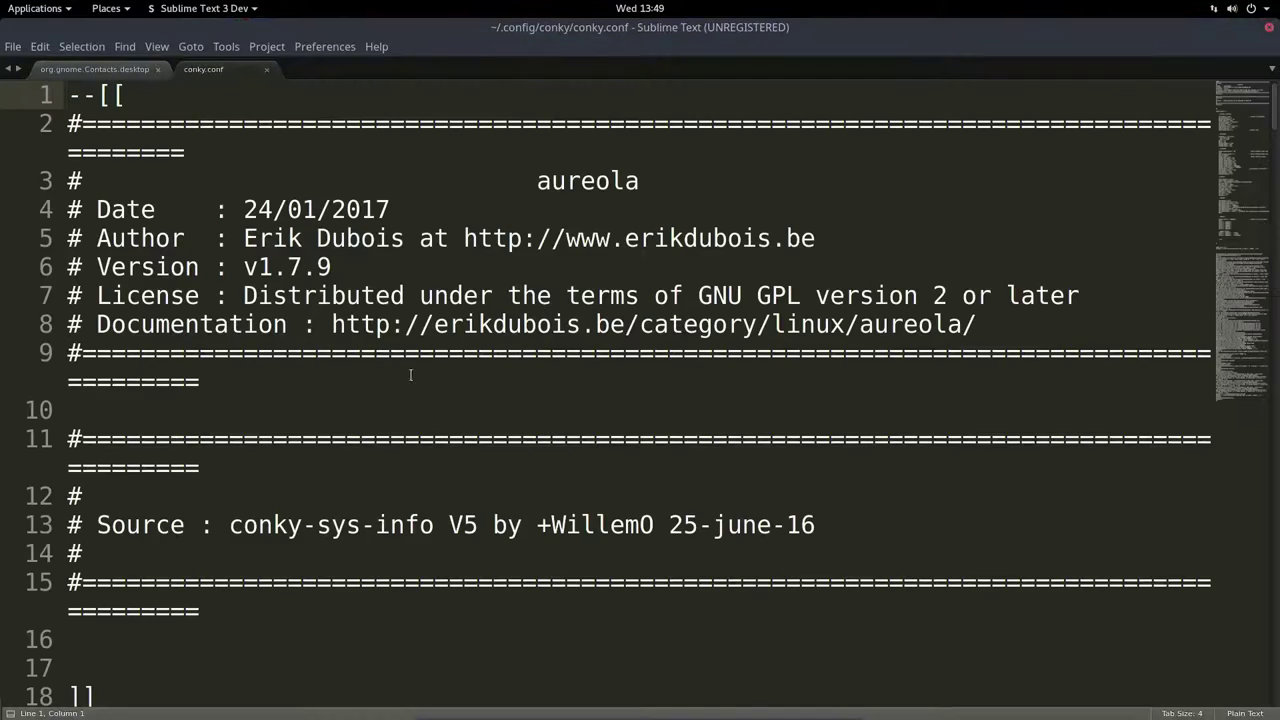
Replace 'linuxmint' with 'archlinux' in the logo image path, save conky.conf, and close Sublime Text
{"action": "scroll", "coordinate": [407, 405], "scroll_direction": "down", "scroll_amount": 20}
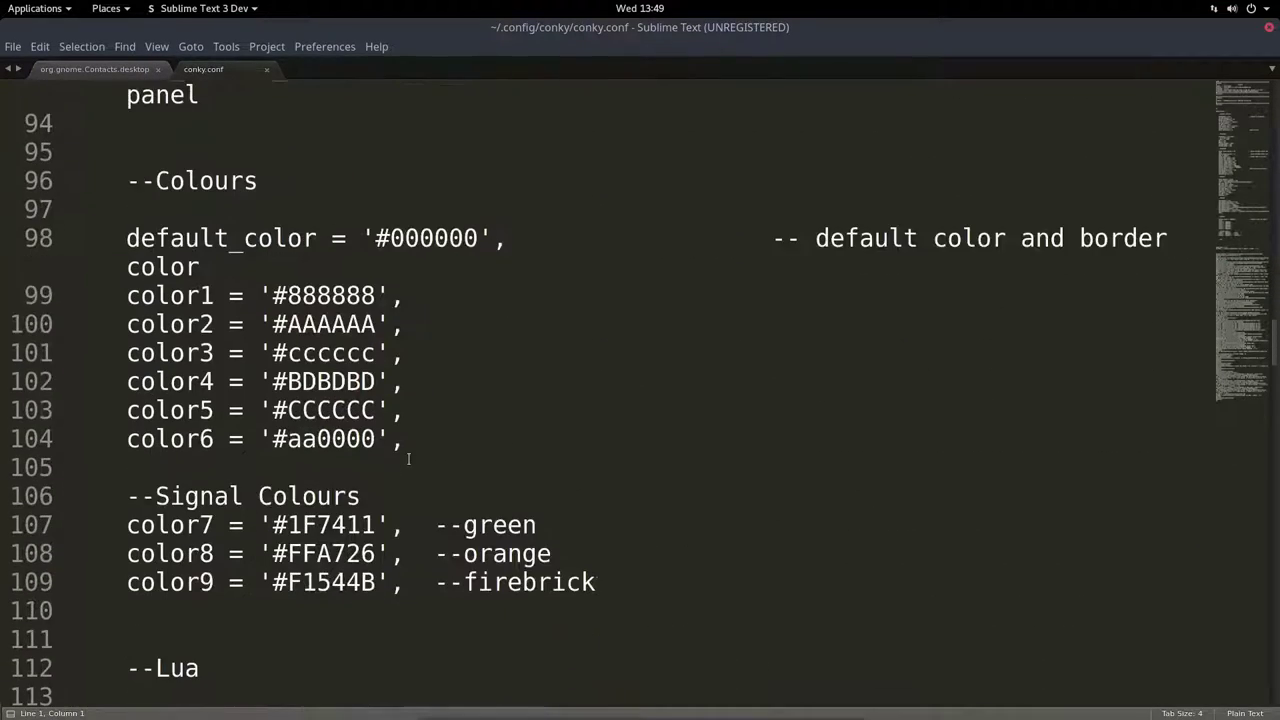
{"action": "scroll", "coordinate": [408, 459], "scroll_direction": "up", "scroll_amount": 3}
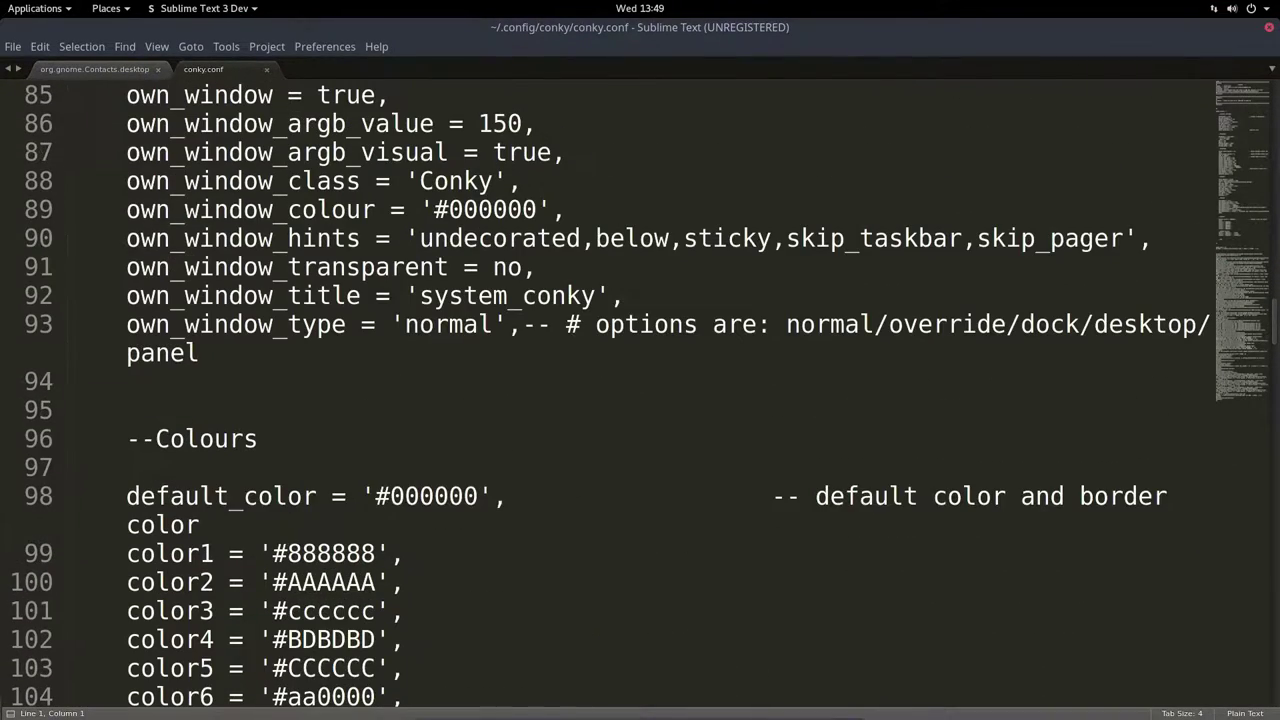
{"action": "scroll", "coordinate": [528, 374], "scroll_direction": "down", "scroll_amount": 8}
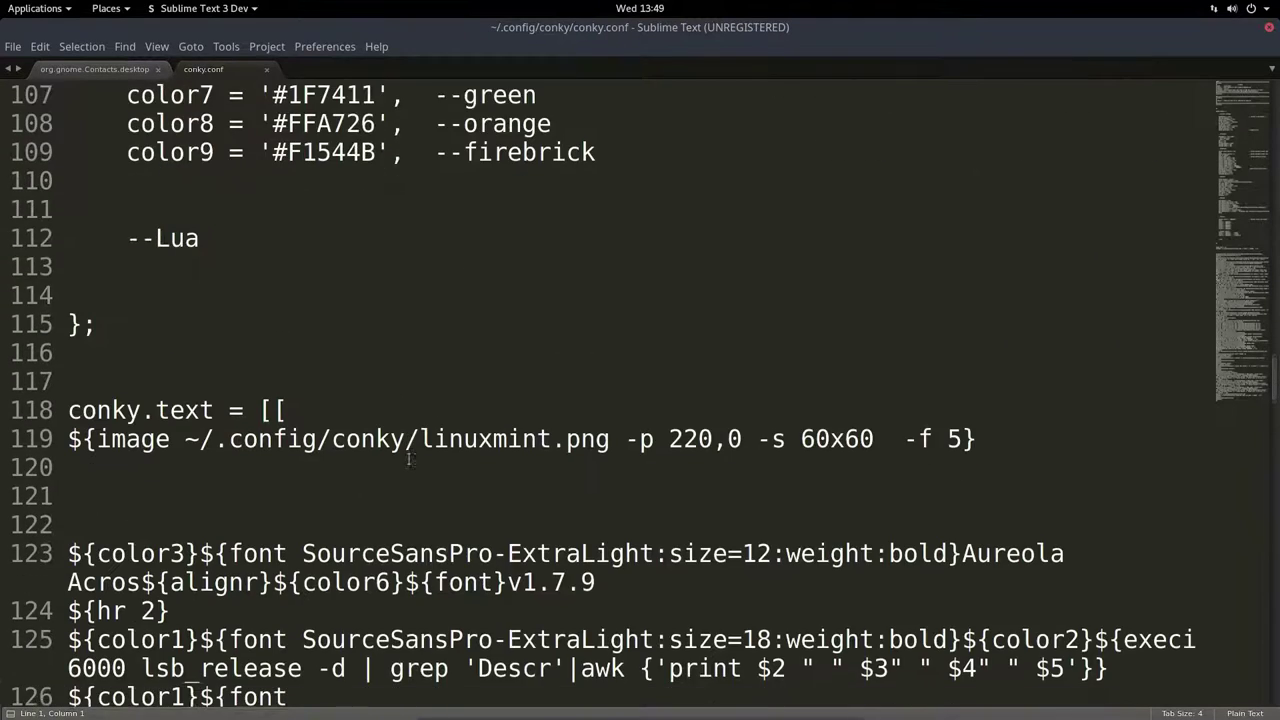
{"action": "double_click", "coordinate": [513, 353]}
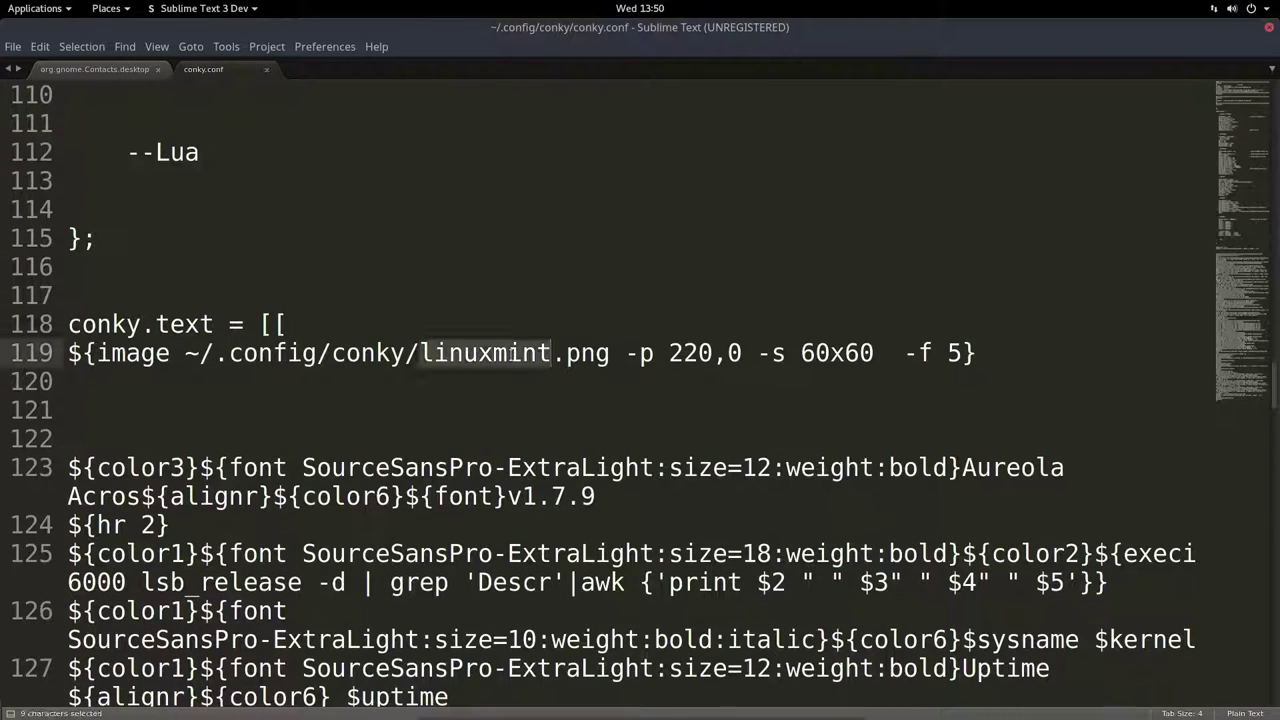
{"action": "type", "text": "archlinux"}
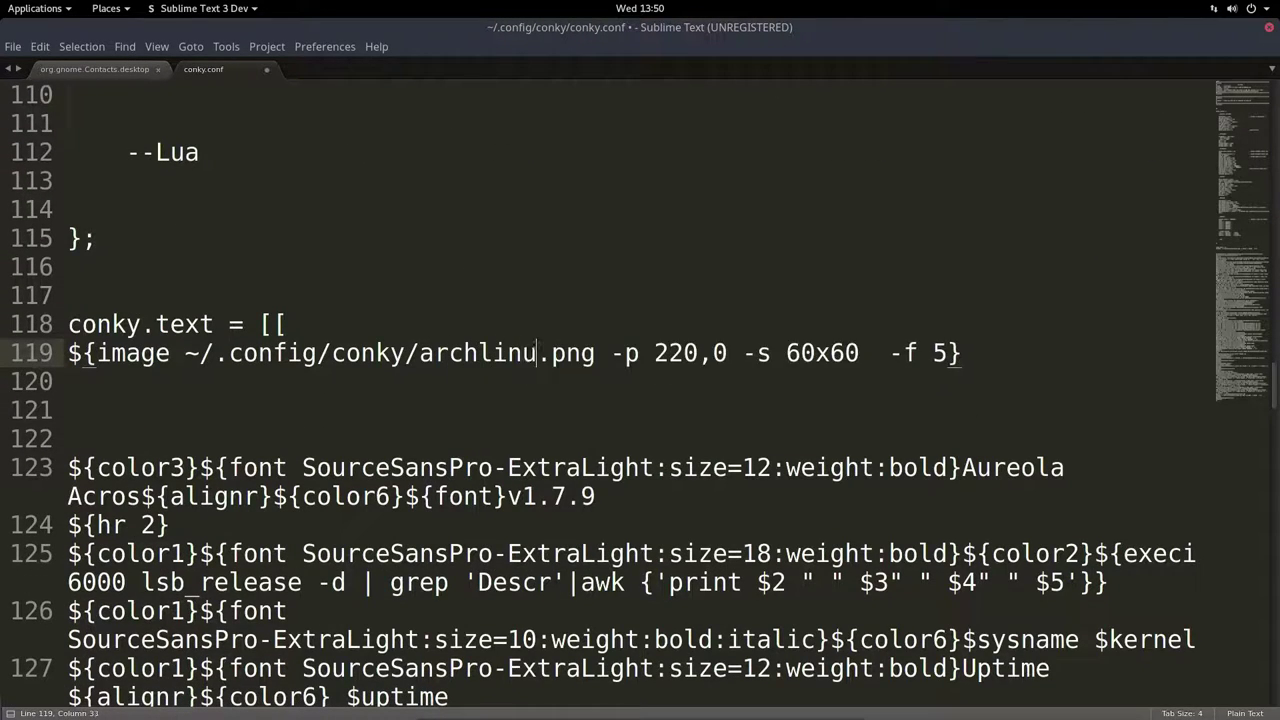
{"action": "key", "text": "ctrl+s"}
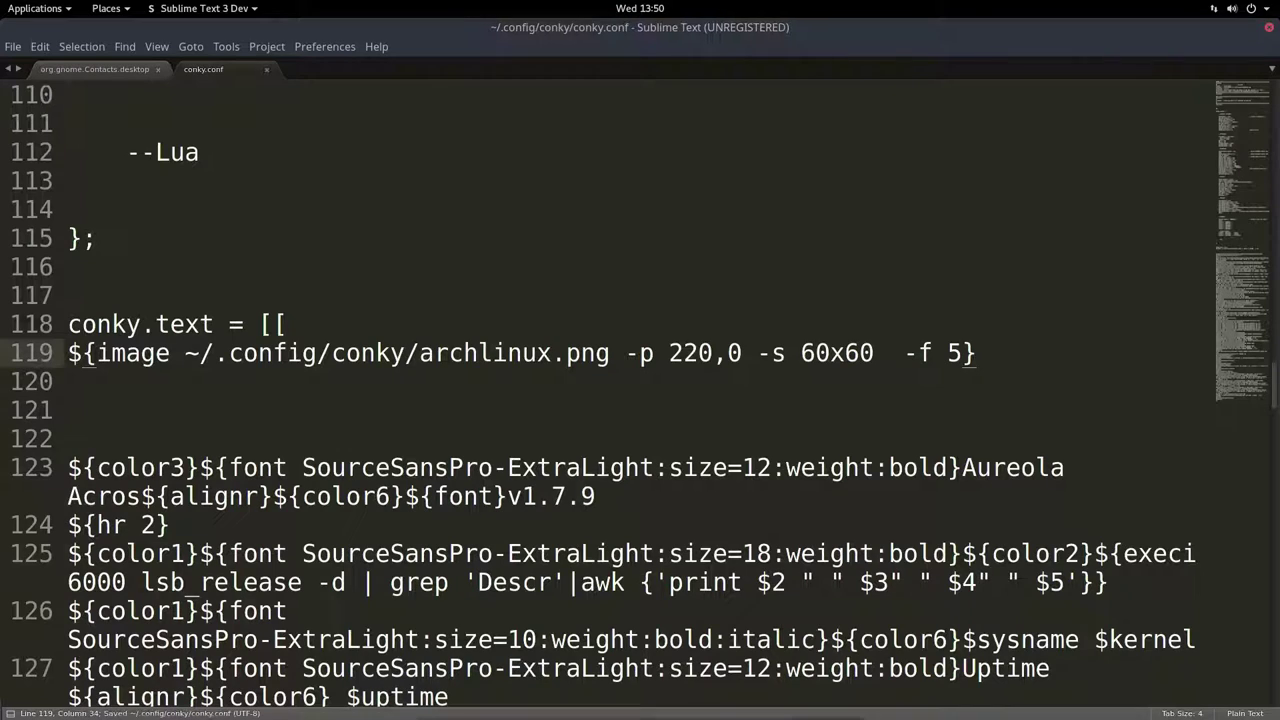
{"action": "left_click", "coordinate": [1268, 31]}
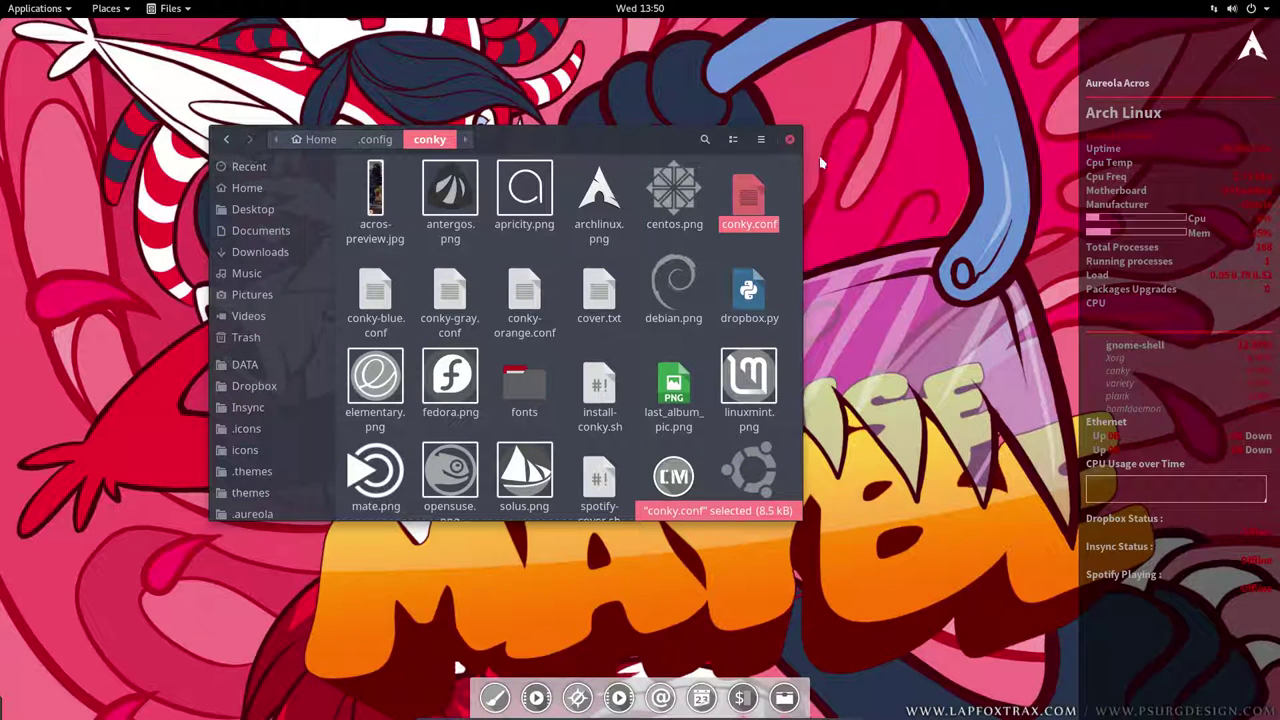
Close the Files window and trash four Variety wallpapers until a portrait wallpaper appears
{"action": "left_click", "coordinate": [789, 140]}
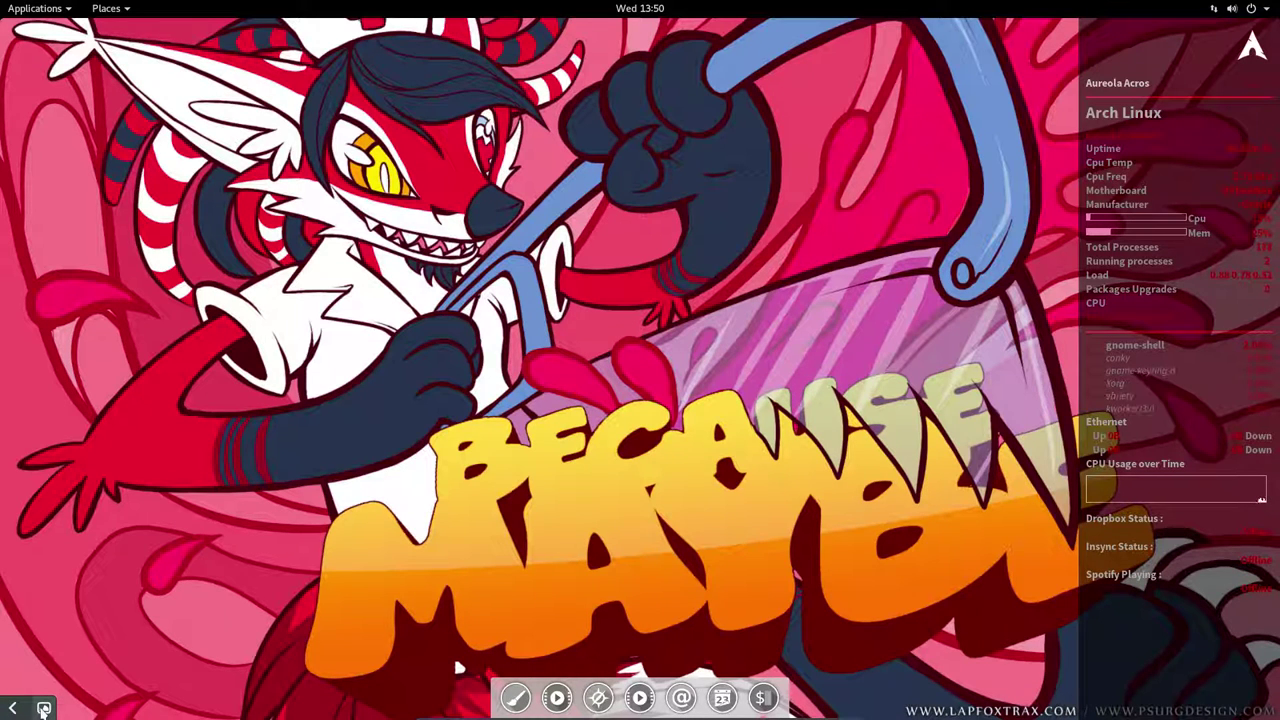
{"action": "left_click", "coordinate": [43, 708]}
{"action": "left_click", "coordinate": [93, 488]}
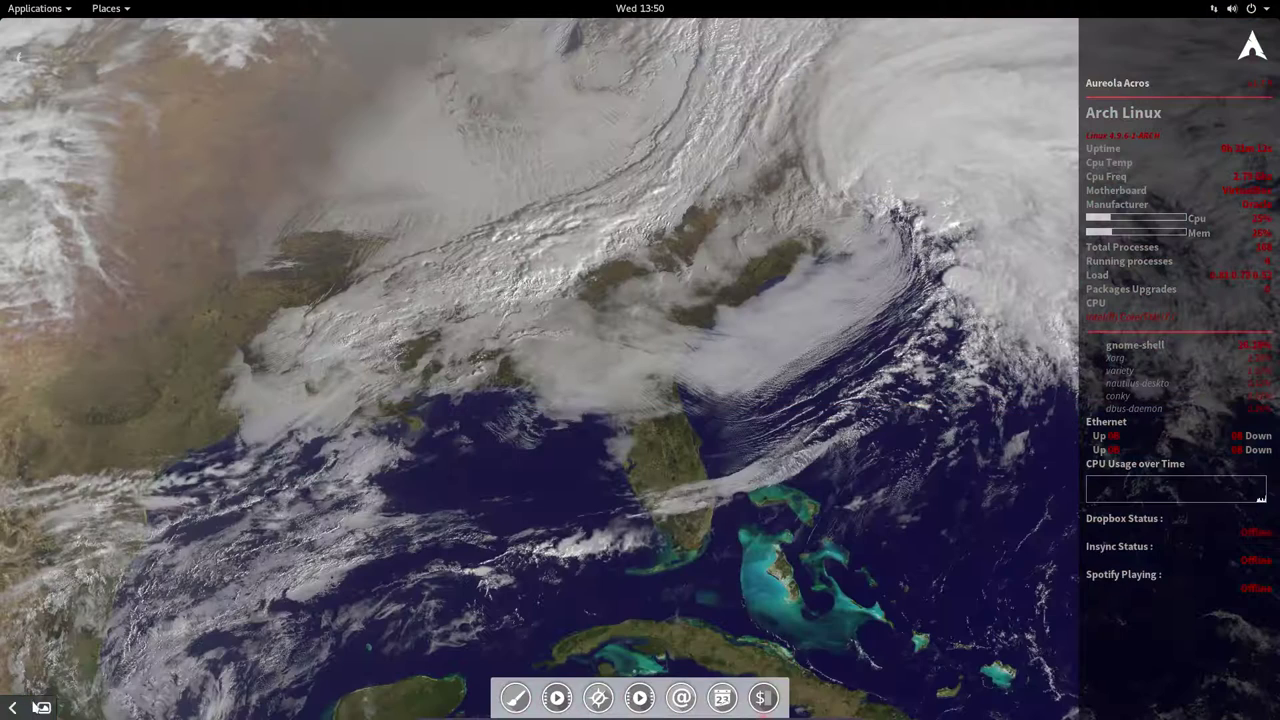
{"action": "left_click", "coordinate": [44, 708]}
{"action": "left_click", "coordinate": [97, 488]}
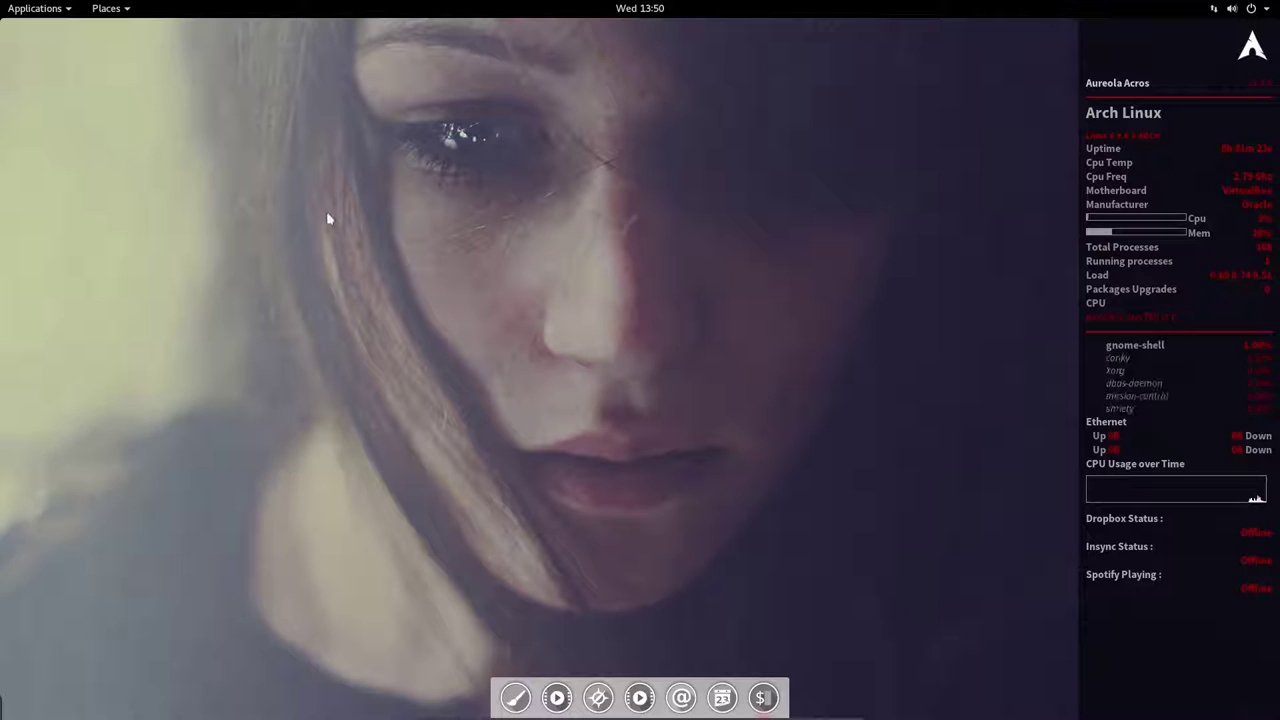
Close the leftover terminal window from the Activities overview
{"action": "left_click", "coordinate": [46, 7]}
{"action": "mouse_move", "coordinate": [108, 158]}
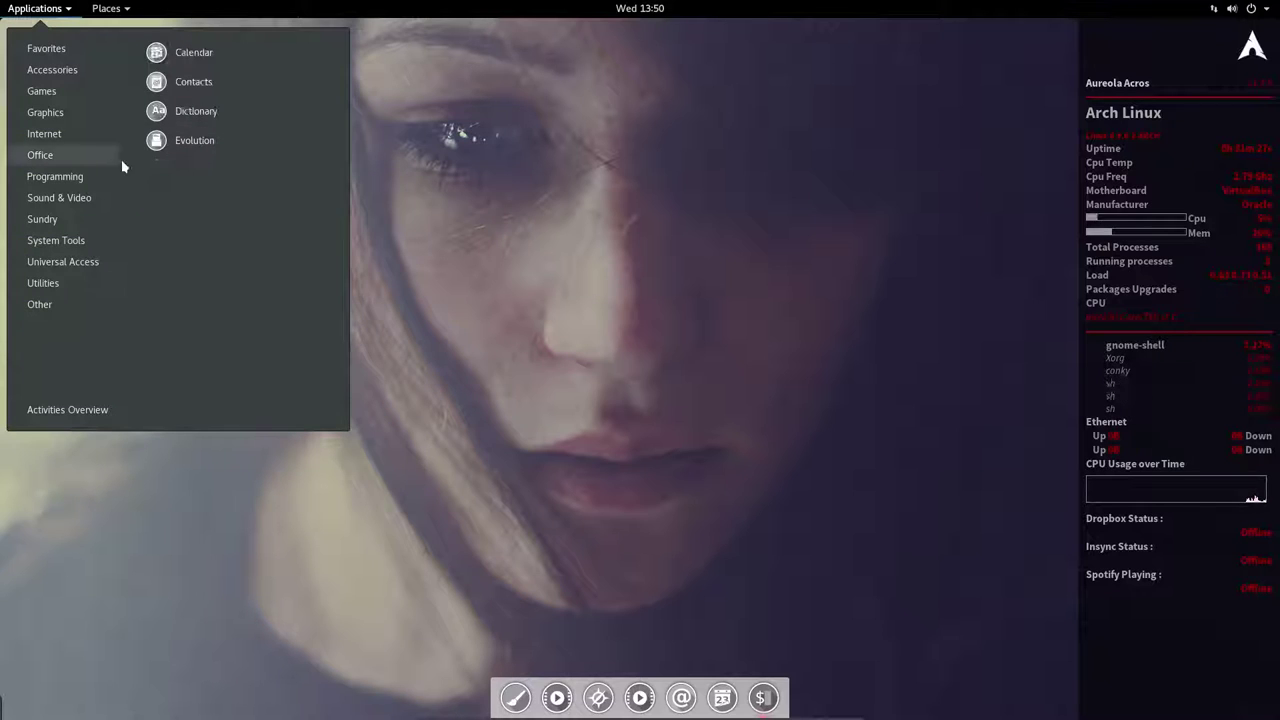
{"action": "mouse_move", "coordinate": [28, 43]}
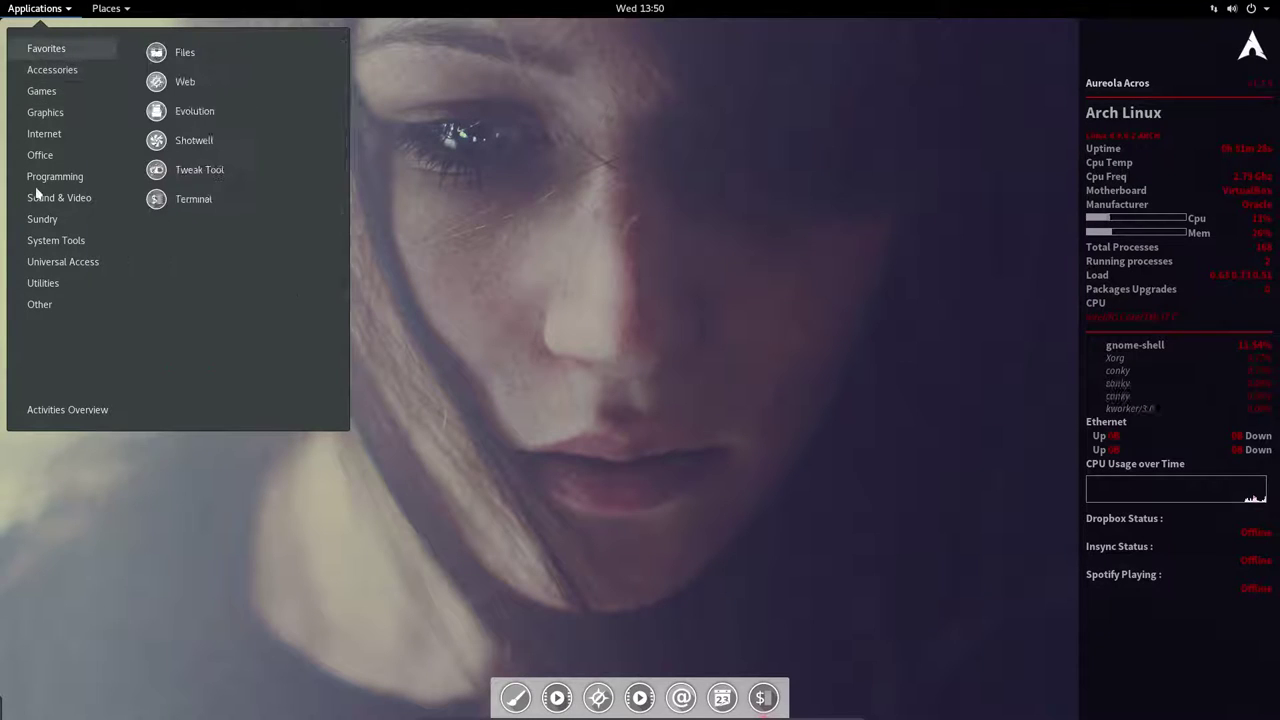
{"action": "left_click", "coordinate": [78, 411]}
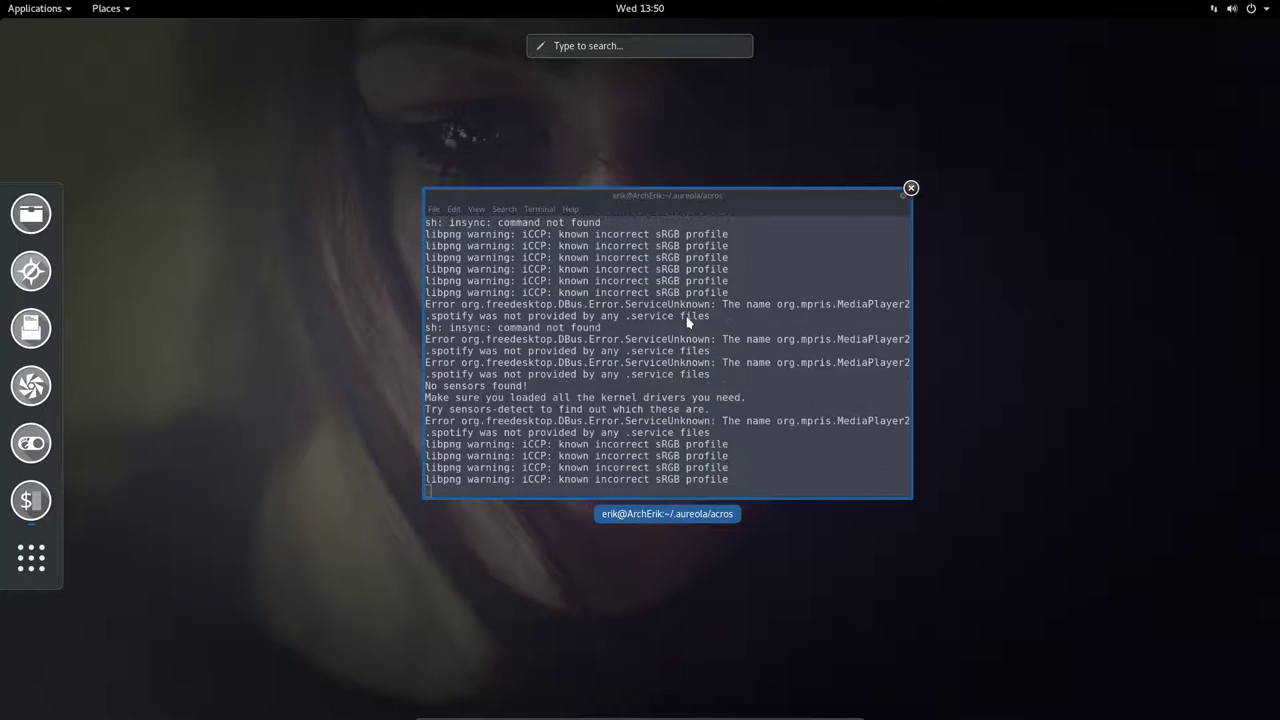
{"action": "left_click", "coordinate": [910, 189]}
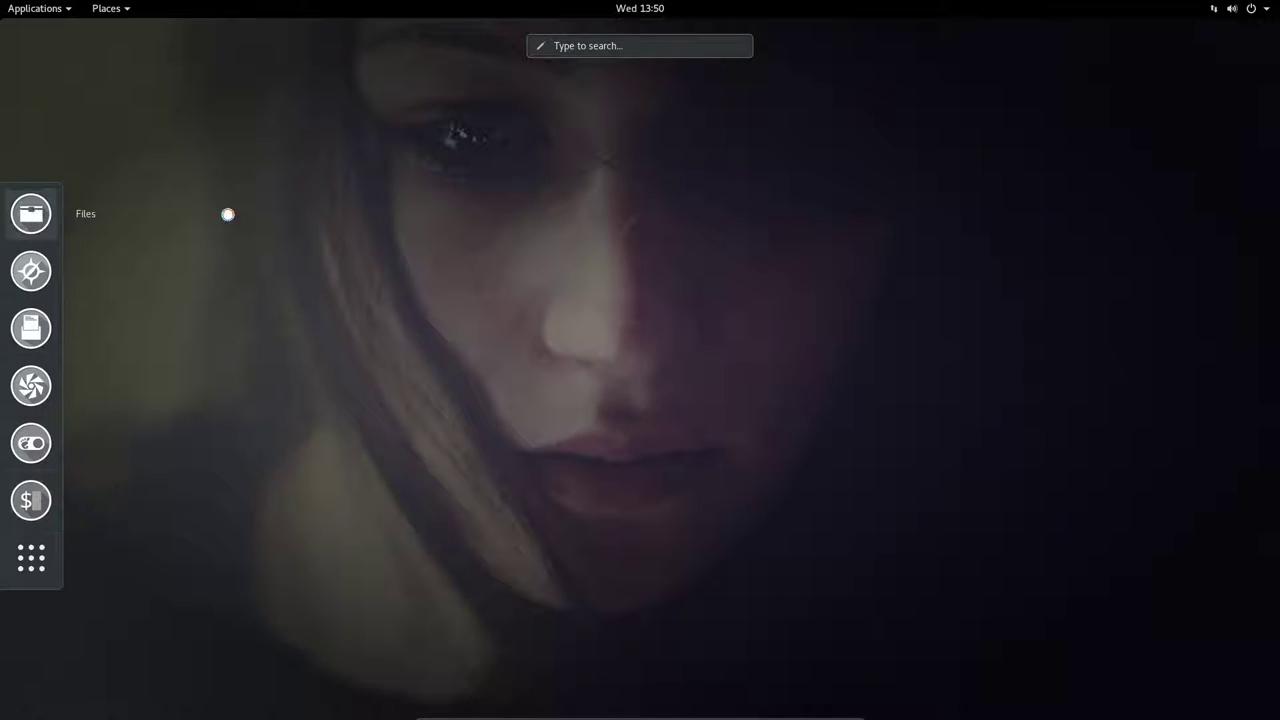
In Files, move the archgnome folder into DATA and open DATA > archgnome > installation
{"action": "left_click", "coordinate": [31, 271]}
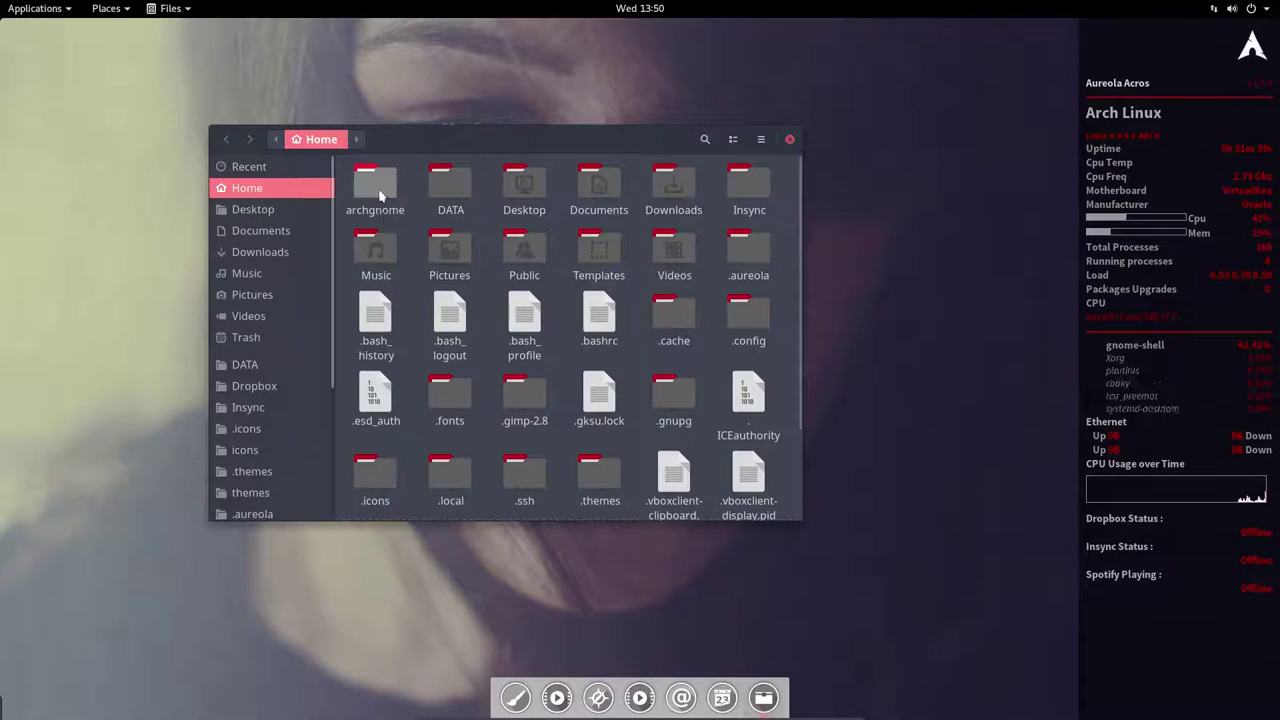
{"action": "left_click", "coordinate": [399, 192]}
{"action": "left_click_drag", "start_coordinate": [401, 192], "coordinate": [450, 190]}
{"action": "double_click", "coordinate": [385, 188]}
{"action": "double_click", "coordinate": [385, 188]}
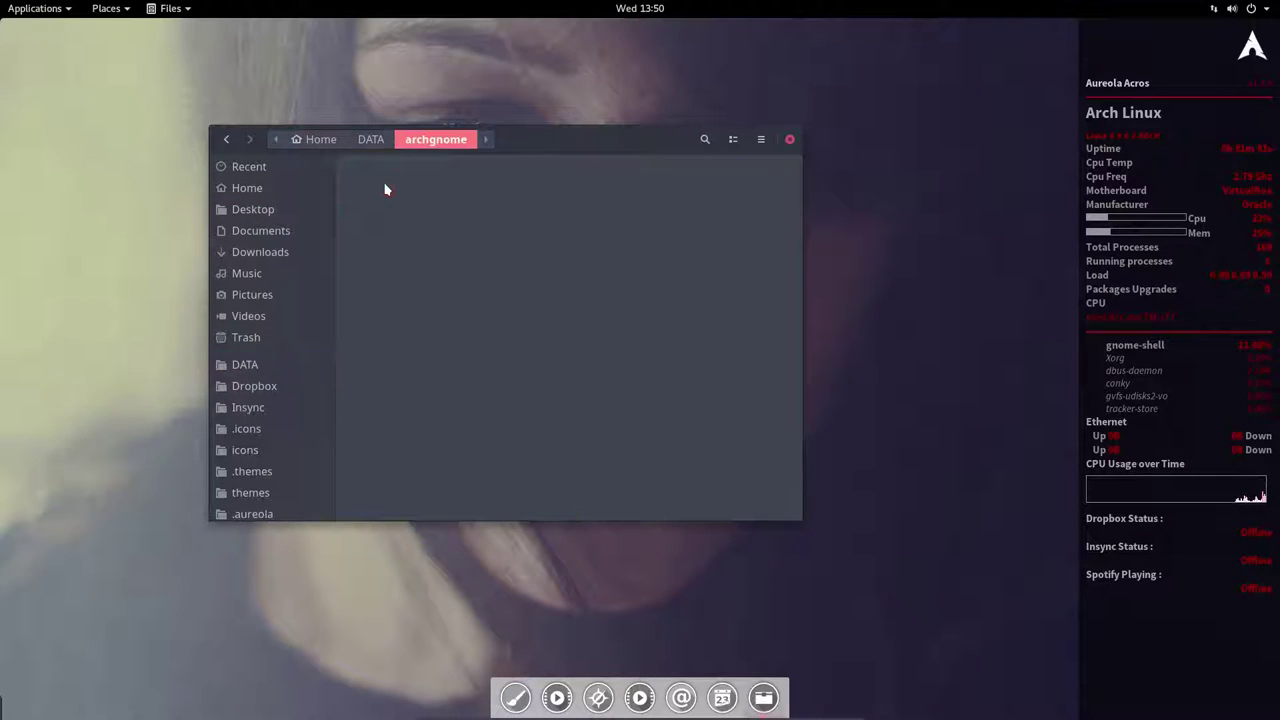
{"action": "double_click", "coordinate": [445, 200]}
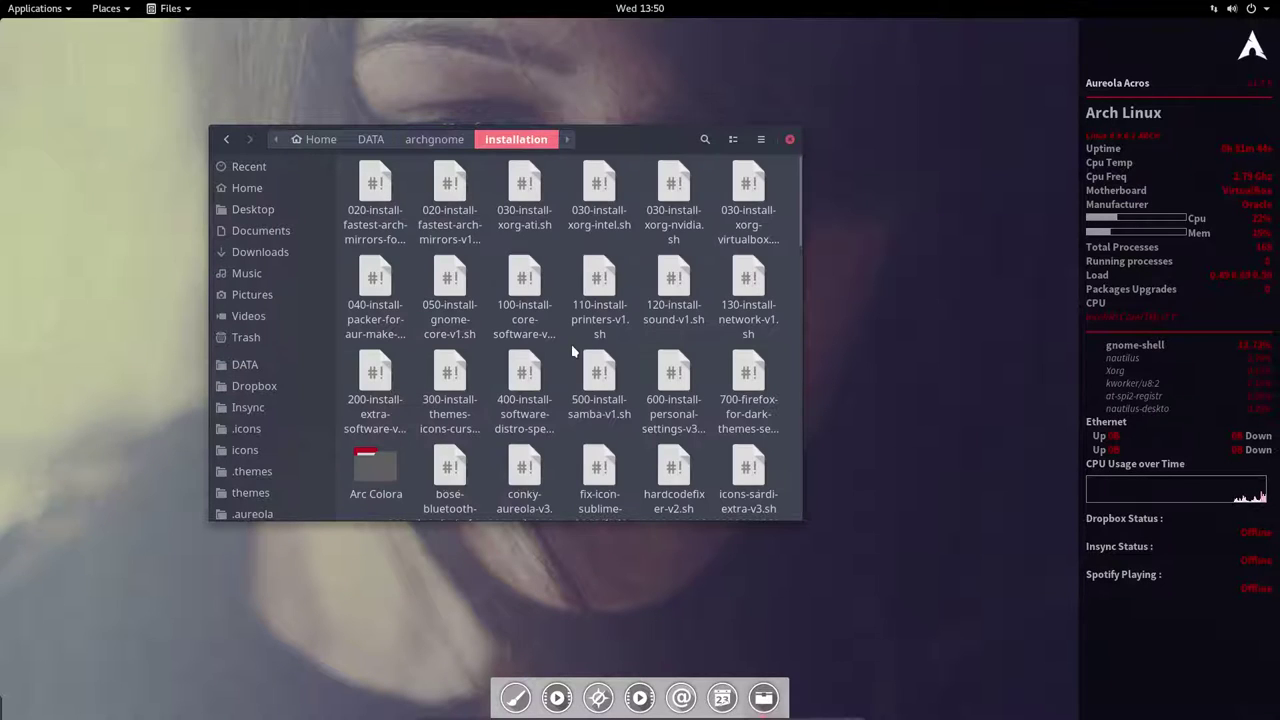
Open the install-gnome-terminal-transparency-v1.sh script
{"action": "scroll", "coordinate": [592, 442], "scroll_direction": "down", "scroll_amount": 5}
{"action": "scroll", "coordinate": [592, 442], "scroll_direction": "down", "scroll_amount": 2}
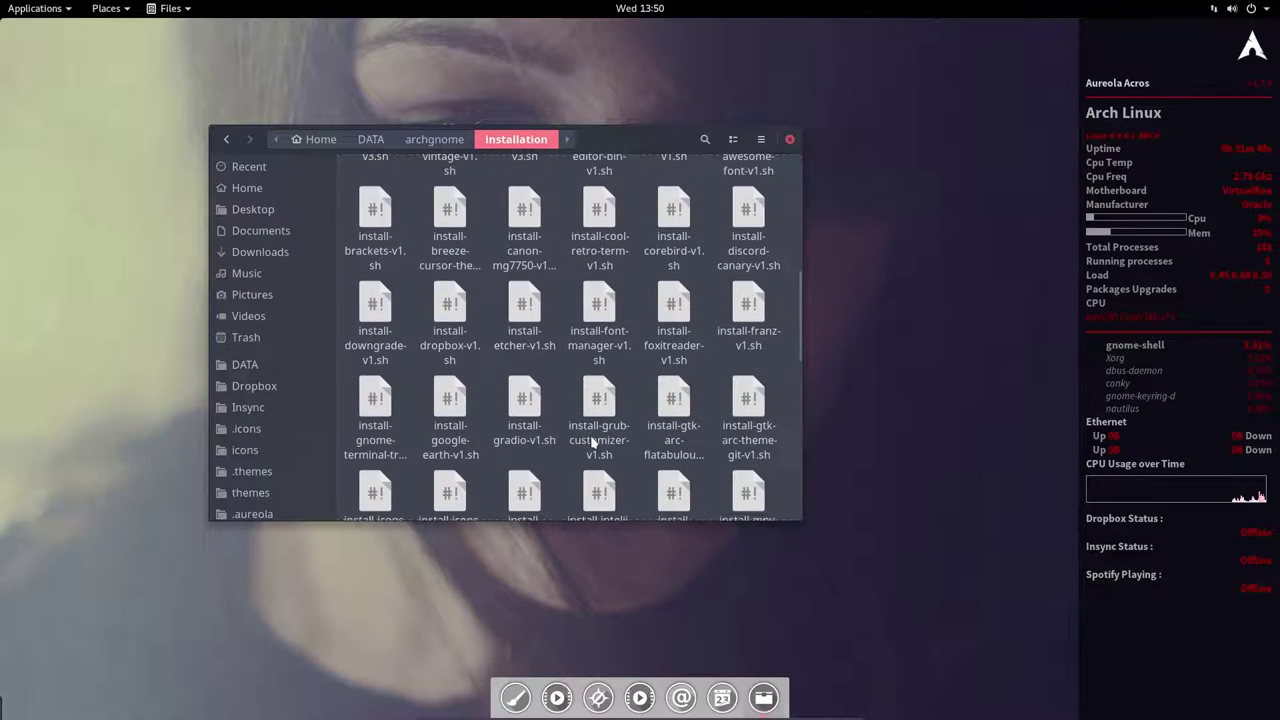
{"action": "left_click", "coordinate": [520, 403]}
{"action": "double_click", "coordinate": [375, 400]}
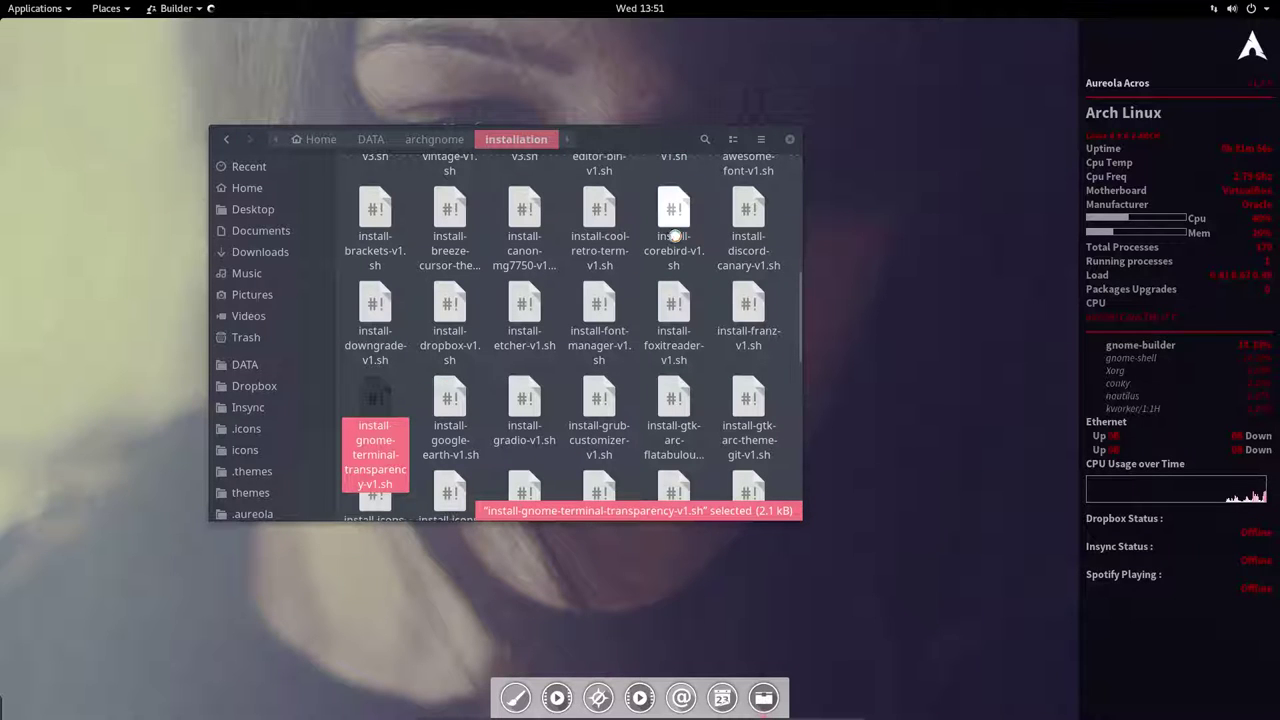
Open a terminal in the installation folder and close the GNOME Builder window
{"action": "right_click", "coordinate": [560, 297]}
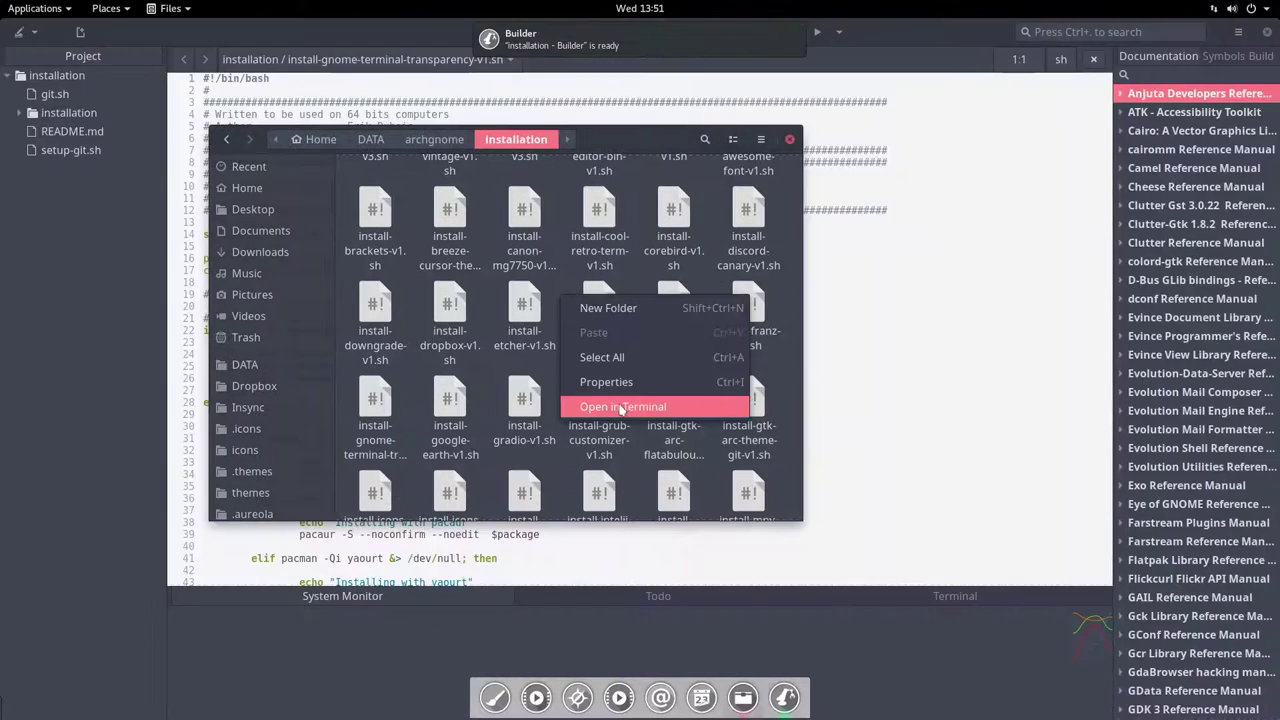
{"action": "left_click", "coordinate": [623, 407]}
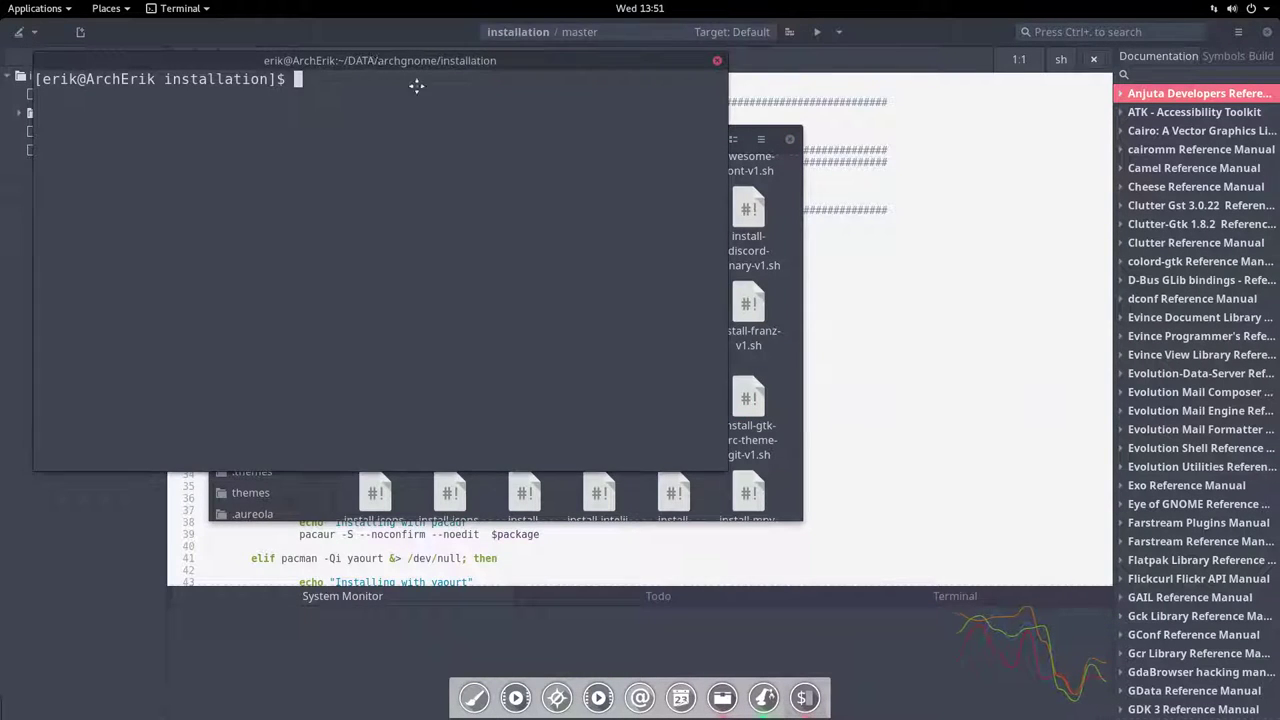
{"action": "left_click_drag", "start_coordinate": [434, 100], "coordinate": [770, 301]}
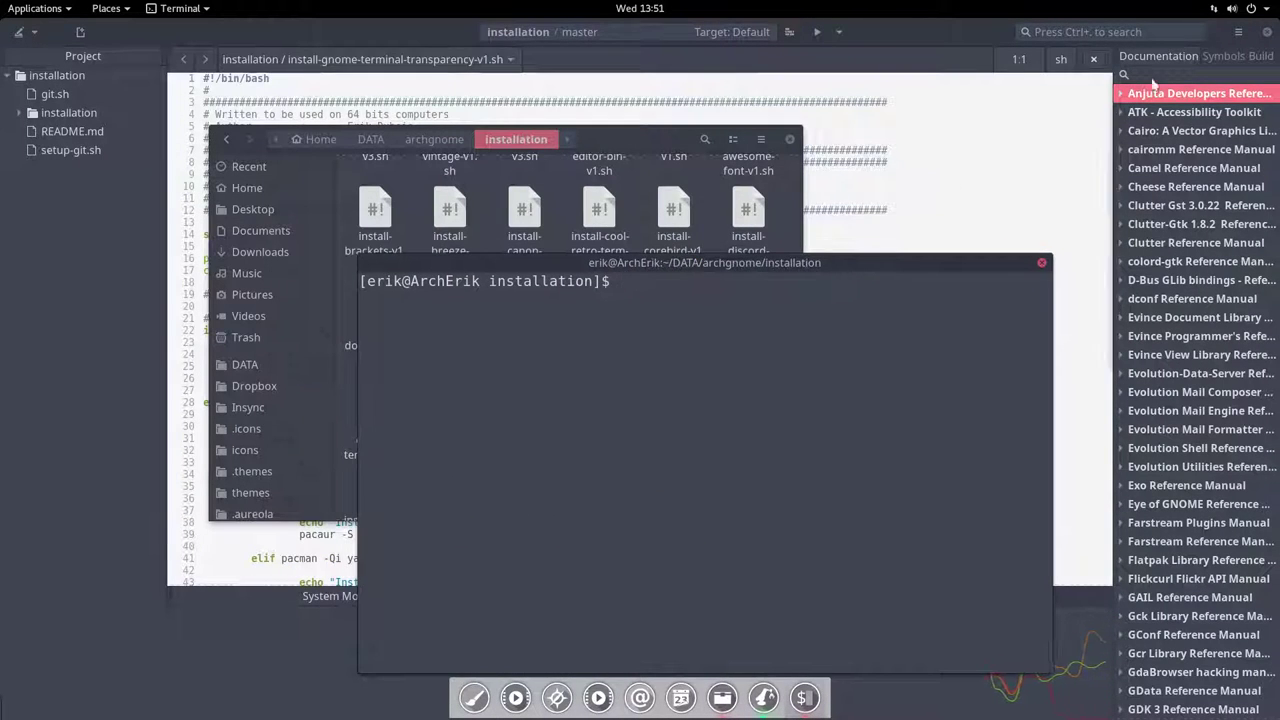
{"action": "left_click", "coordinate": [1262, 32]}
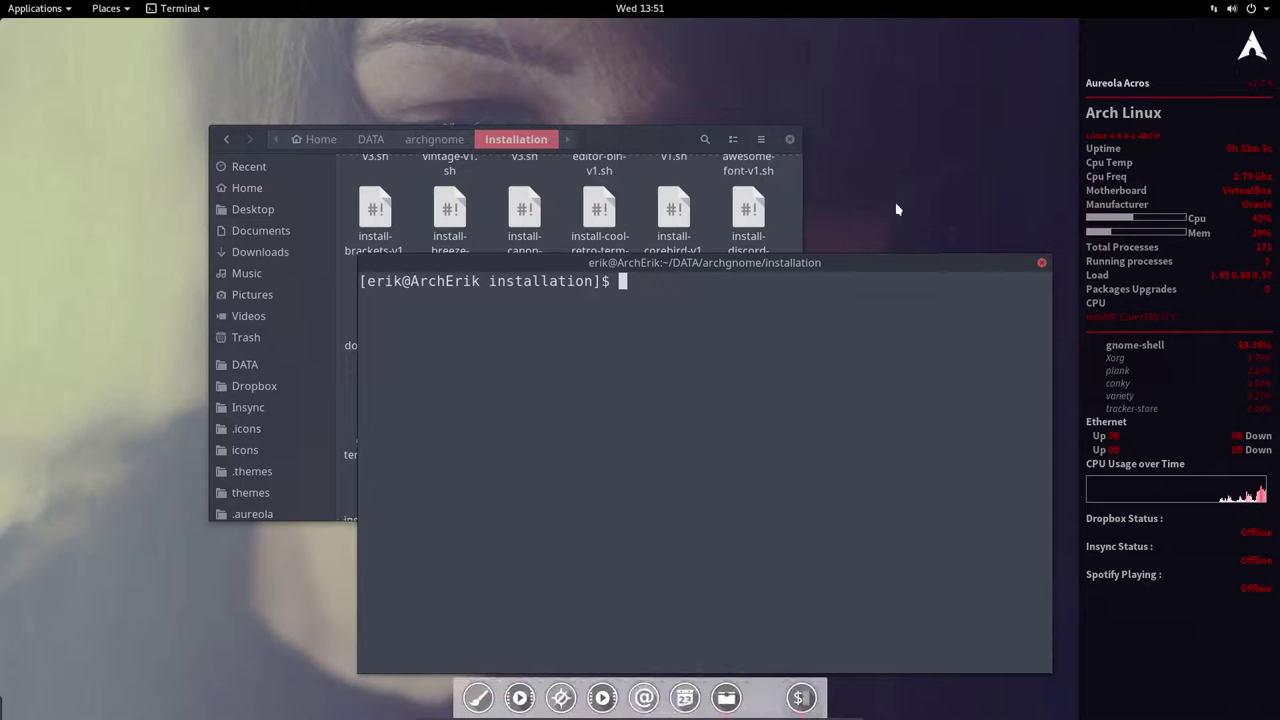
{"action": "left_click_drag", "start_coordinate": [607, 262], "coordinate": [505, 300]}
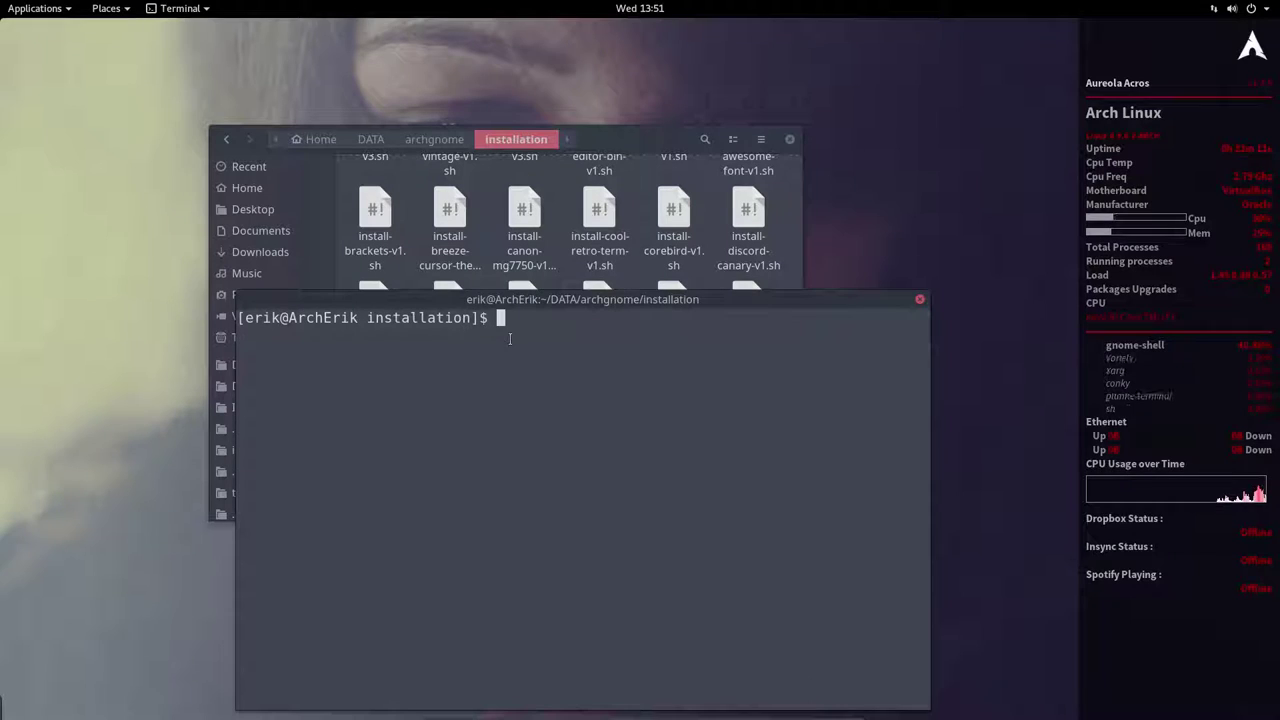
Run install-gnome-terminal-transparency-v1.sh with the sudo password and snap the terminal to the right half
{"action": "type", "text": "install-gnb"}
{"action": "key", "text": "Tab"}
{"action": "key", "text": "Return"}
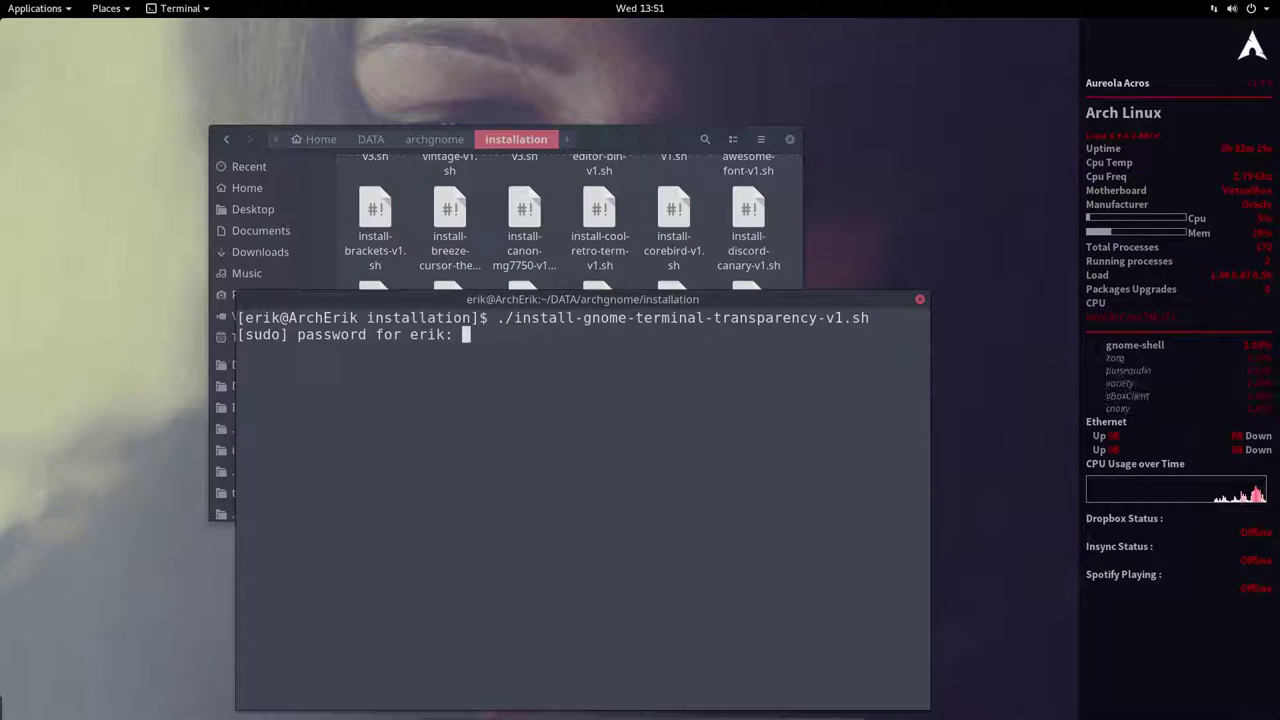
{"action": "key", "text": "Return"}
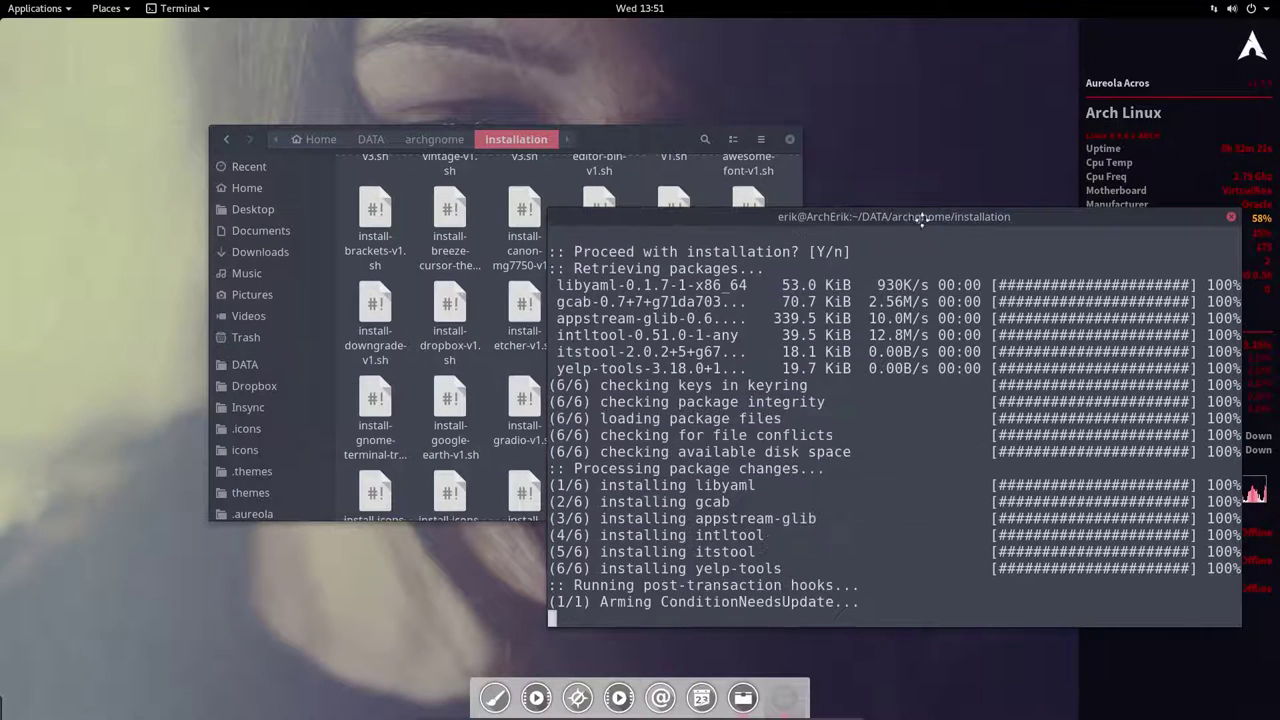
{"action": "left_click_drag", "start_coordinate": [921, 218], "coordinate": [1279, 242]}
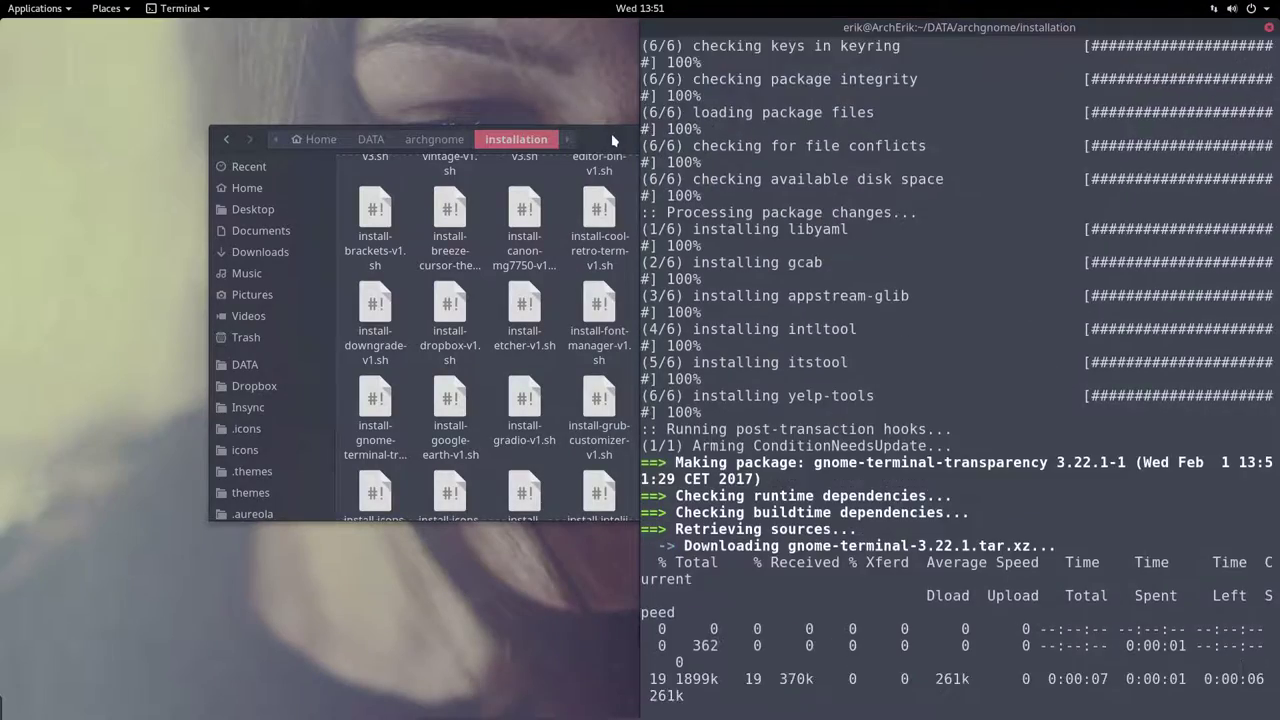
Snap the file manager to the left edge, review the build output, and open the Activities overview
{"action": "left_click", "coordinate": [613, 133]}
{"action": "left_click_drag", "start_coordinate": [617, 139], "coordinate": [2, 148]}
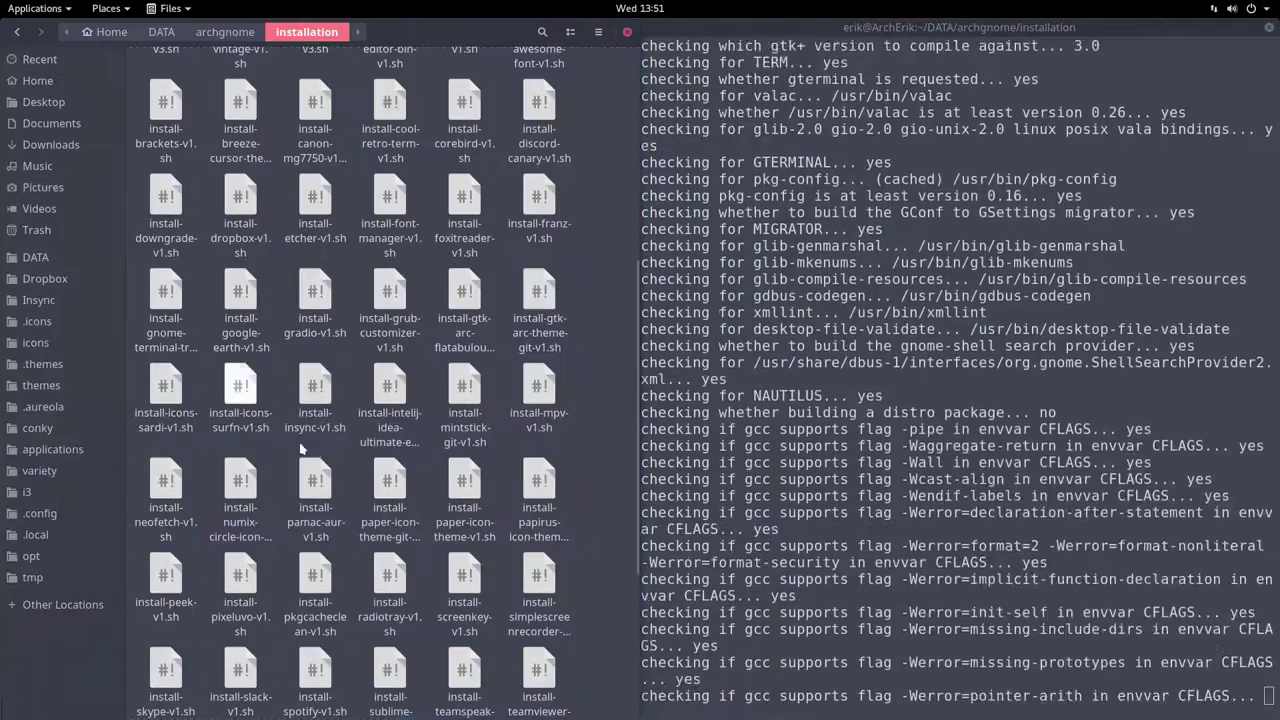
{"action": "scroll", "coordinate": [320, 477], "scroll_direction": "down", "scroll_amount": 3}
{"action": "scroll", "coordinate": [320, 477], "scroll_direction": "down", "scroll_amount": 4}
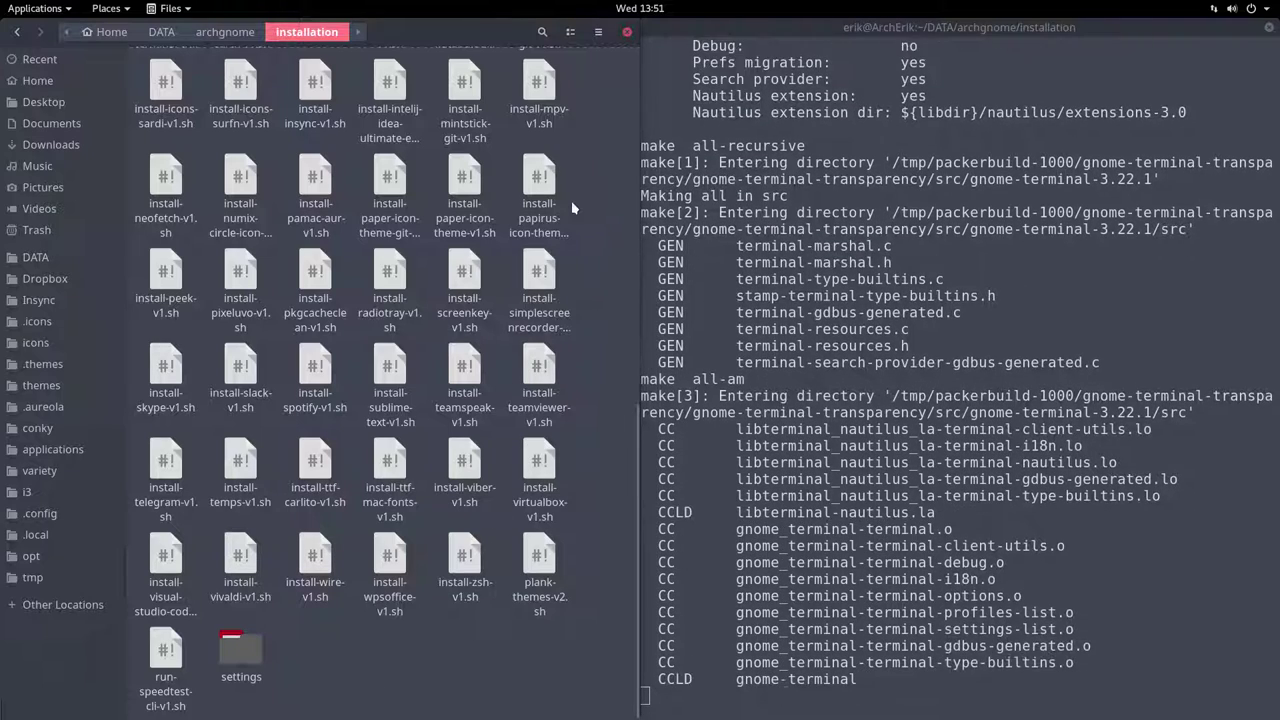
{"action": "scroll", "coordinate": [575, 218], "scroll_direction": "up", "scroll_amount": 4}
{"action": "scroll", "coordinate": [575, 218], "scroll_direction": "up", "scroll_amount": 3}
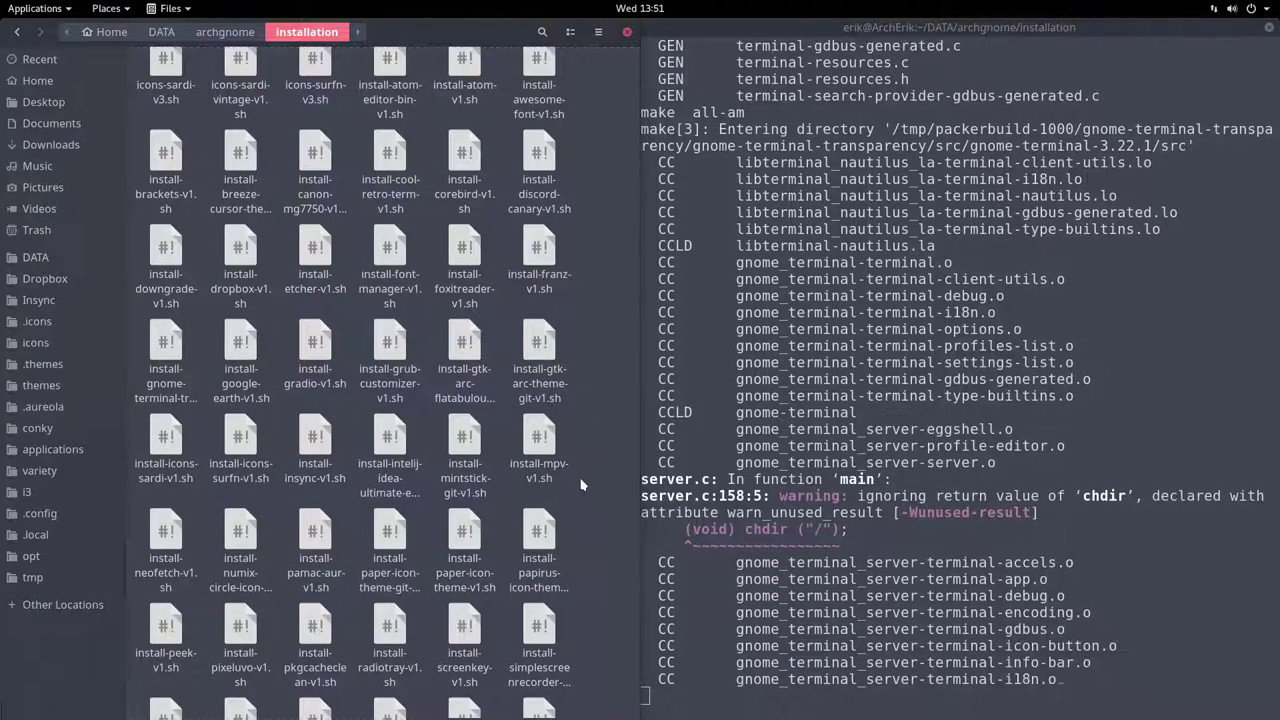
{"action": "scroll", "coordinate": [581, 484], "scroll_direction": "up", "scroll_amount": 6}
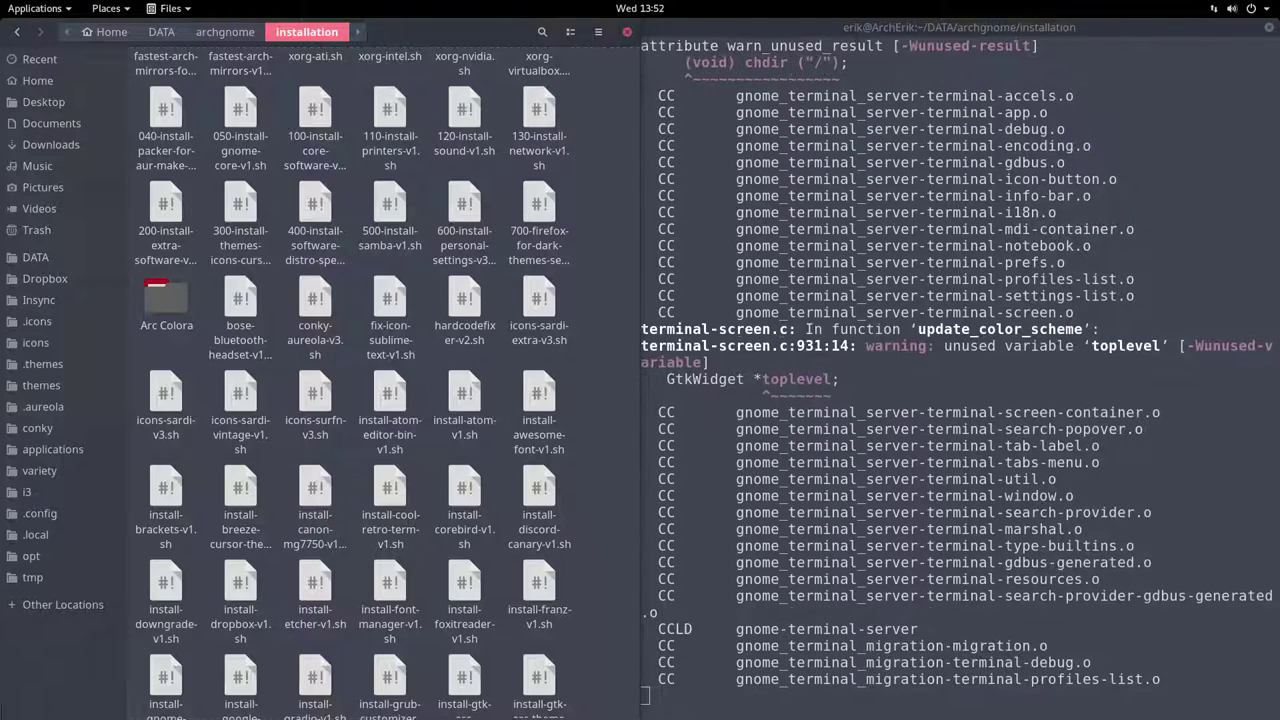
{"action": "key", "text": "super"}
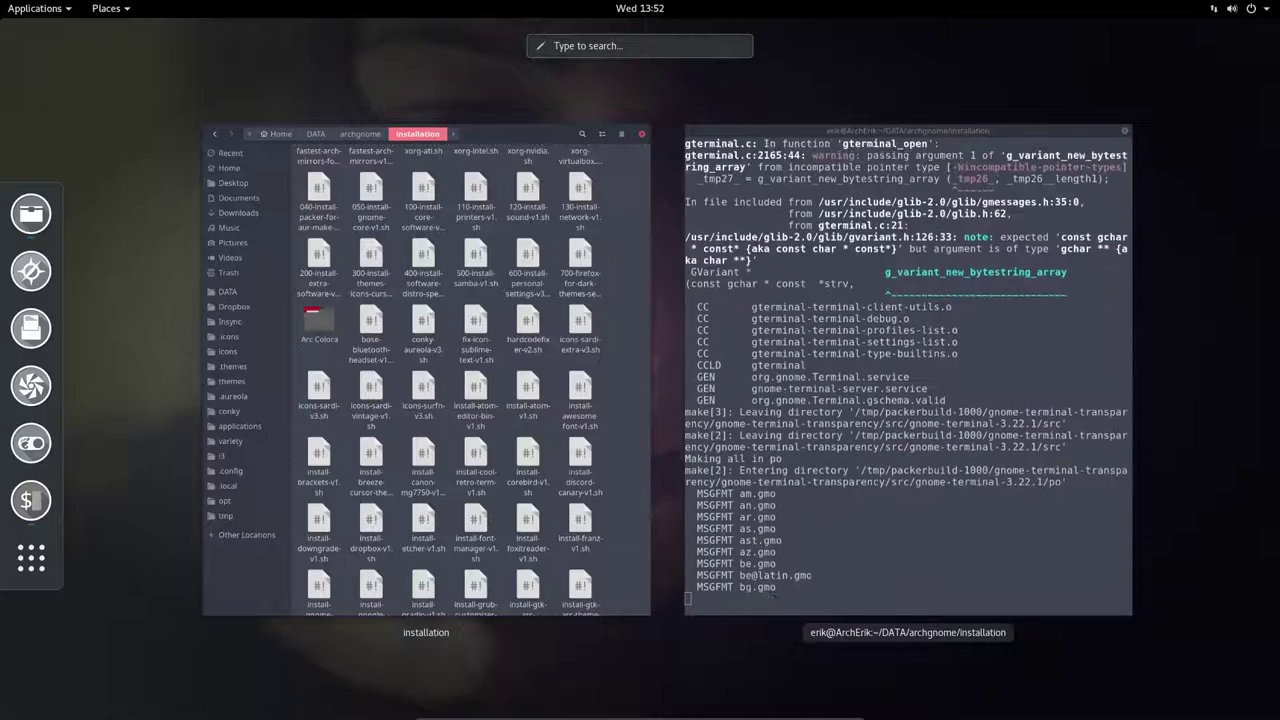
Toggle the Activities overview and applications menu, returning to the tiled windows
{"action": "key", "text": "super"}
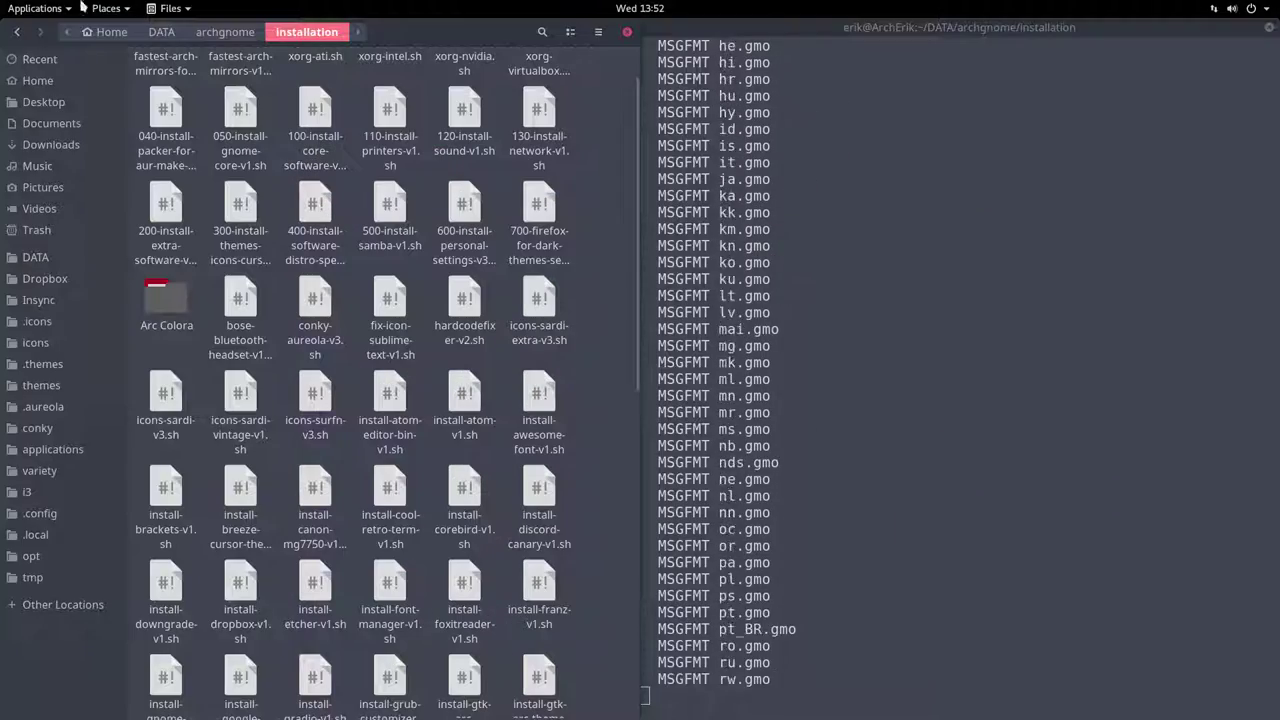
{"action": "left_click", "coordinate": [50, 8]}
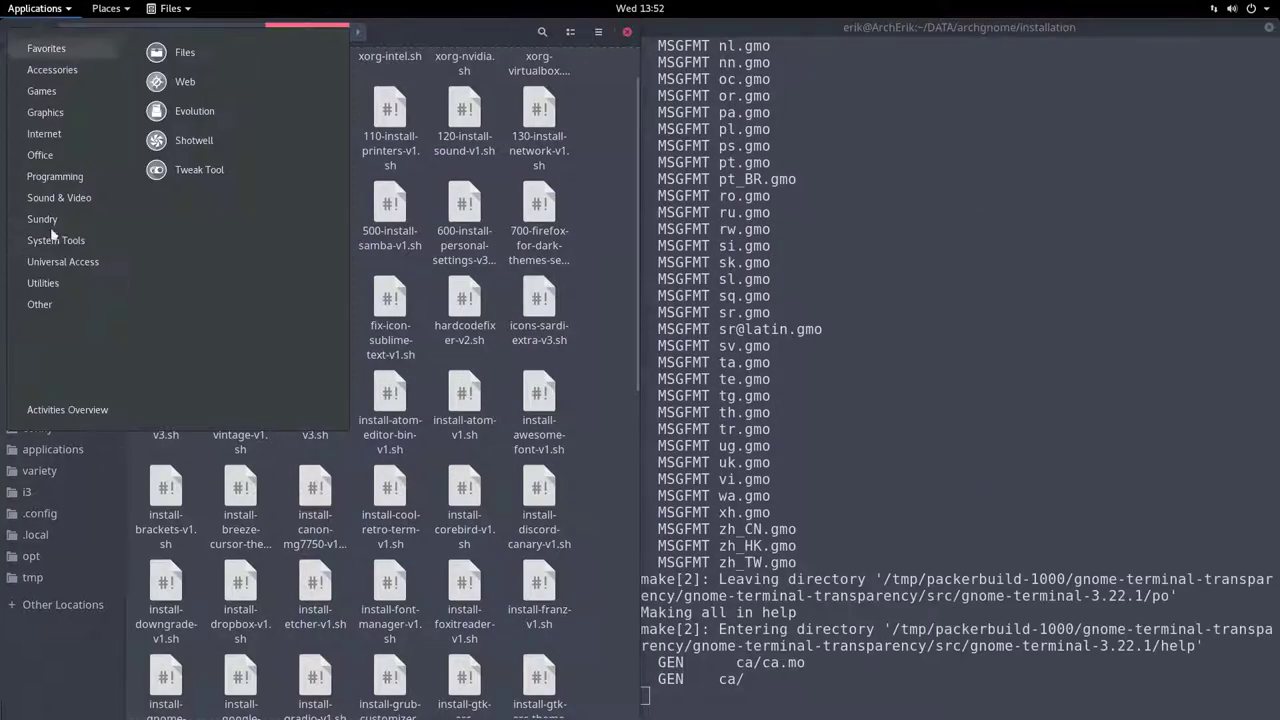
{"action": "left_click", "coordinate": [60, 413]}
{"action": "key", "text": "super"}
{"action": "key", "text": "super"}
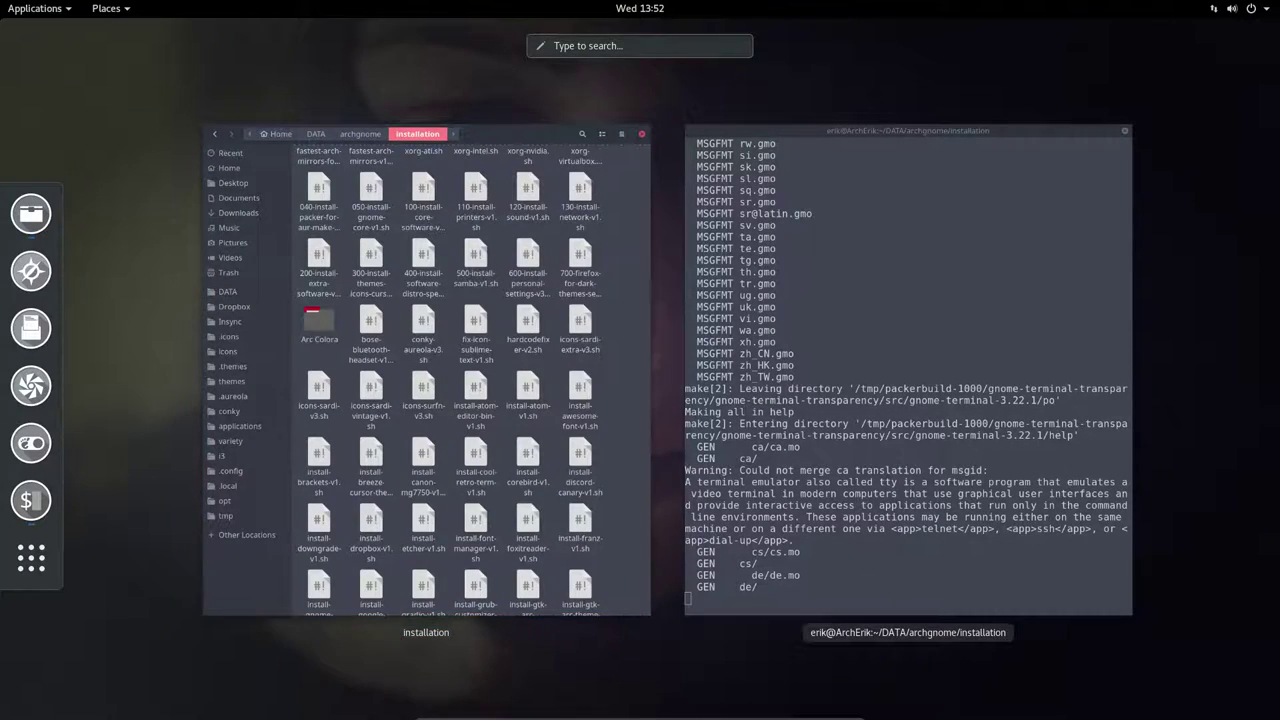
{"action": "key", "text": "super"}
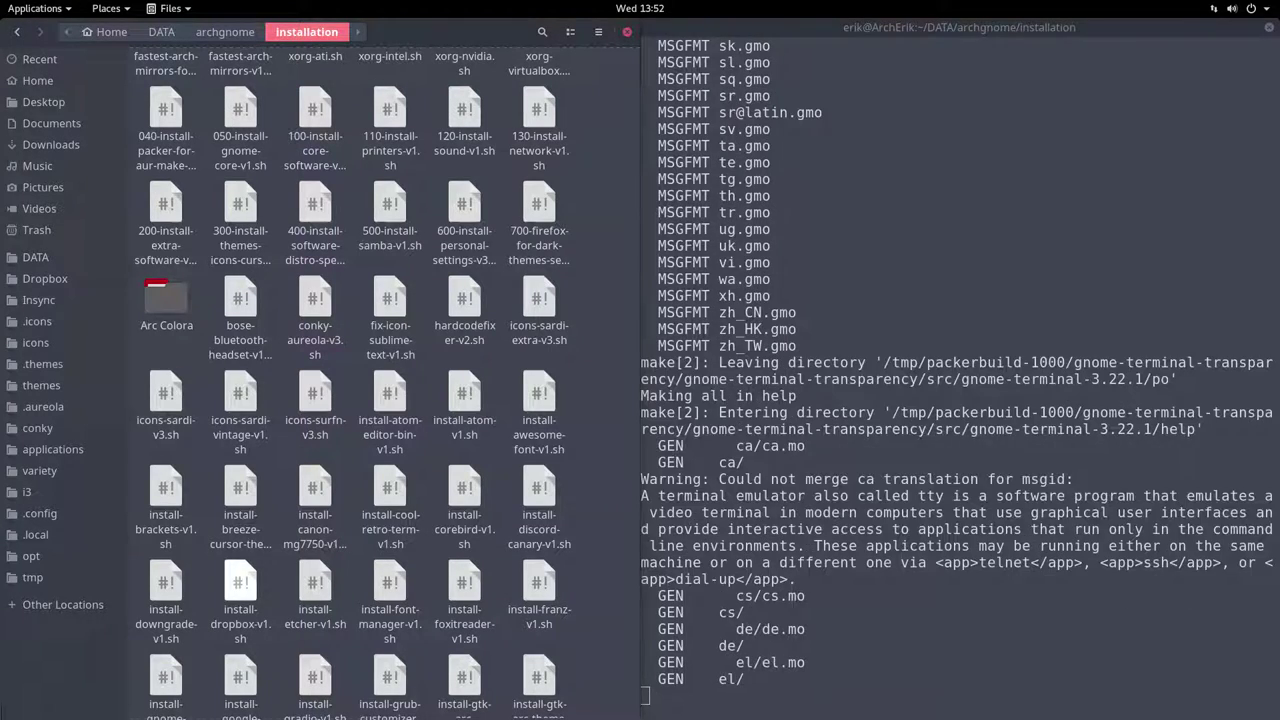
Open and close Settings from the system menu, then select 700-firefox-for-dark-themes-settings-v1.sh in Files
{"action": "left_click", "coordinate": [1218, 9]}
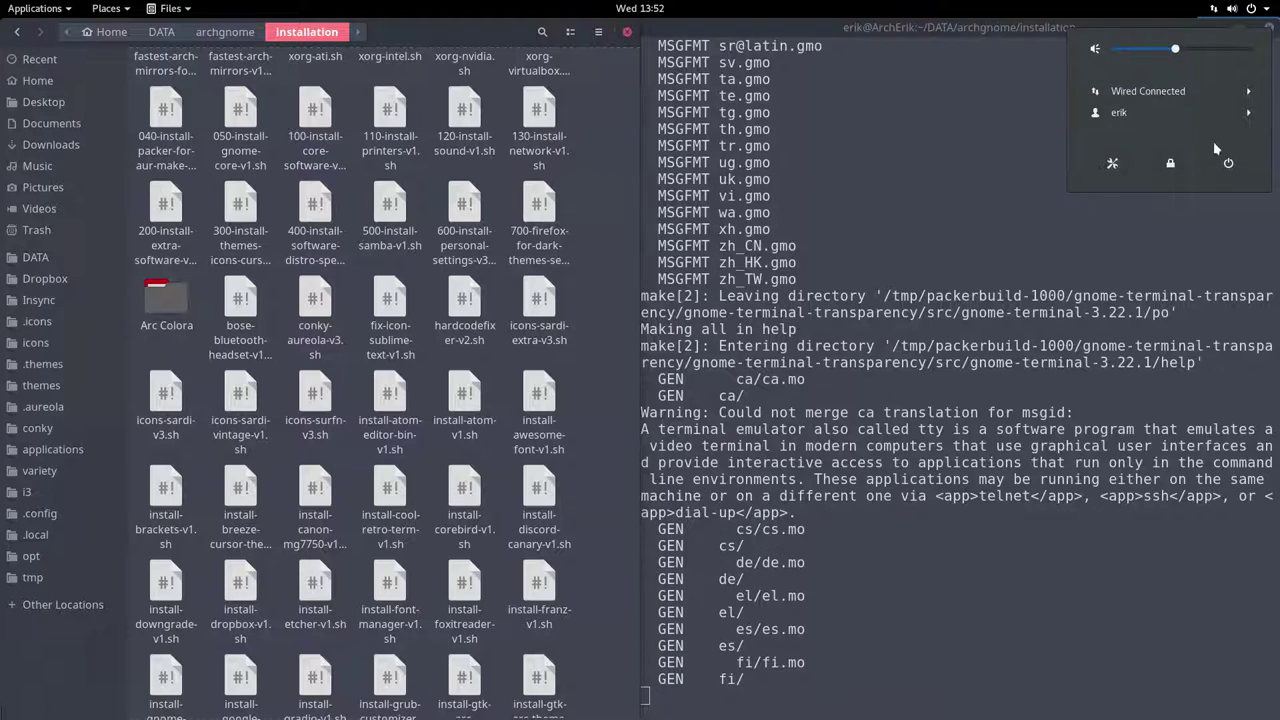
{"action": "left_click", "coordinate": [1112, 163]}
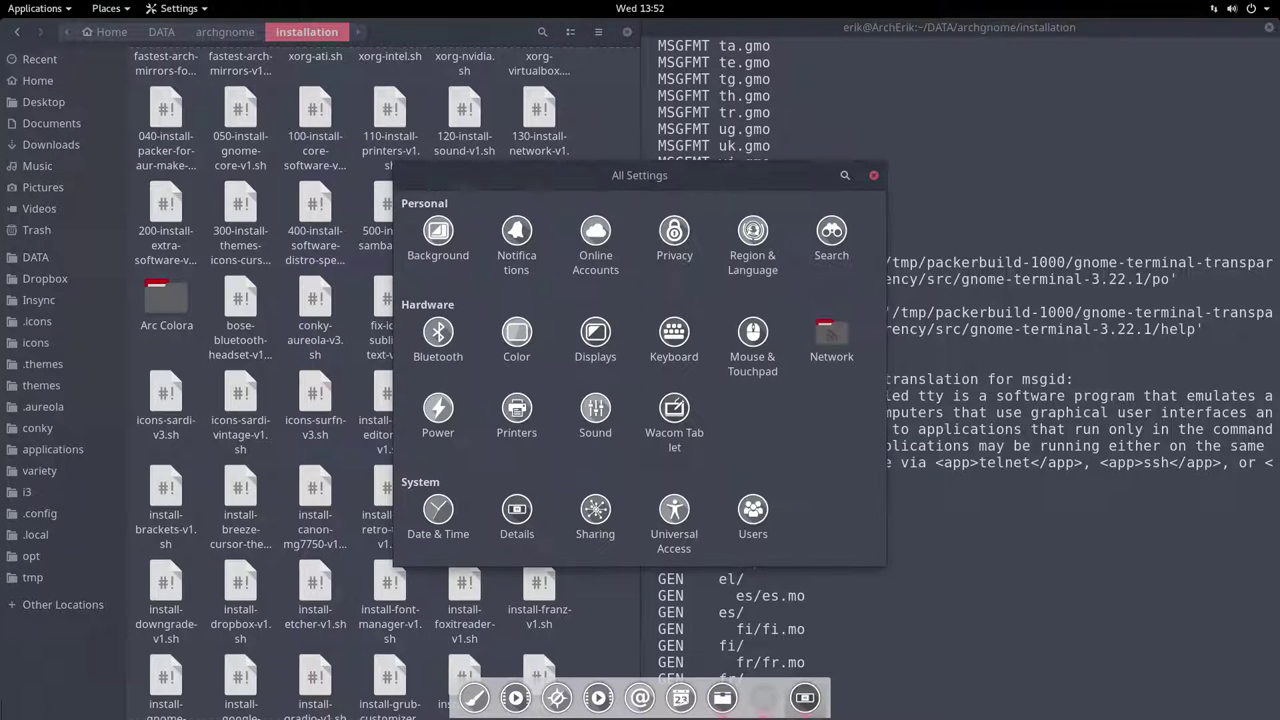
{"action": "left_click", "coordinate": [873, 175]}
{"action": "left_click", "coordinate": [1263, 12]}
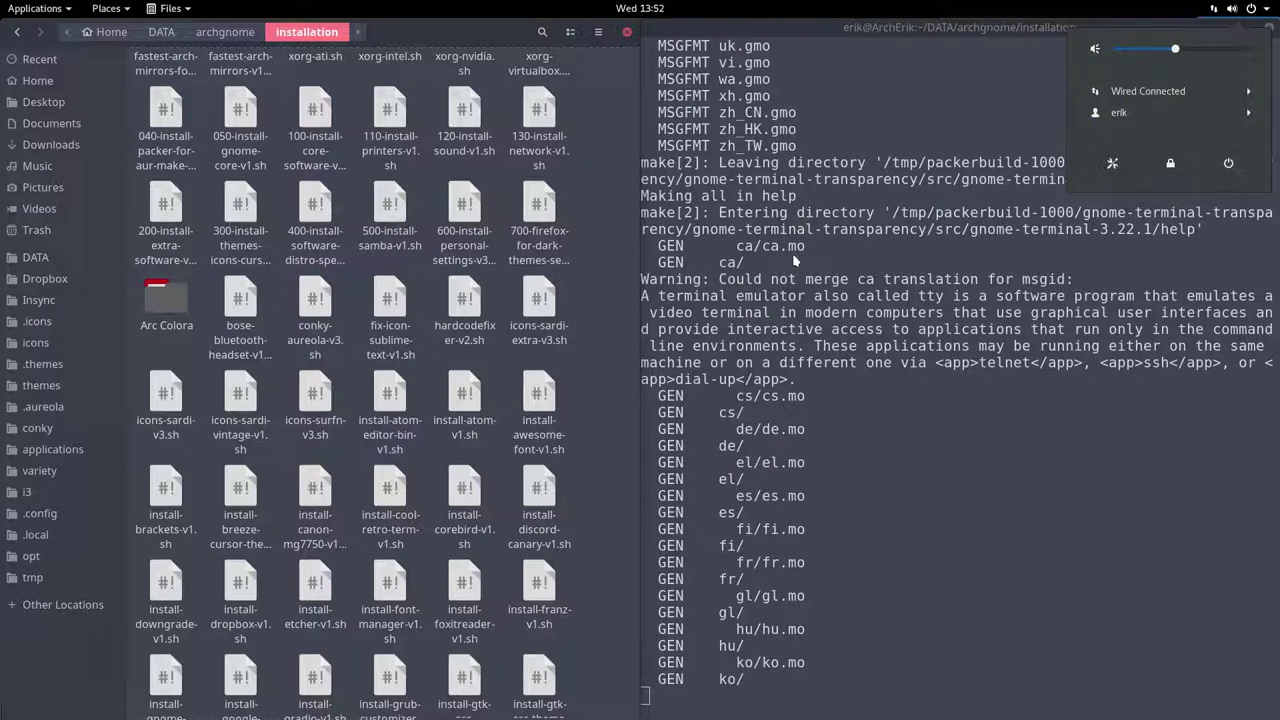
{"action": "left_click", "coordinate": [565, 318]}
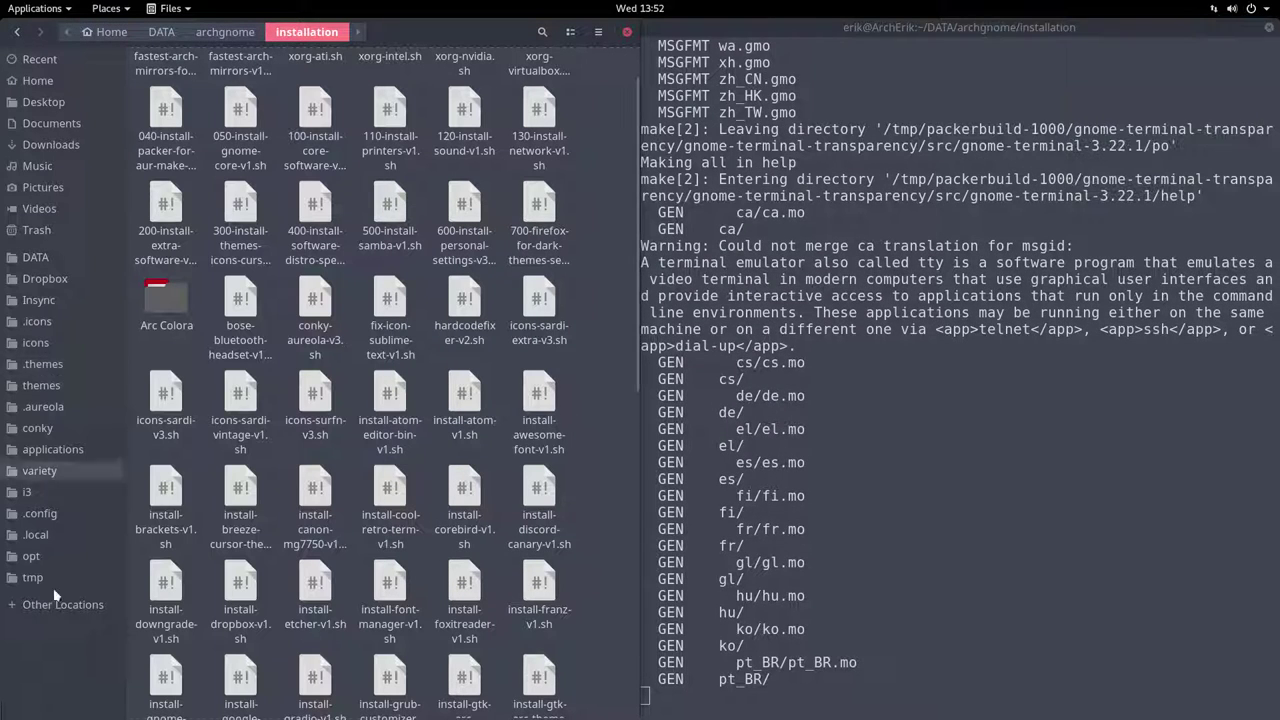
{"action": "scroll", "coordinate": [420, 380], "scroll_direction": "up", "scroll_amount": 2}
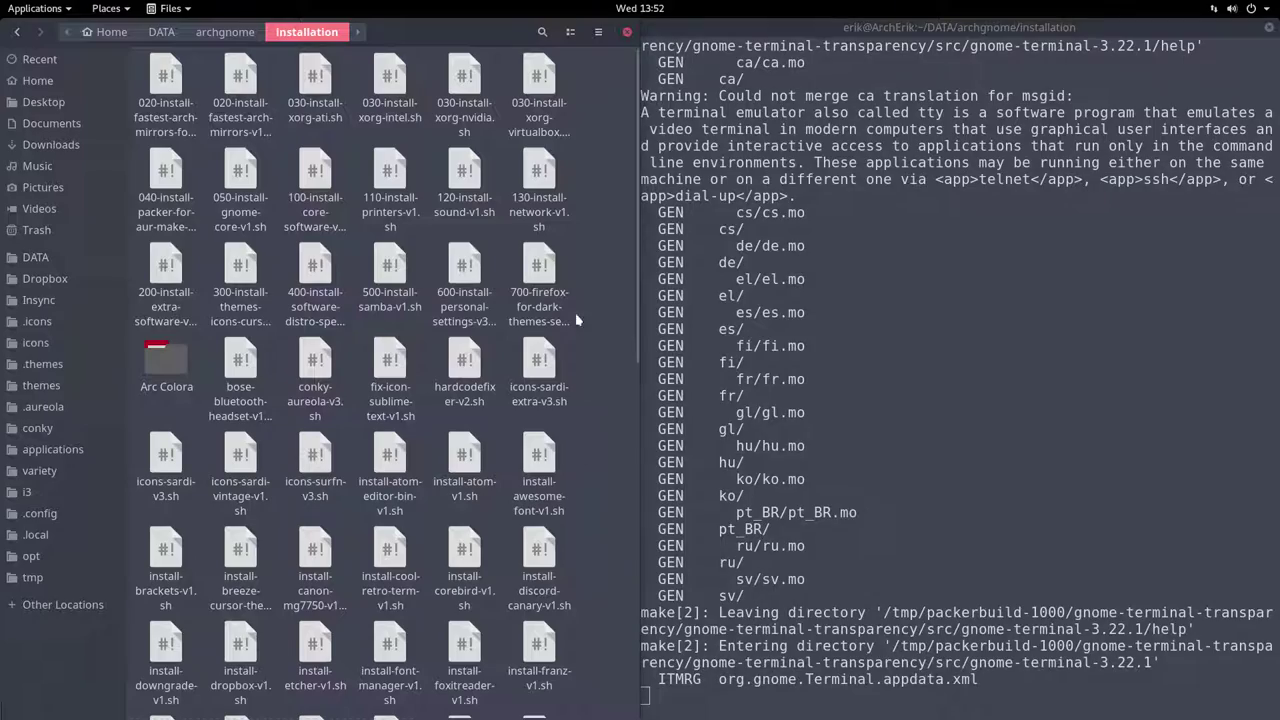
{"action": "left_click", "coordinate": [541, 268]}
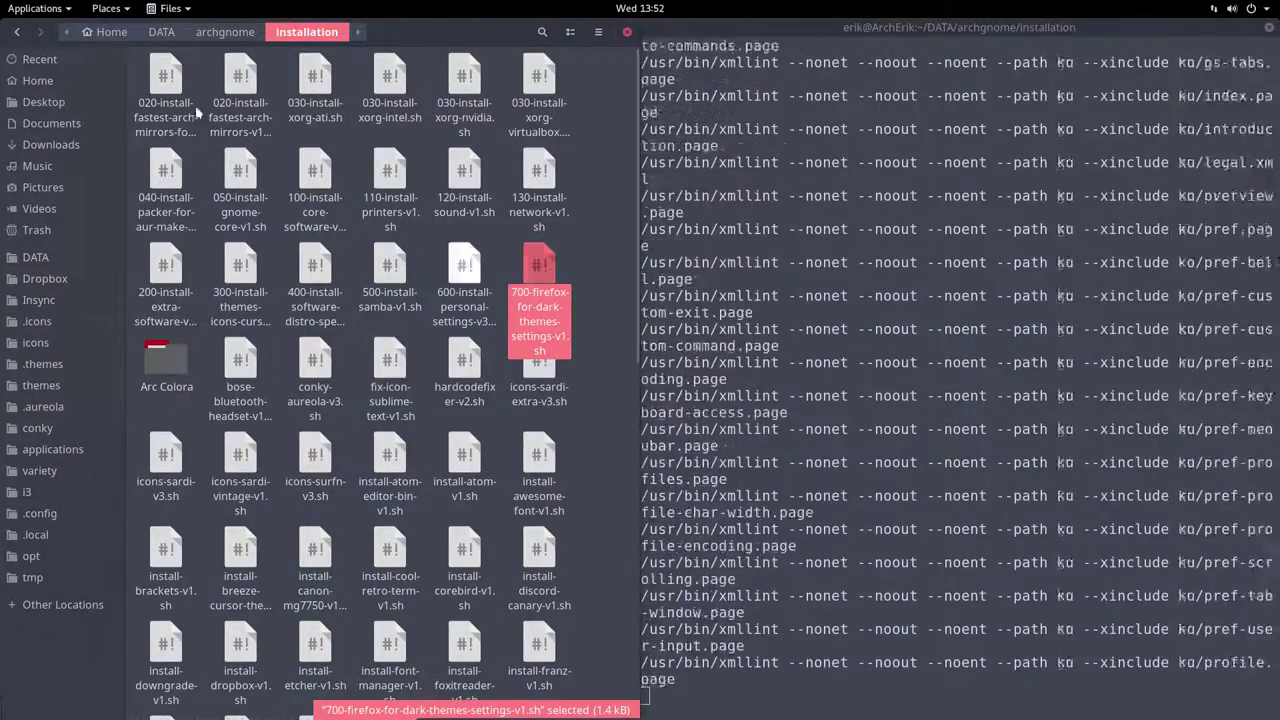
Launch Firefox by searching 'fire' in the Activities overview
{"action": "left_click", "coordinate": [36, 10]}
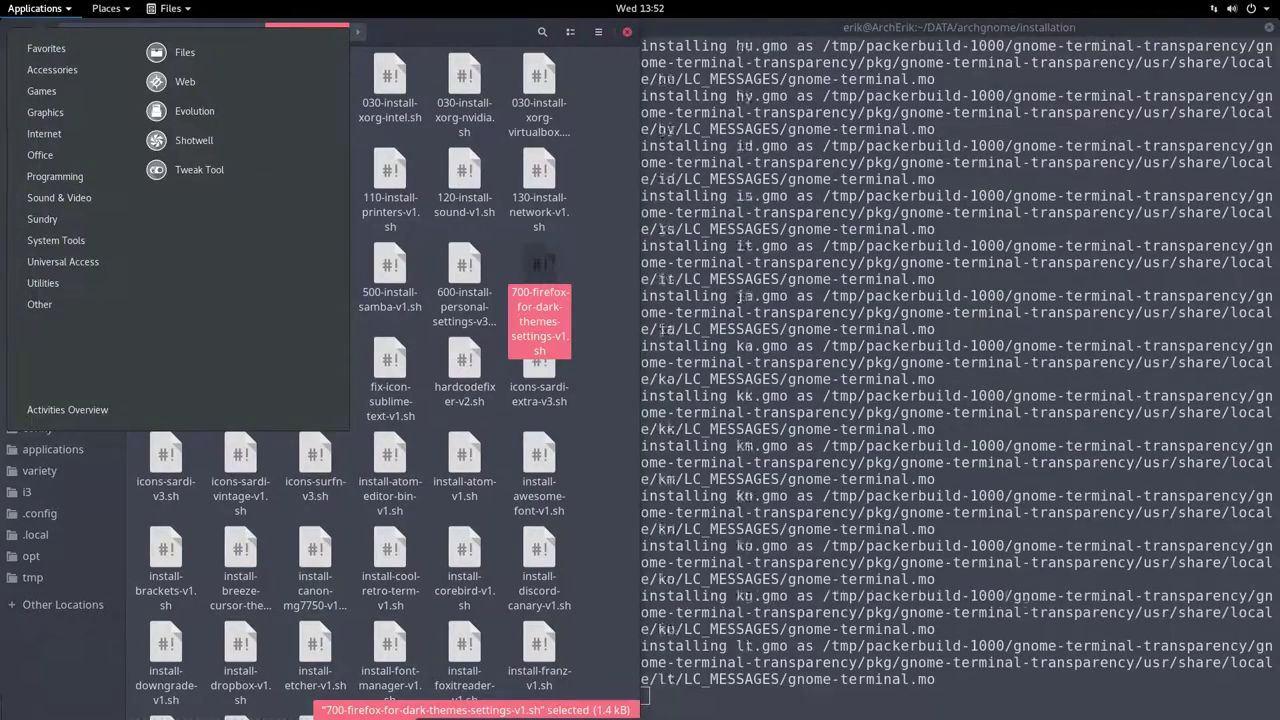
{"action": "left_click", "coordinate": [106, 8]}
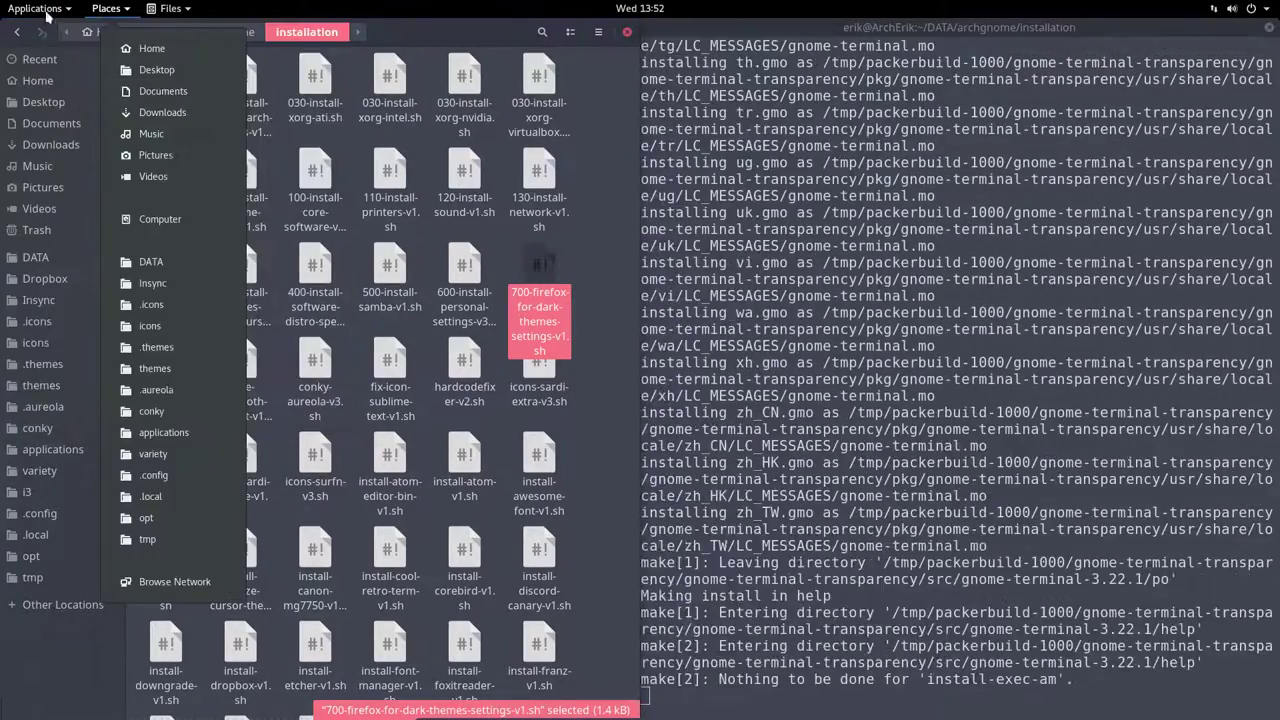
{"action": "left_click", "coordinate": [110, 467]}
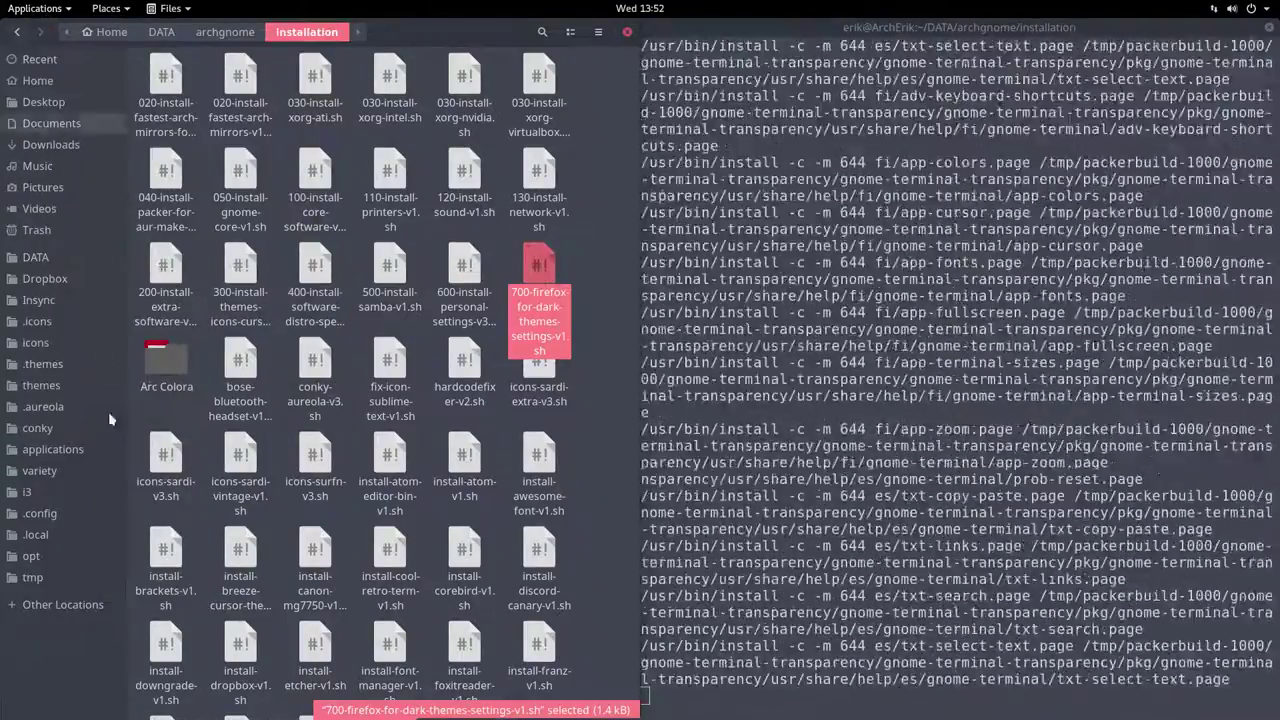
{"action": "key", "text": "super"}
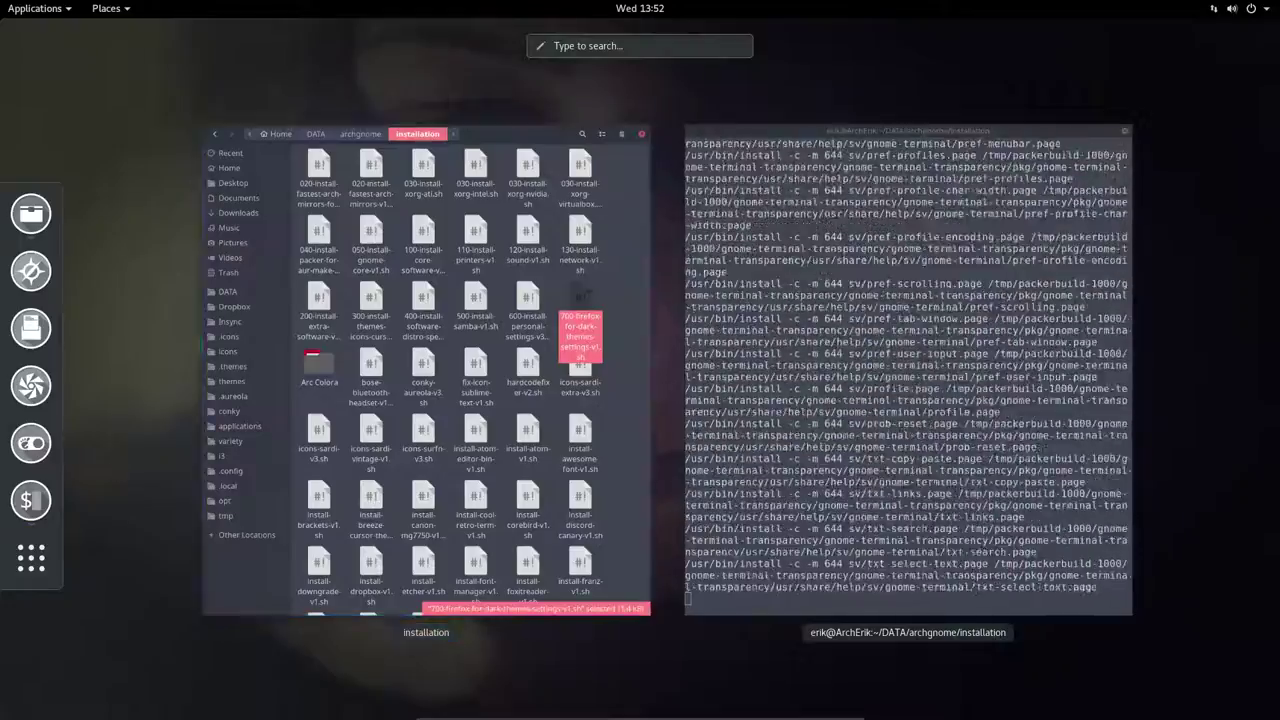
{"action": "type", "text": "f"}
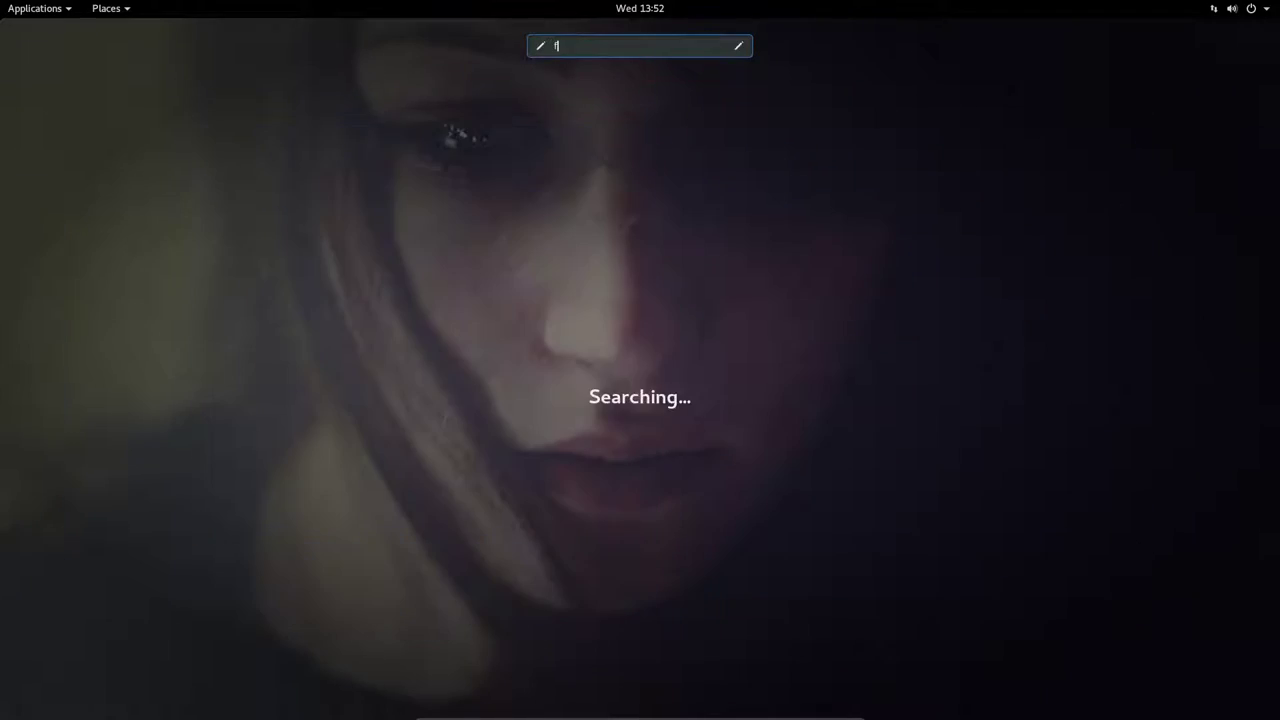
{"action": "type", "text": "ire"}
{"action": "key", "text": "Return"}
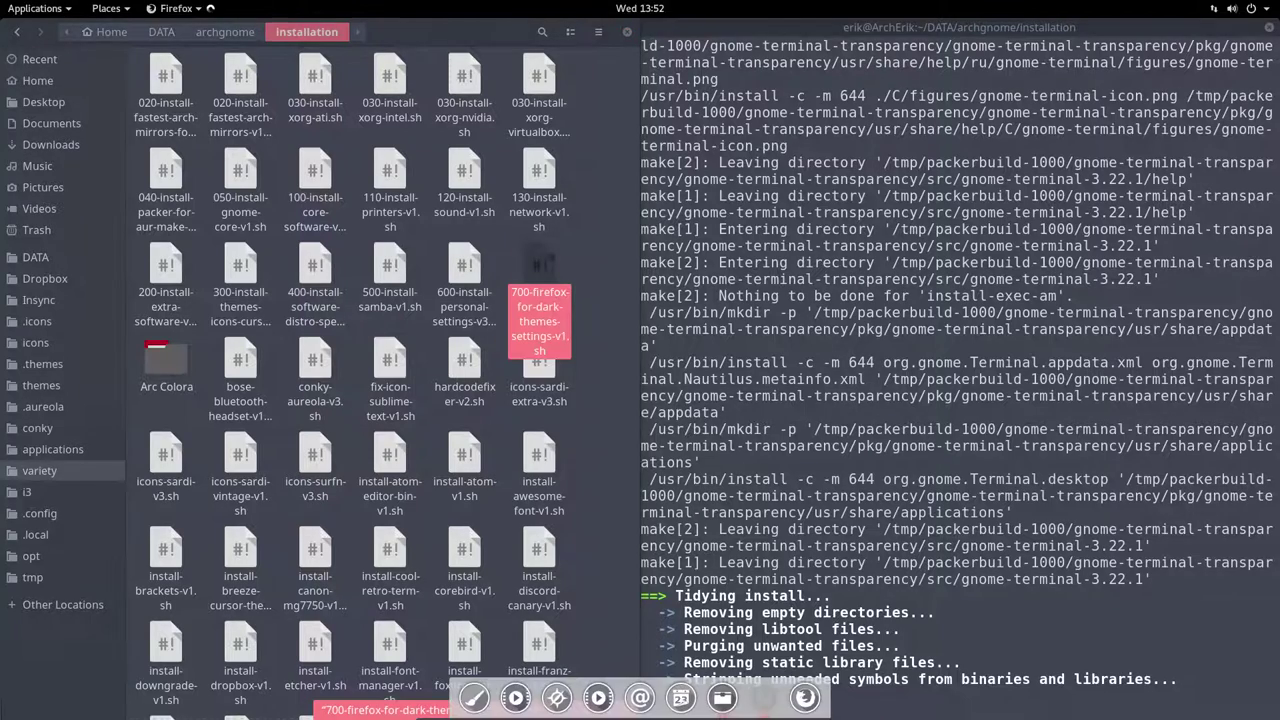
Add Firefox to the dash favorites
{"action": "key", "text": "super"}
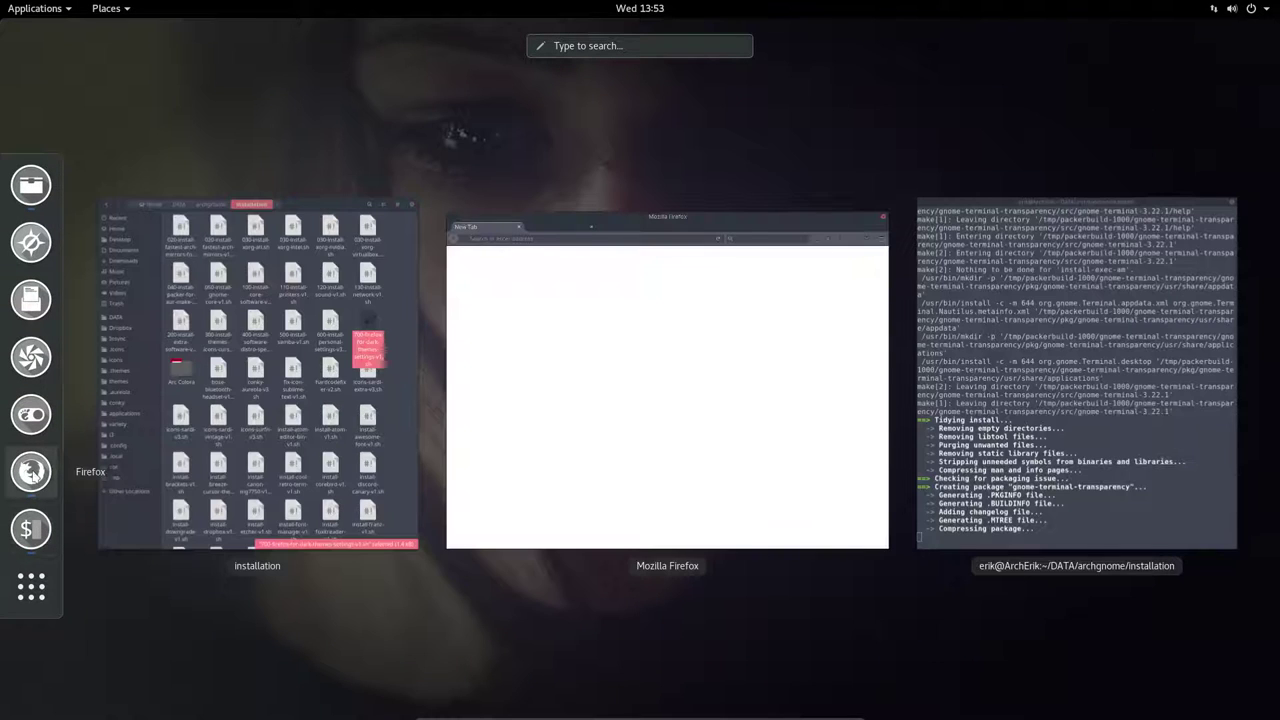
{"action": "right_click", "coordinate": [32, 520]}
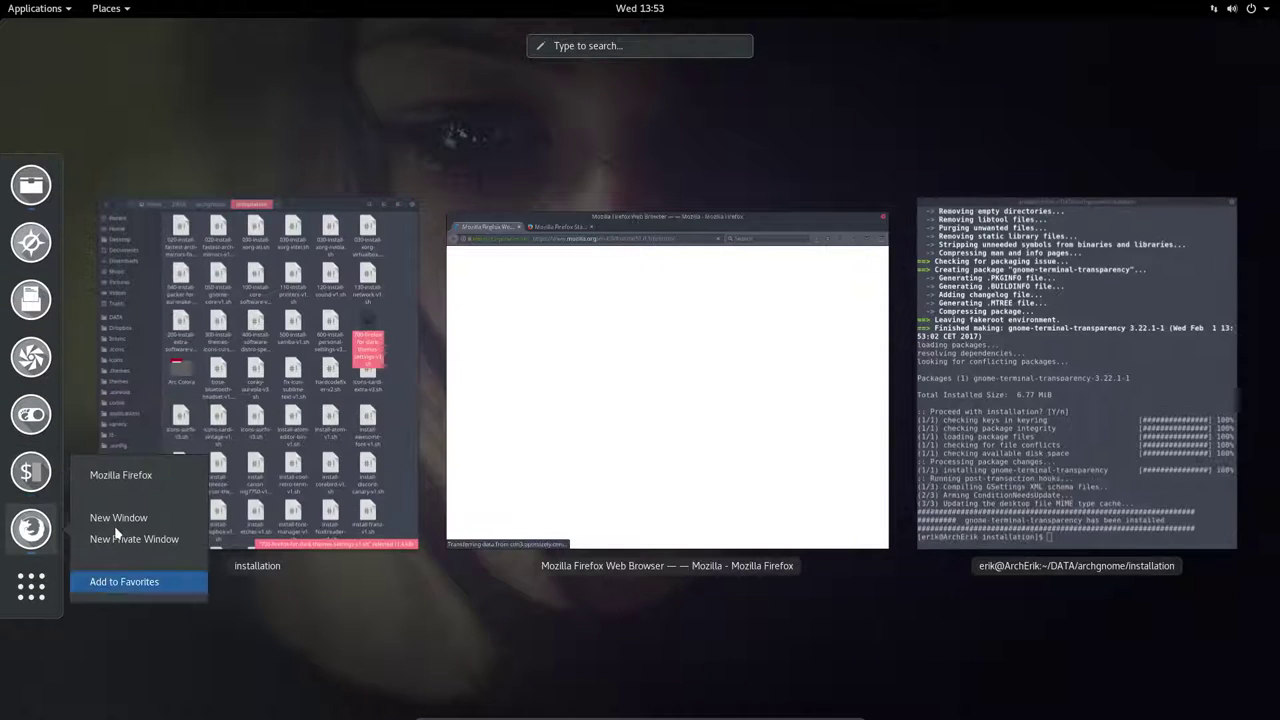
{"action": "left_click", "coordinate": [116, 522]}
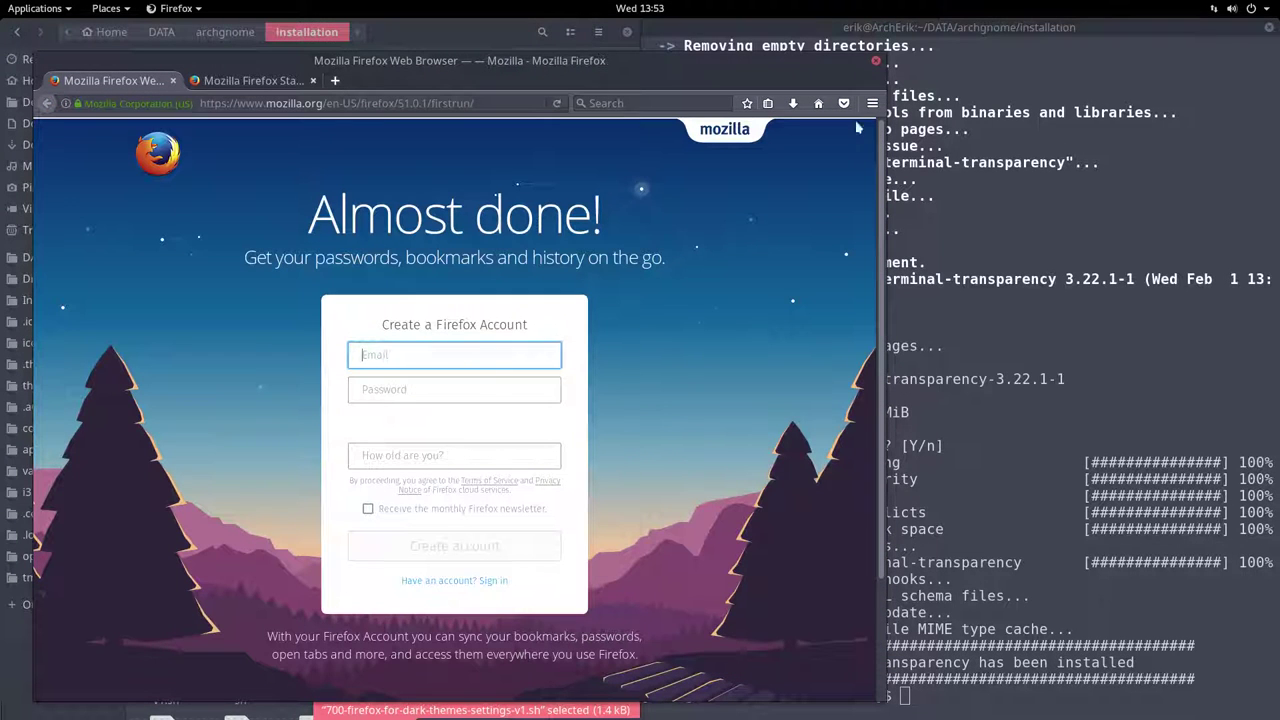
Quit Firefox, disabling the multiple-tab close warning and closing both tabs
{"action": "key", "text": "ctrl+q"}
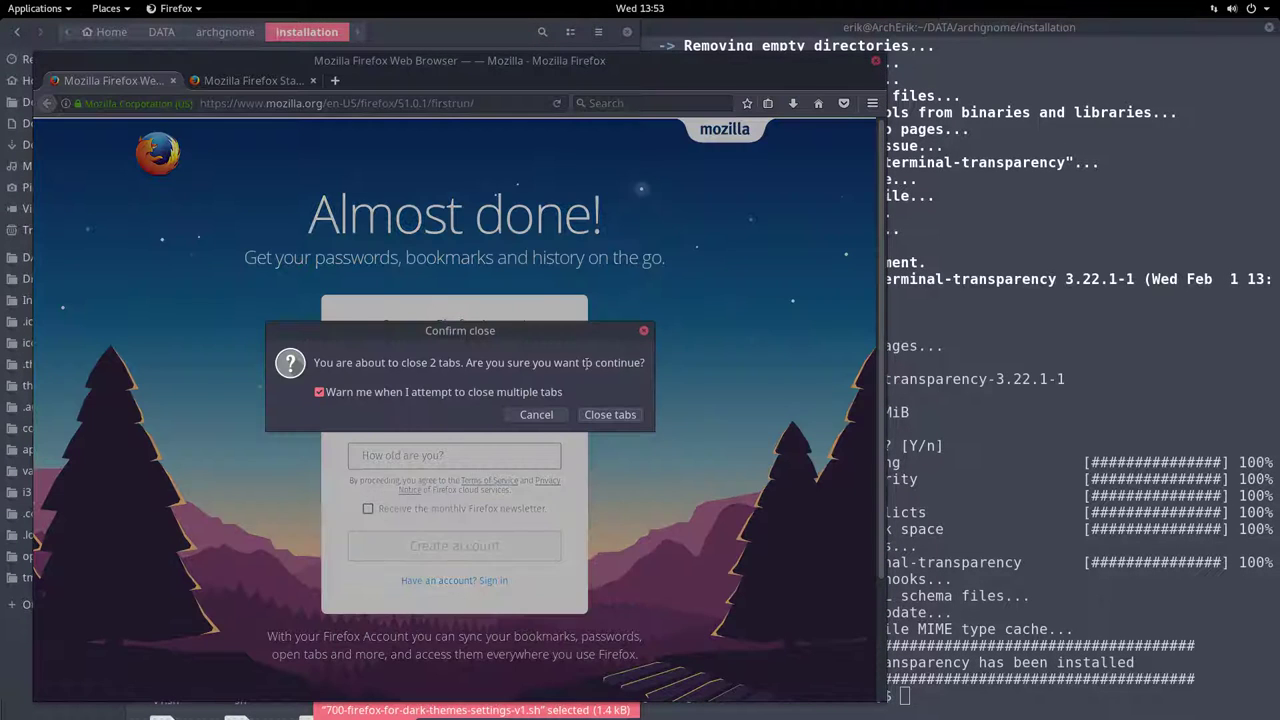
{"action": "left_click", "coordinate": [440, 392]}
{"action": "left_click", "coordinate": [610, 414]}
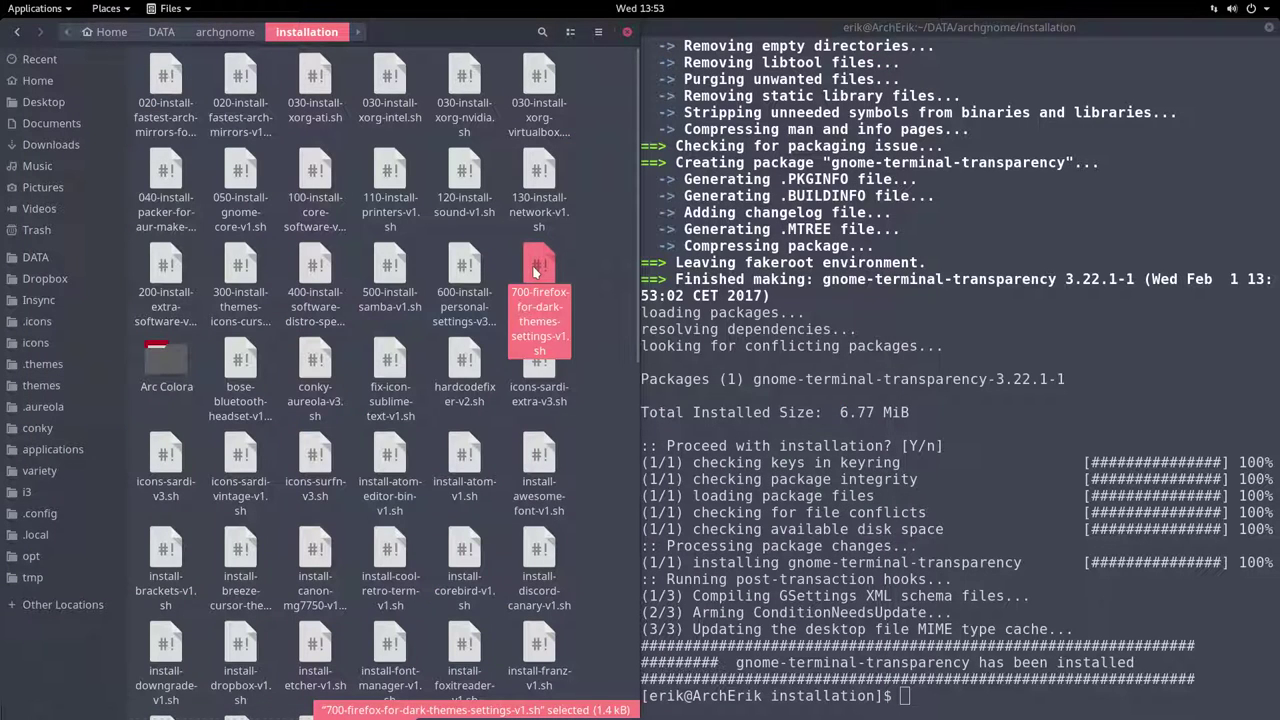
{"action": "double_click", "coordinate": [532, 269]}
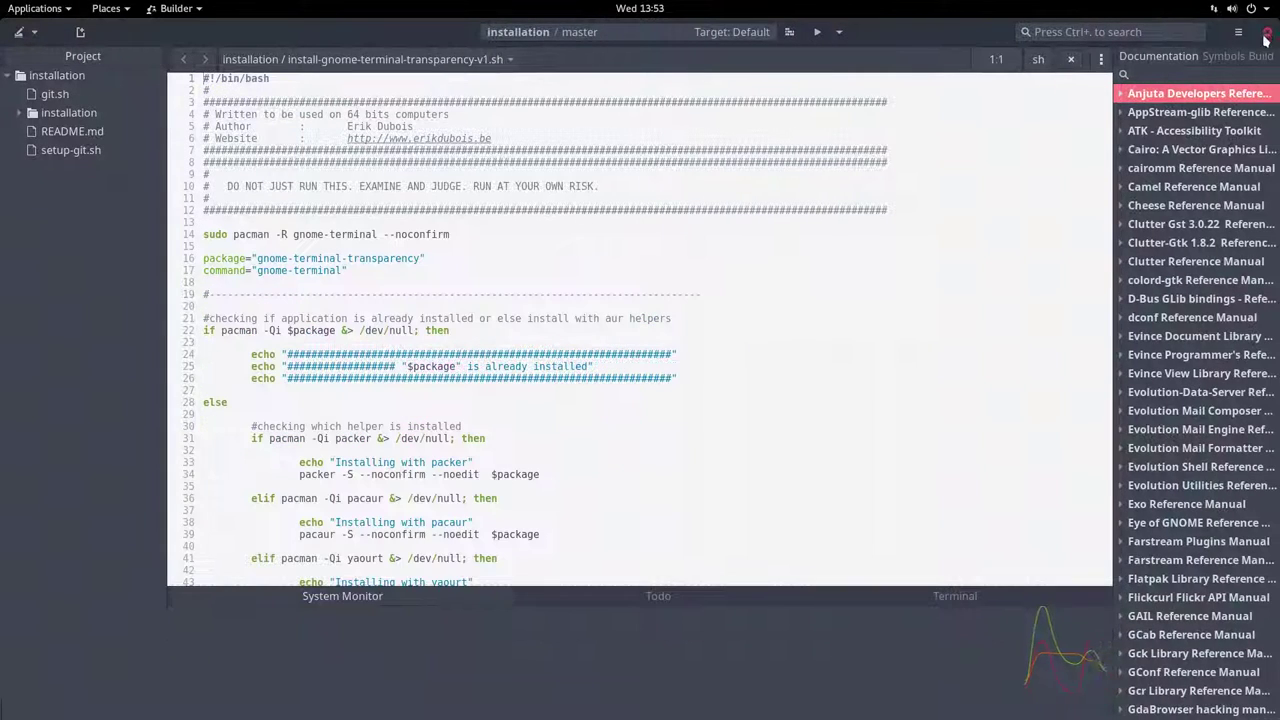
{"action": "left_click", "coordinate": [1267, 32]}
{"action": "right_click", "coordinate": [530, 280]}
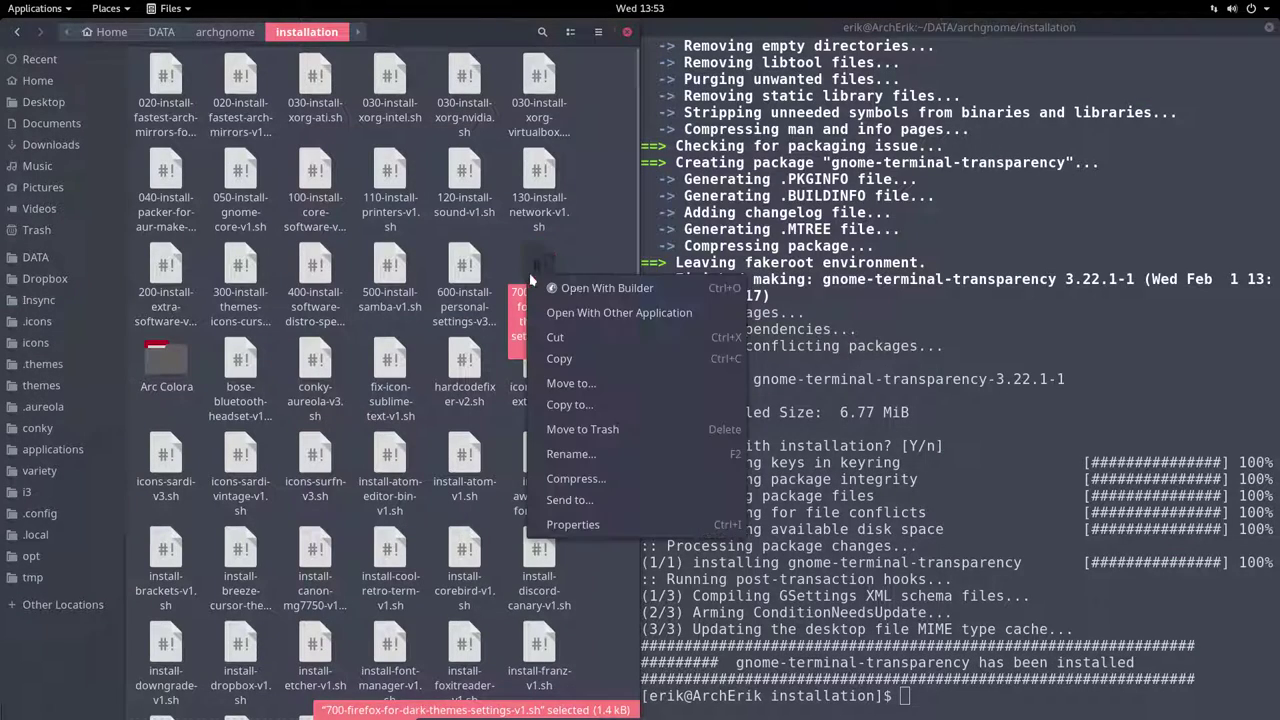
{"action": "left_click", "coordinate": [603, 312]}
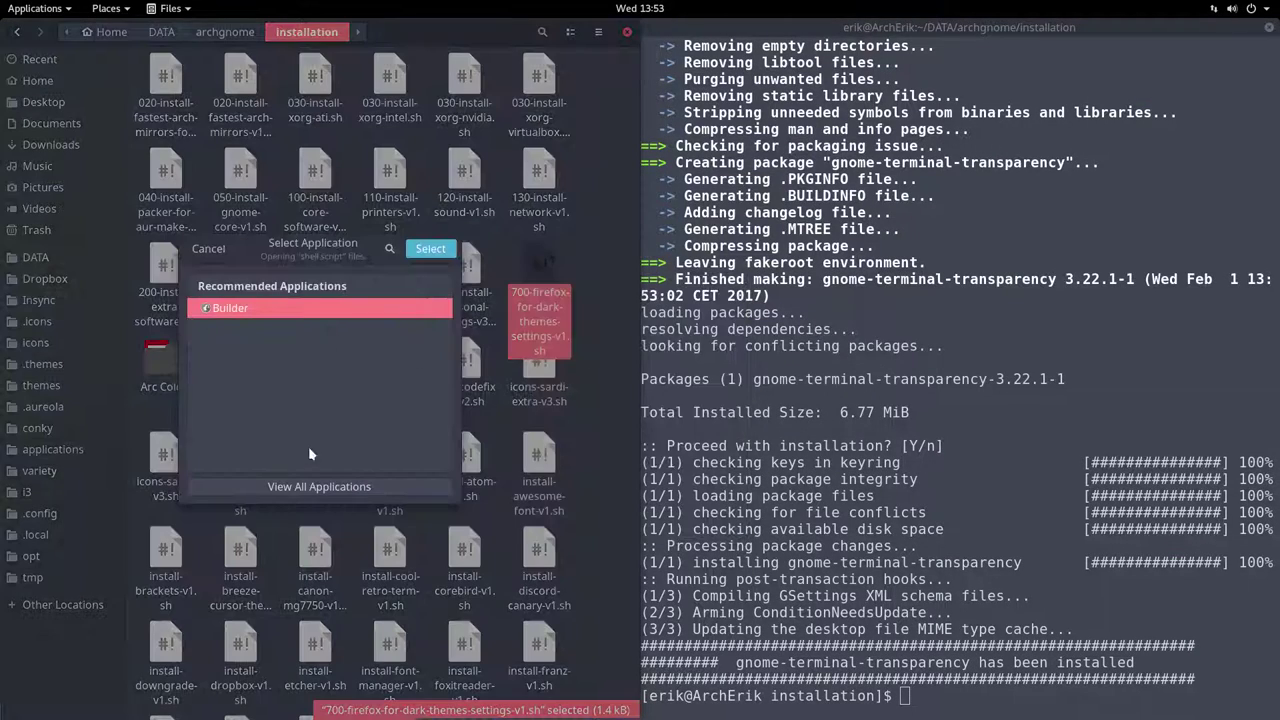
{"action": "left_click", "coordinate": [312, 487]}
{"action": "left_click", "coordinate": [296, 351]}
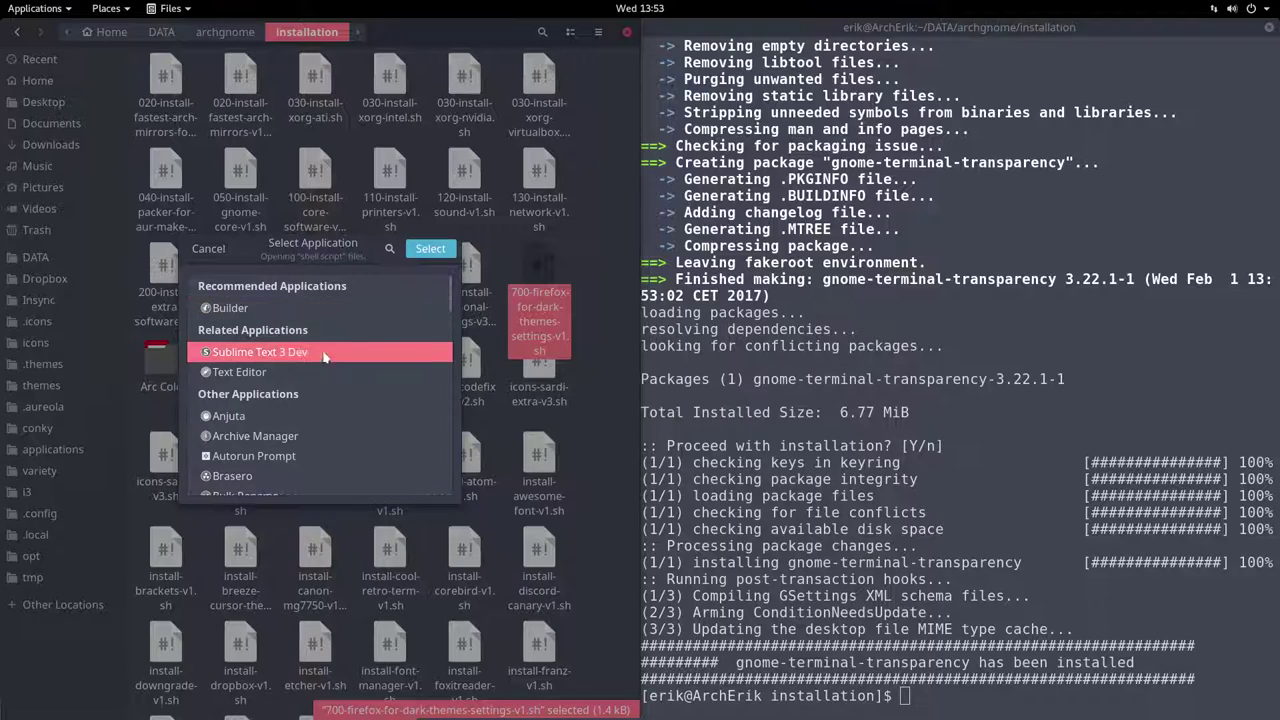
{"action": "left_click", "coordinate": [430, 249]}
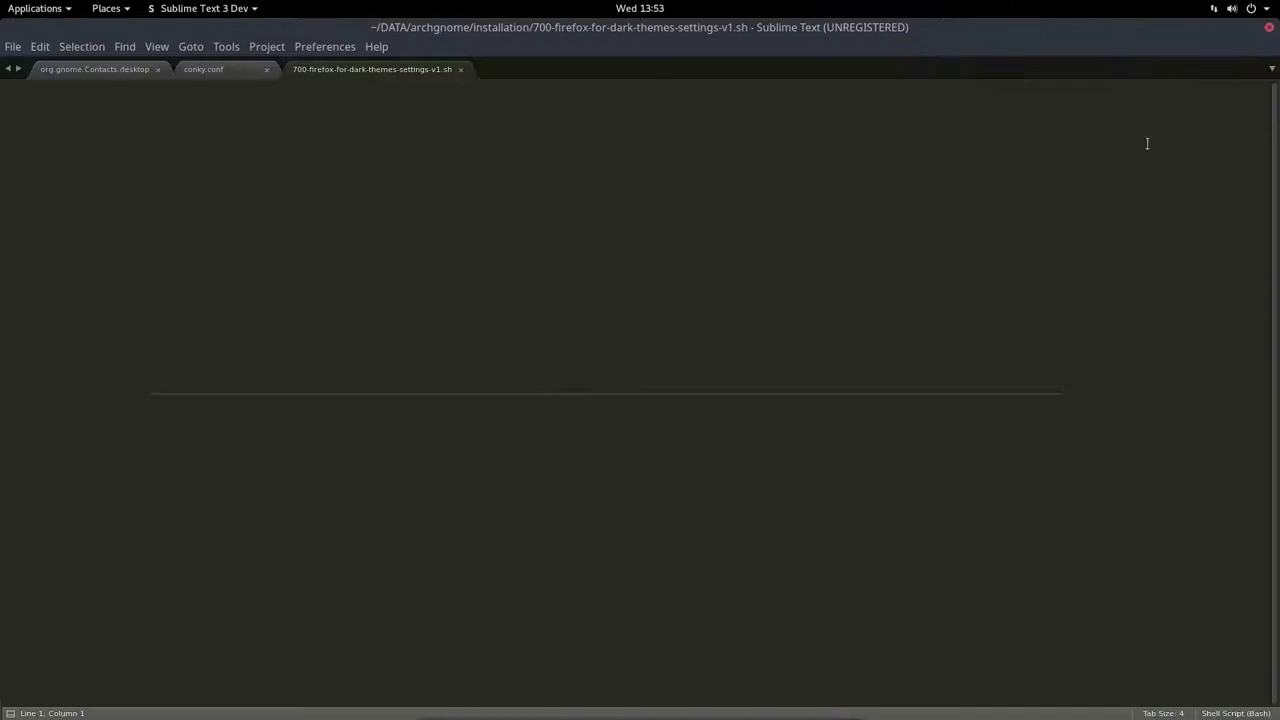
{"action": "key", "text": "ctrl+q"}
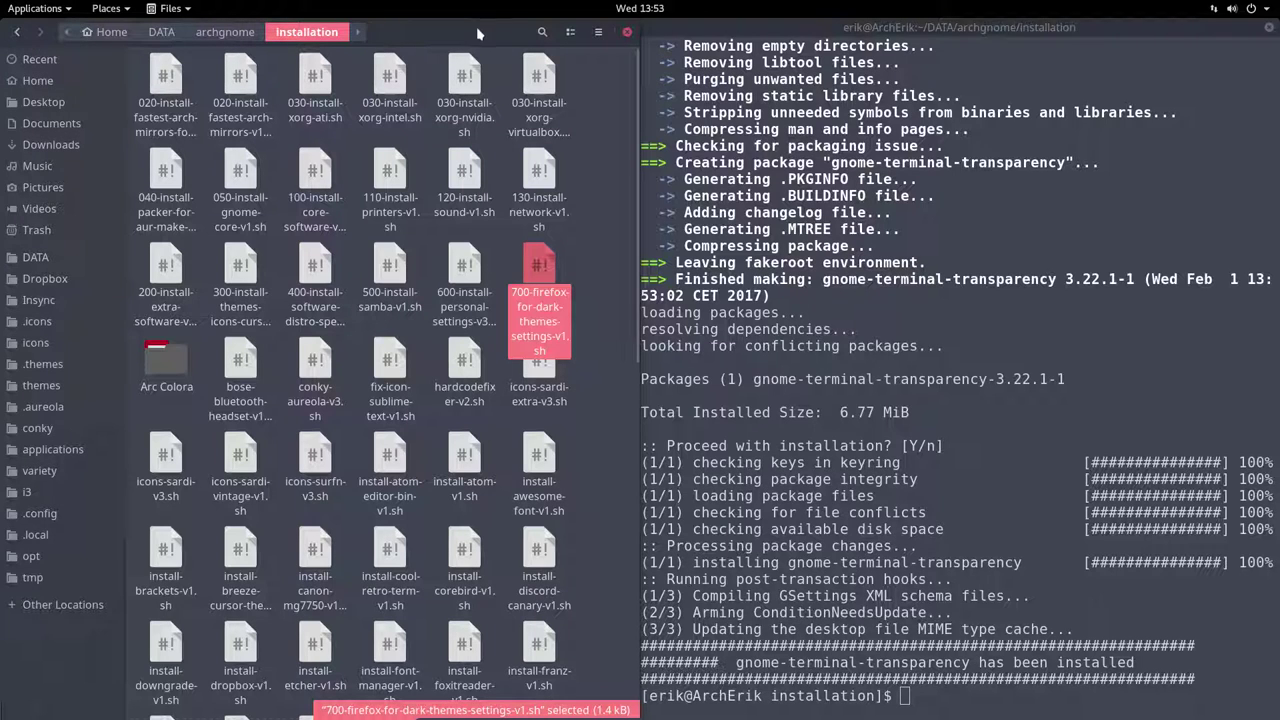
Float the file manager and view its Behavior preferences, then close them
{"action": "left_click_drag", "start_coordinate": [477, 33], "coordinate": [553, 100]}
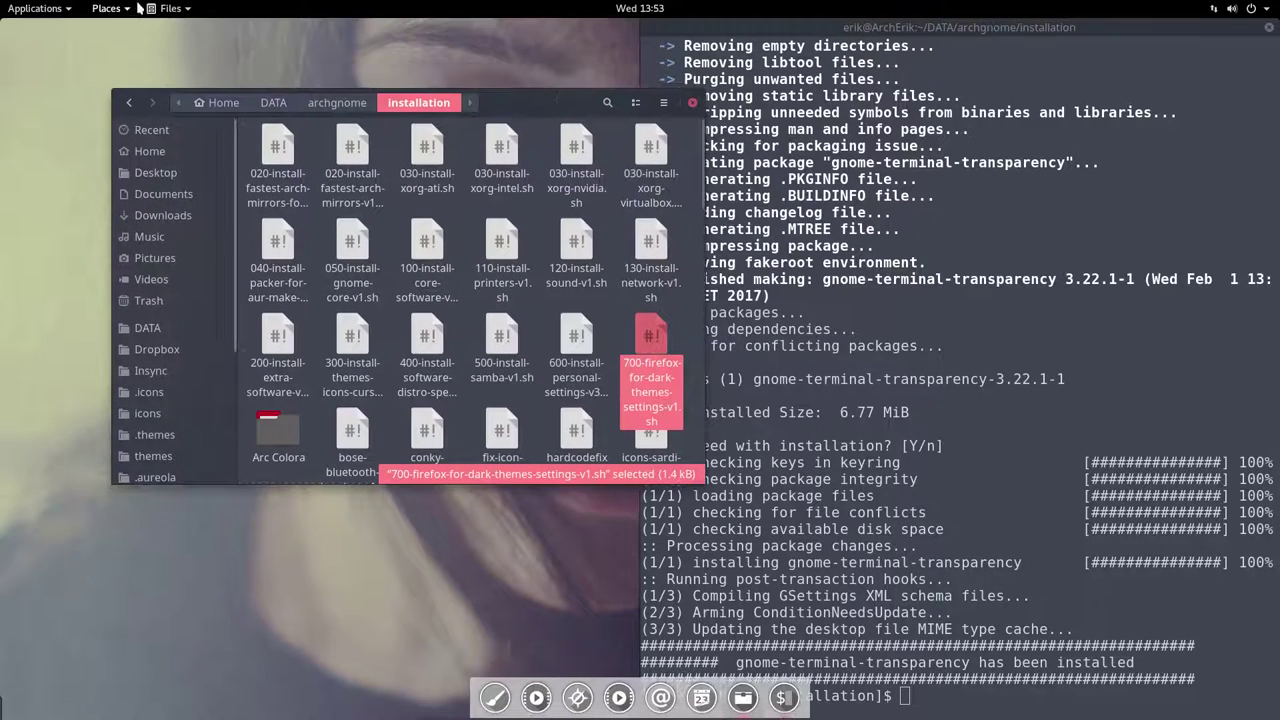
{"action": "left_click", "coordinate": [172, 8]}
{"action": "left_click", "coordinate": [206, 140]}
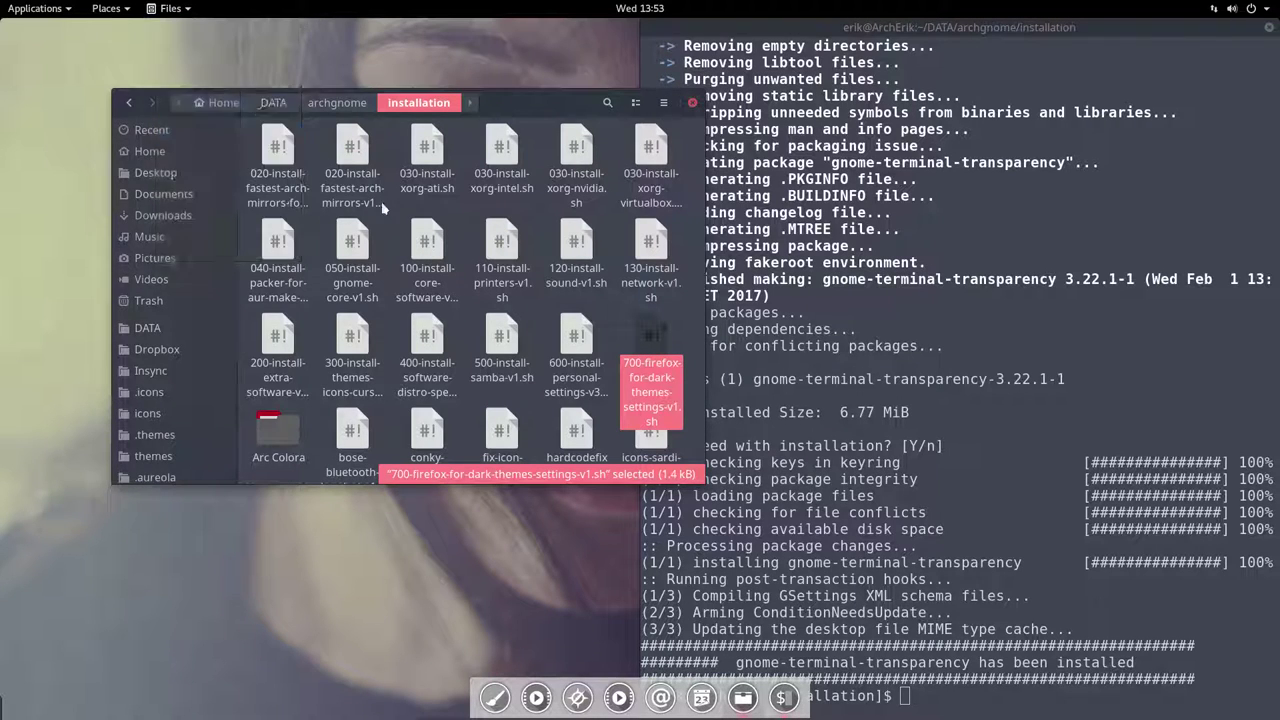
{"action": "left_click", "coordinate": [333, 118]}
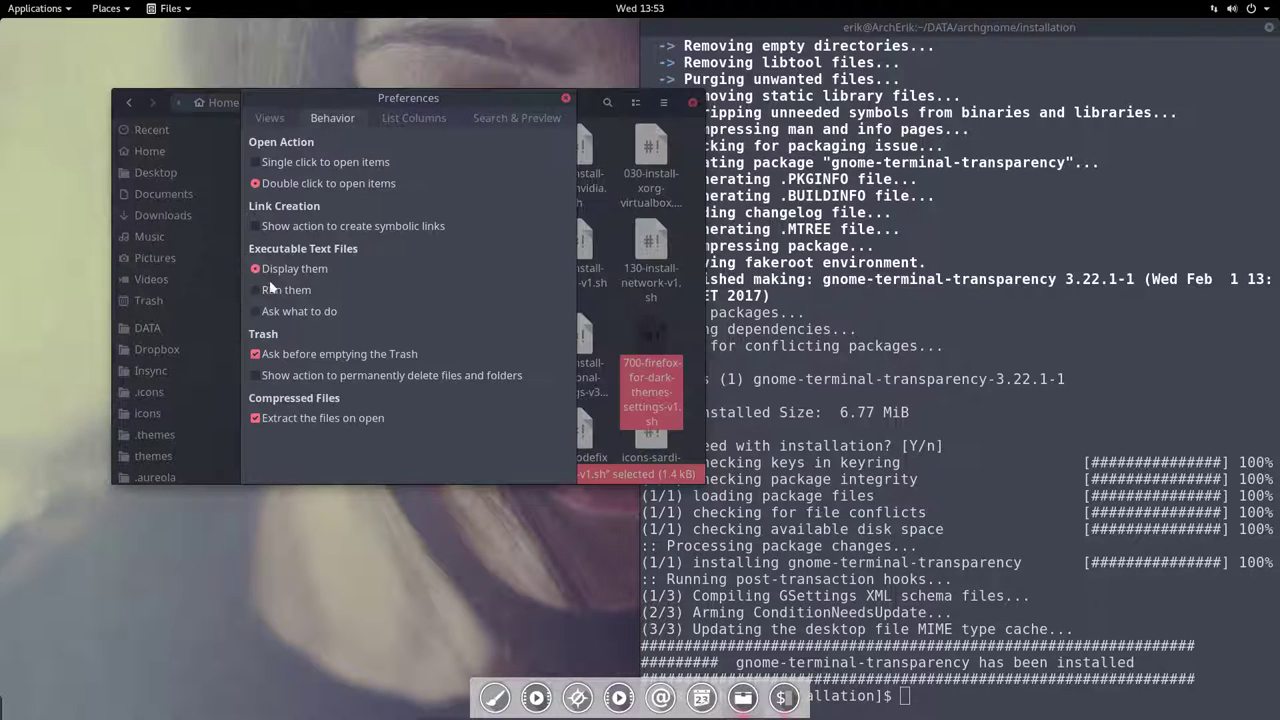
{"action": "left_click", "coordinate": [566, 101]}
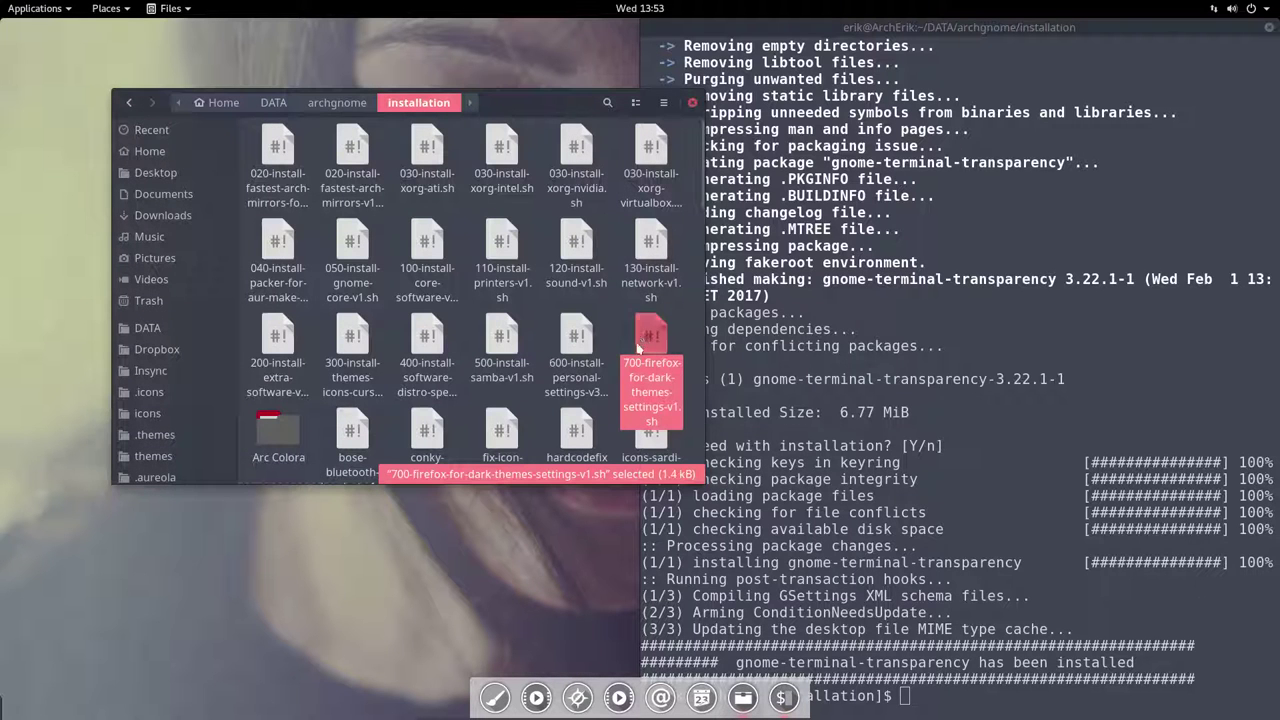
Run 700-firefox-for-dark-themes-settings-v1.sh in a terminal and snap Files to the left half
{"action": "double_click", "coordinate": [642, 335]}
{"action": "left_click", "coordinate": [265, 336]}
{"action": "left_click_drag", "start_coordinate": [591, 100], "coordinate": [5, 120]}
Close the old terminal, deselect the Firefox script, and launch a new terminal
{"action": "left_click", "coordinate": [913, 395]}
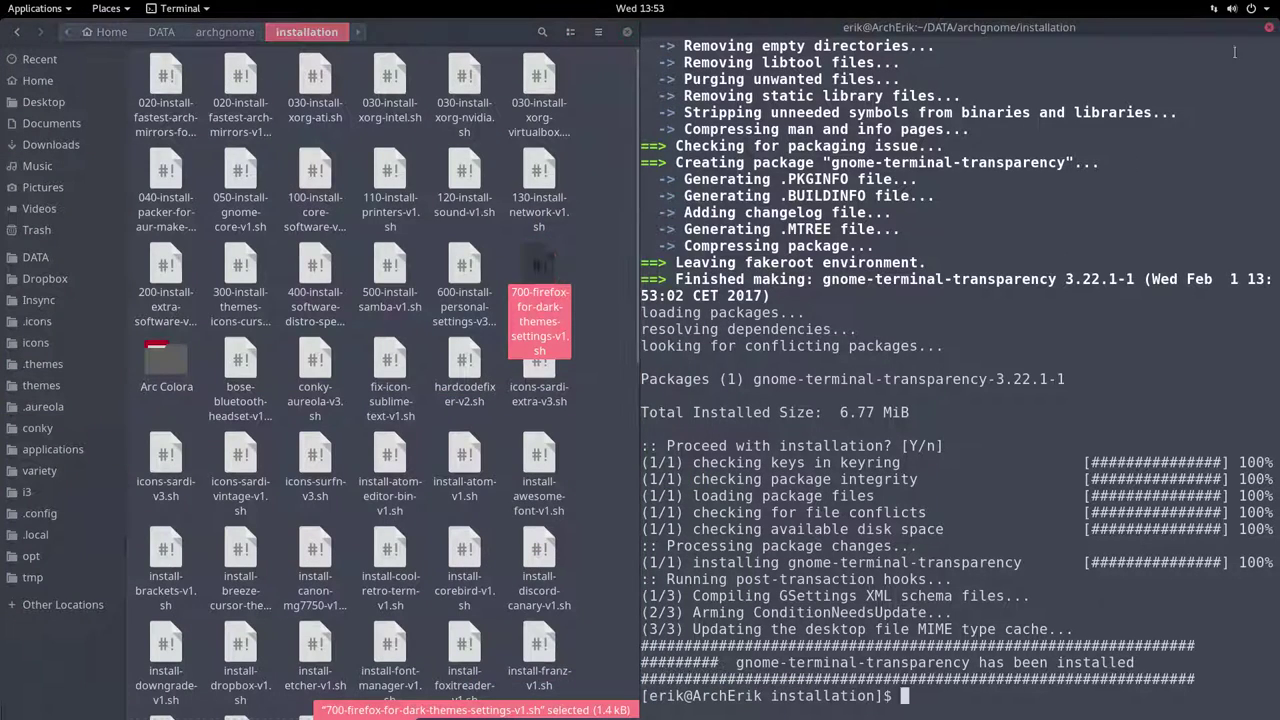
{"action": "key", "text": "ctrl+d"}
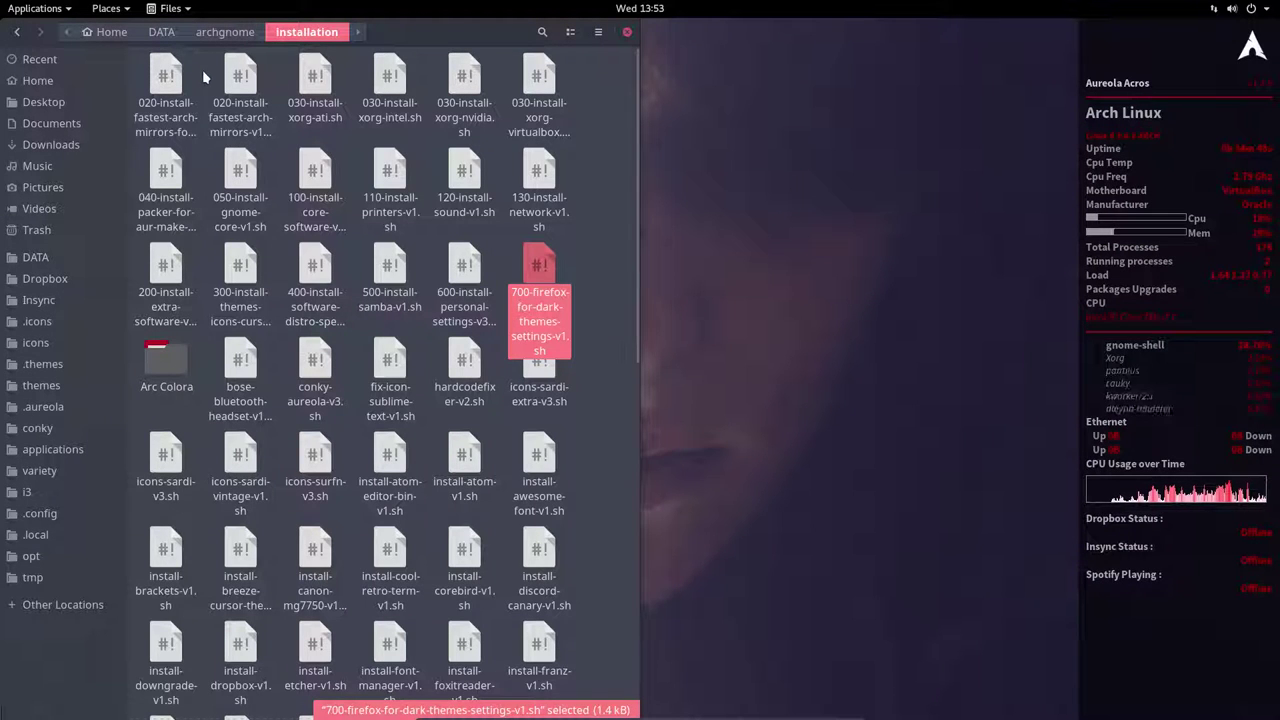
{"action": "key", "text": "alt+Tab"}
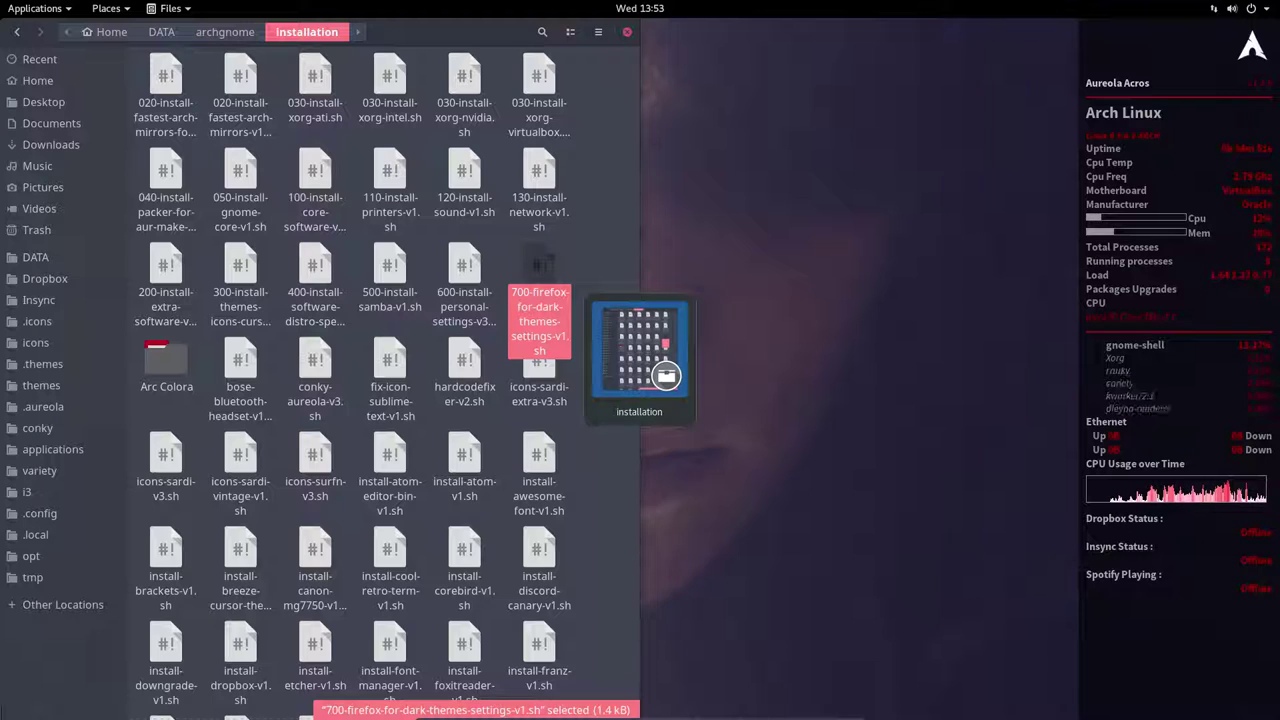
{"action": "left_click", "coordinate": [568, 220]}
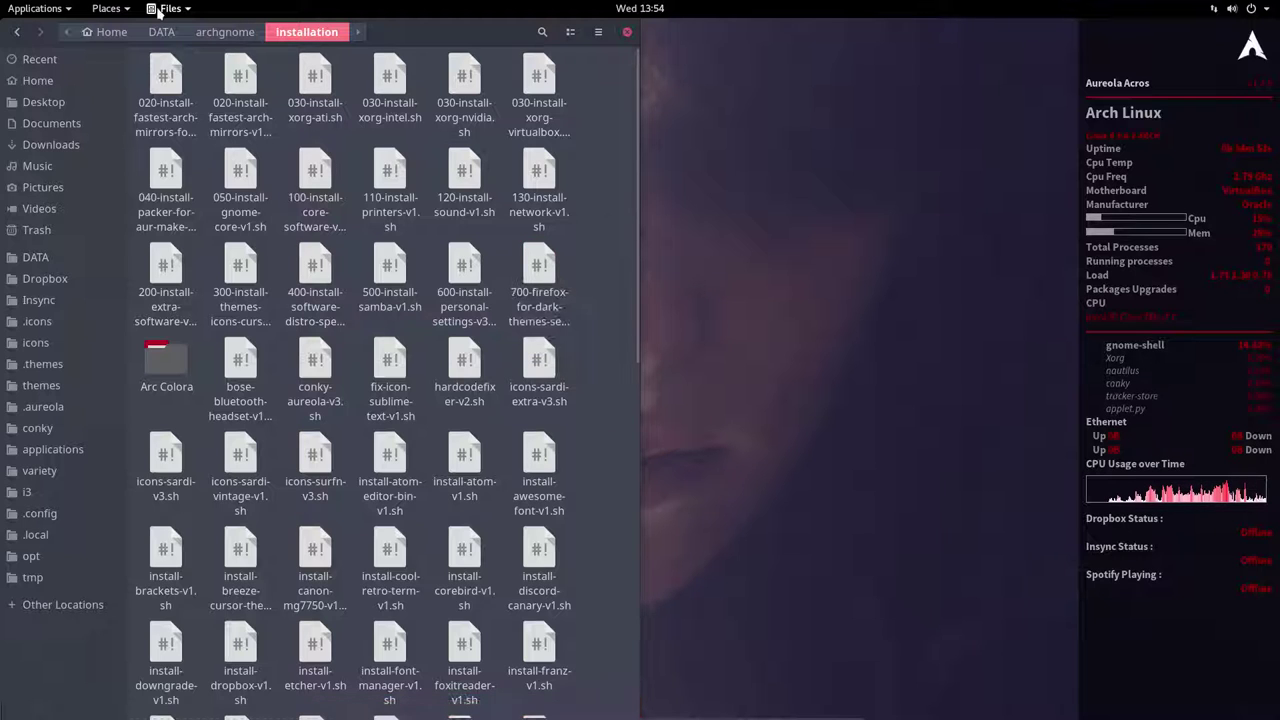
{"action": "key", "text": "super"}
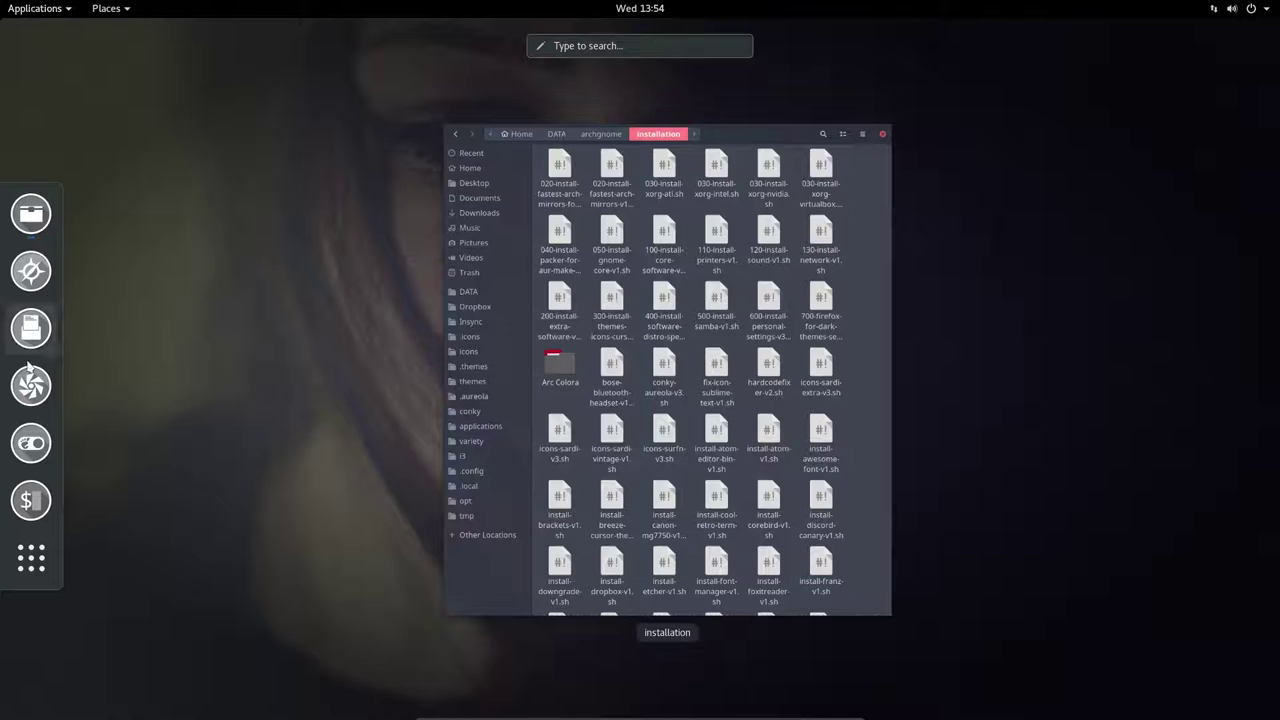
{"action": "left_click", "coordinate": [31, 500]}
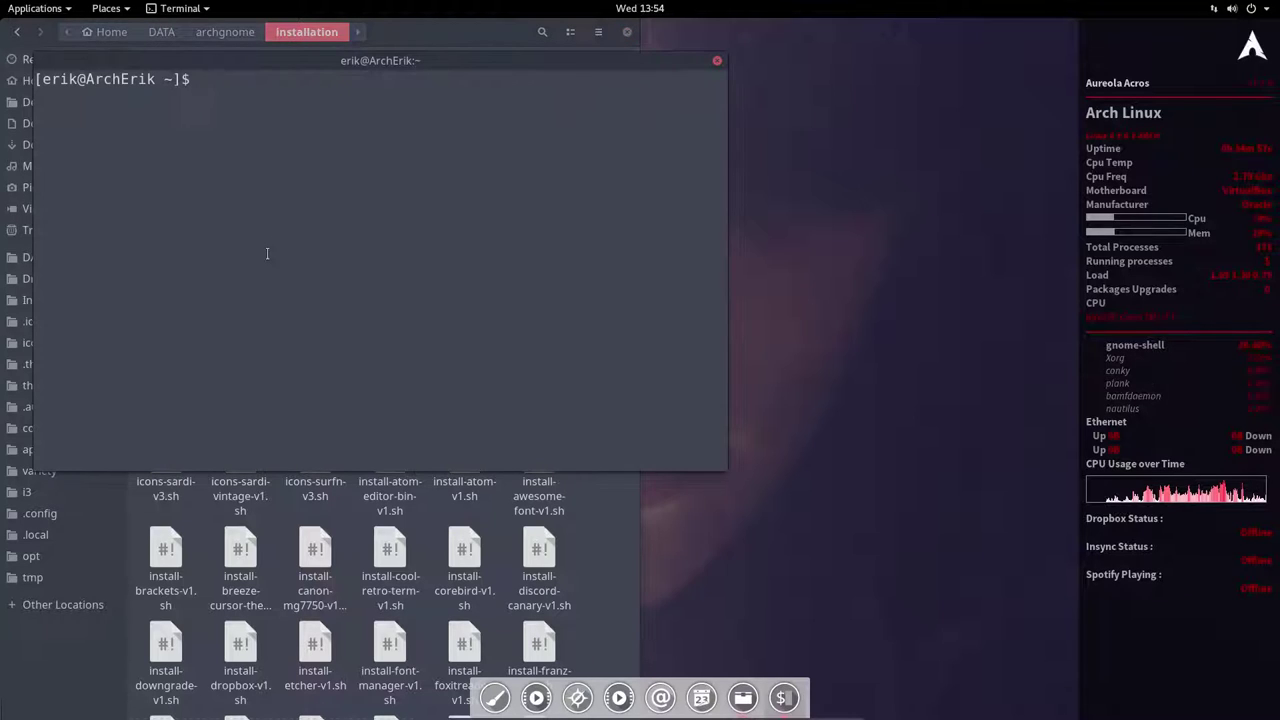
Enable a transparent background in the terminal profile's Colors and adjust its transparency
{"action": "right_click", "coordinate": [294, 115]}
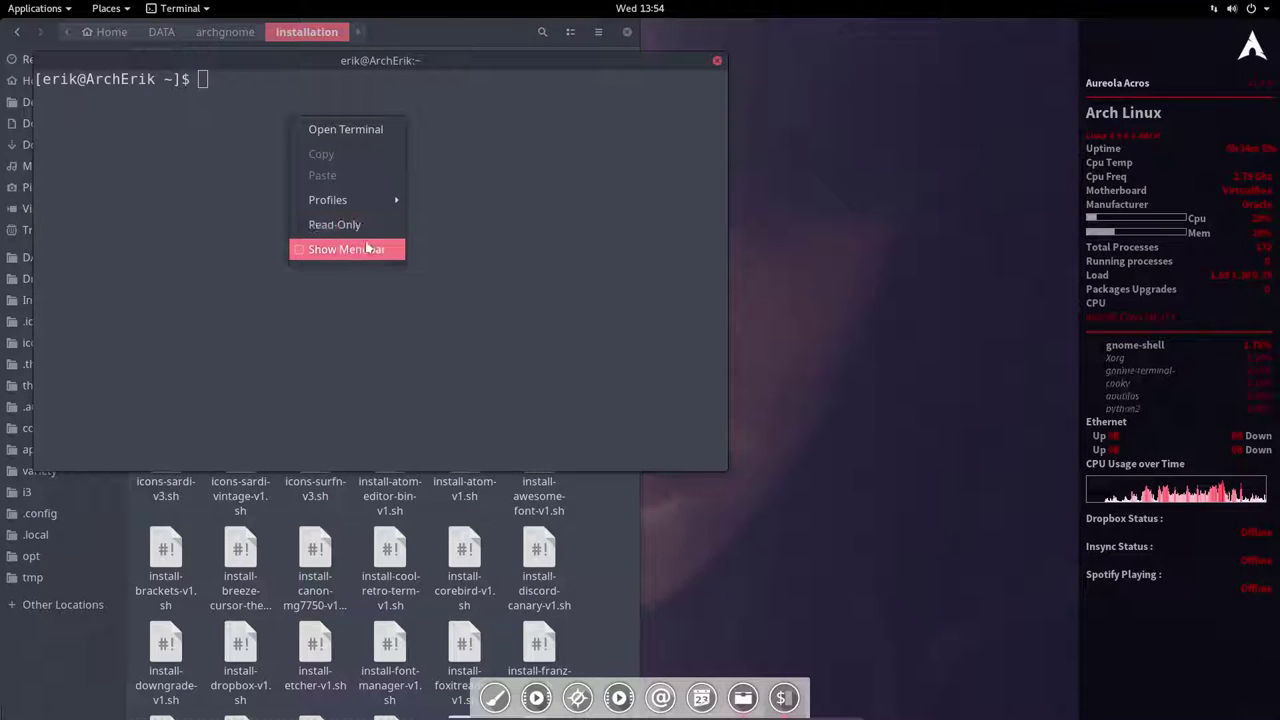
{"action": "mouse_move", "coordinate": [405, 200]}
{"action": "left_click", "coordinate": [455, 223]}
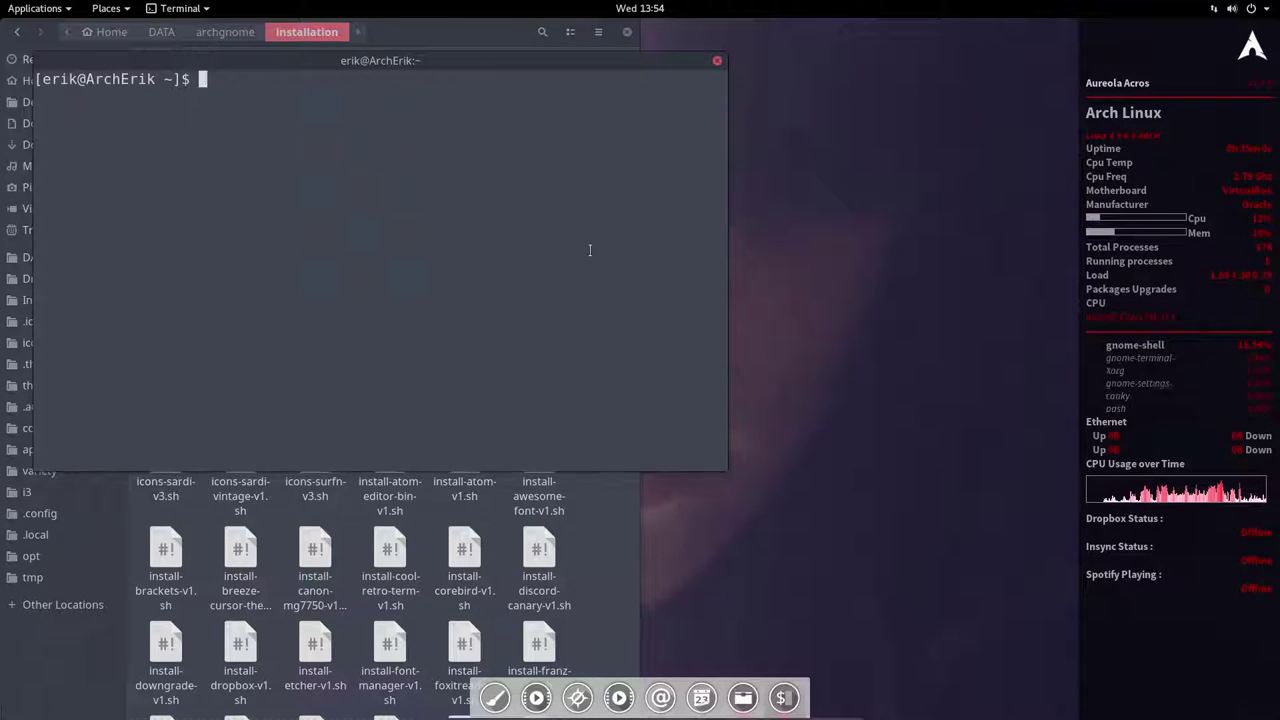
{"action": "left_click", "coordinate": [209, 112]}
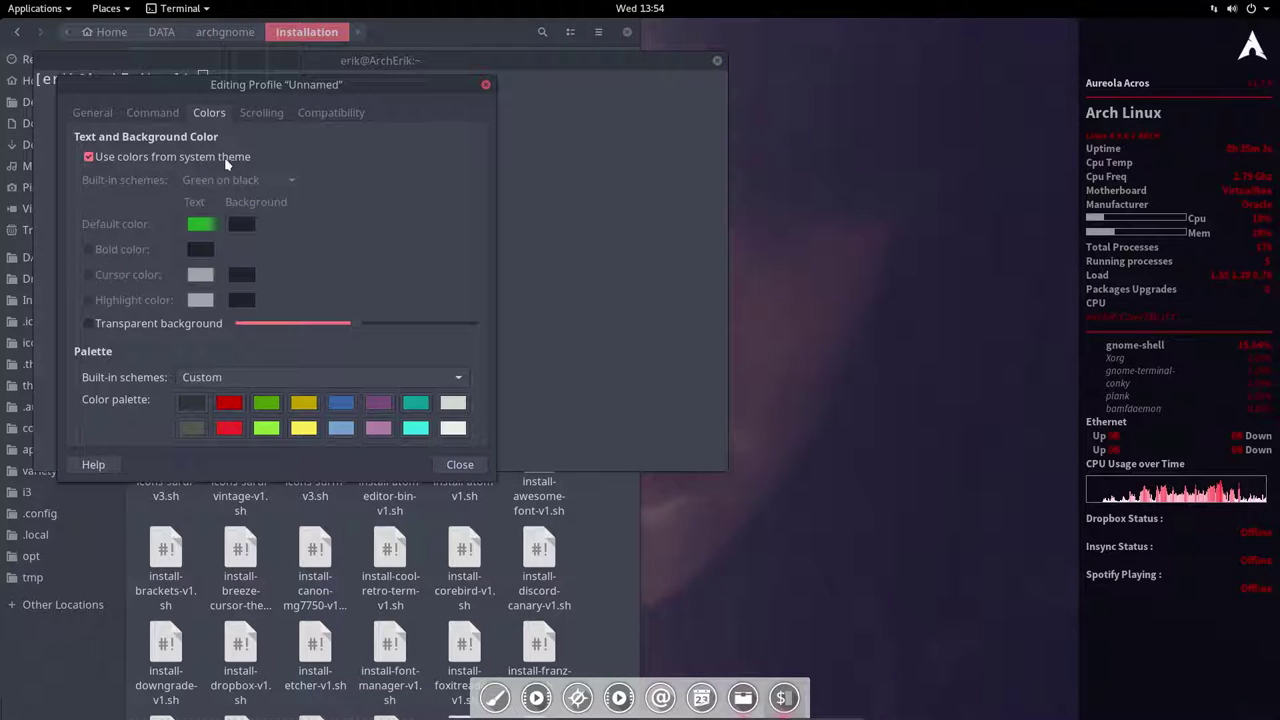
{"action": "left_click", "coordinate": [150, 323]}
{"action": "mouse_move", "coordinate": [349, 325]}
{"action": "left_mouse_down"}
{"action": "mouse_move", "coordinate": [409, 326]}
{"action": "mouse_move", "coordinate": [345, 323]}
{"action": "mouse_move", "coordinate": [362, 324]}
{"action": "left_mouse_up"}
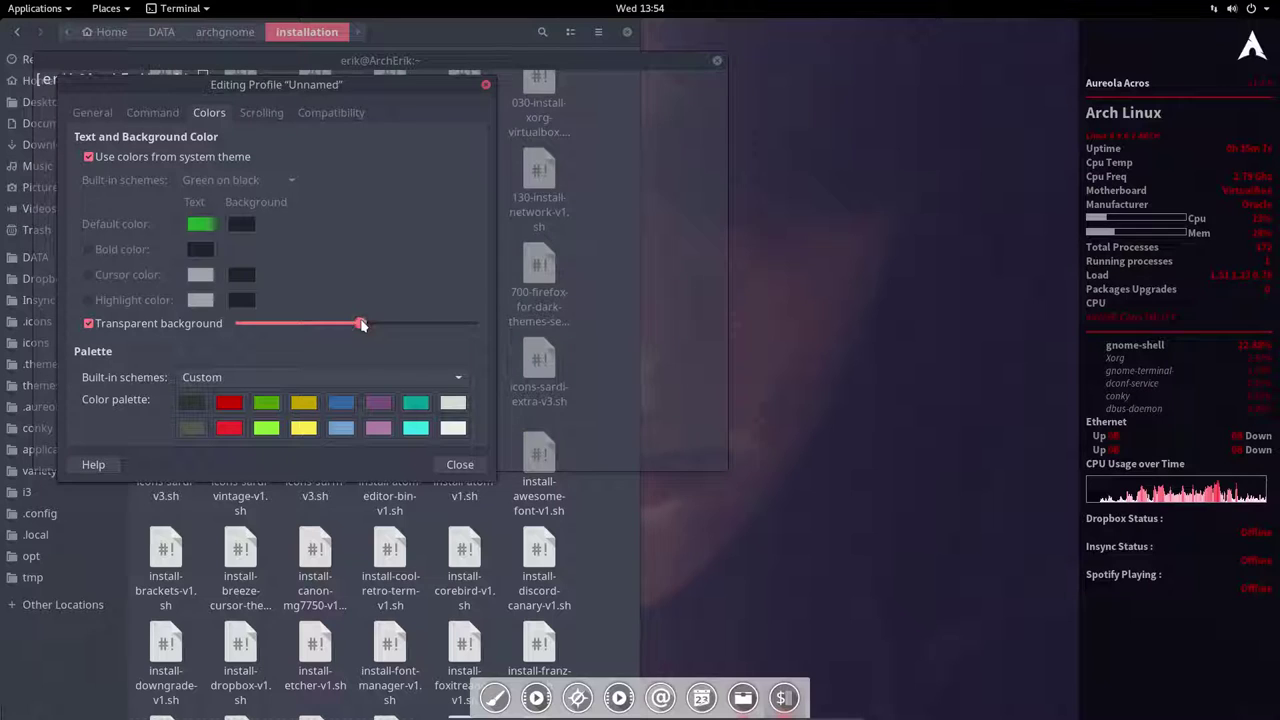
{"action": "left_click", "coordinate": [487, 88]}
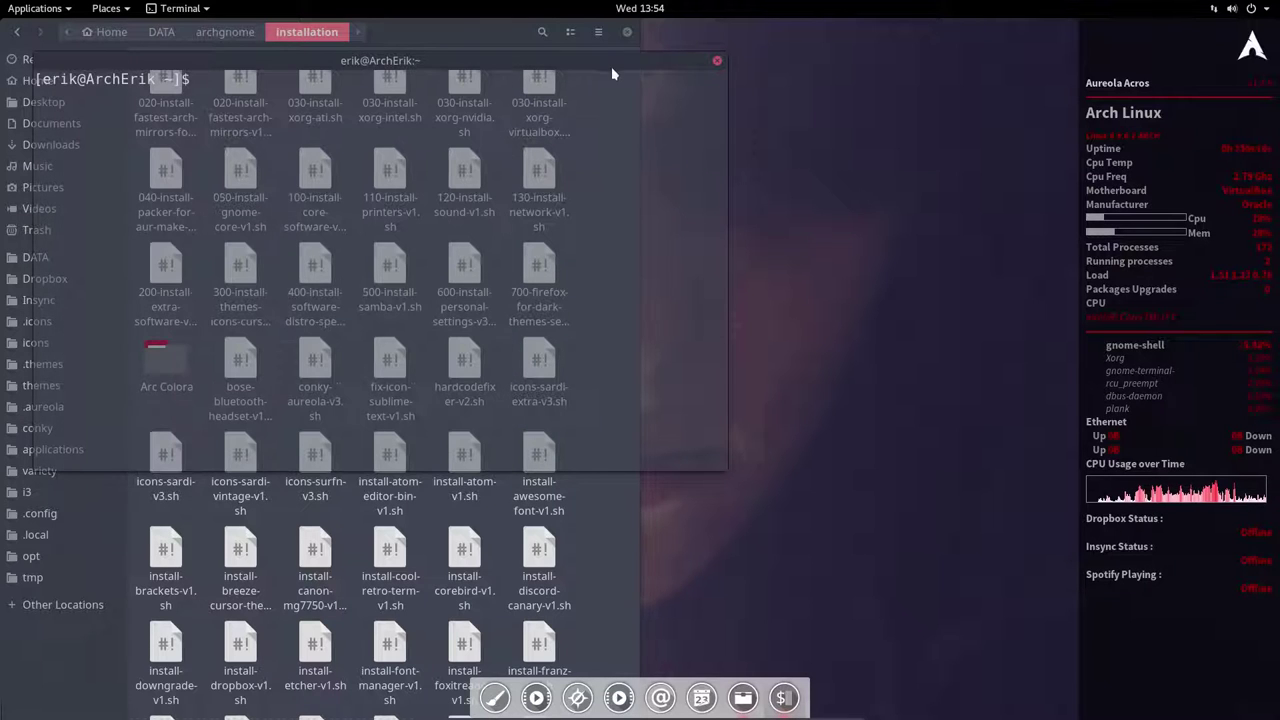
Move the terminal right and down, and minimize the file manager
{"action": "left_click_drag", "start_coordinate": [610, 65], "coordinate": [966, 165]}
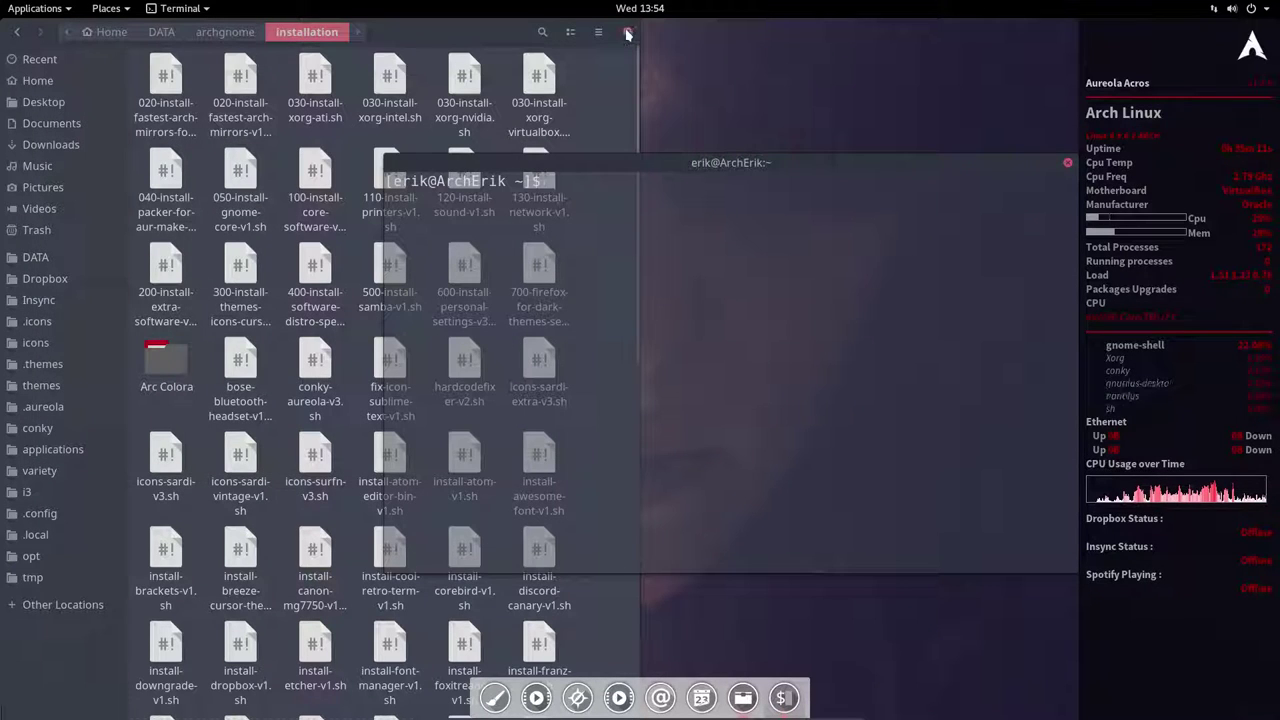
{"action": "right_click", "coordinate": [466, 38]}
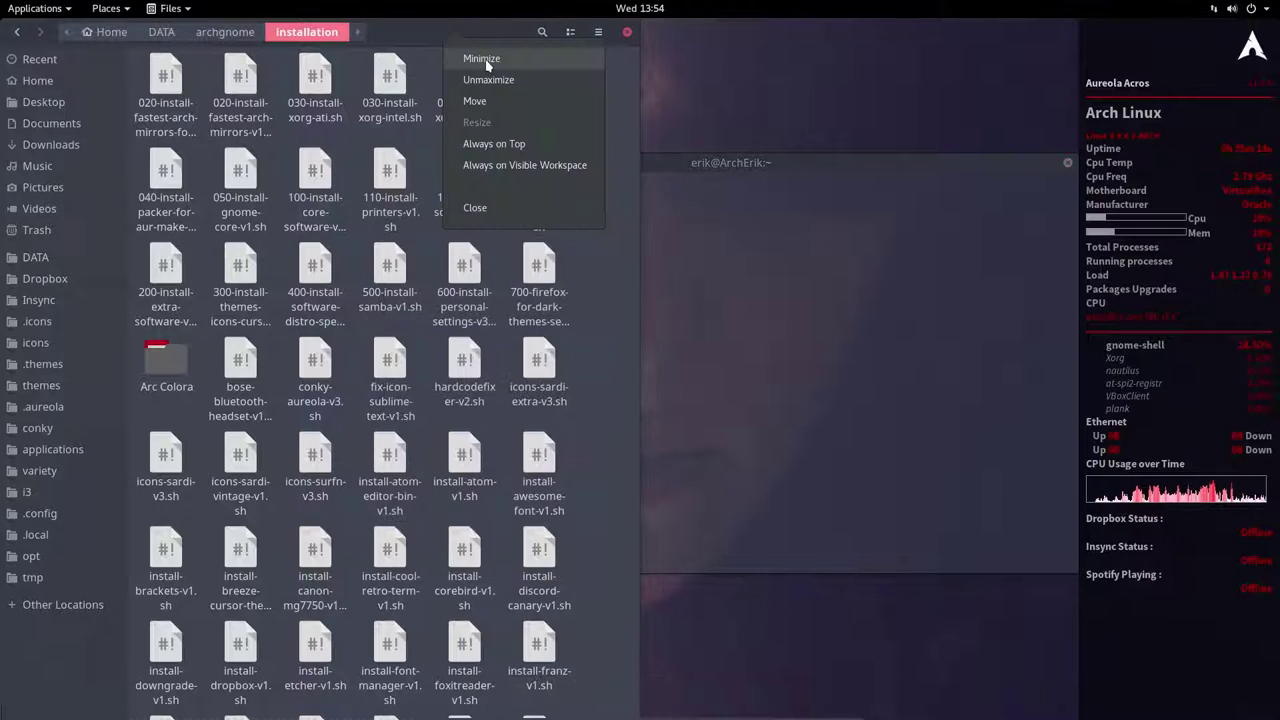
{"action": "left_click", "coordinate": [480, 57]}
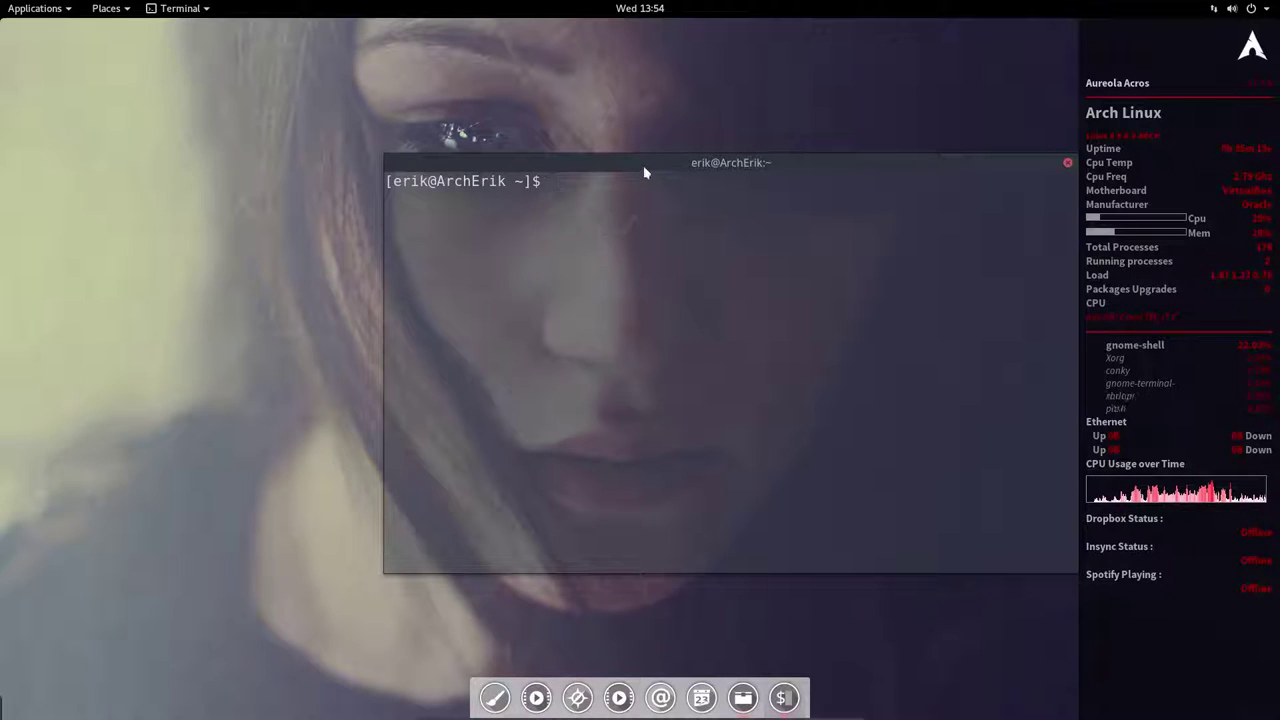
Run screenfetch and neofetch in the moved, enlarged terminal, then close it
{"action": "left_click_drag", "start_coordinate": [646, 166], "coordinate": [452, 142]}
{"action": "type", "text": "screenfetch"}
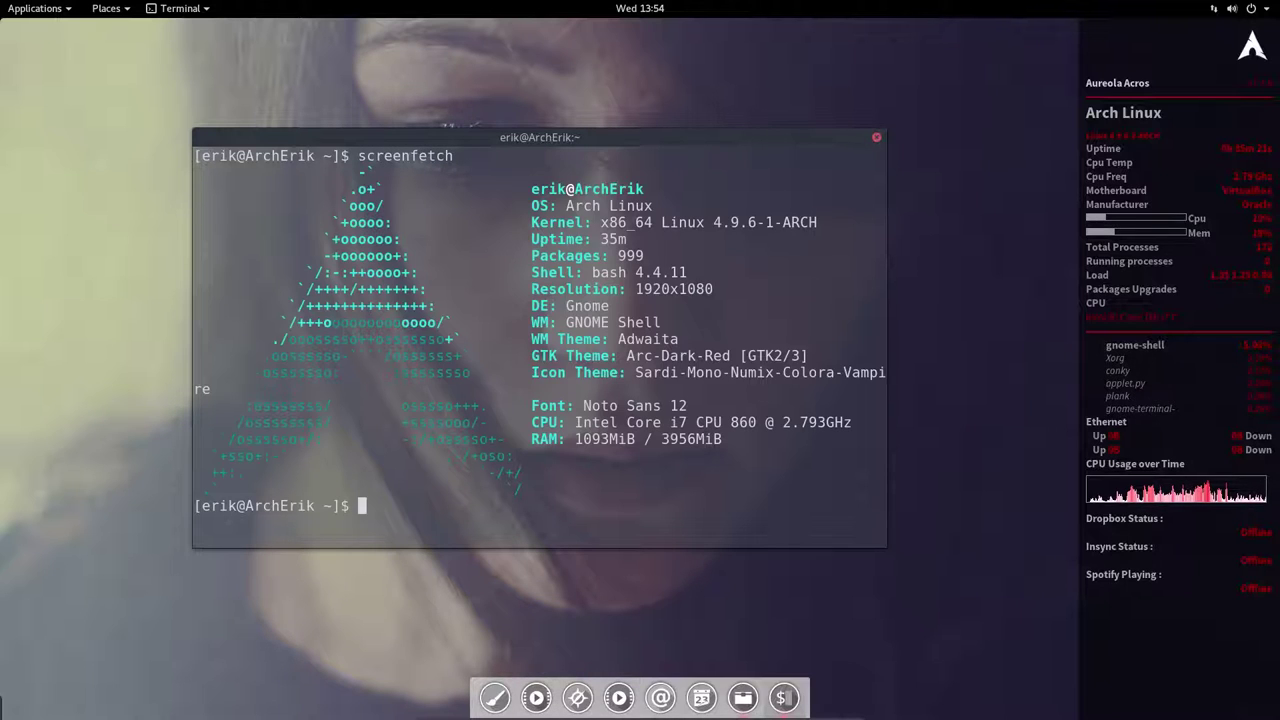
{"action": "left_click_drag", "start_coordinate": [883, 544], "coordinate": [1016, 583]}
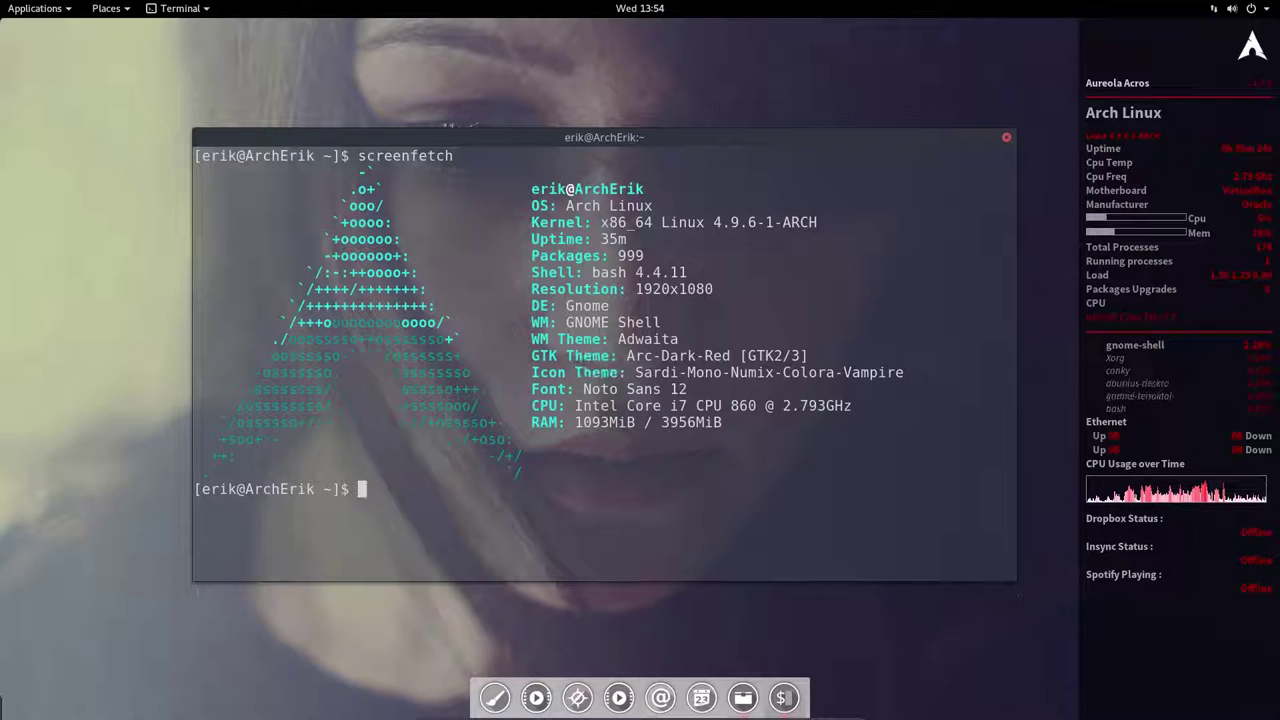
{"action": "type", "text": "neofet"}
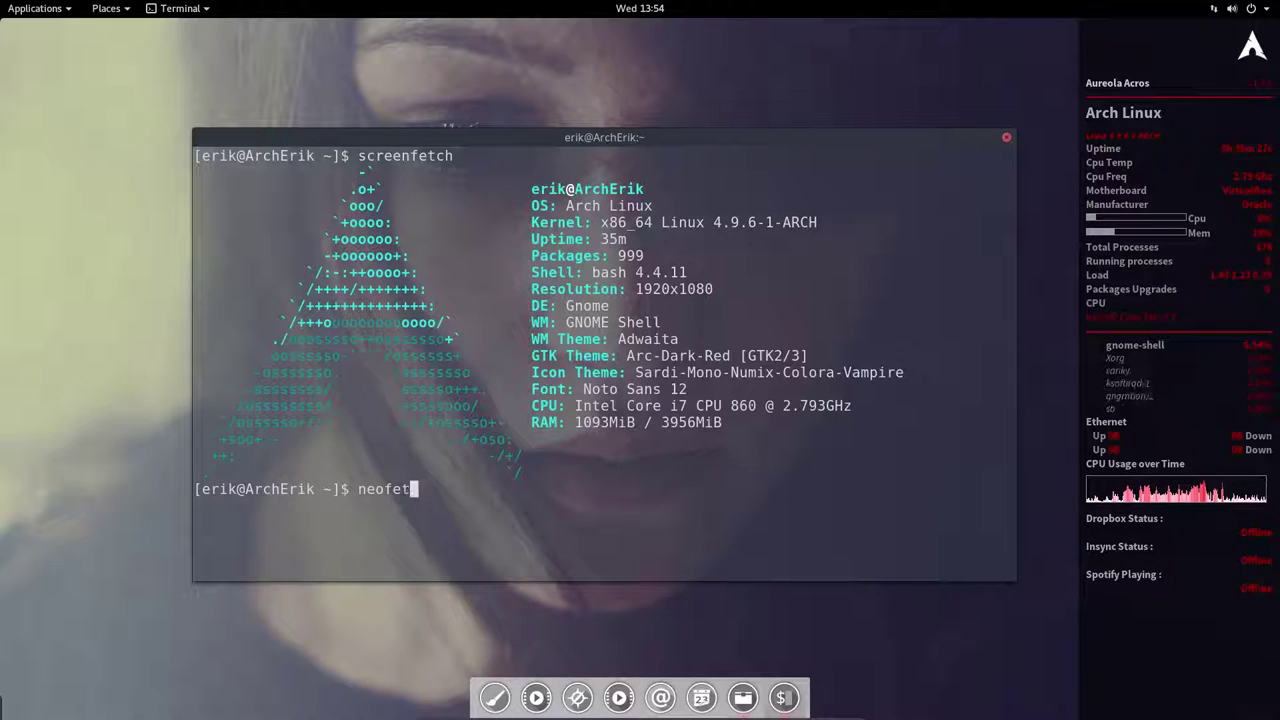
{"action": "type", "text": "ch"}
{"action": "key", "text": "Return"}
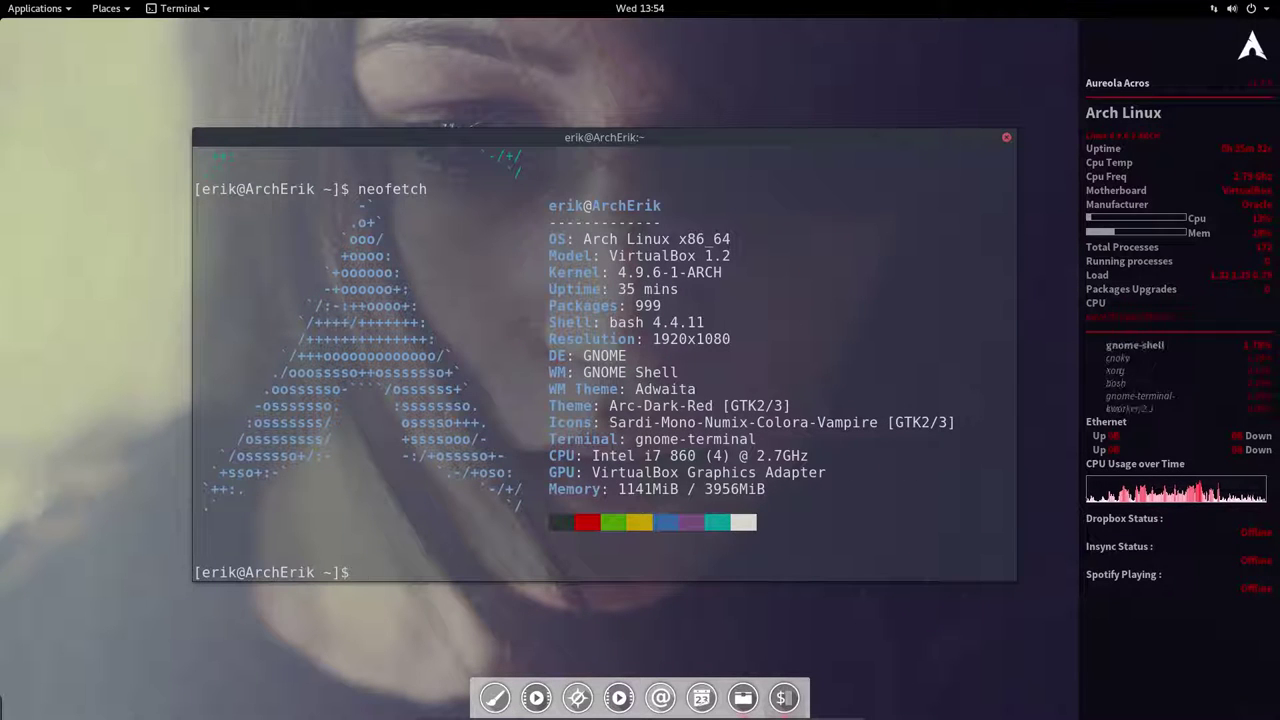
{"action": "left_click", "coordinate": [1007, 138]}
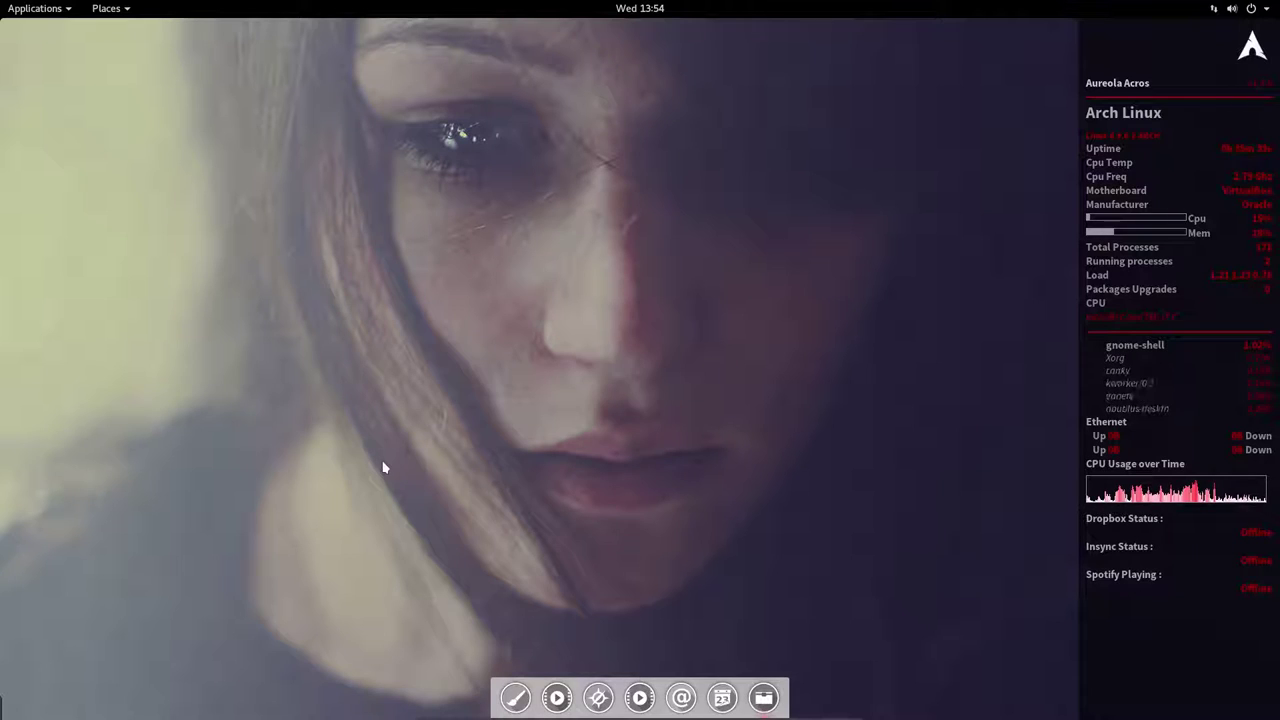
Browse the installation folder in Files and select the bose-bluetooth-headset-v1.sh script
{"action": "key", "text": "super+e"}
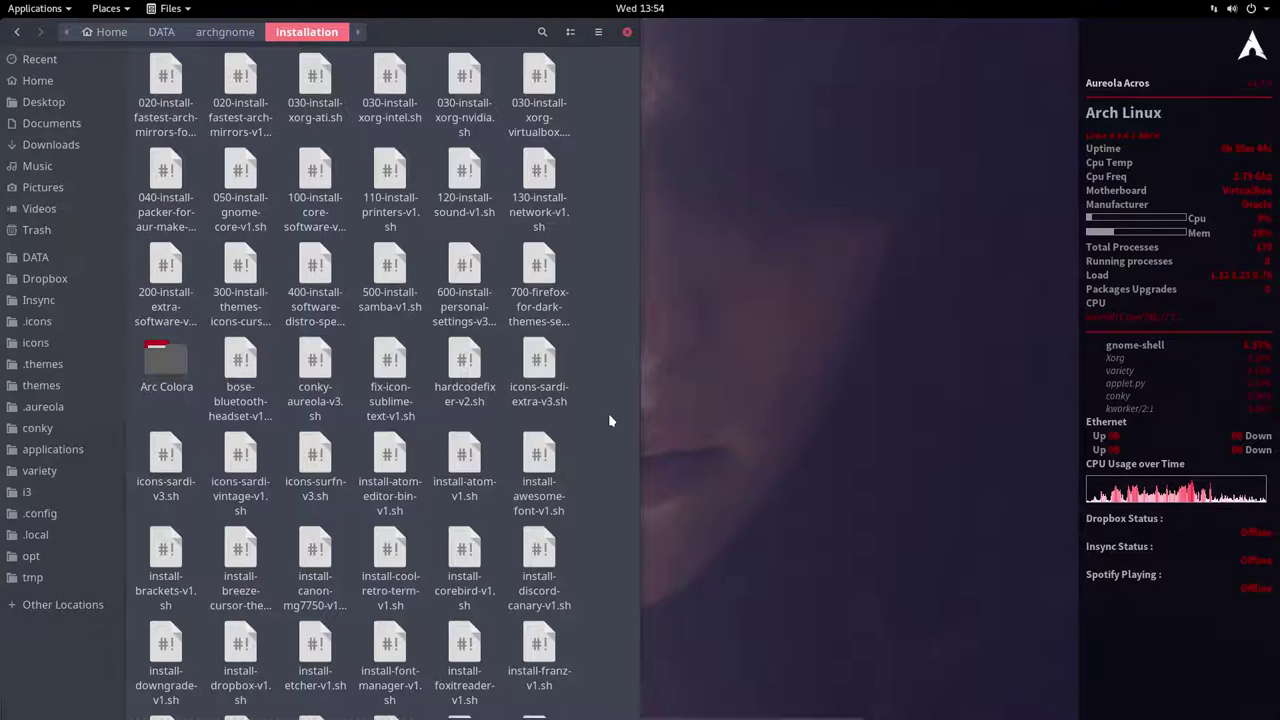
{"action": "left_click", "coordinate": [240, 365]}
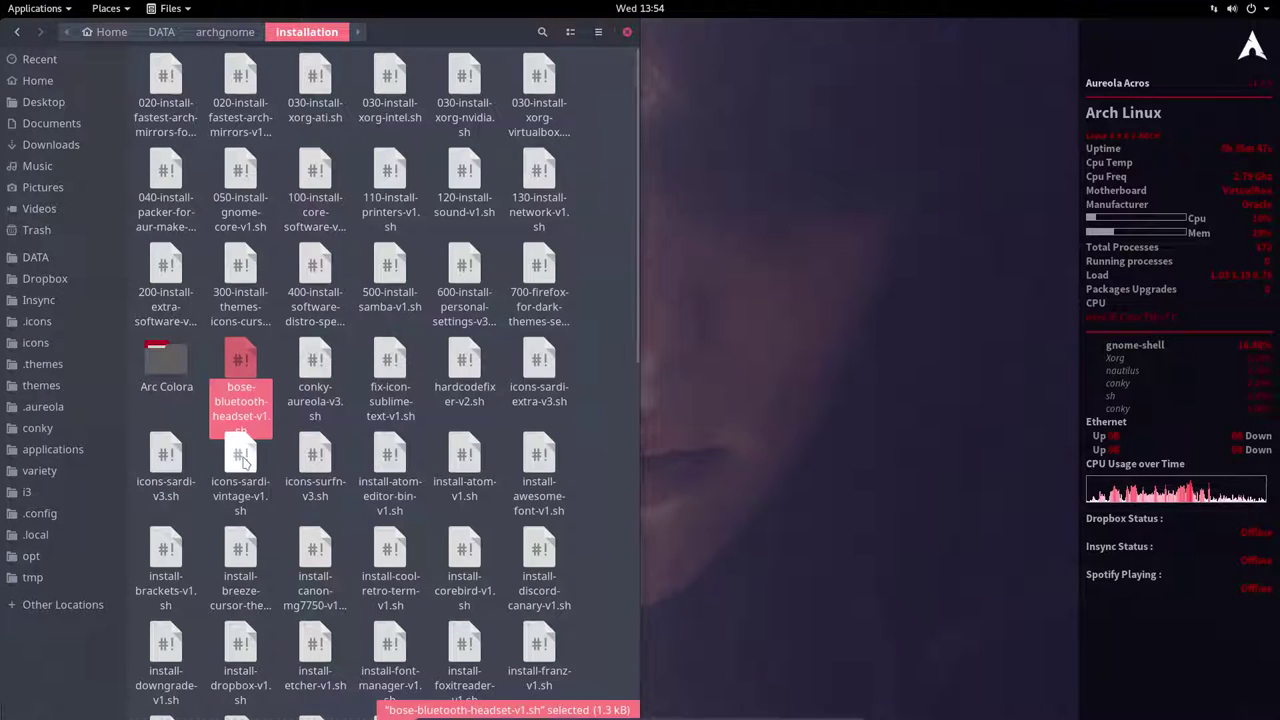
{"action": "left_click_drag", "start_coordinate": [243, 478], "coordinate": [248, 421]}
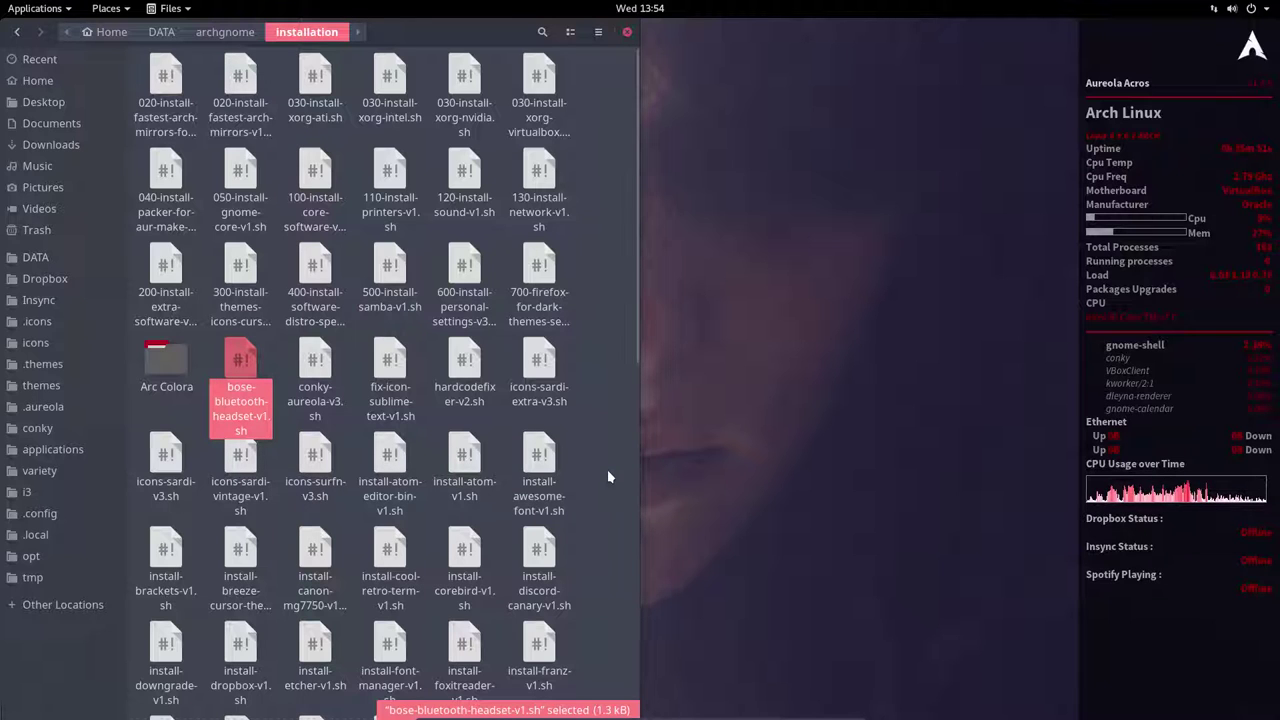
{"action": "scroll", "coordinate": [597, 514], "scroll_direction": "down", "scroll_amount": 10}
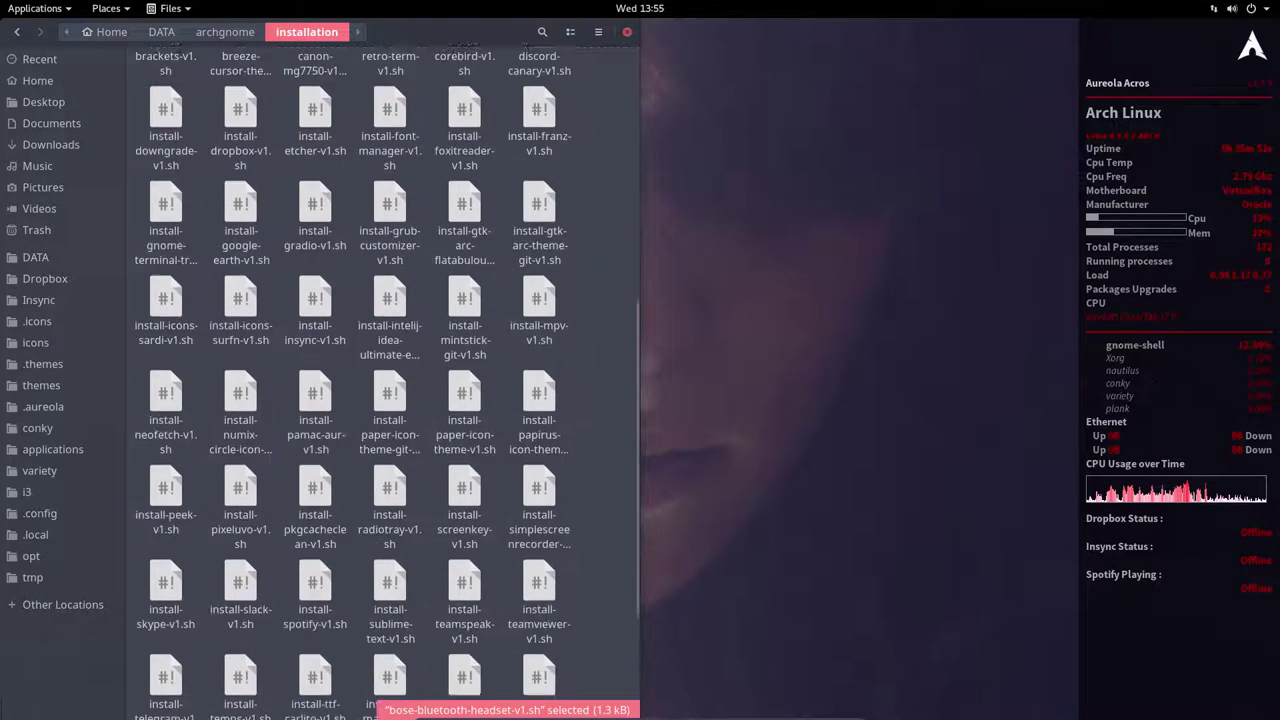
{"action": "scroll", "coordinate": [598, 500], "scroll_direction": "up", "scroll_amount": 10}
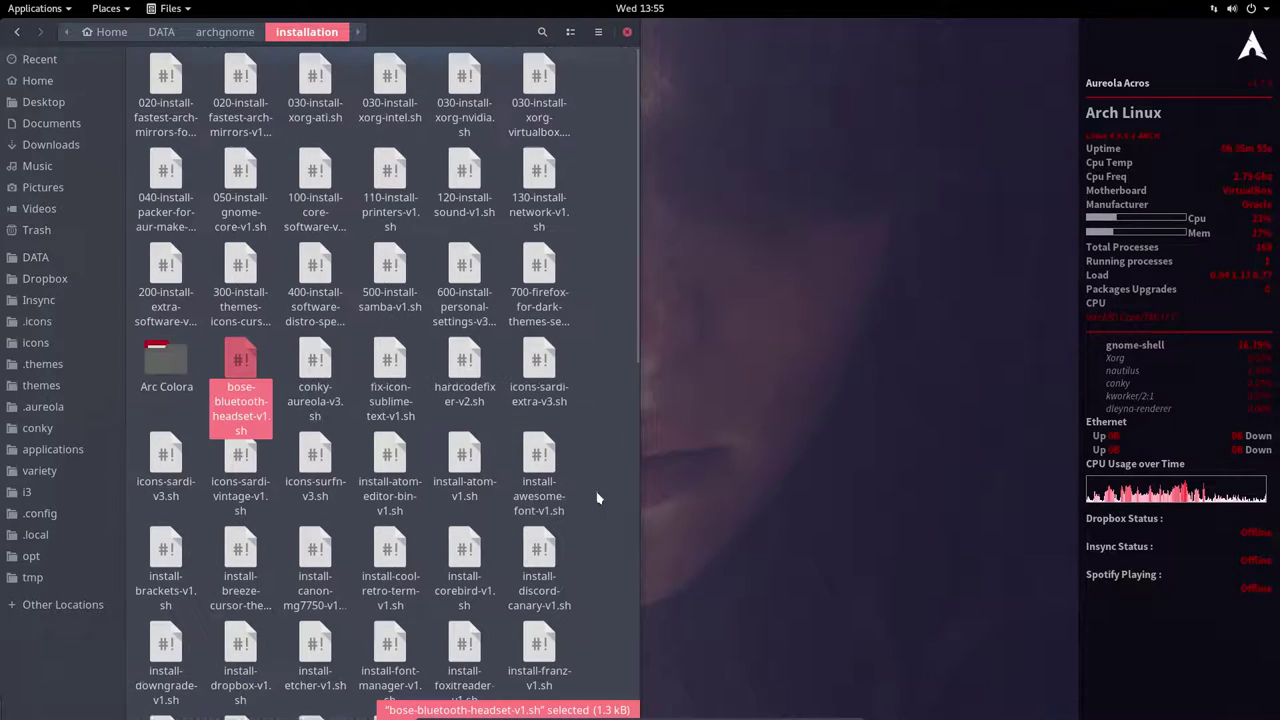
Close Files, leave full-screen with Host+F, and bring up the SimpleScreenRecorder tray menu
{"action": "left_click", "coordinate": [627, 33]}
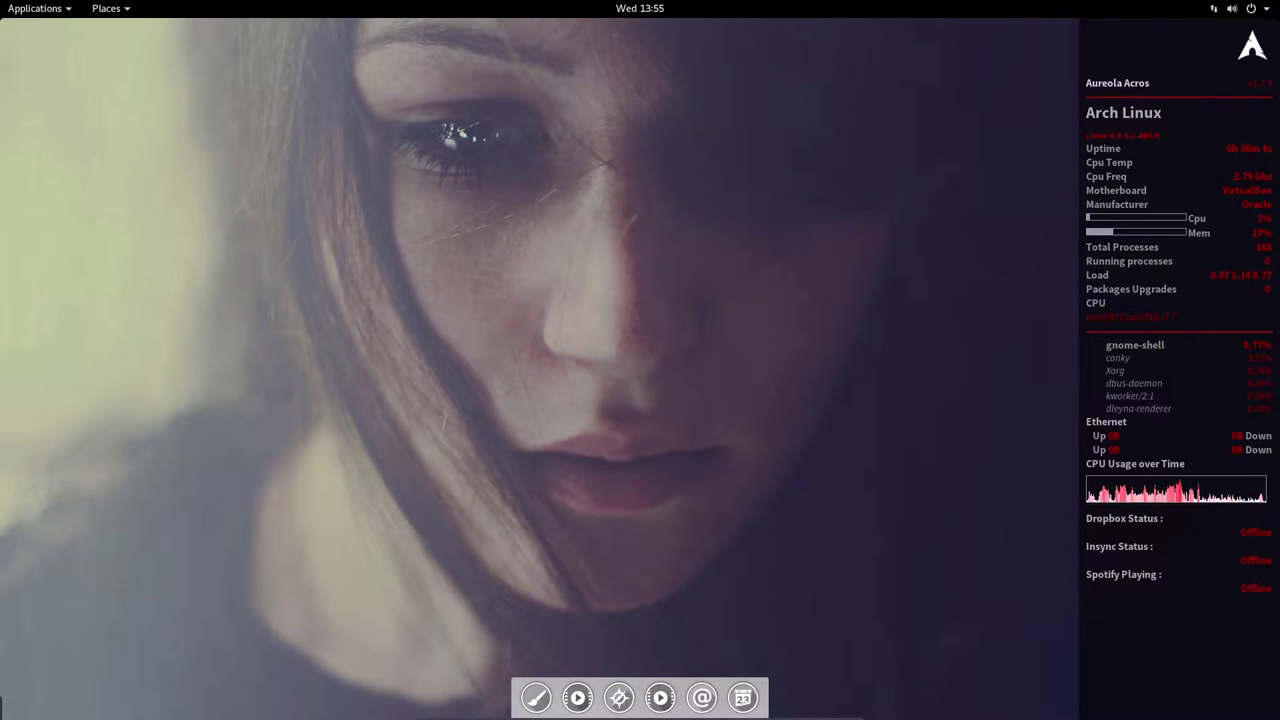
{"action": "key", "text": "Control_R+f"}
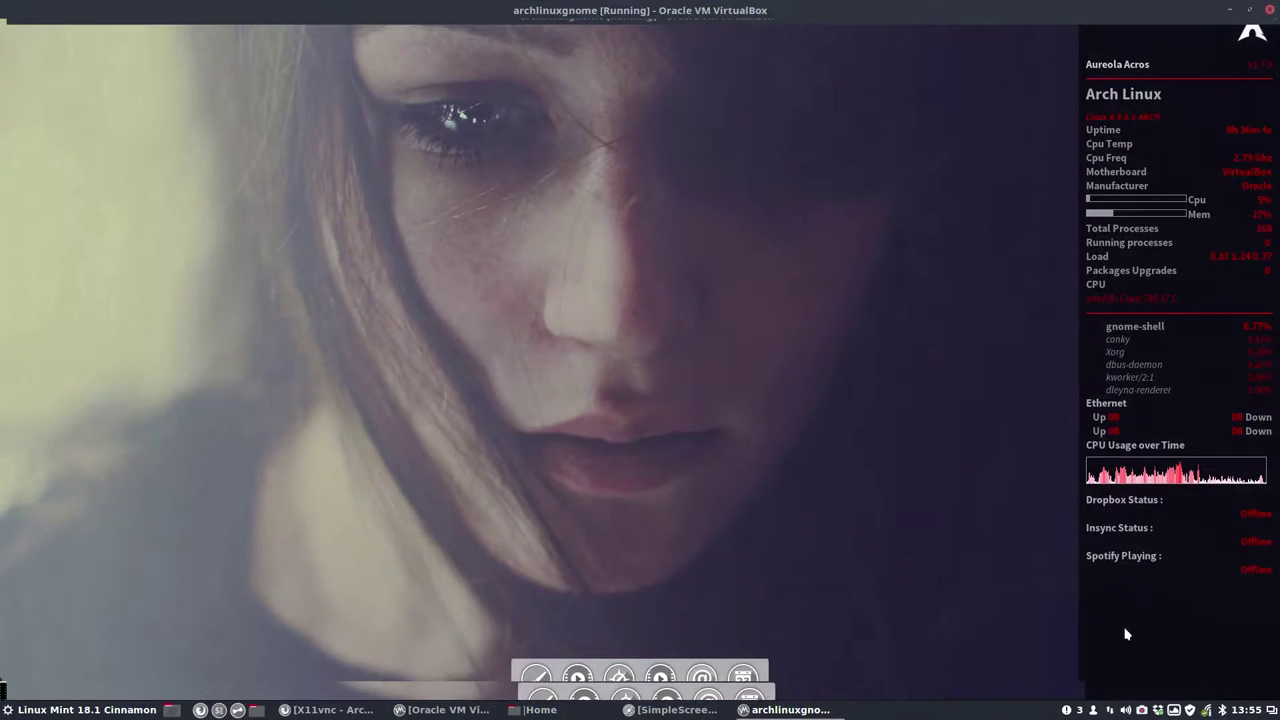
{"action": "right_click", "coordinate": [1142, 710]}
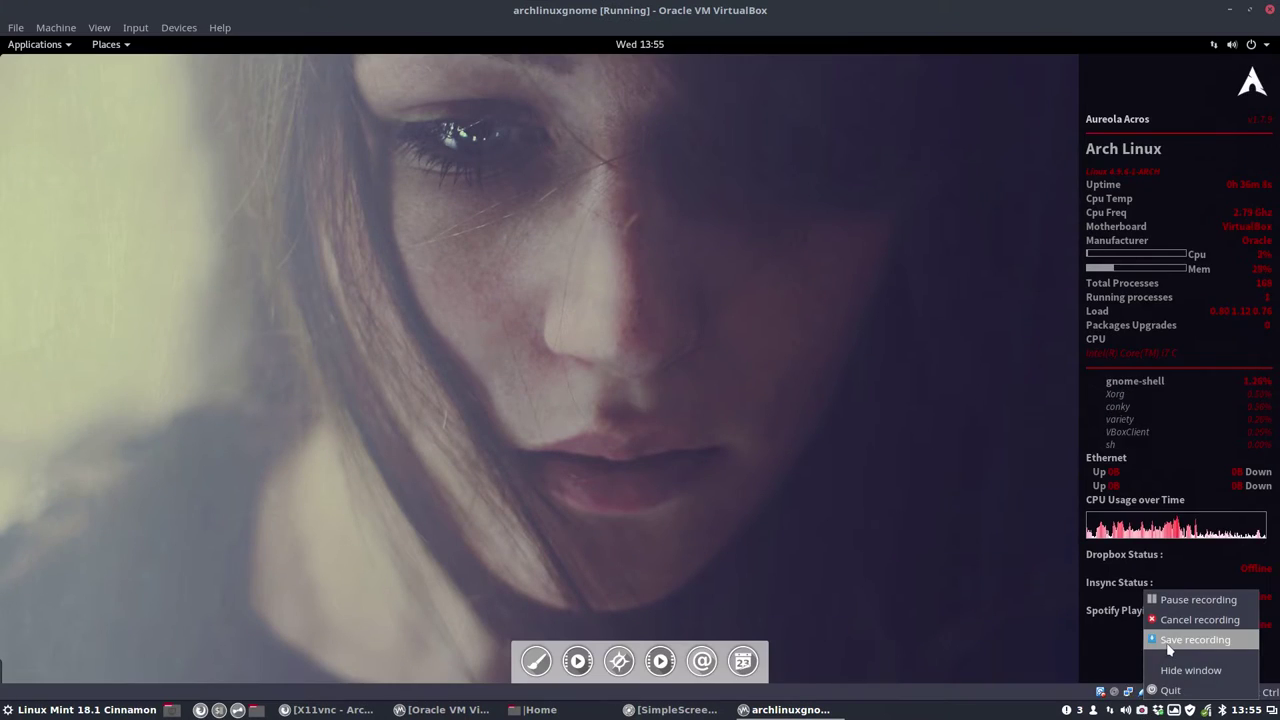